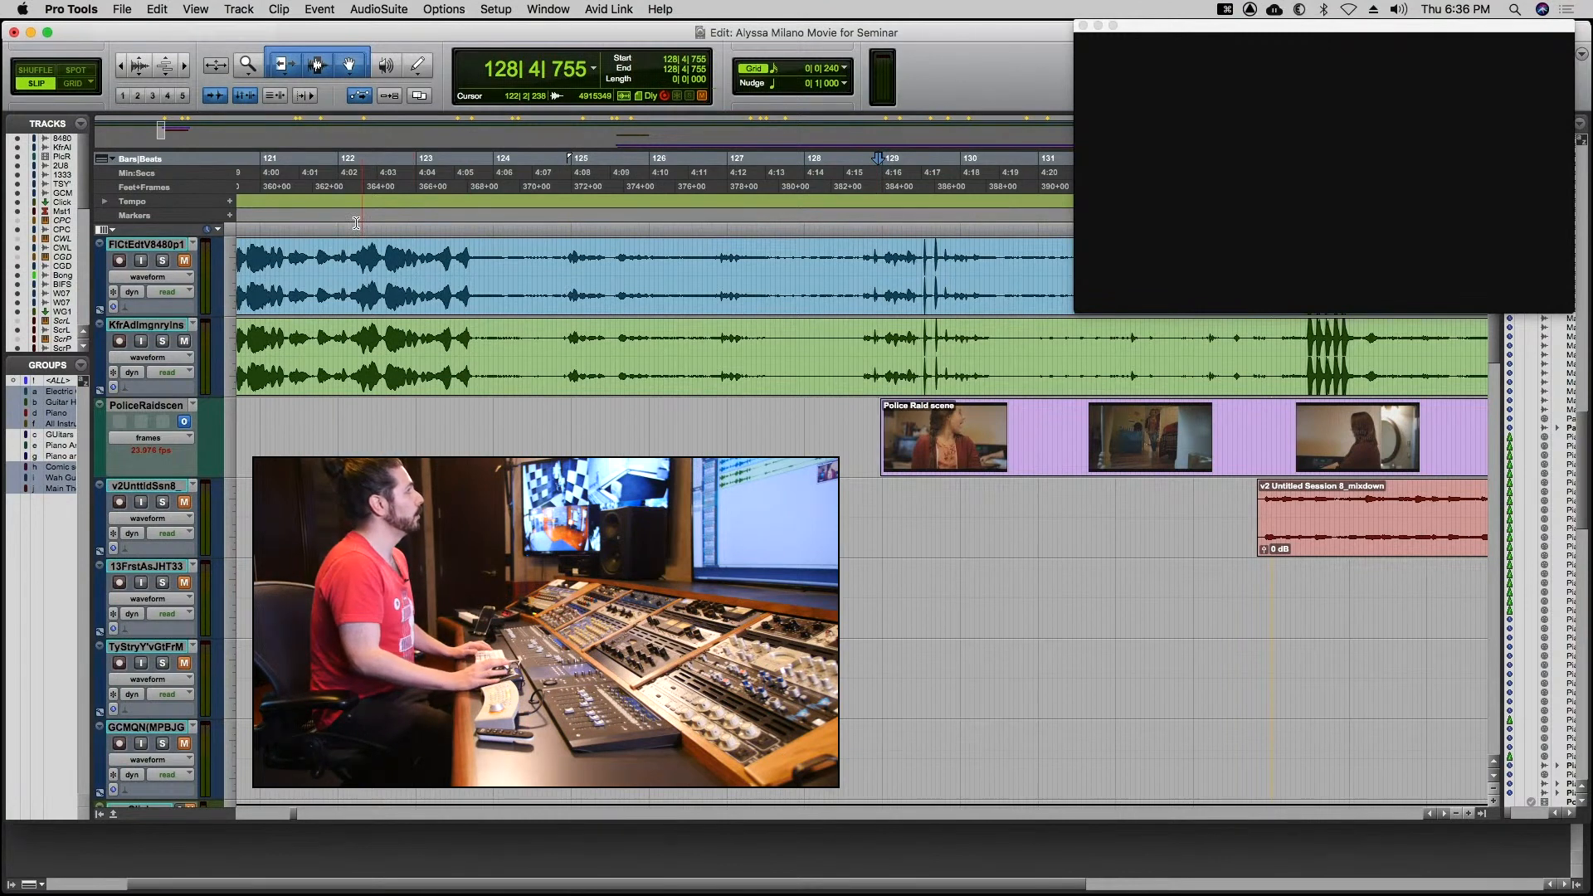
Review the import options for session data, audio, MIDI, video and clip groups, and leave without importing anything.
{"action": "left_click", "coordinate": [124, 9]}
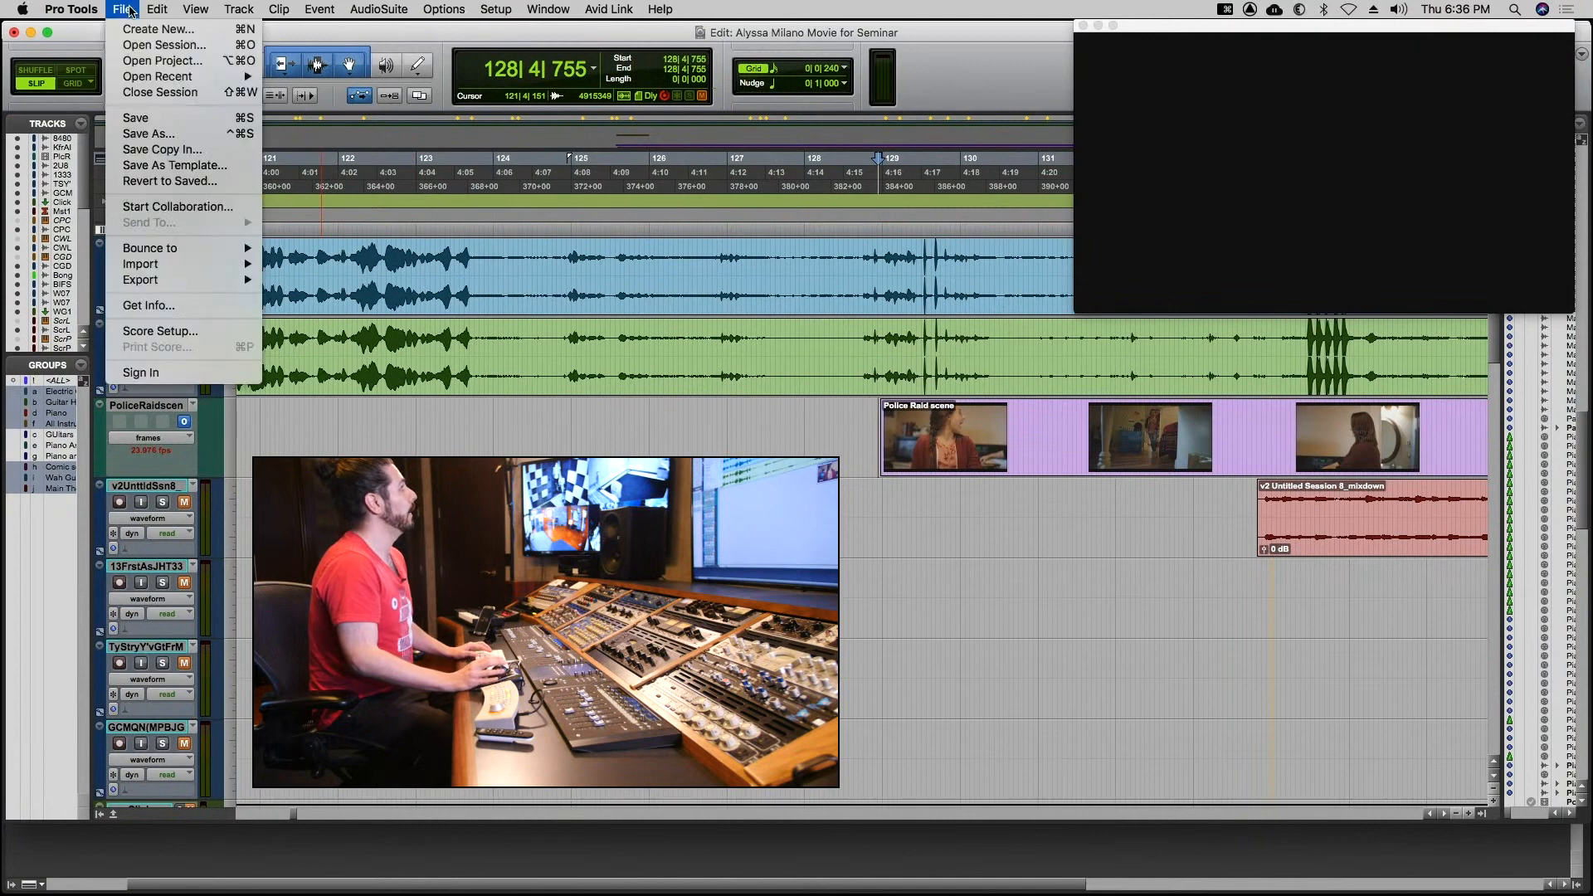
{"action": "mouse_move", "coordinate": [158, 266]}
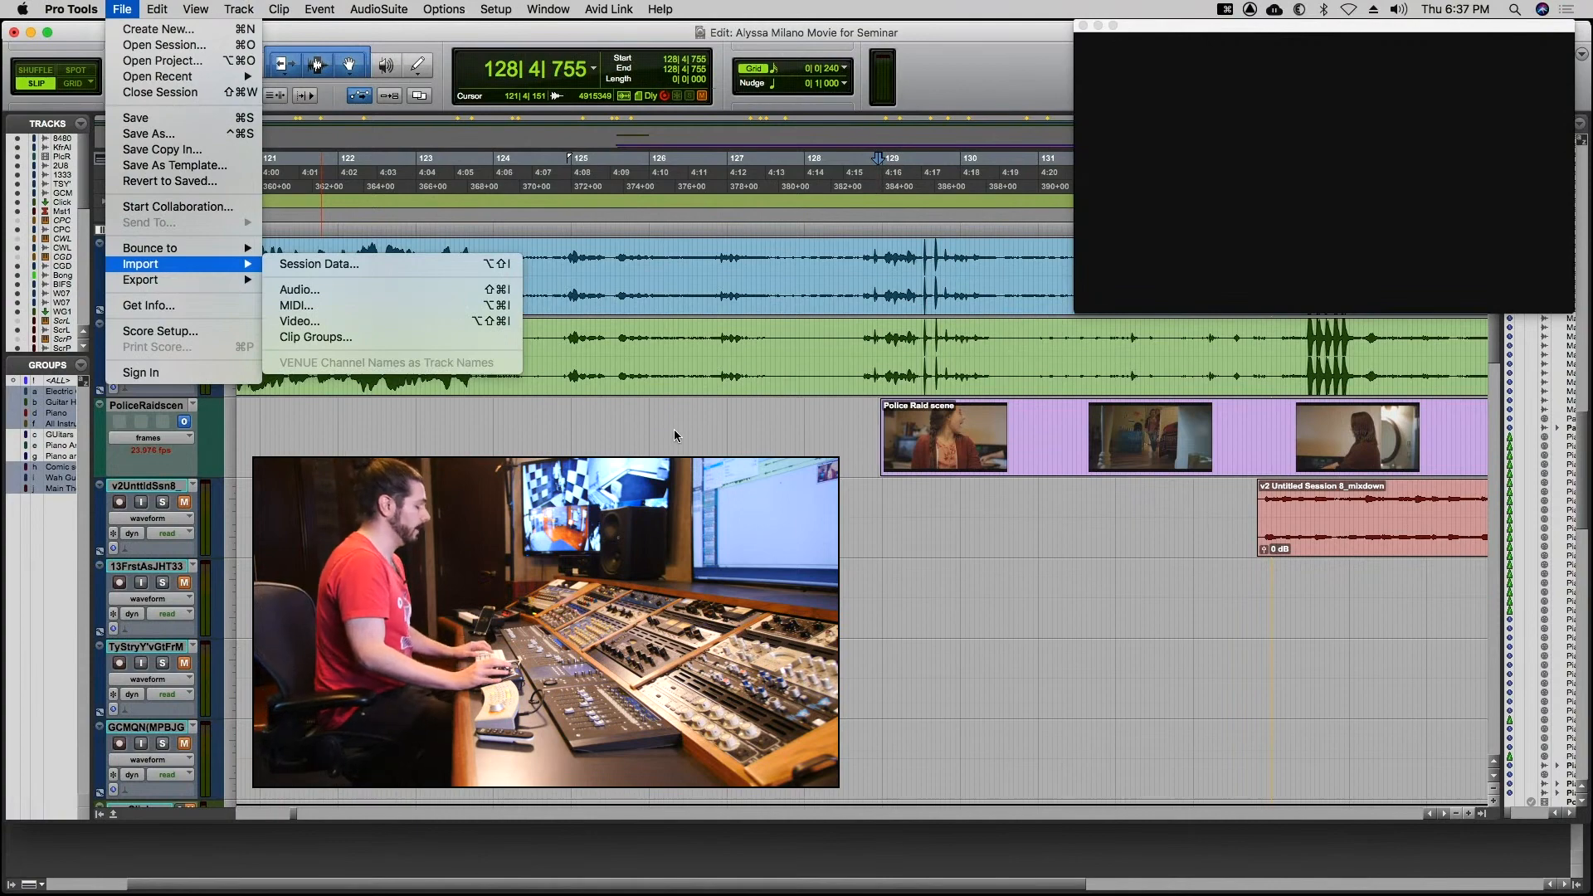
{"action": "left_click", "coordinate": [855, 418]}
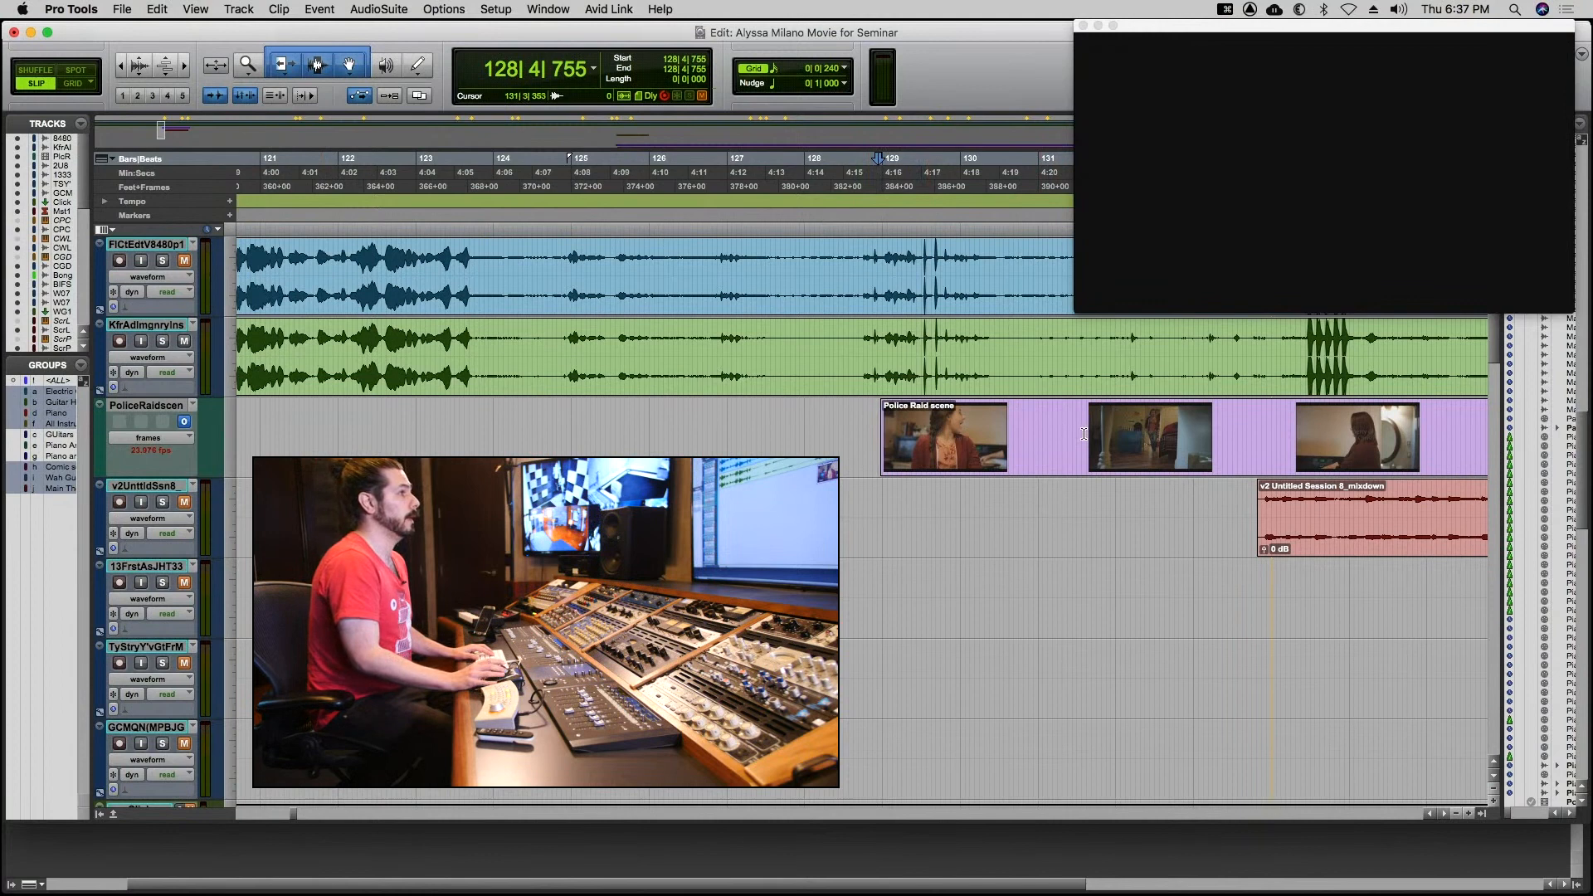
Close the video window and reopen it, with the Police Raid scene clip in view on the timeline.
{"action": "scroll", "coordinate": [1084, 433], "scroll_direction": "right", "scroll_amount": 5}
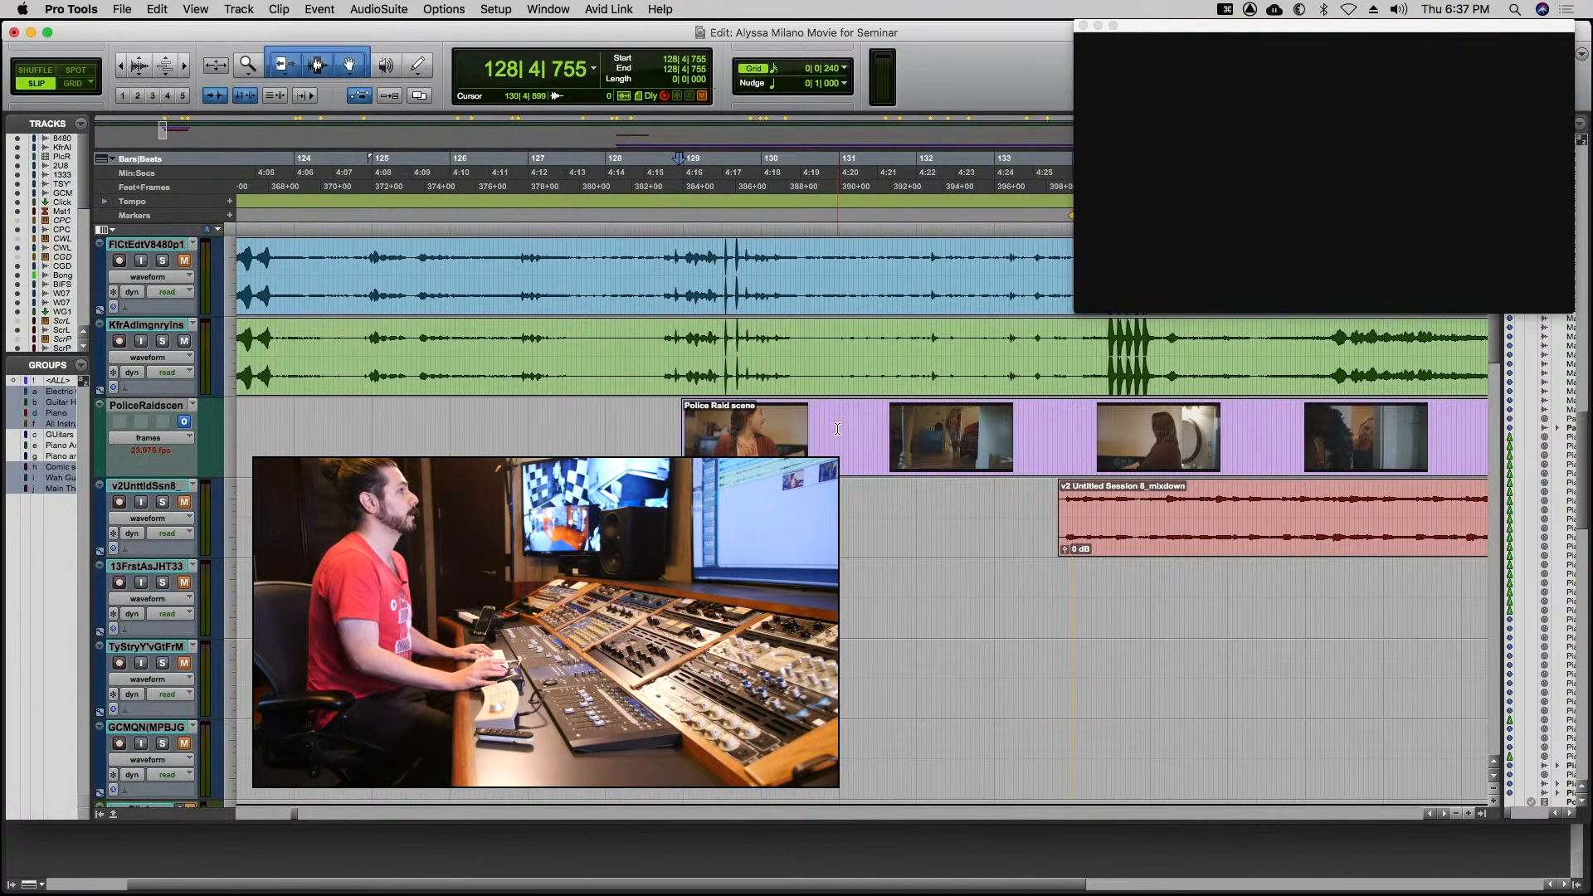
{"action": "scroll", "coordinate": [838, 432], "scroll_direction": "right", "scroll_amount": 3}
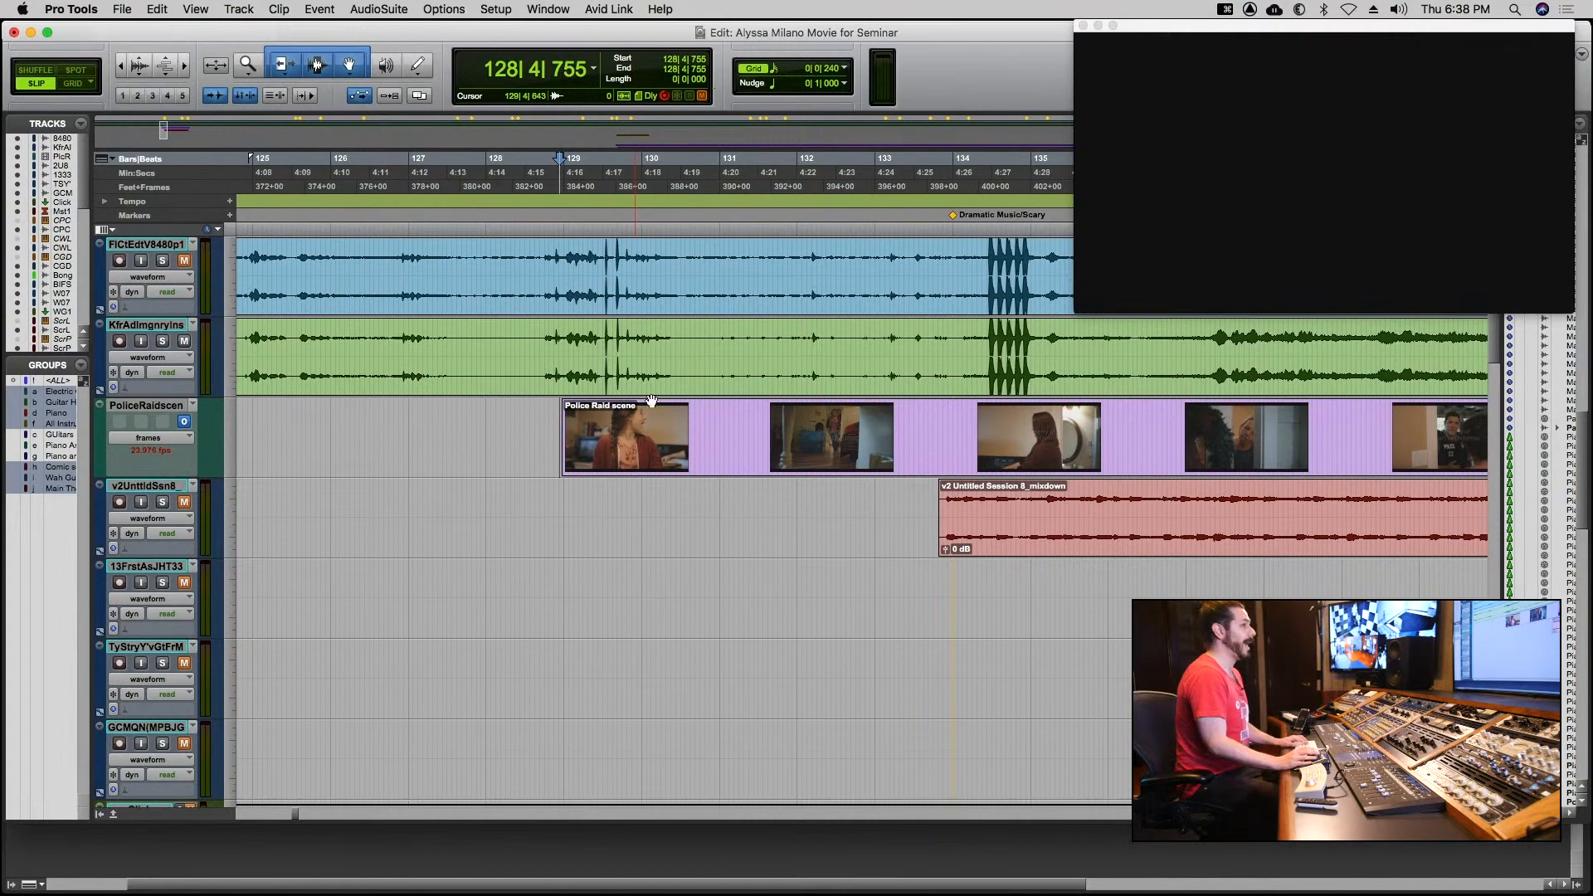
{"action": "left_click", "coordinate": [1084, 27]}
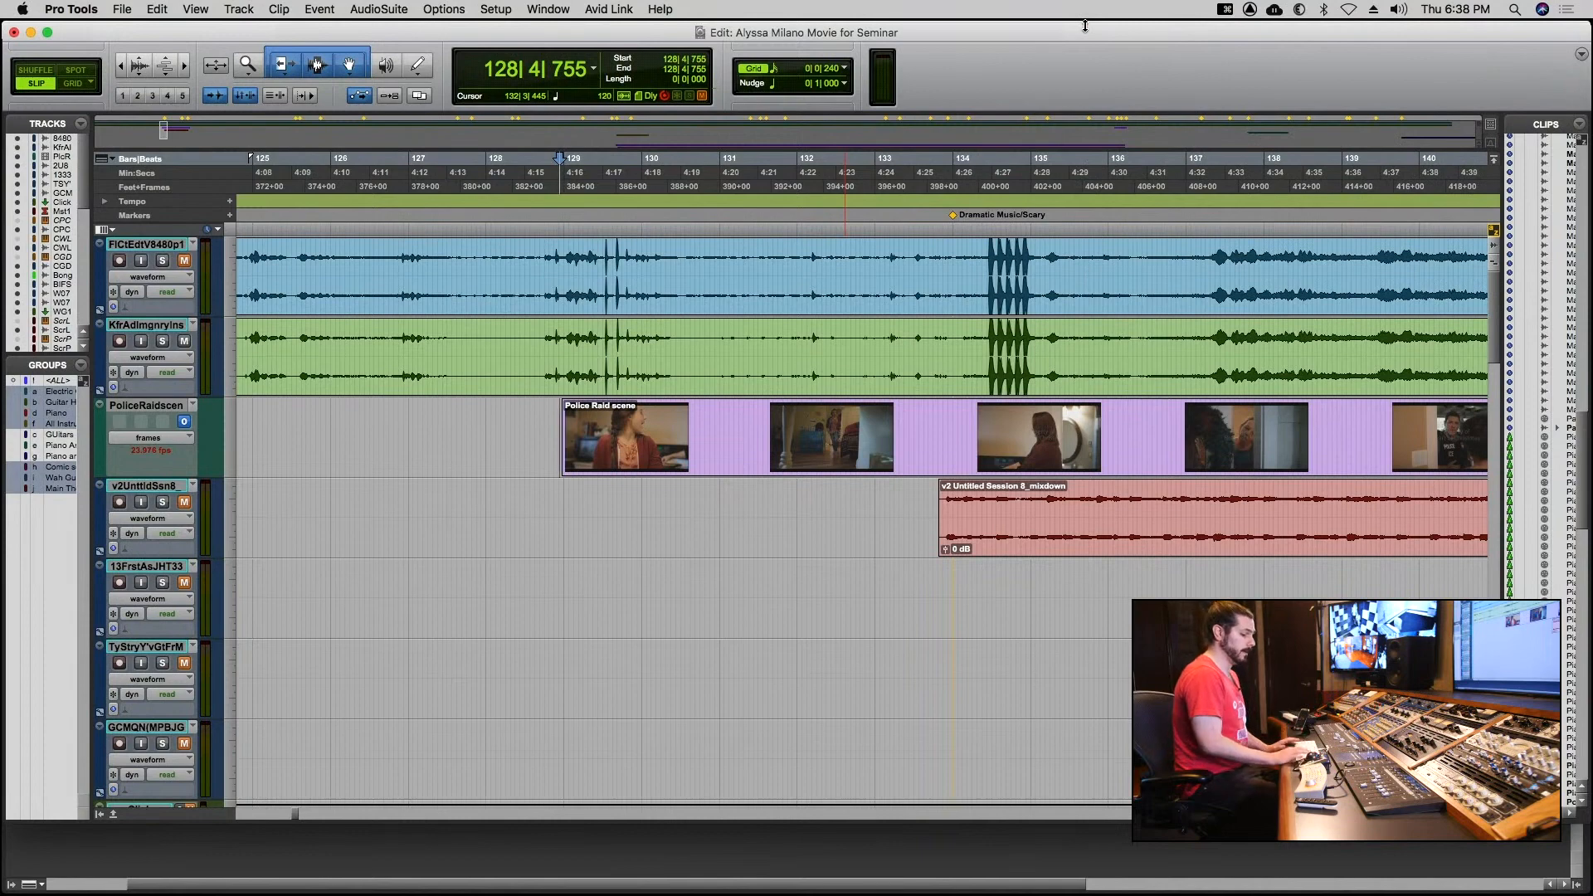
{"action": "key", "text": "super+9"}
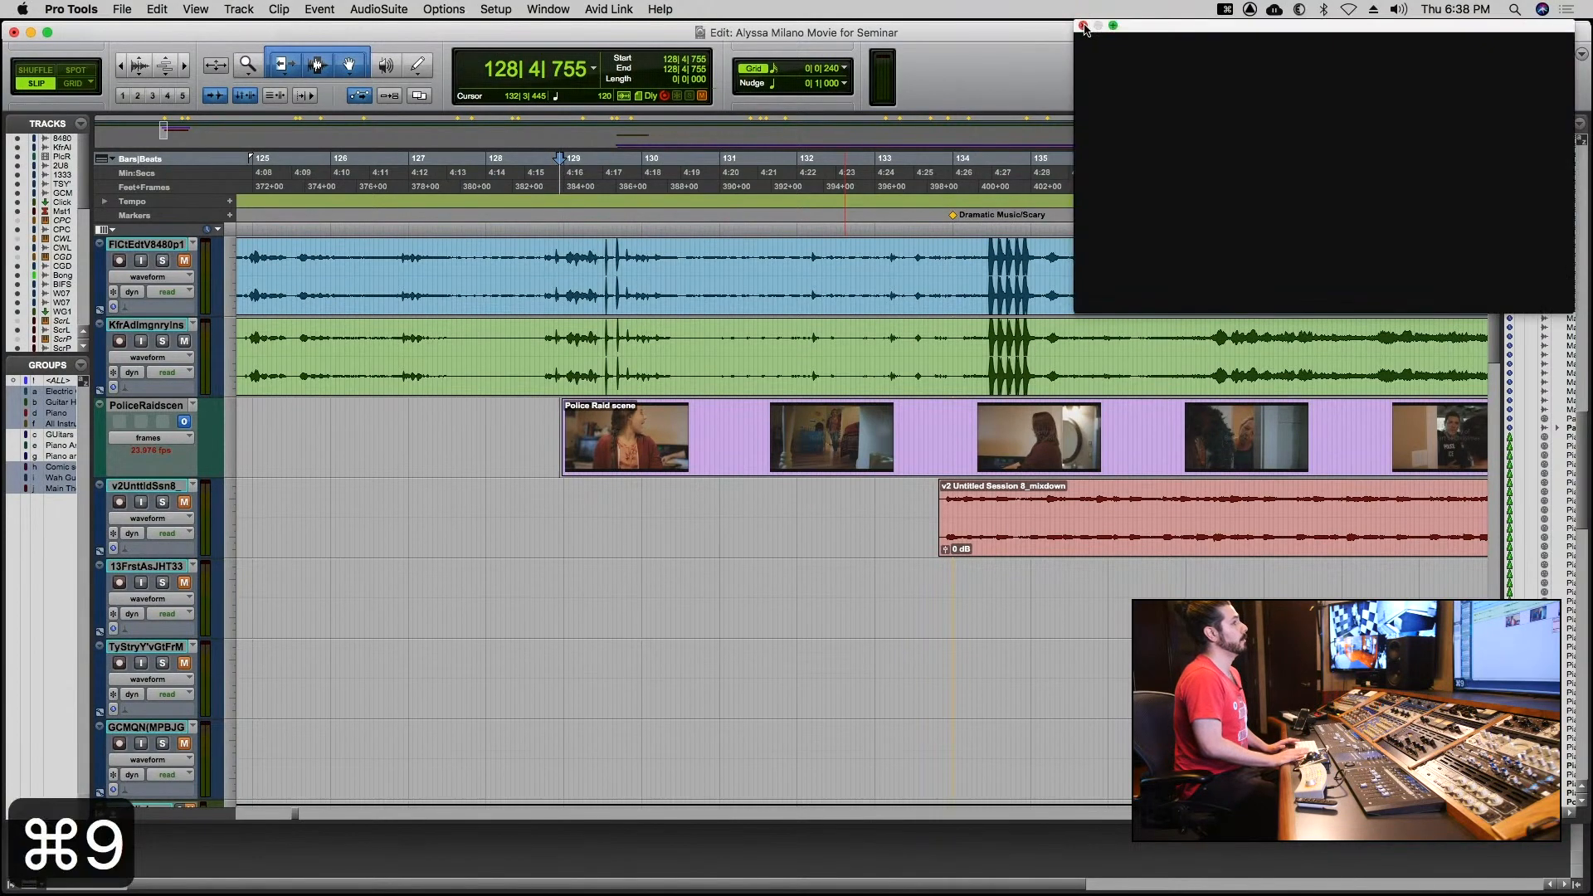
{"action": "key", "text": "super+9"}
{"action": "key", "text": "super+9"}
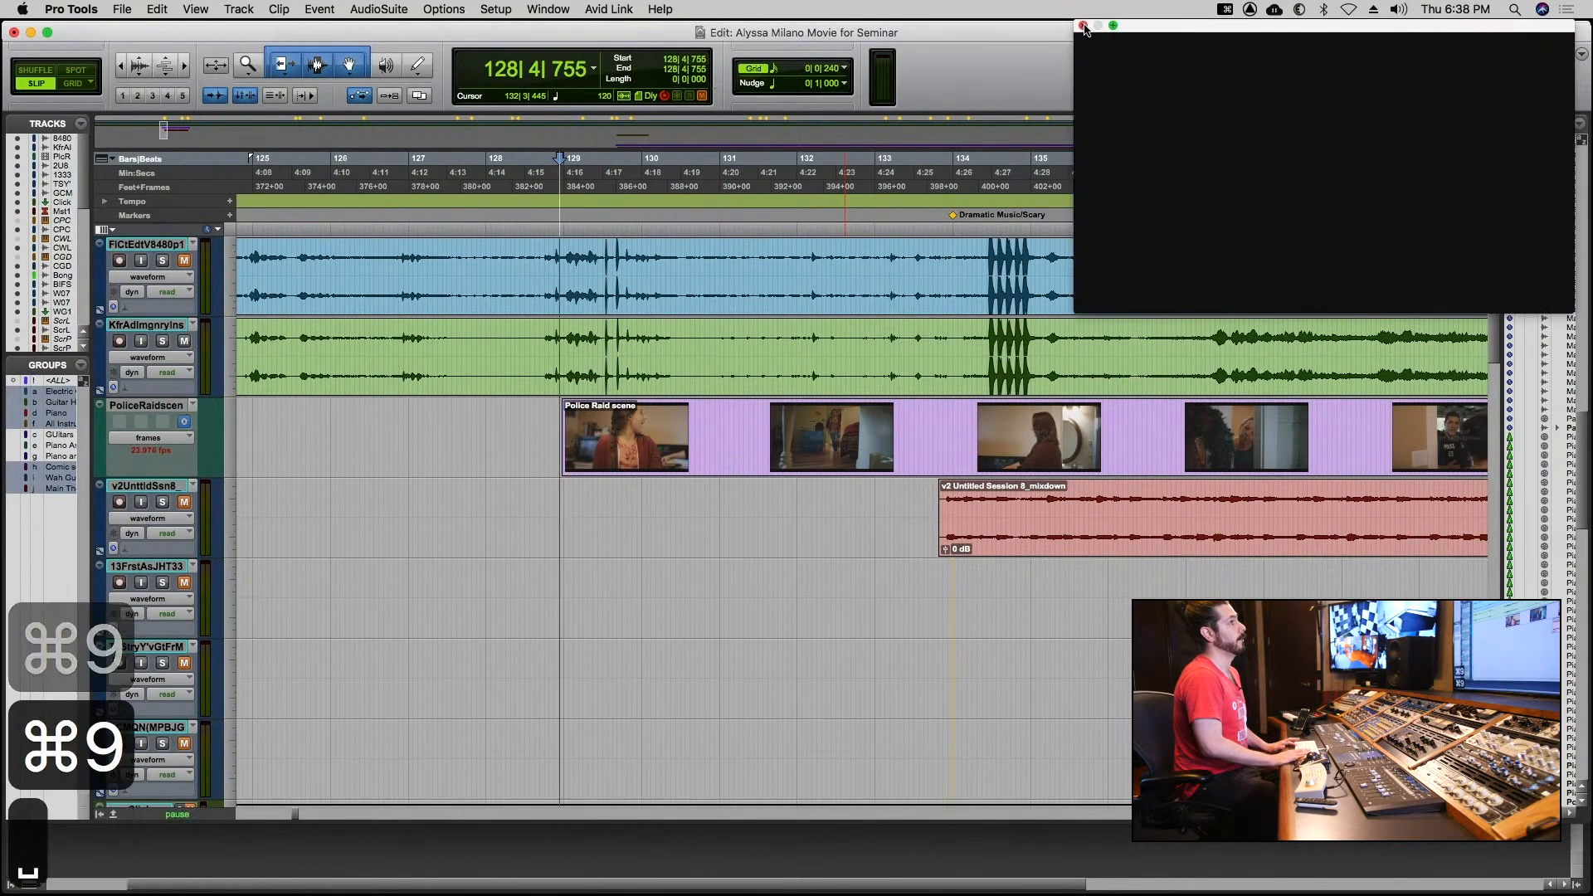
Play the start of the Police Raid scene in the video window and stop playback.
{"action": "key", "text": "space"}
{"action": "key", "text": "space"}
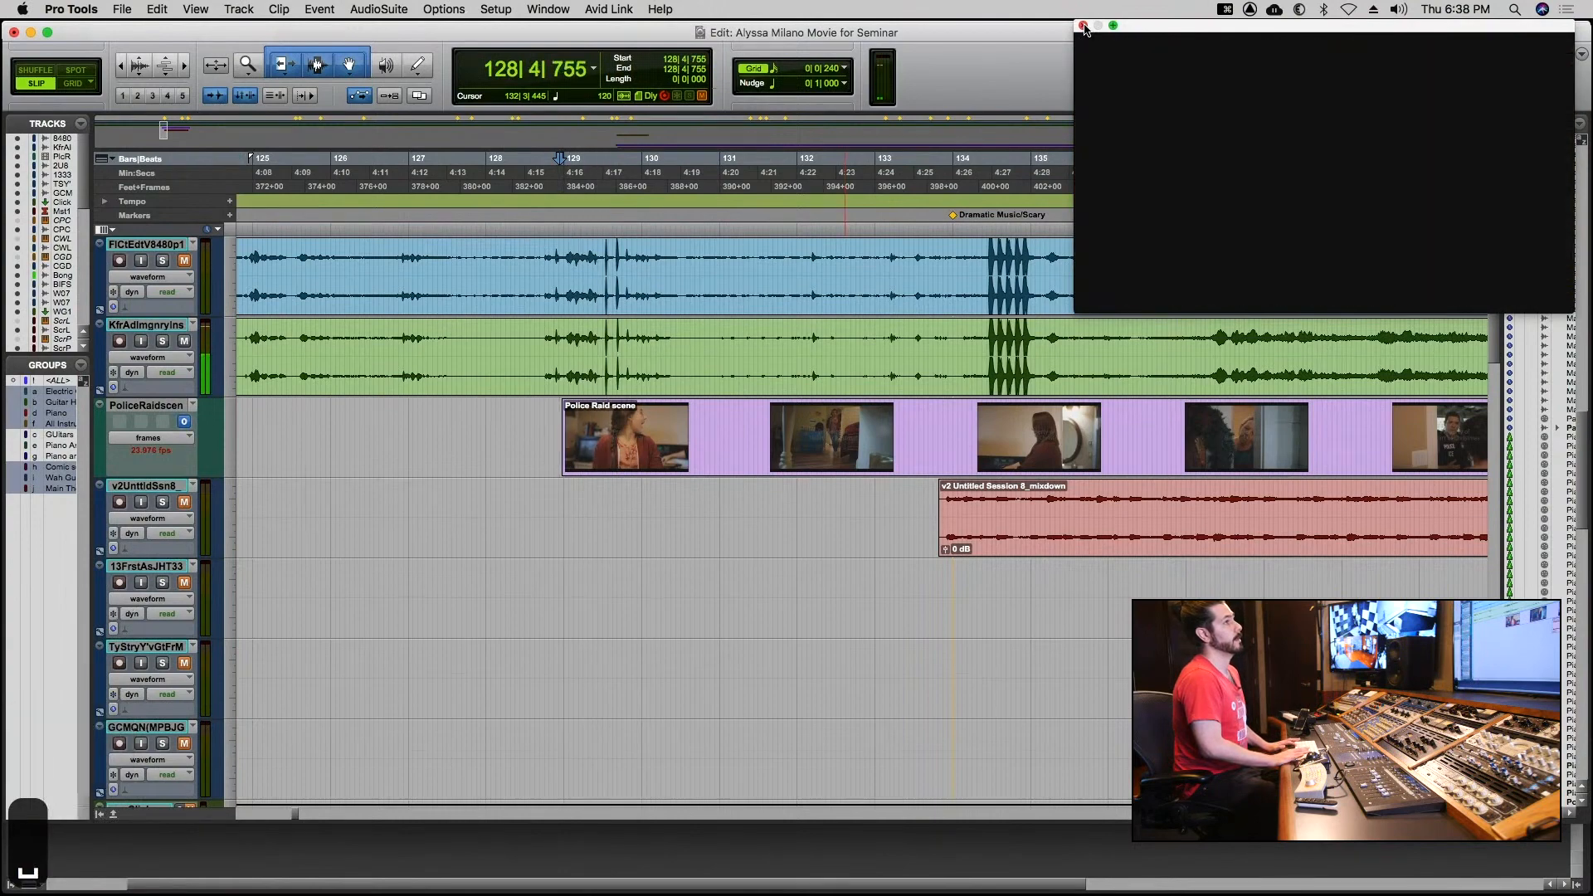
{"action": "key", "text": "space"}
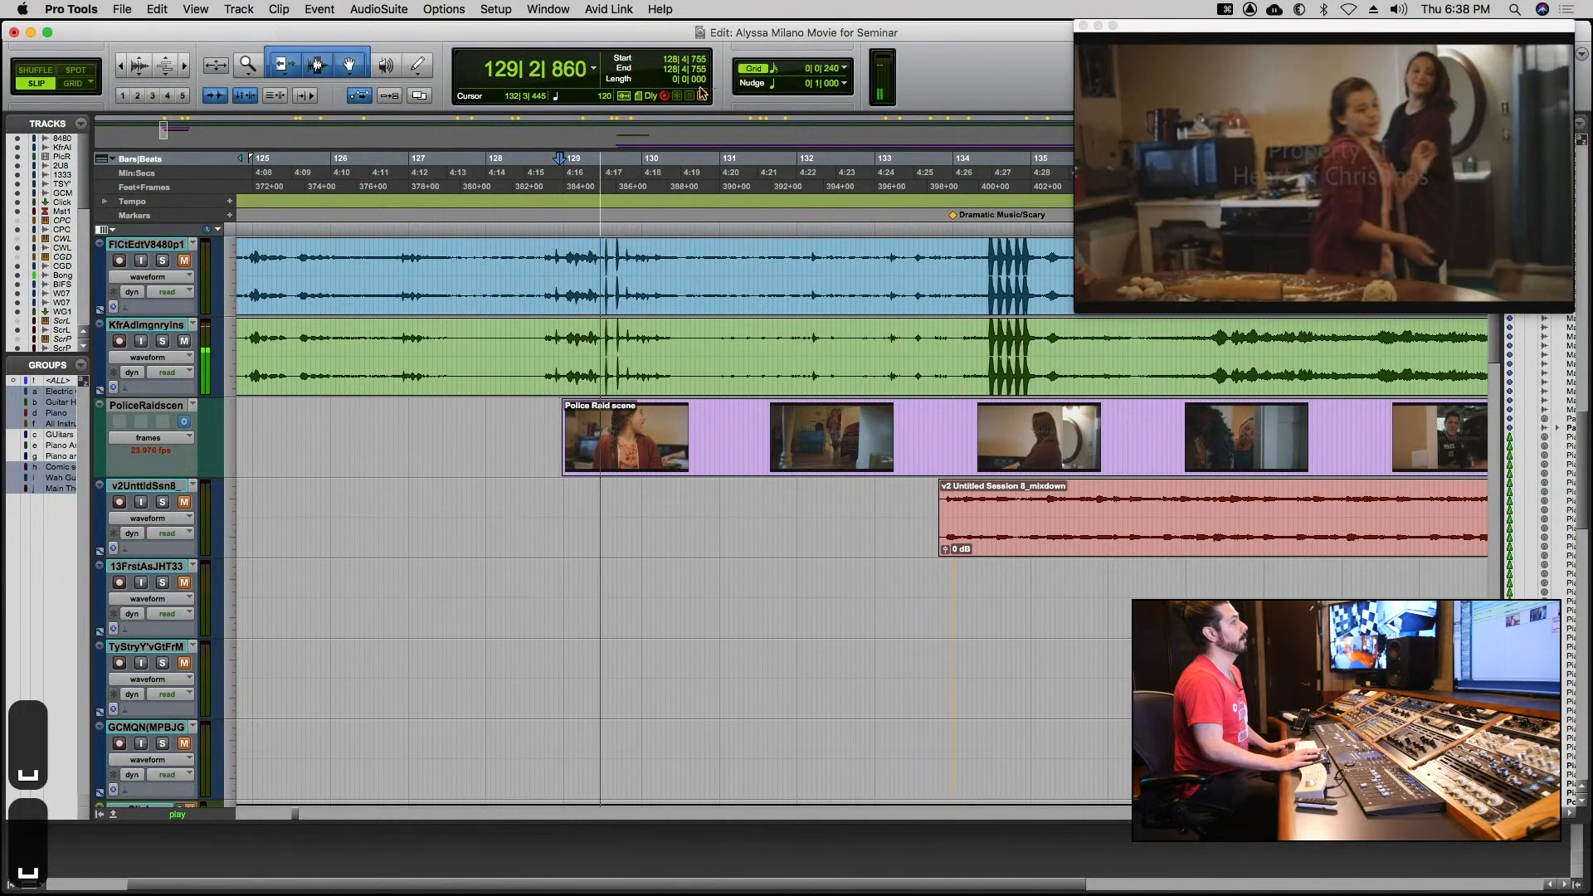
{"action": "key", "text": "space"}
View frames of the Police Raid scene by placing the edit cursor at points between bars 130 and 138, ending at 133|4|724.
{"action": "left_click", "coordinate": [666, 439]}
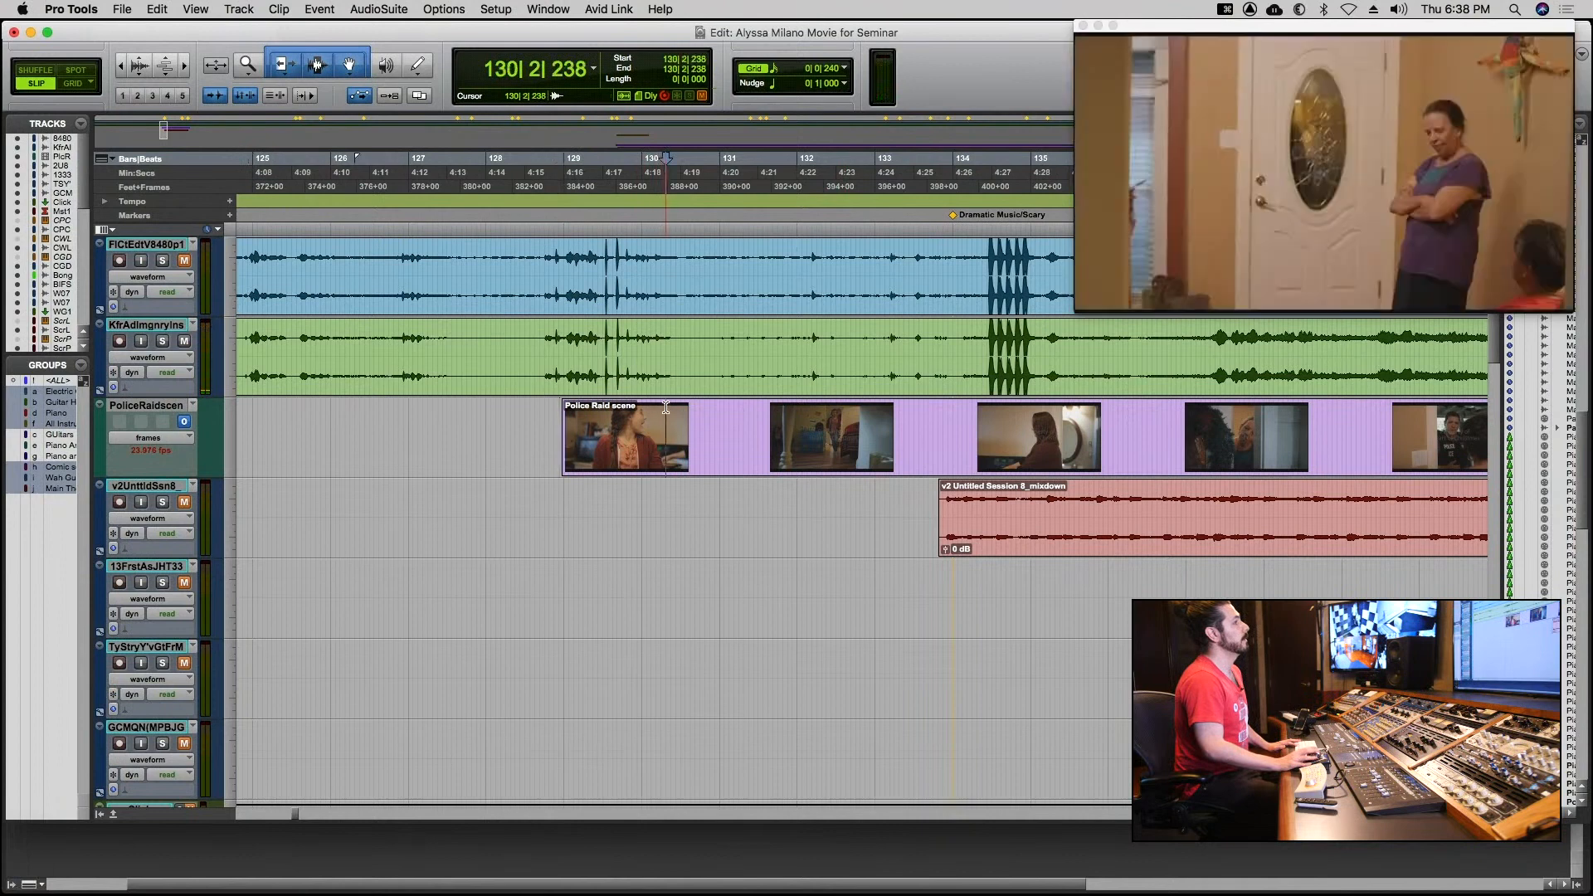
{"action": "left_click", "coordinate": [815, 416]}
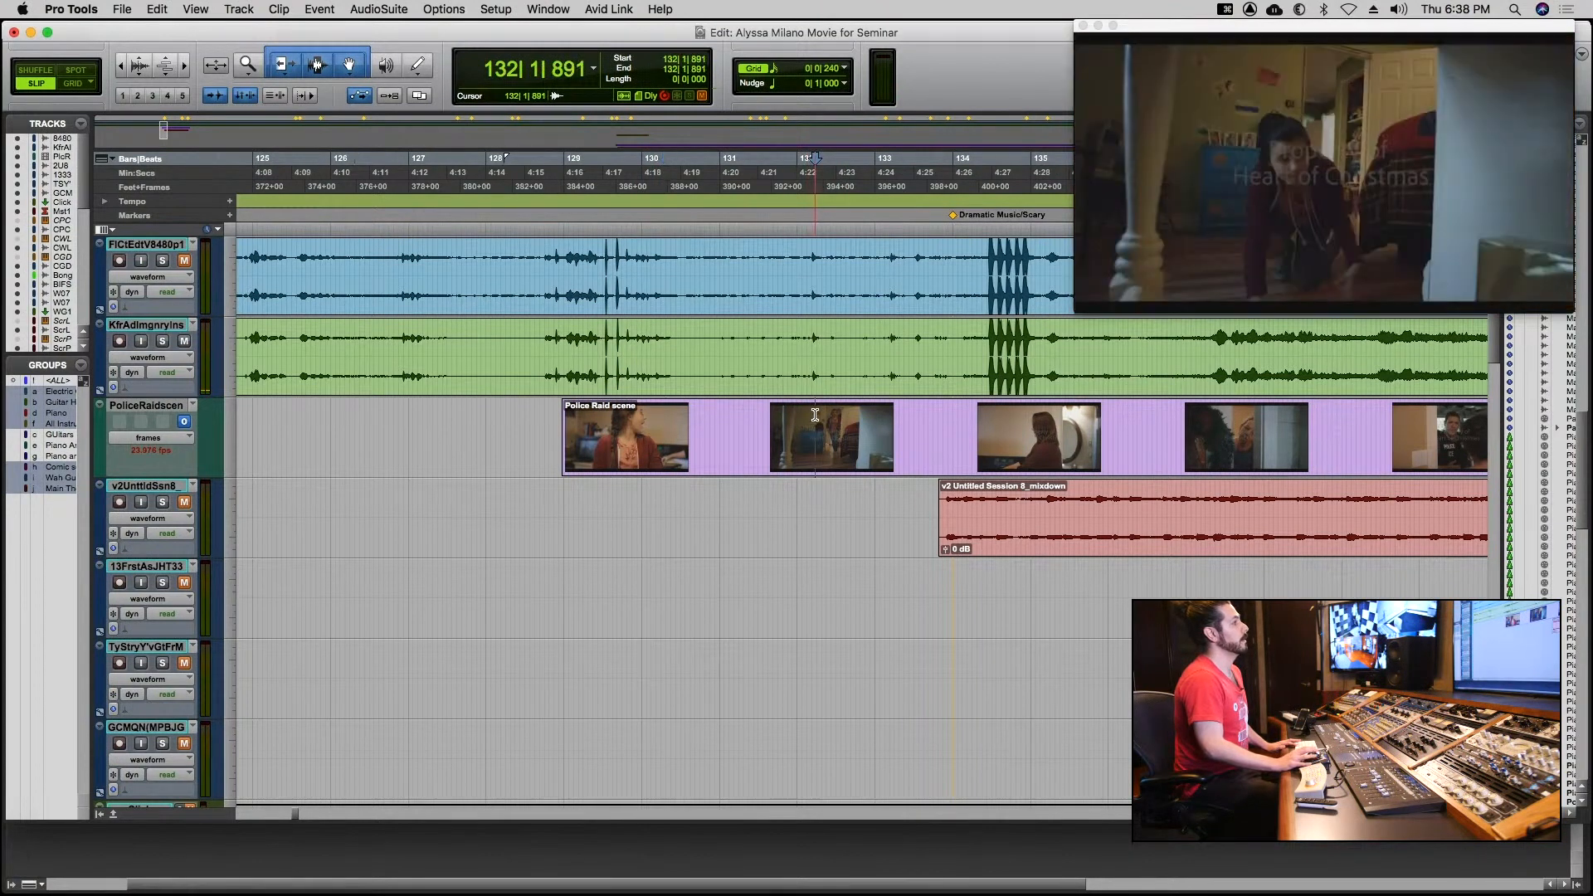
{"action": "left_click", "coordinate": [953, 419]}
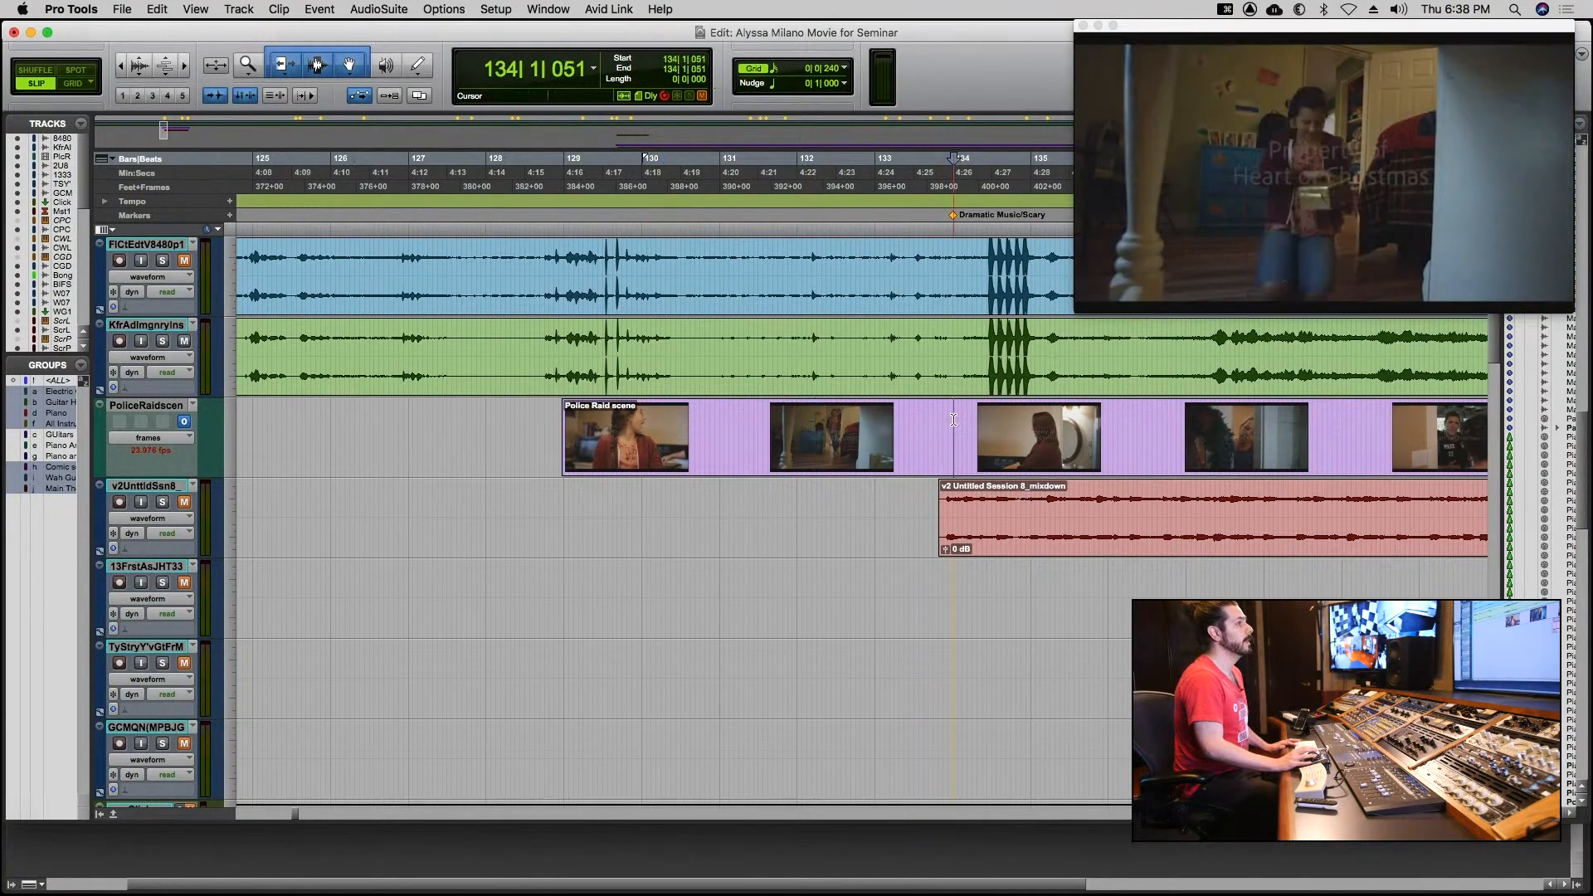
{"action": "left_click", "coordinate": [1061, 421]}
{"action": "left_click", "coordinate": [1156, 421]}
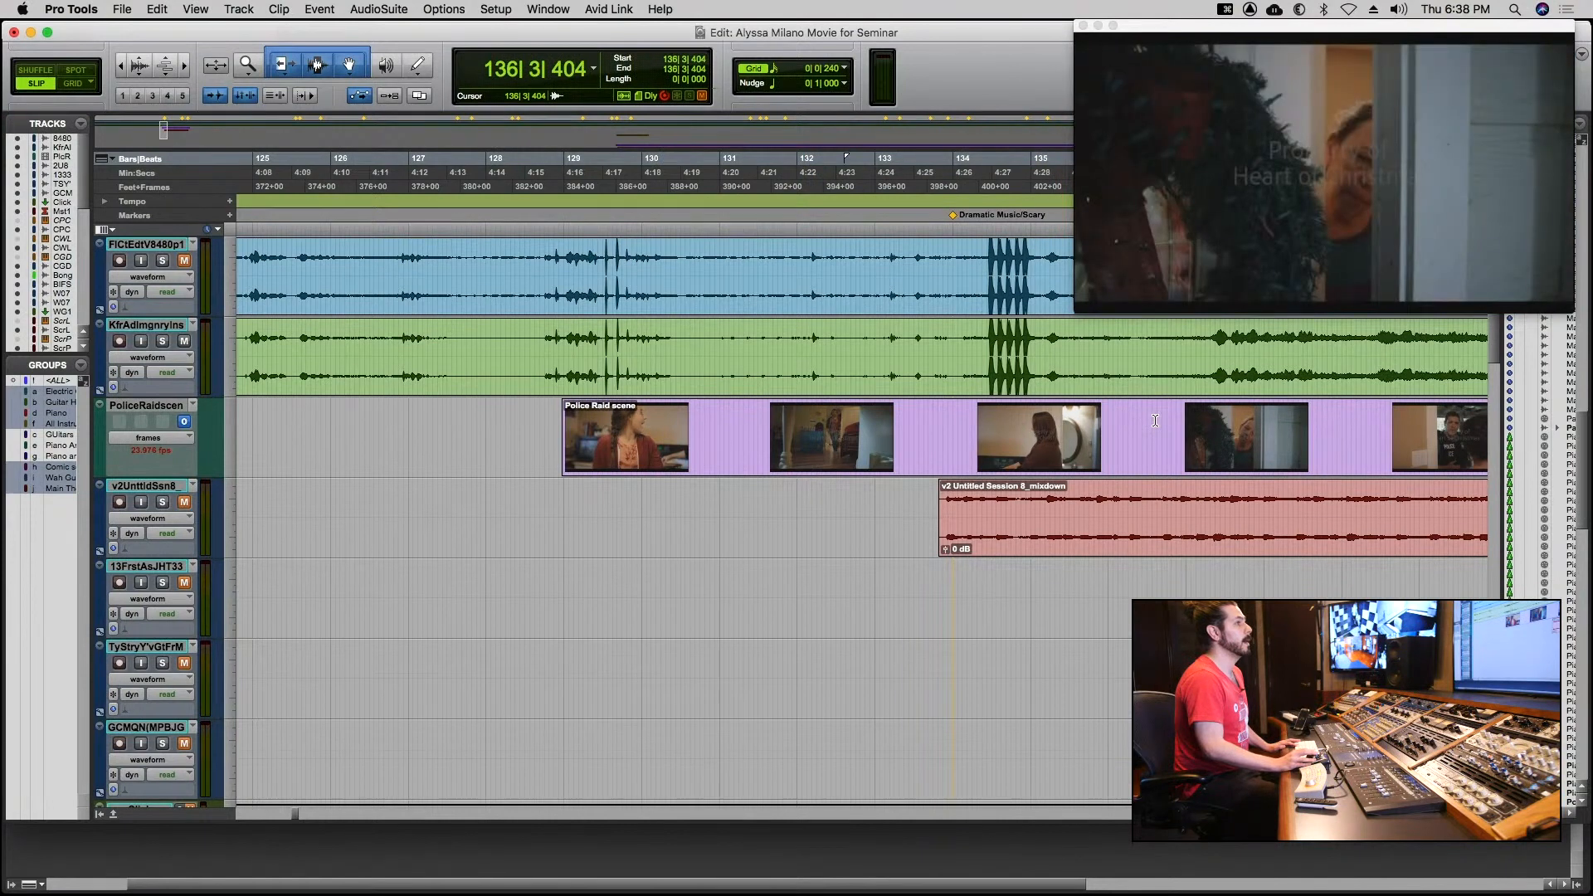
{"action": "left_click", "coordinate": [917, 418]}
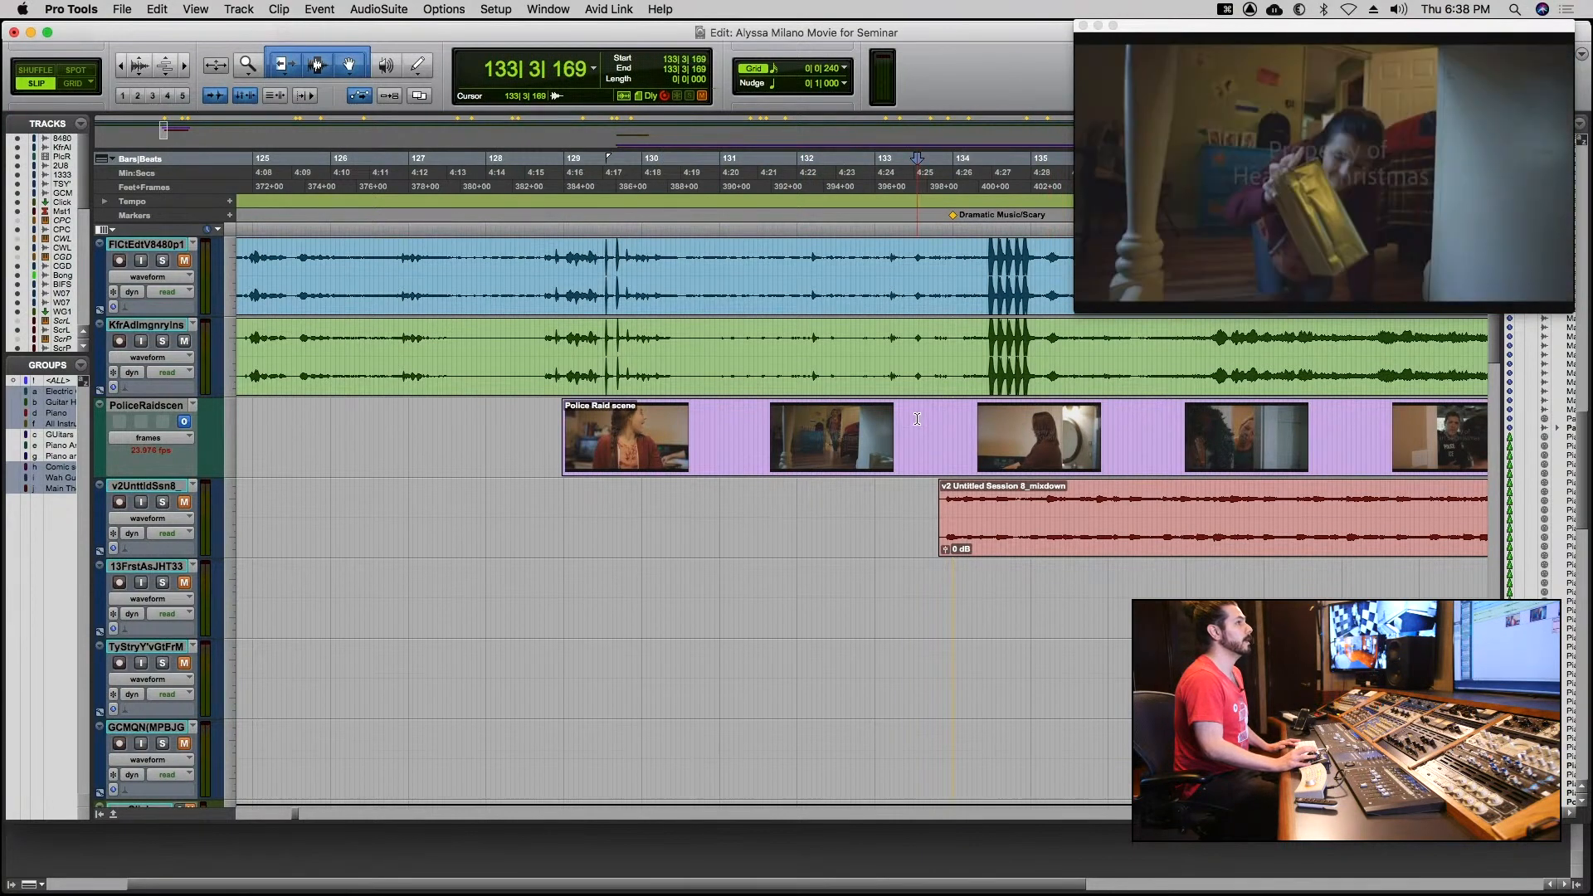
{"action": "left_click", "coordinate": [1084, 419]}
{"action": "left_click", "coordinate": [1200, 422]}
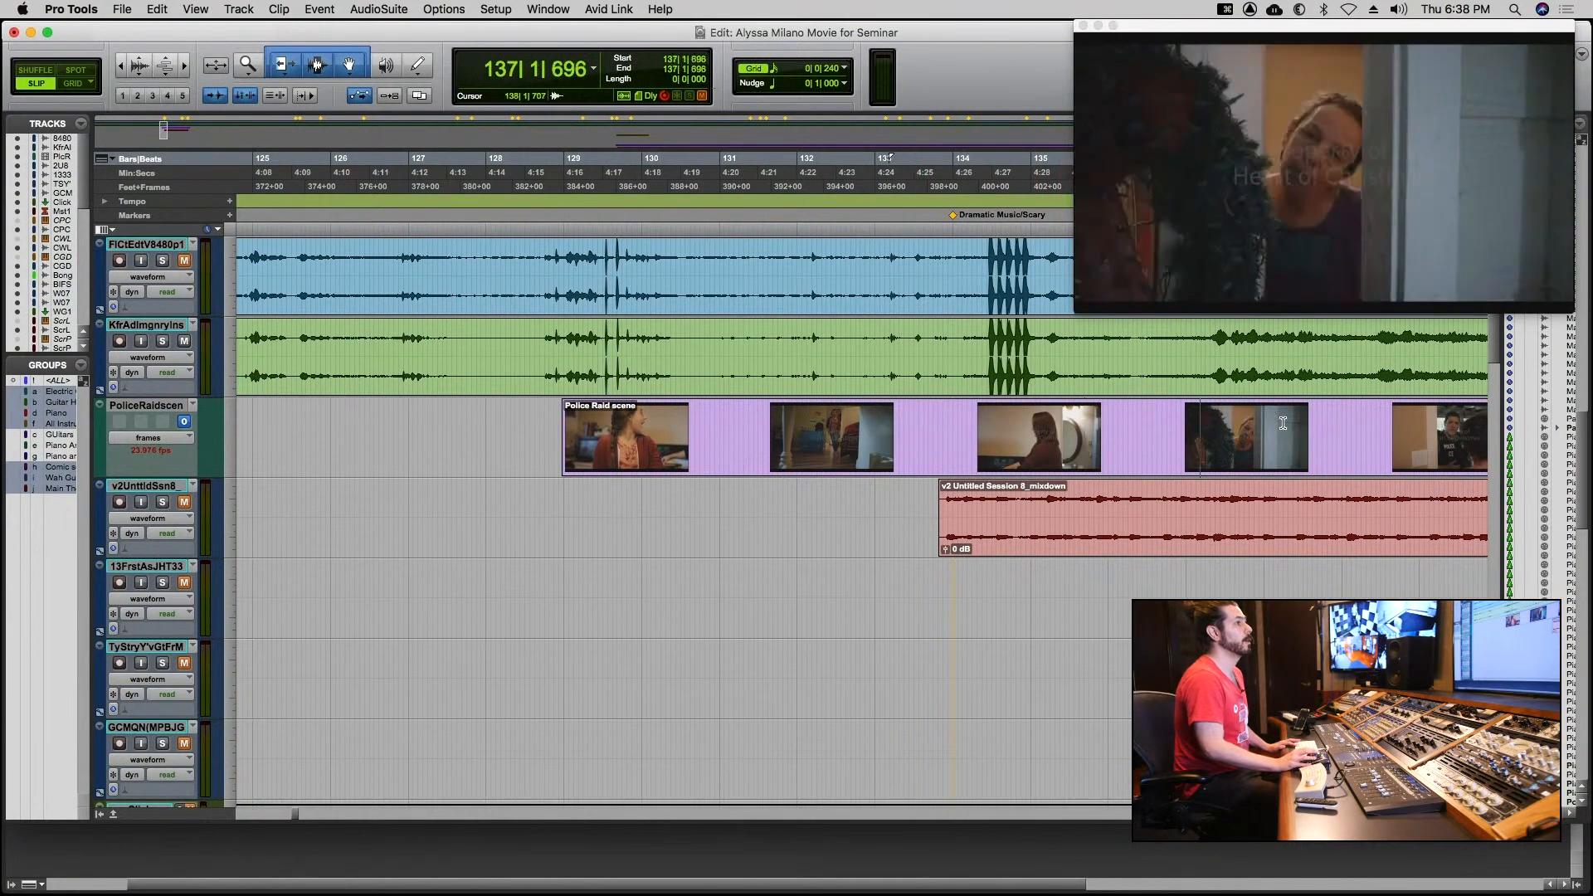
{"action": "left_click", "coordinate": [1317, 428]}
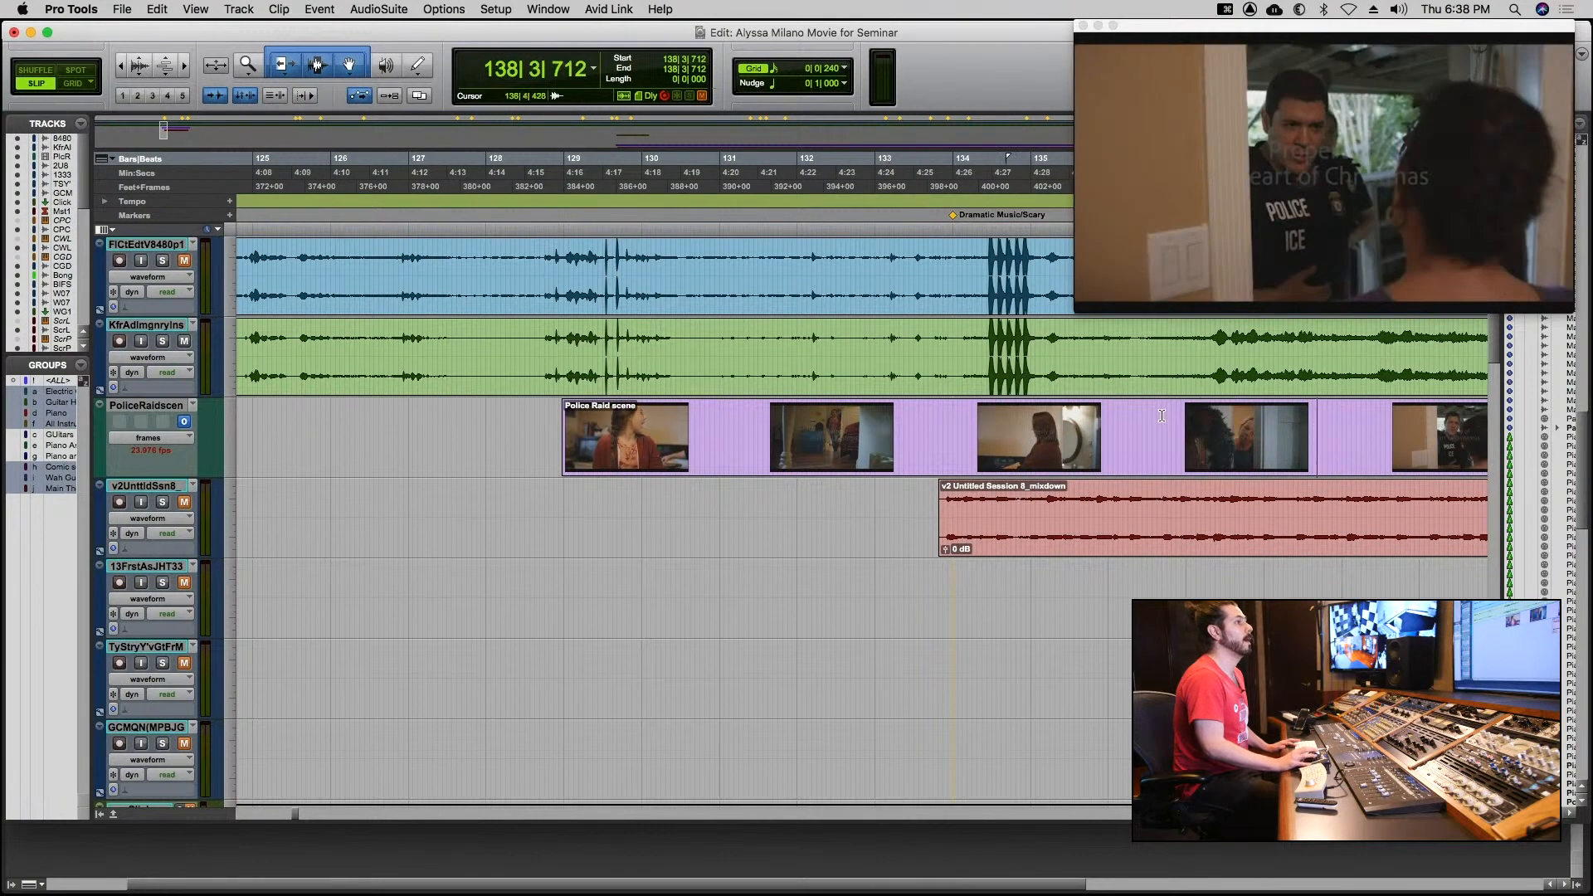
{"action": "left_click", "coordinate": [948, 419]}
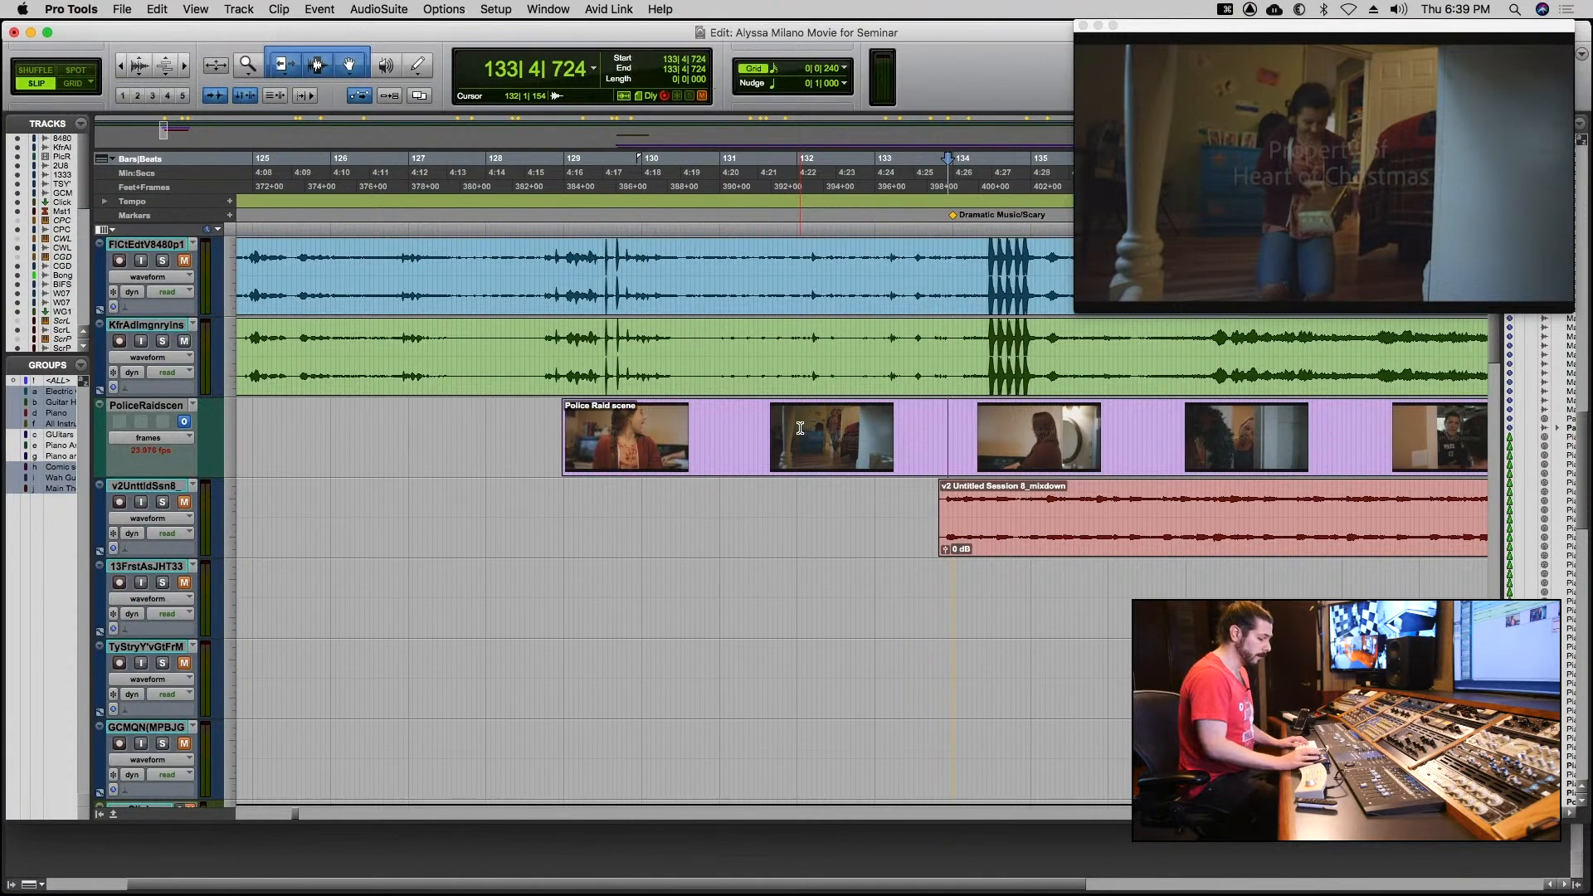
Hide the video window and show it again.
{"action": "left_click", "coordinate": [548, 9]}
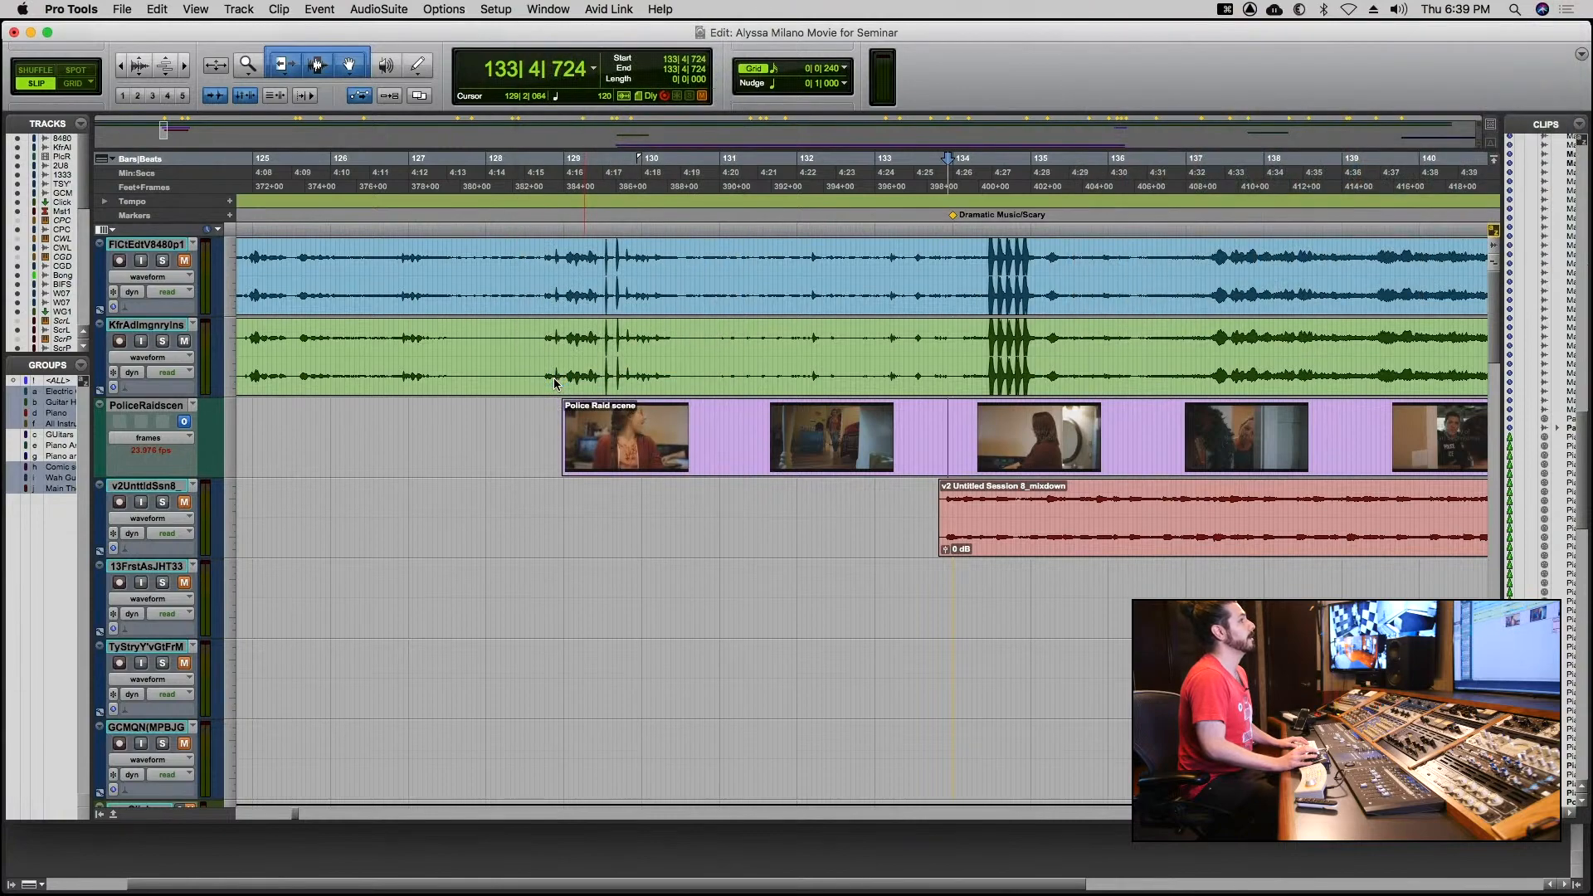
{"action": "left_click", "coordinate": [547, 10]}
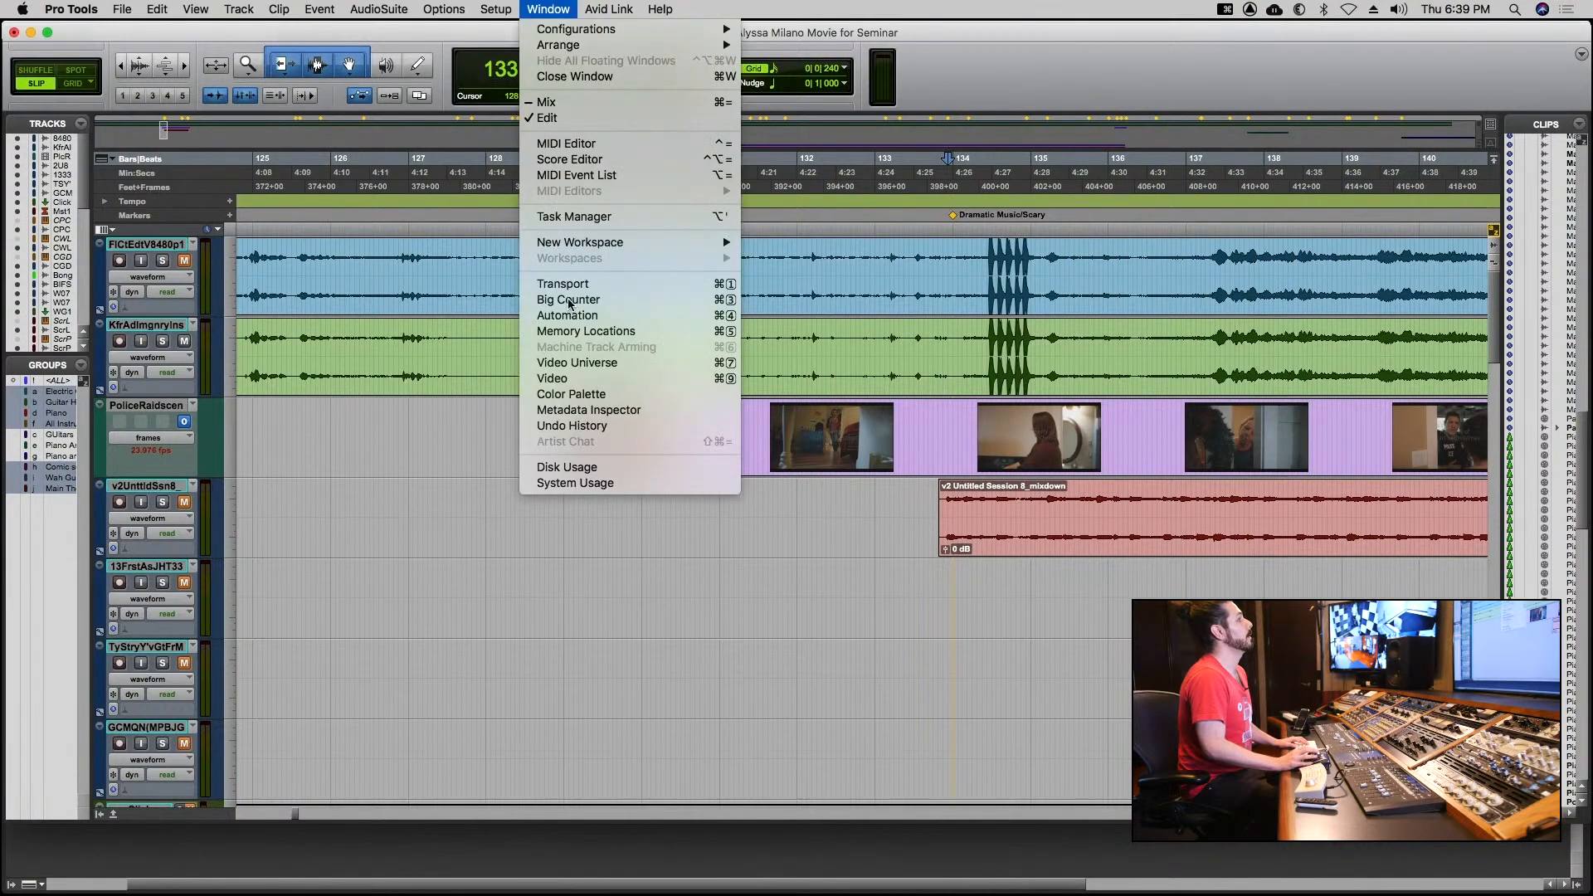
{"action": "left_click", "coordinate": [573, 381]}
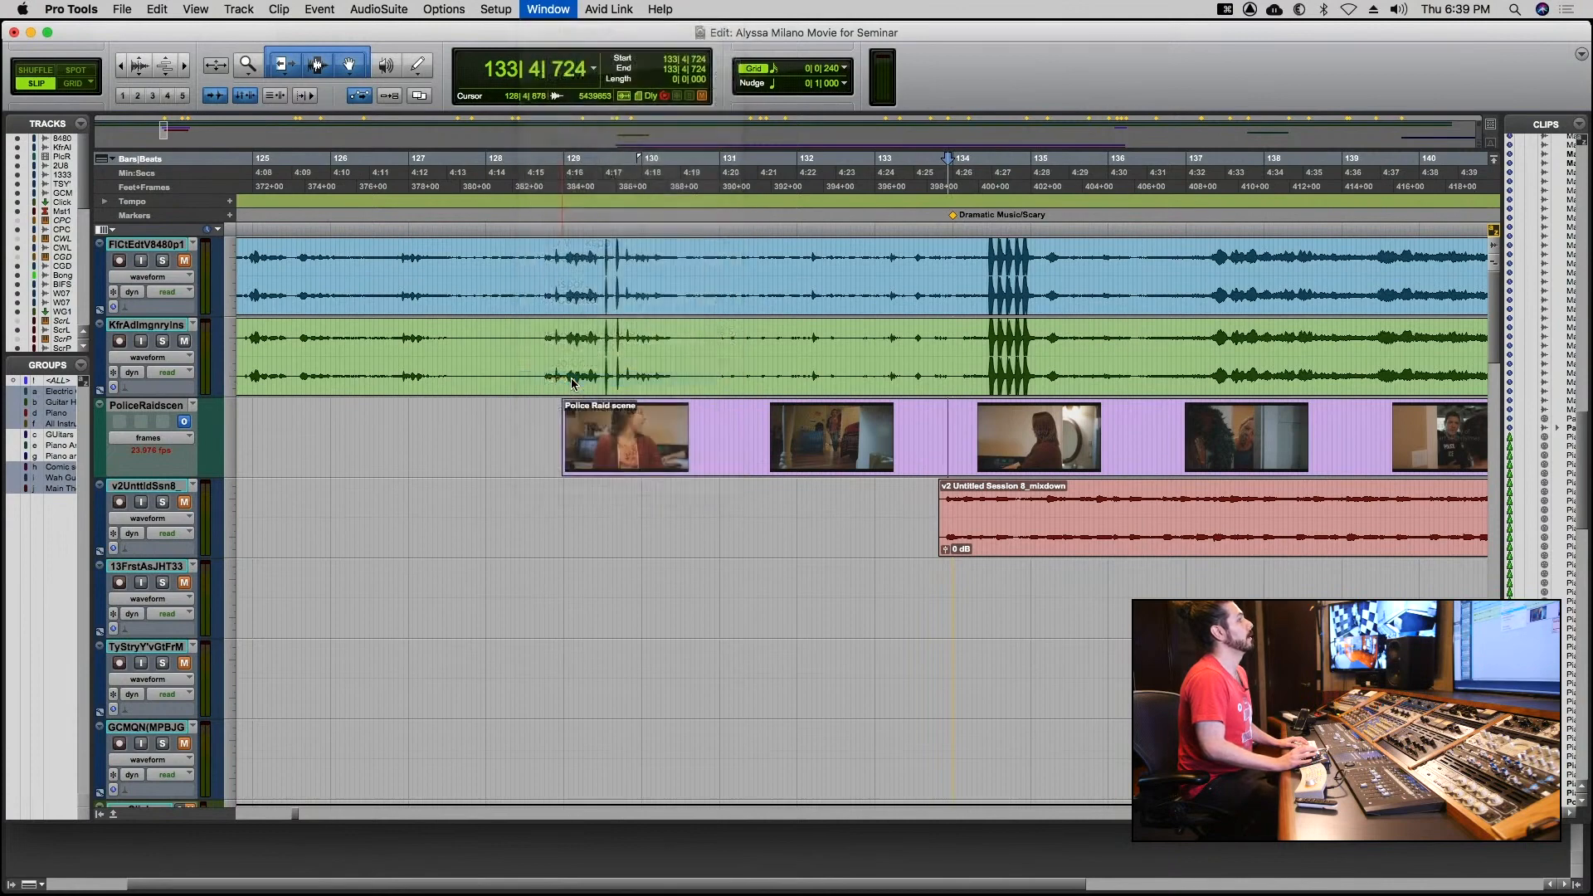
Enlarge the video window slightly and move it further in from the edge of the screen.
{"action": "left_click", "coordinate": [1080, 309]}
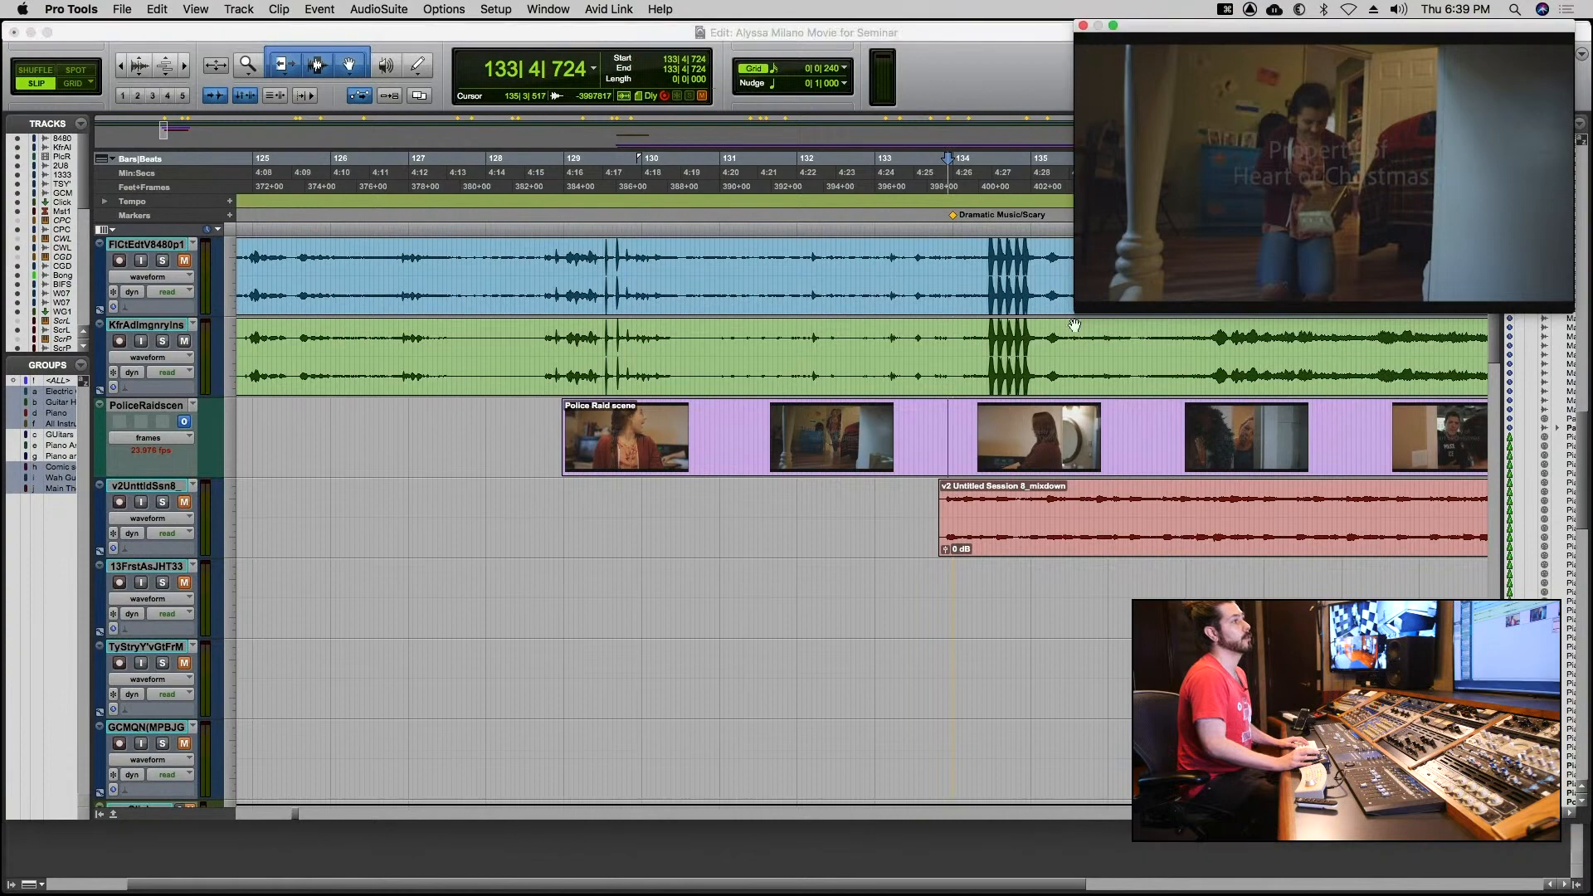
{"action": "left_click_drag", "start_coordinate": [1078, 312], "coordinate": [1037, 335]}
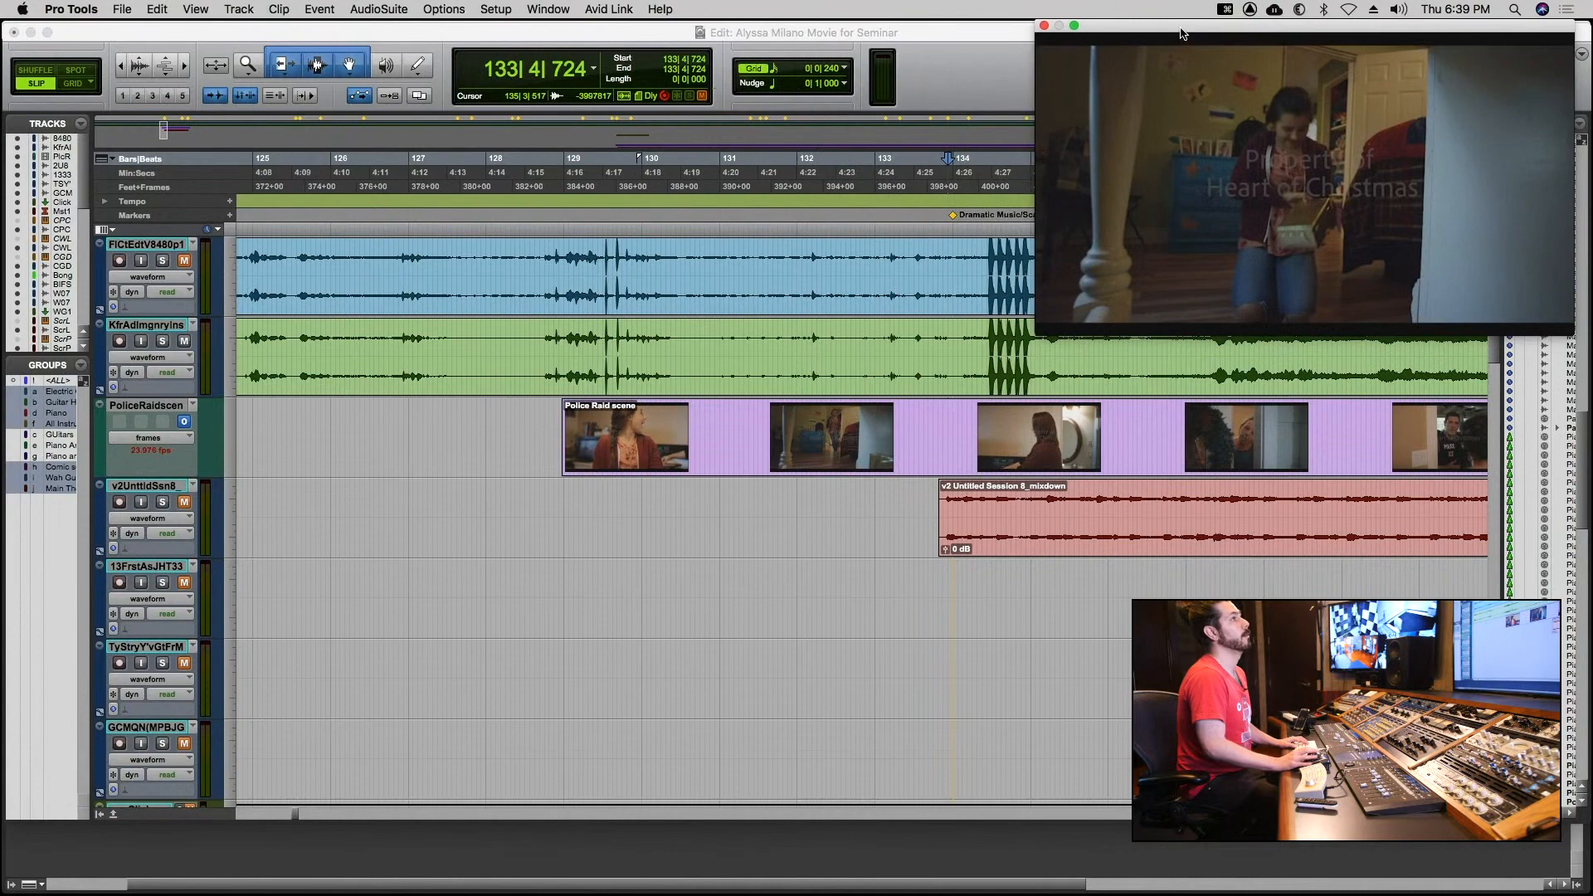
{"action": "left_click_drag", "start_coordinate": [1183, 29], "coordinate": [1057, 54]}
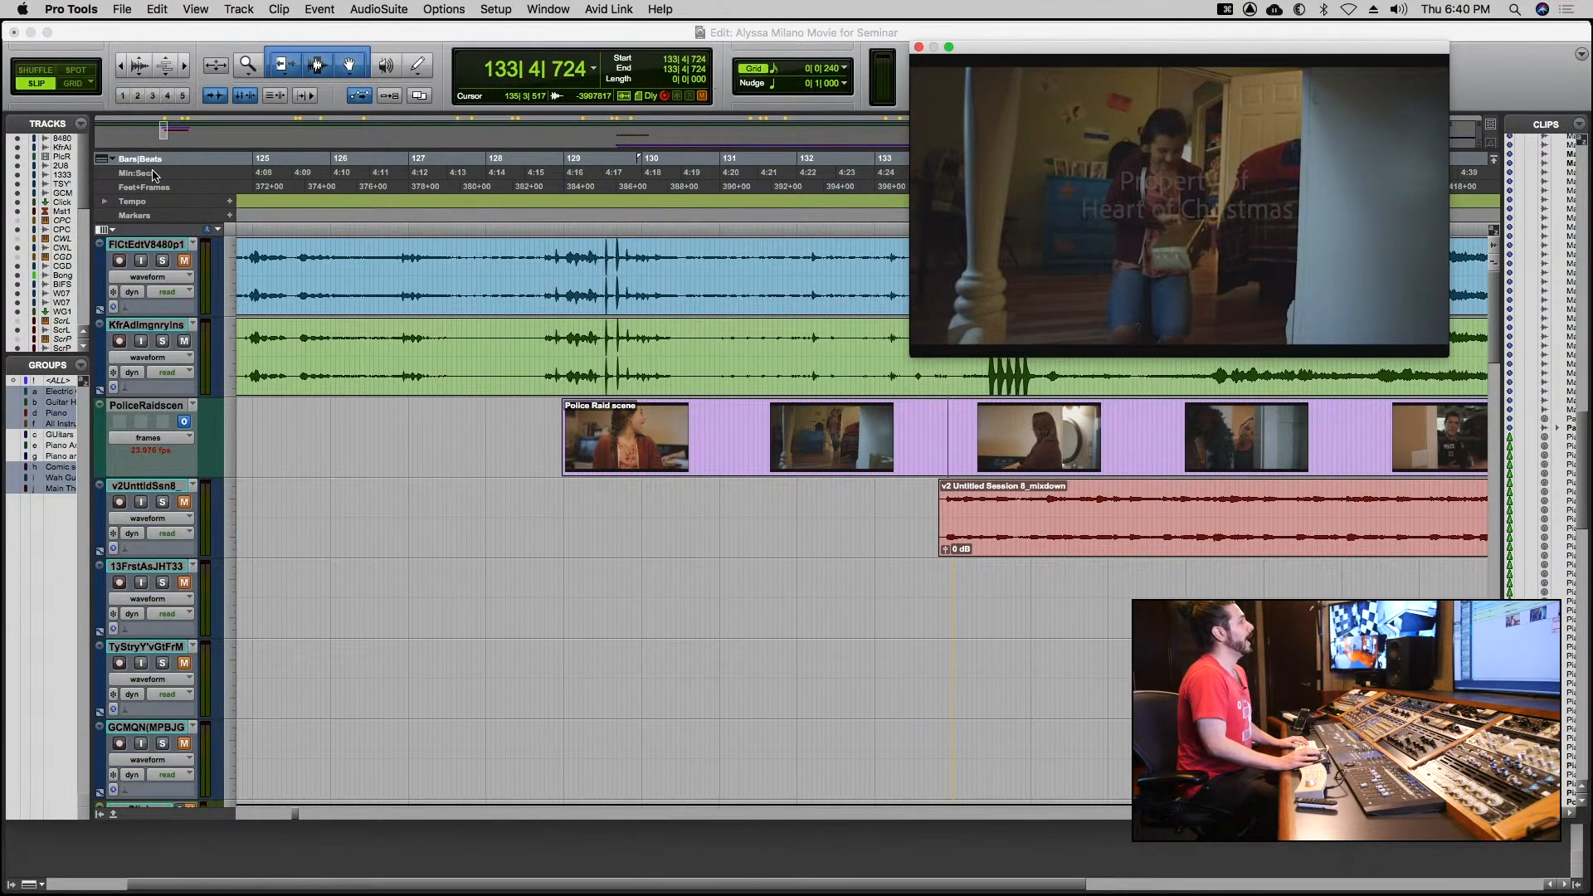
Switch the main time scale to Min:Secs and back to Bars|Beats, and review the list of available rulers.
{"action": "left_click", "coordinate": [152, 175]}
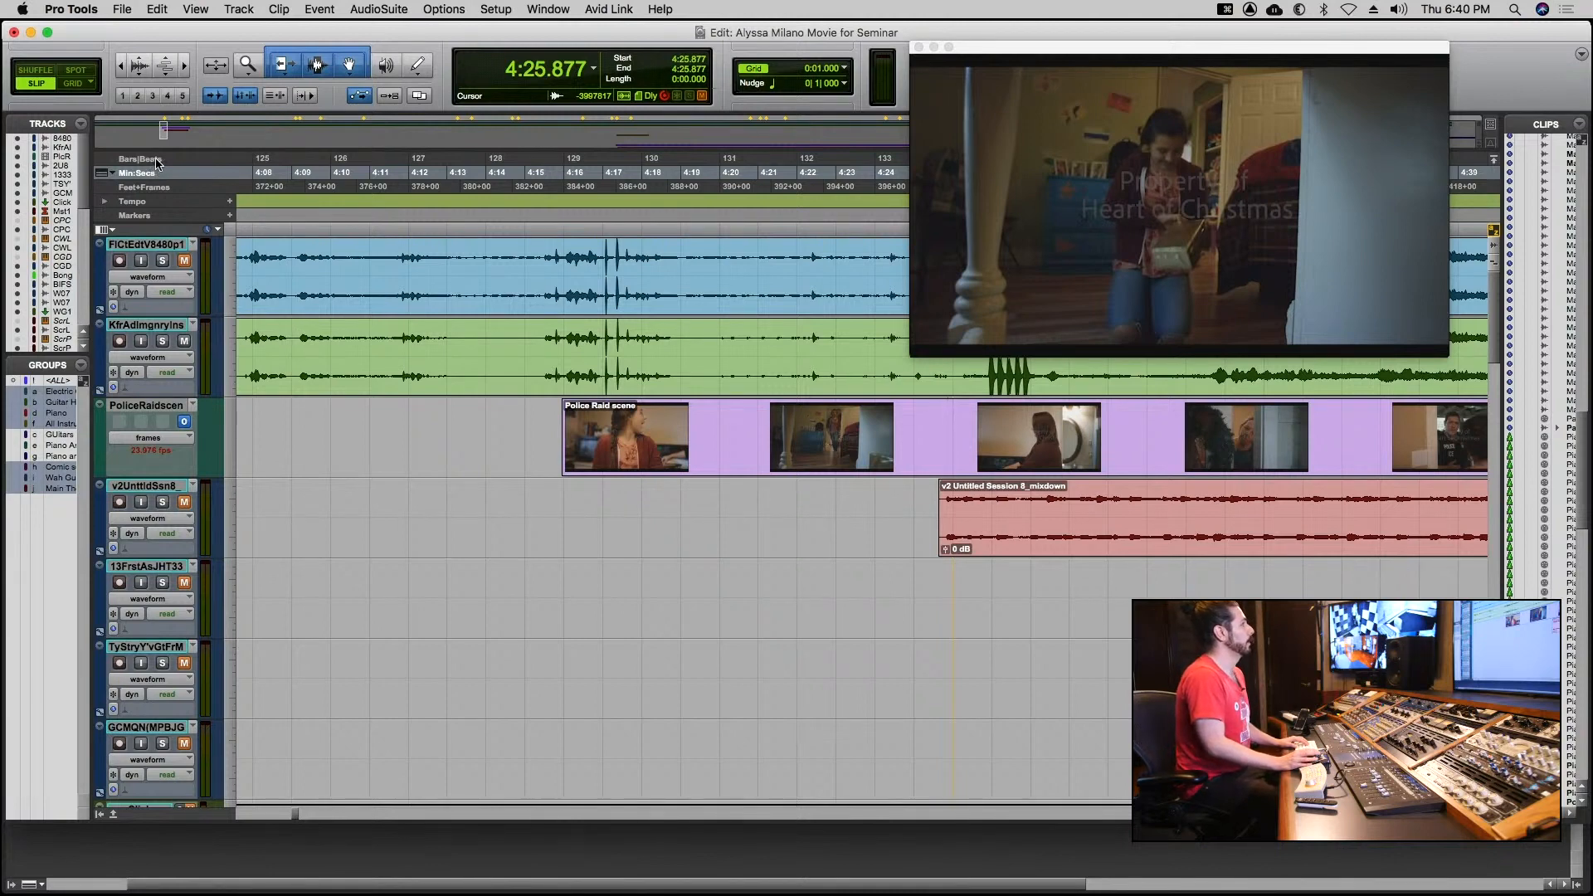
{"action": "left_click", "coordinate": [156, 160]}
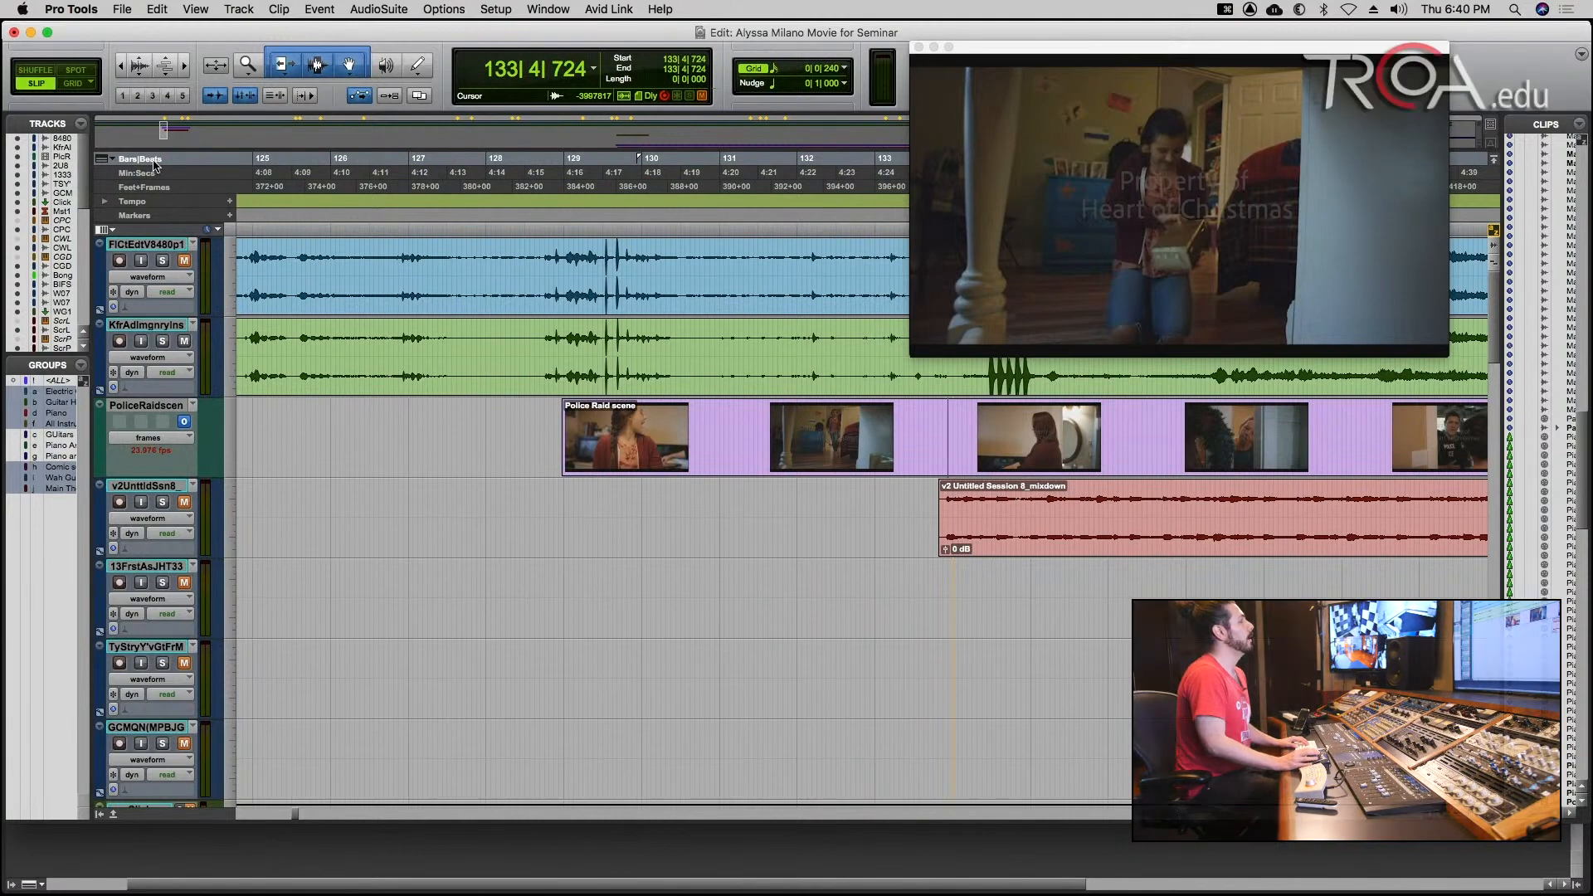
{"action": "left_click", "coordinate": [115, 164]}
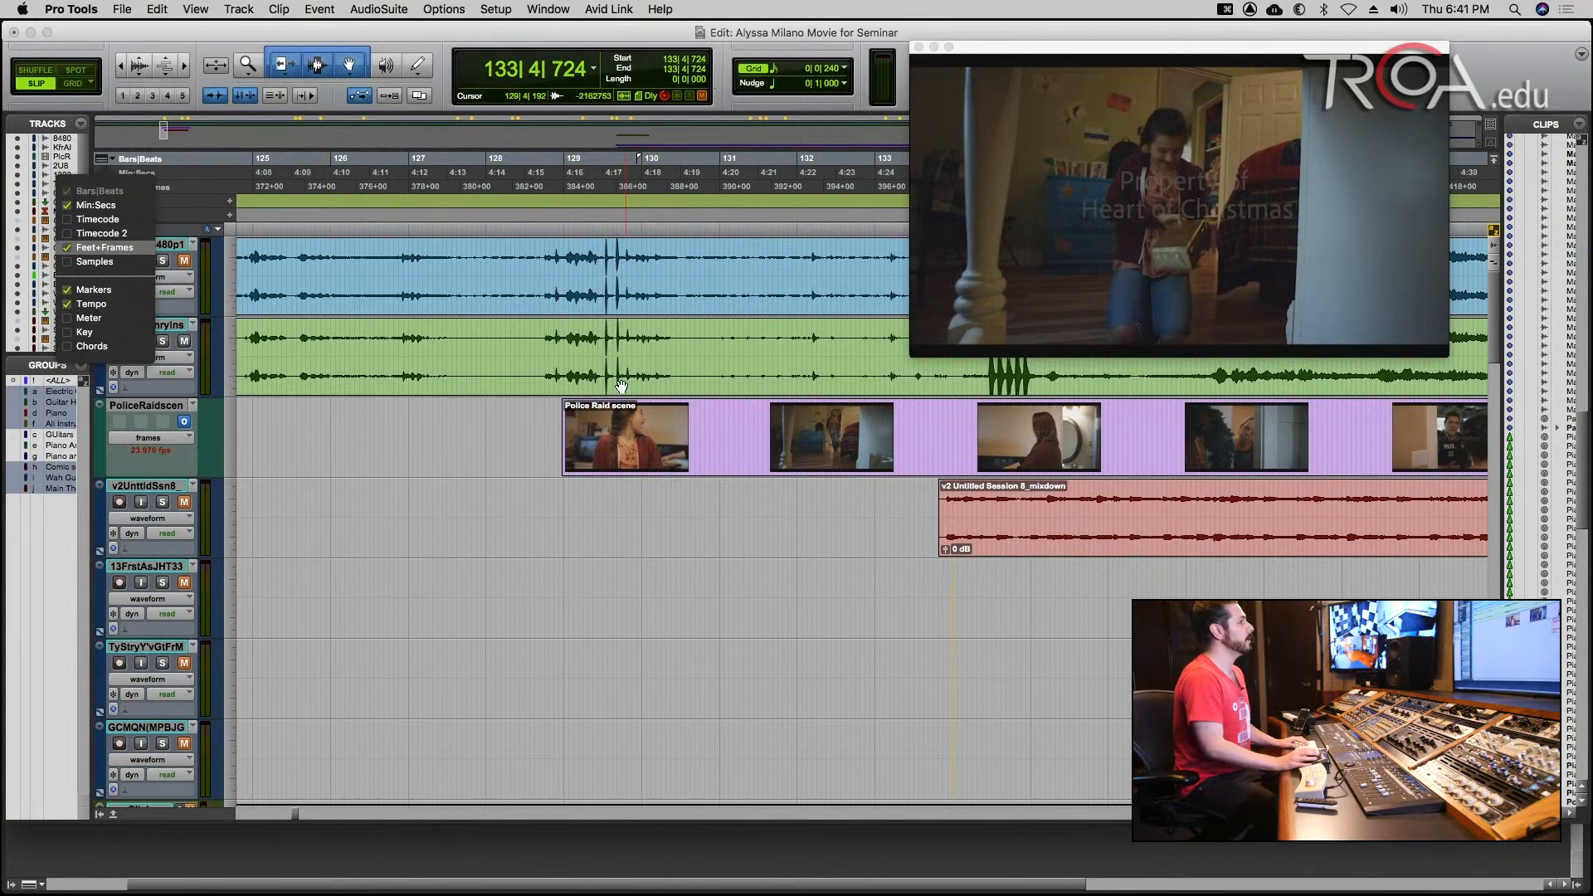
{"action": "left_click", "coordinate": [598, 427]}
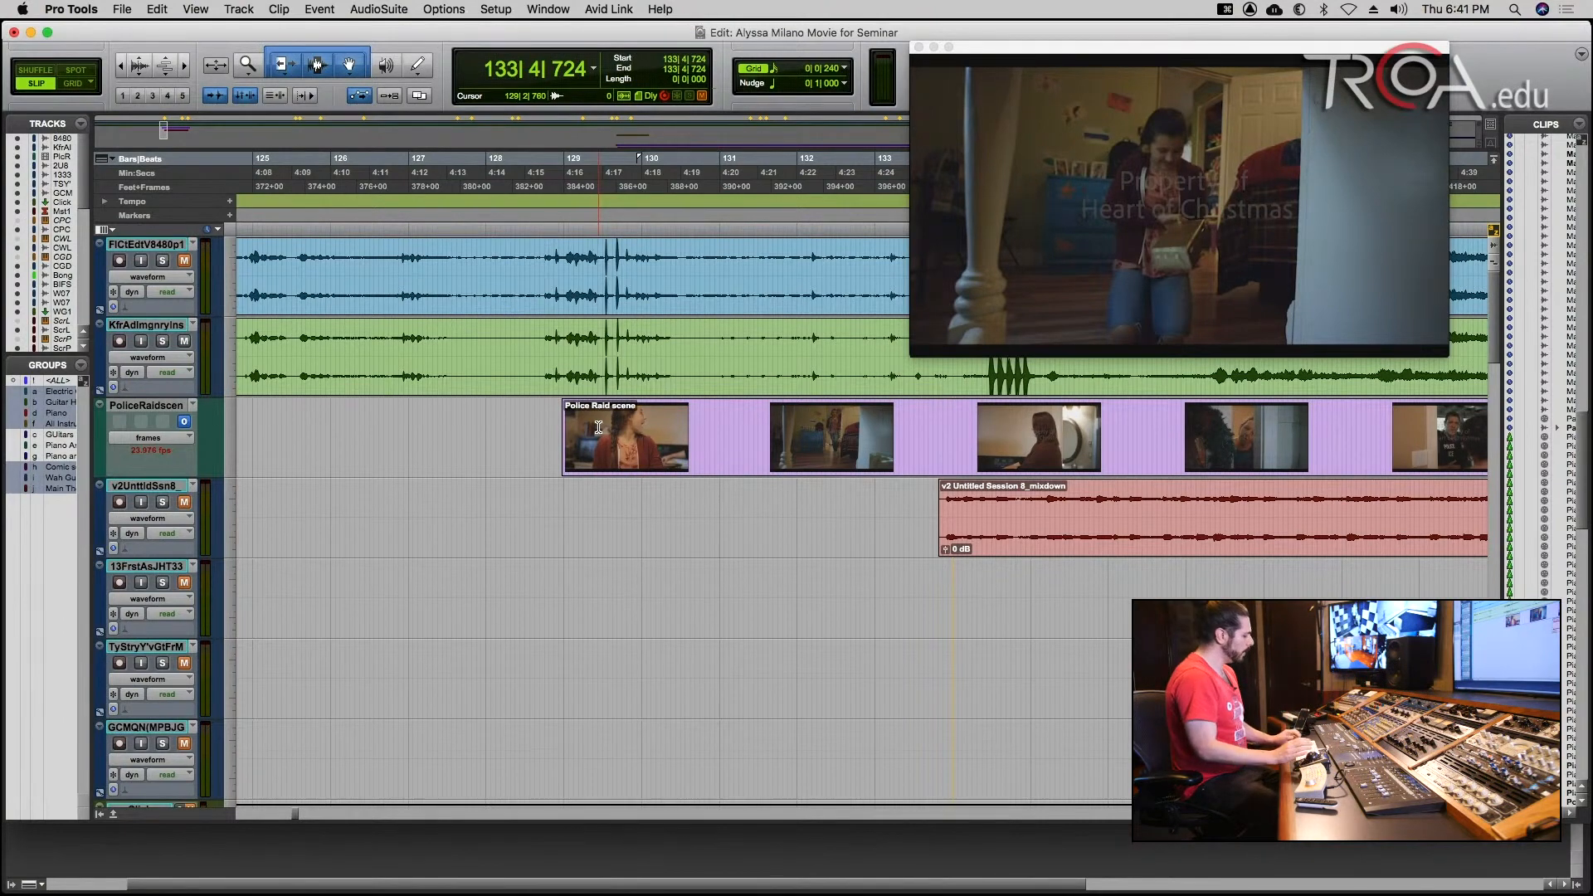
Place the edit cursor at 129|4|151 in the Police Raid scene clip and show its frames in closer detail.
{"action": "left_click", "coordinate": [624, 423]}
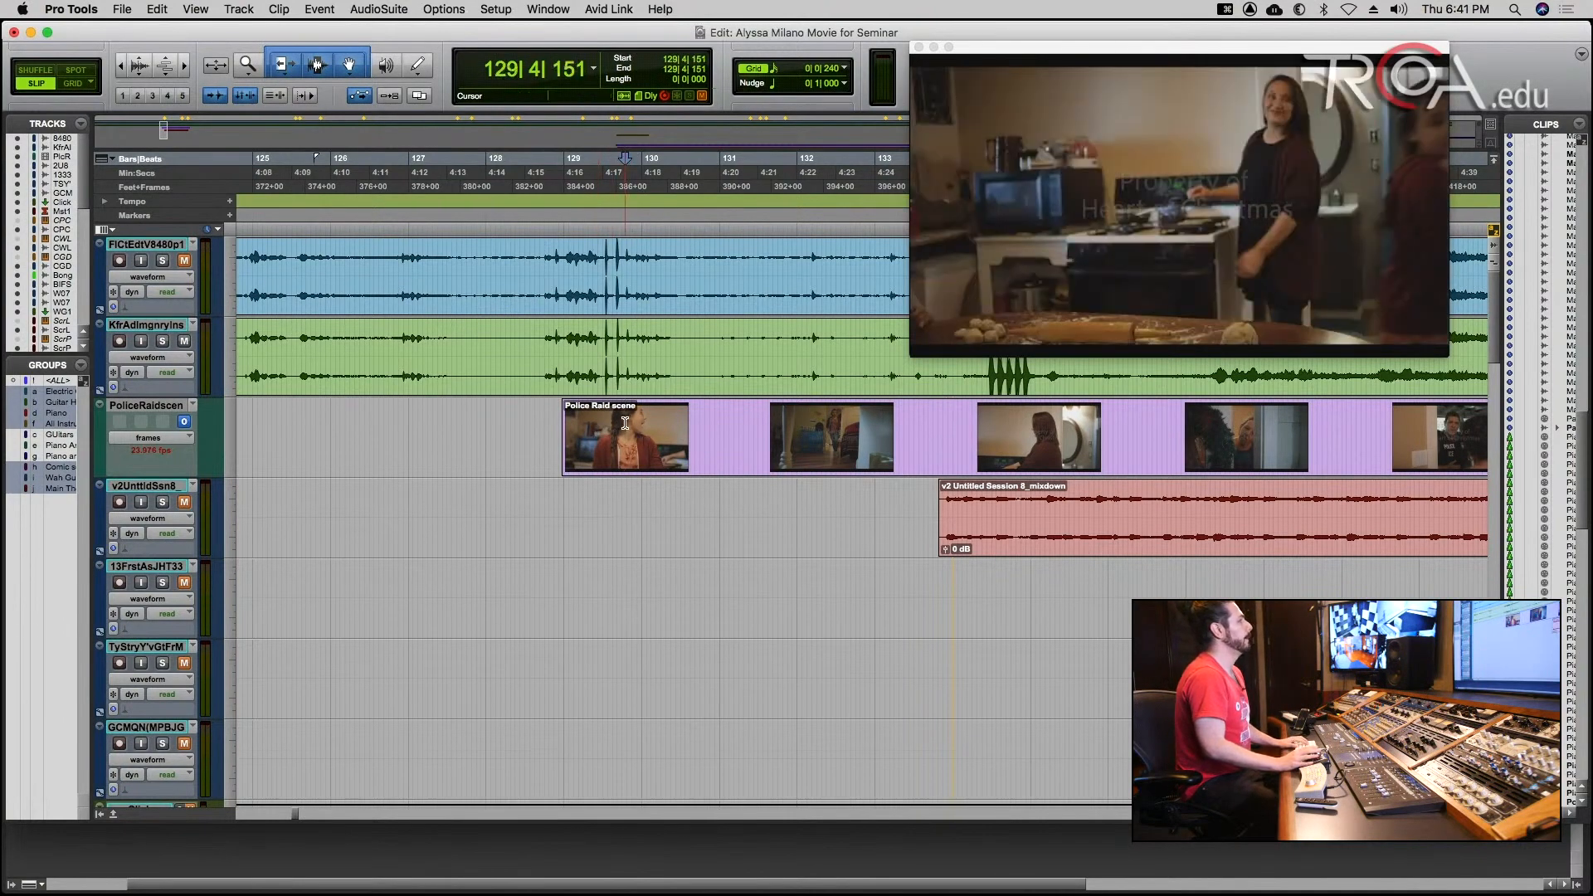
{"action": "key", "text": "super+bracketright"}
{"action": "key", "text": "t"}
{"action": "key", "text": "t"}
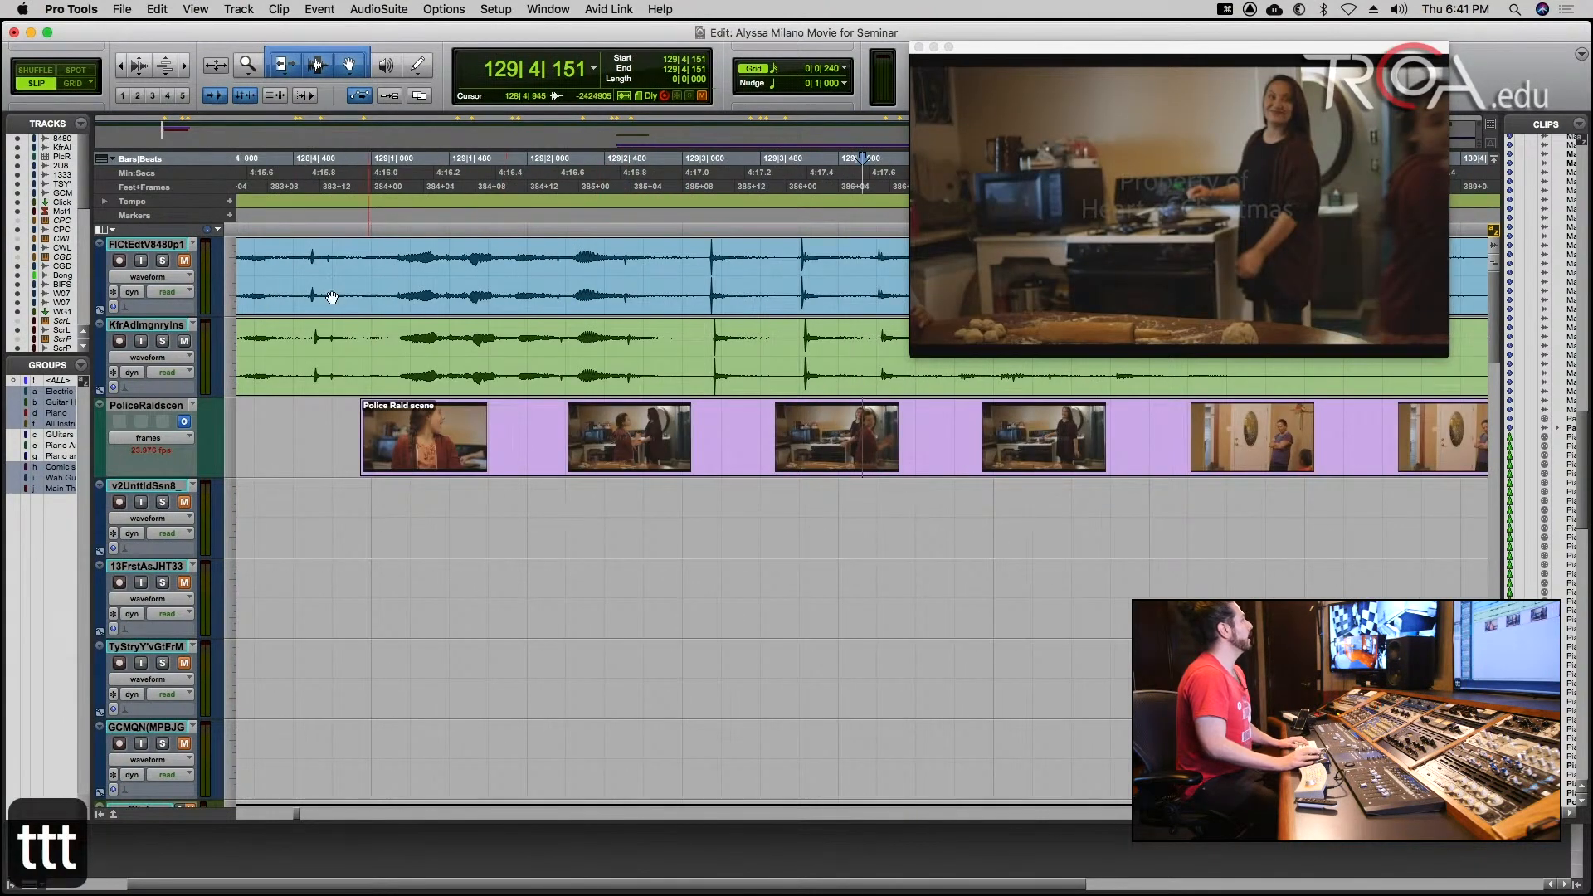
Compare the grid under Feet+Frames and Bars|Beats by alternating the main time scale twice, ending on Bars|Beats.
{"action": "left_click", "coordinate": [162, 190]}
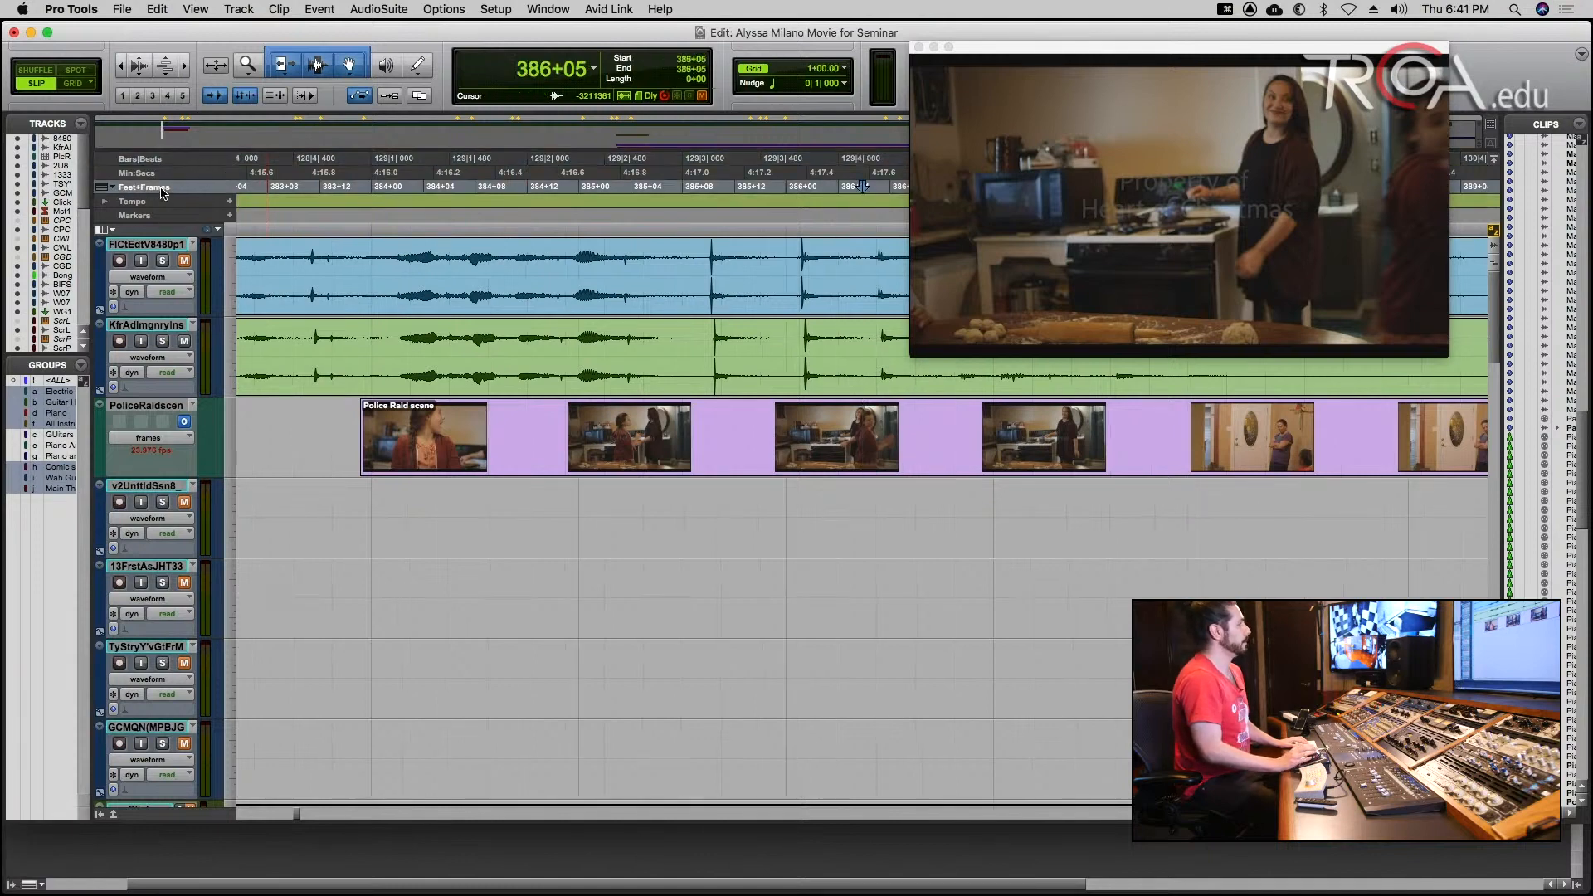
{"action": "left_click", "coordinate": [168, 161]}
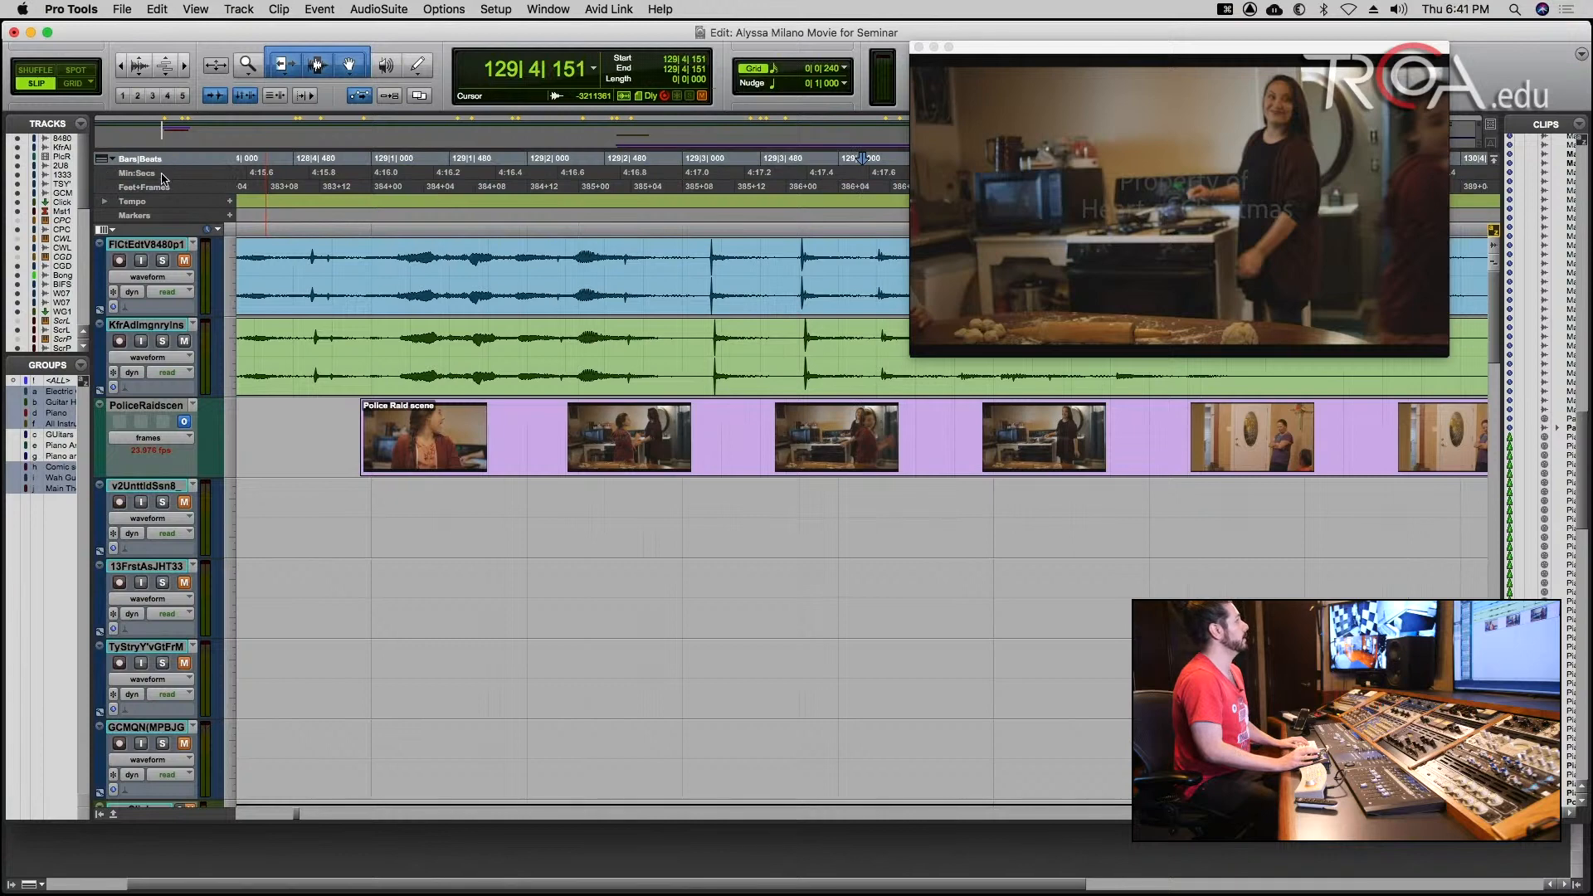
{"action": "left_click", "coordinate": [162, 190]}
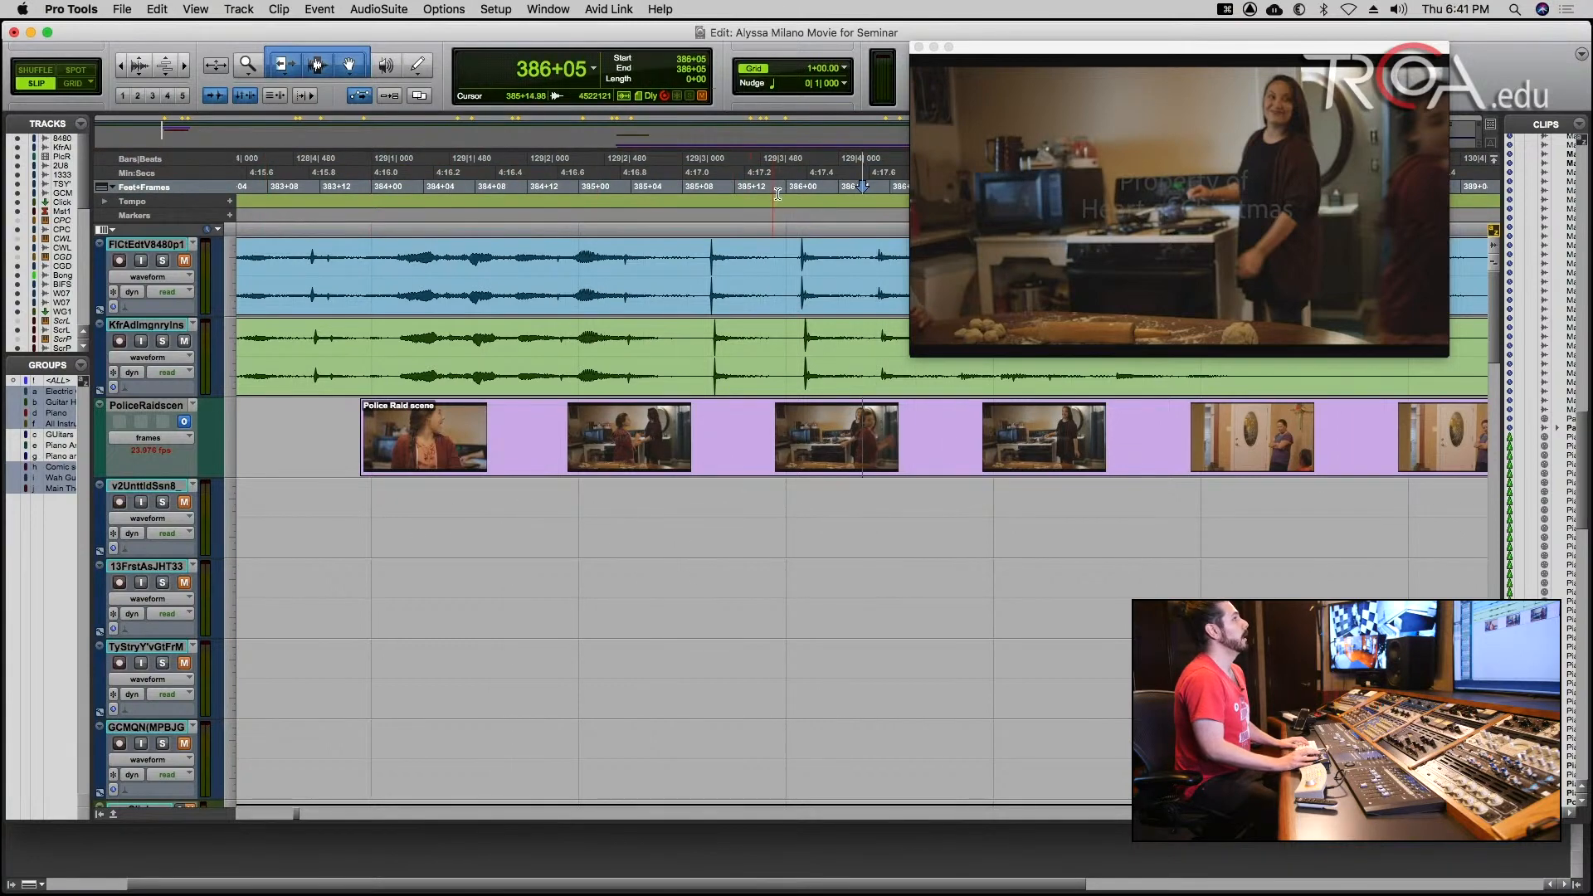
{"action": "left_click", "coordinate": [138, 160]}
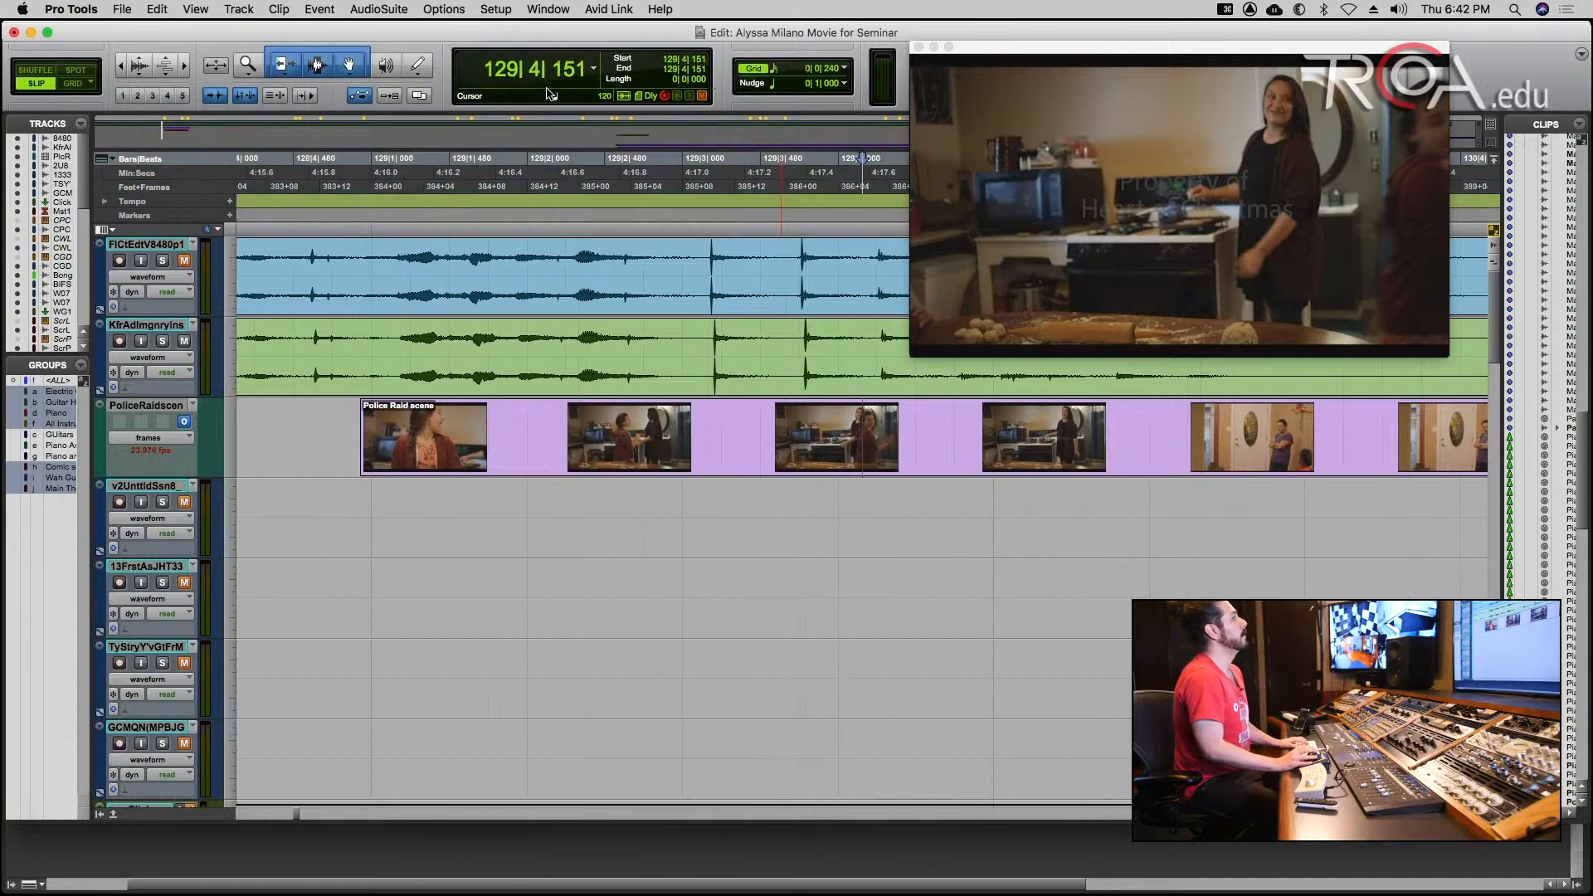
Switch the main time scale to Feet+Frames and set the grid value to 1 frame.
{"action": "left_click", "coordinate": [773, 72]}
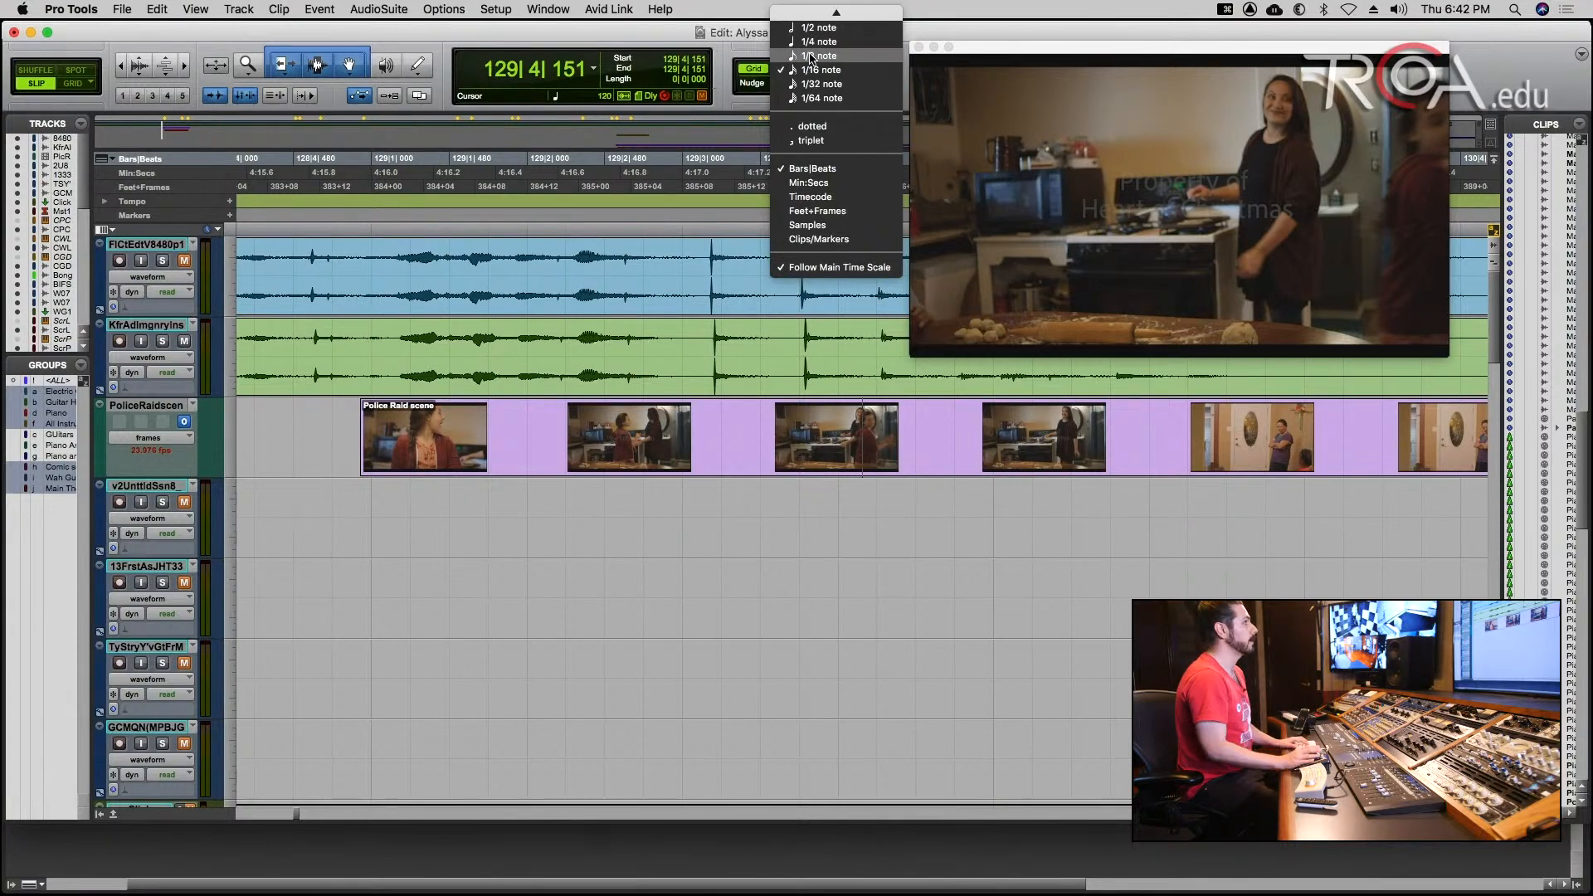
{"action": "left_click", "coordinate": [610, 31]}
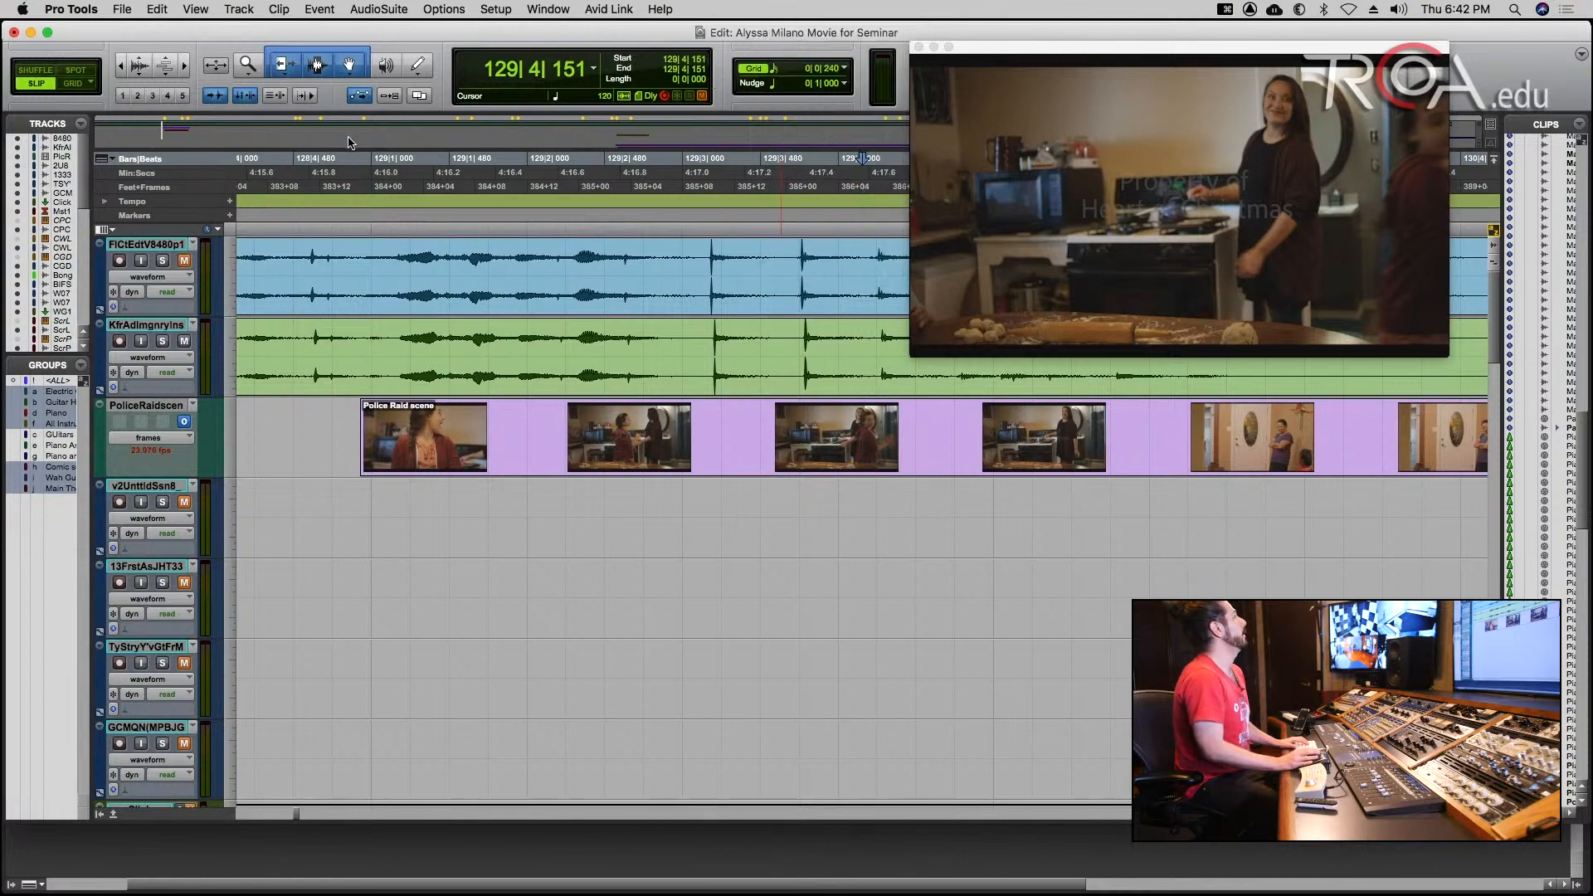
{"action": "left_click", "coordinate": [172, 190]}
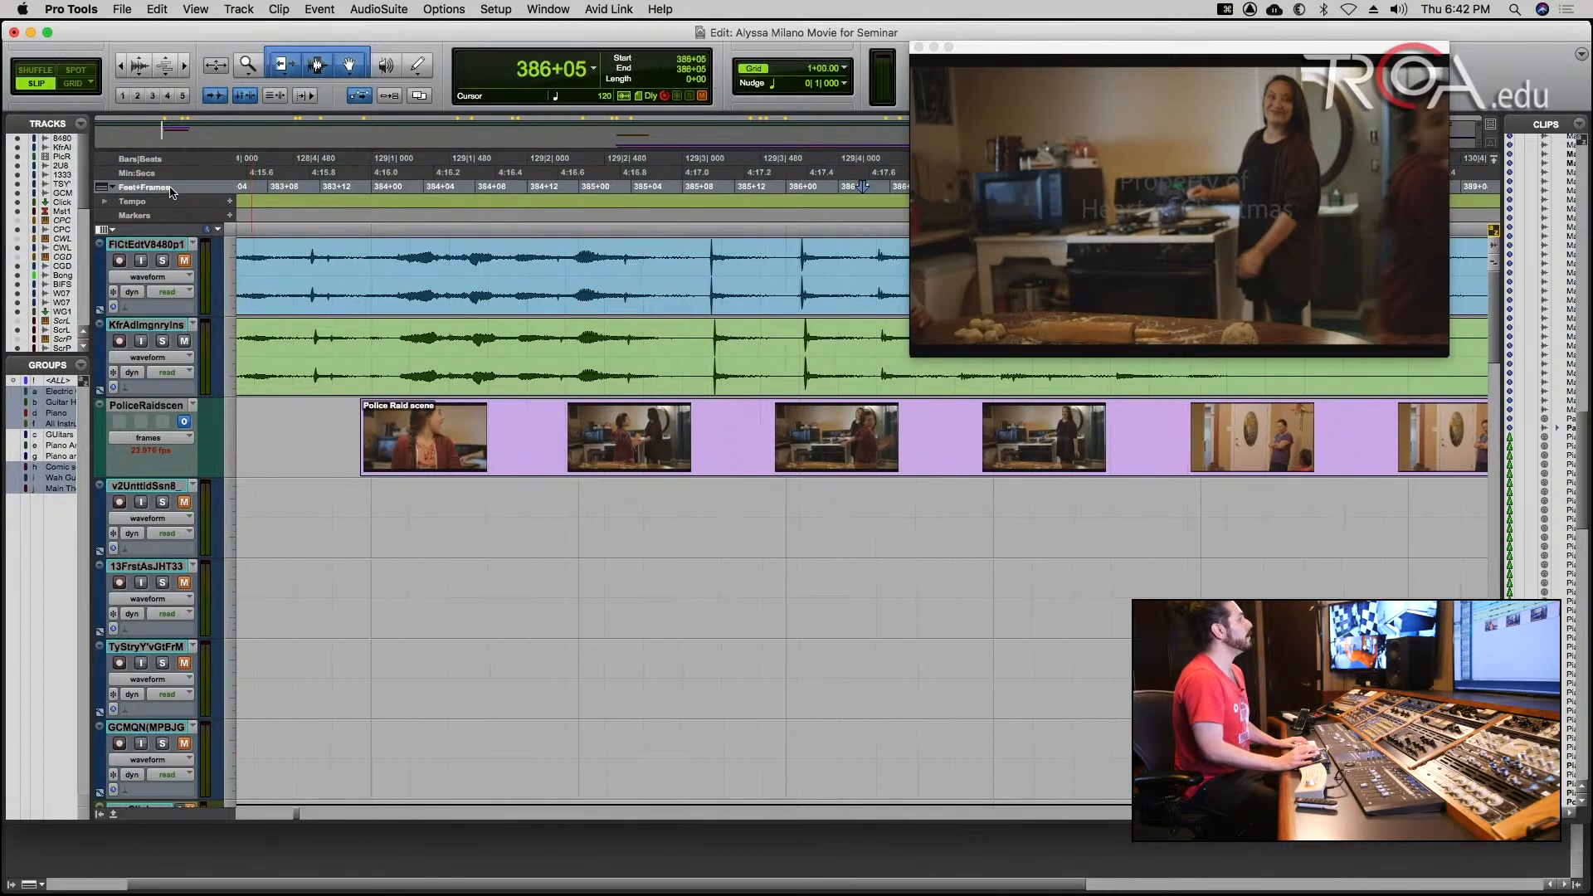
{"action": "left_click", "coordinate": [772, 69]}
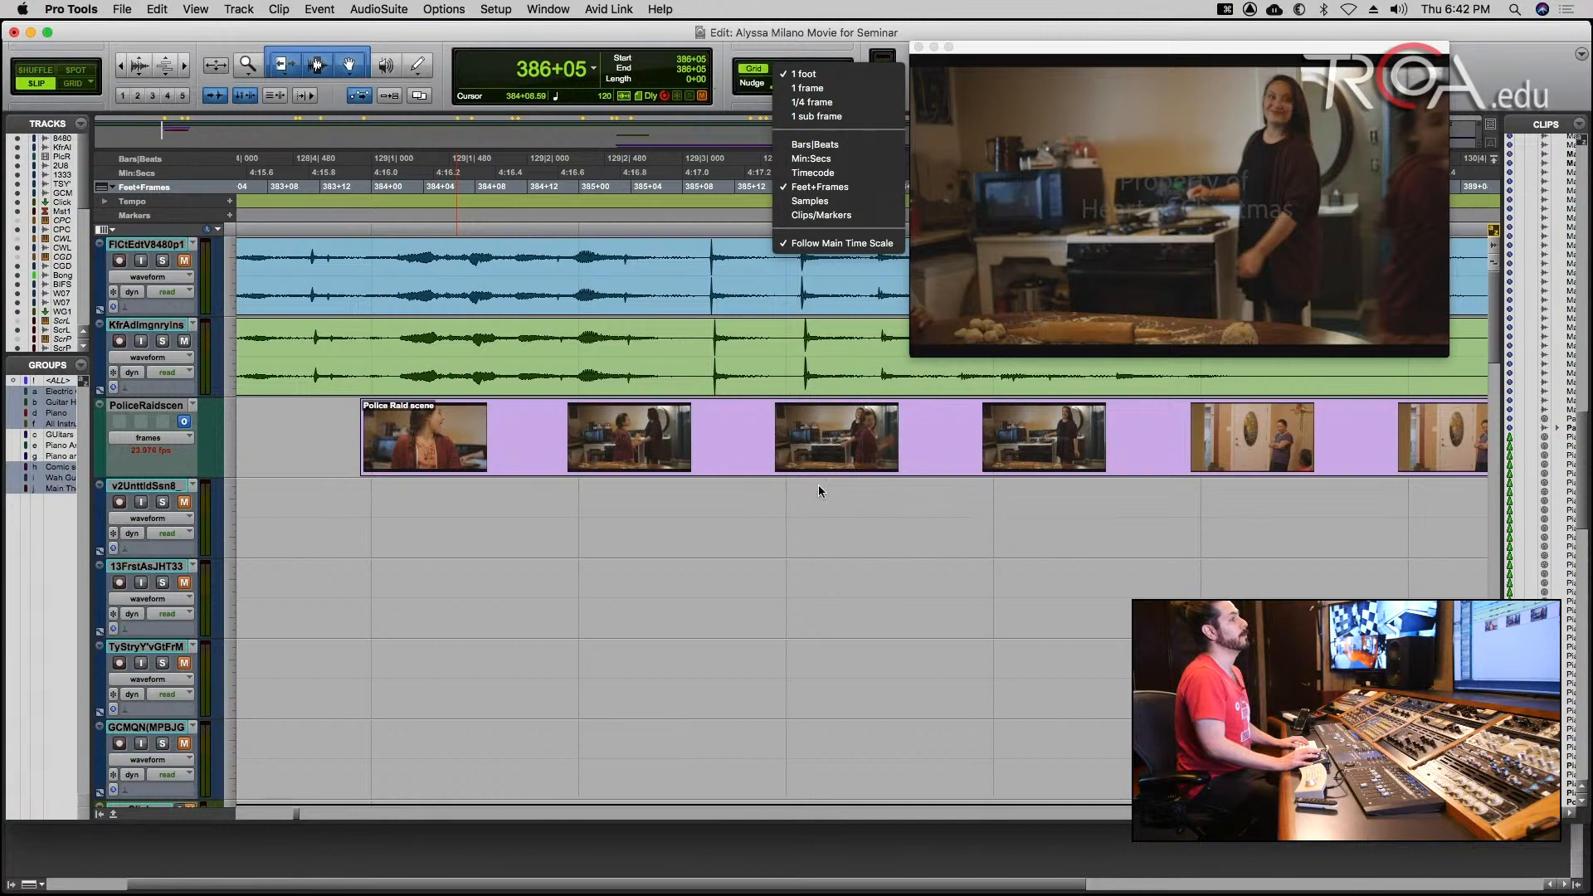
{"action": "left_click", "coordinate": [826, 88]}
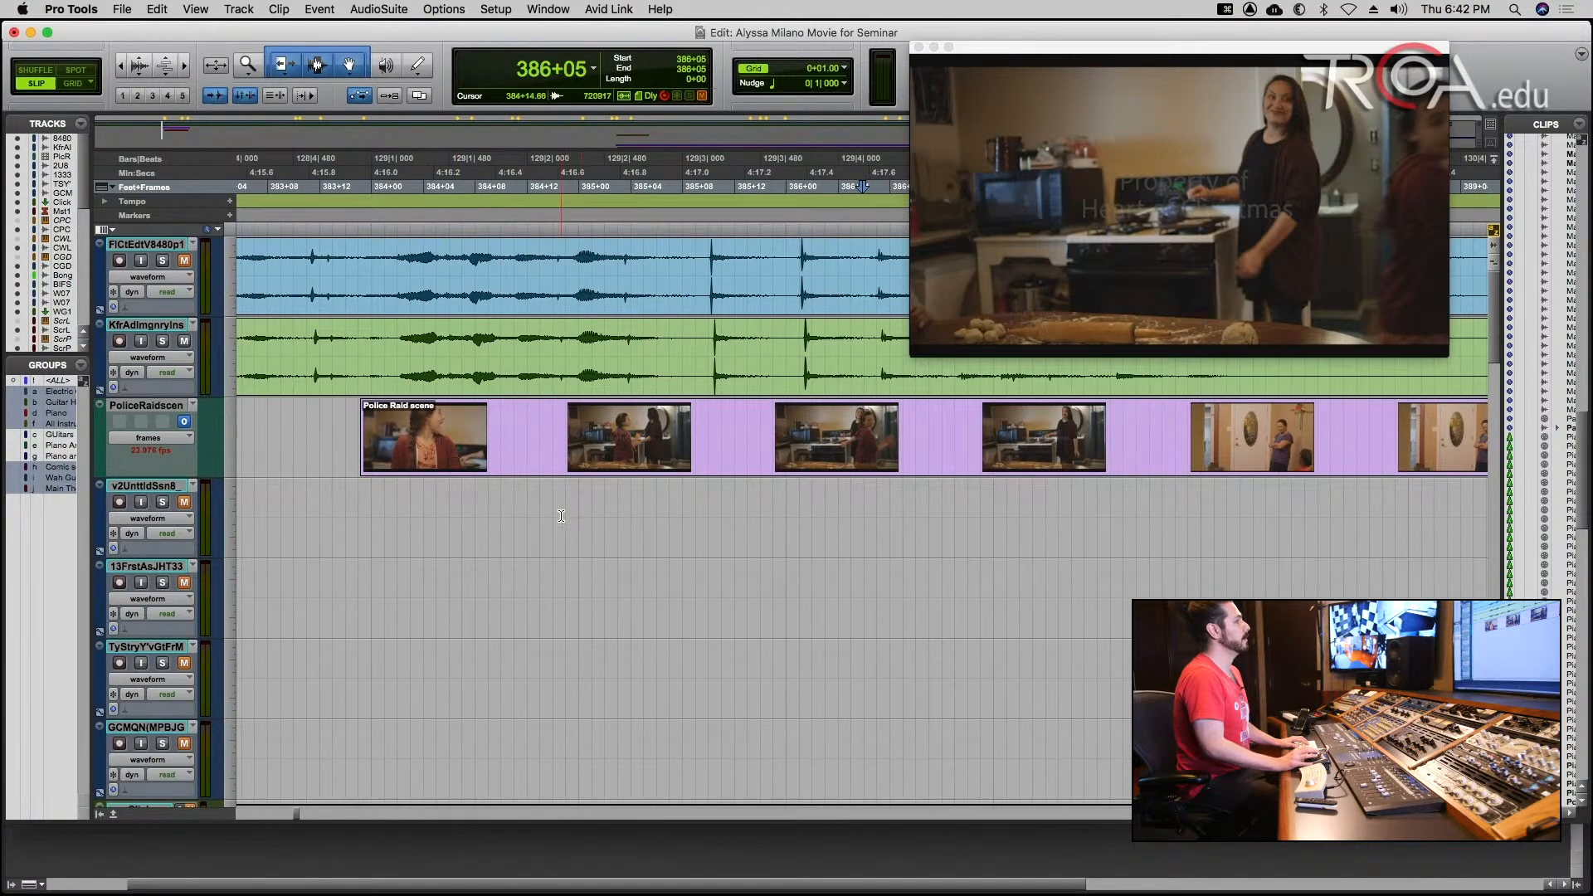
{"action": "key", "text": "t"}
{"action": "key", "text": "r"}
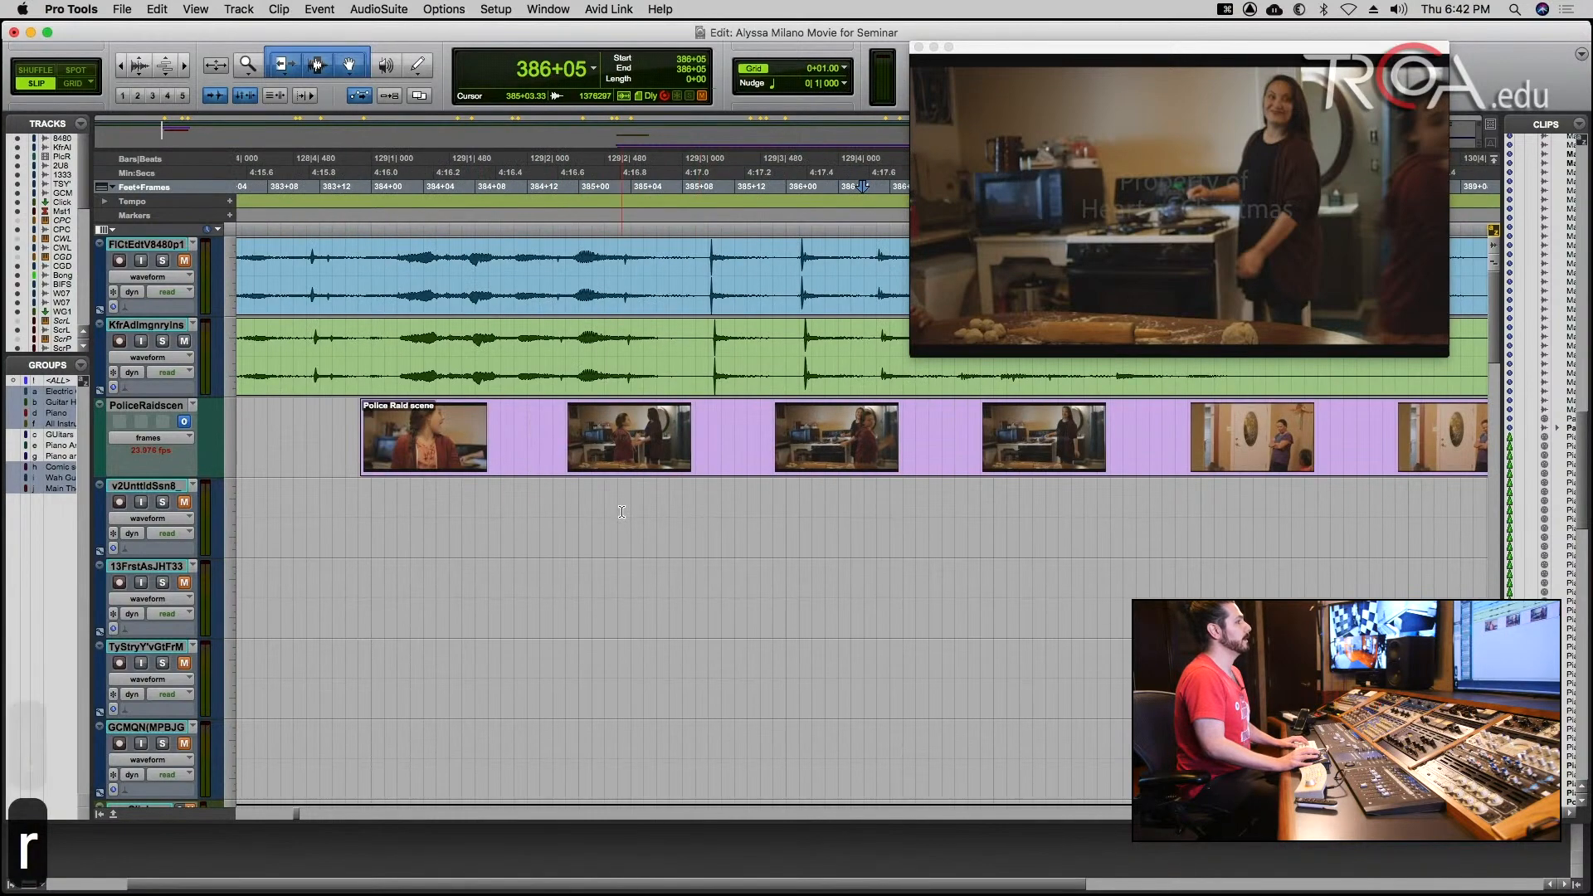
Turn on Grid edit mode and step the edit cursor frame by frame from 384+00 to 384+12 under the Police Raid scene.
{"action": "left_click", "coordinate": [370, 502]}
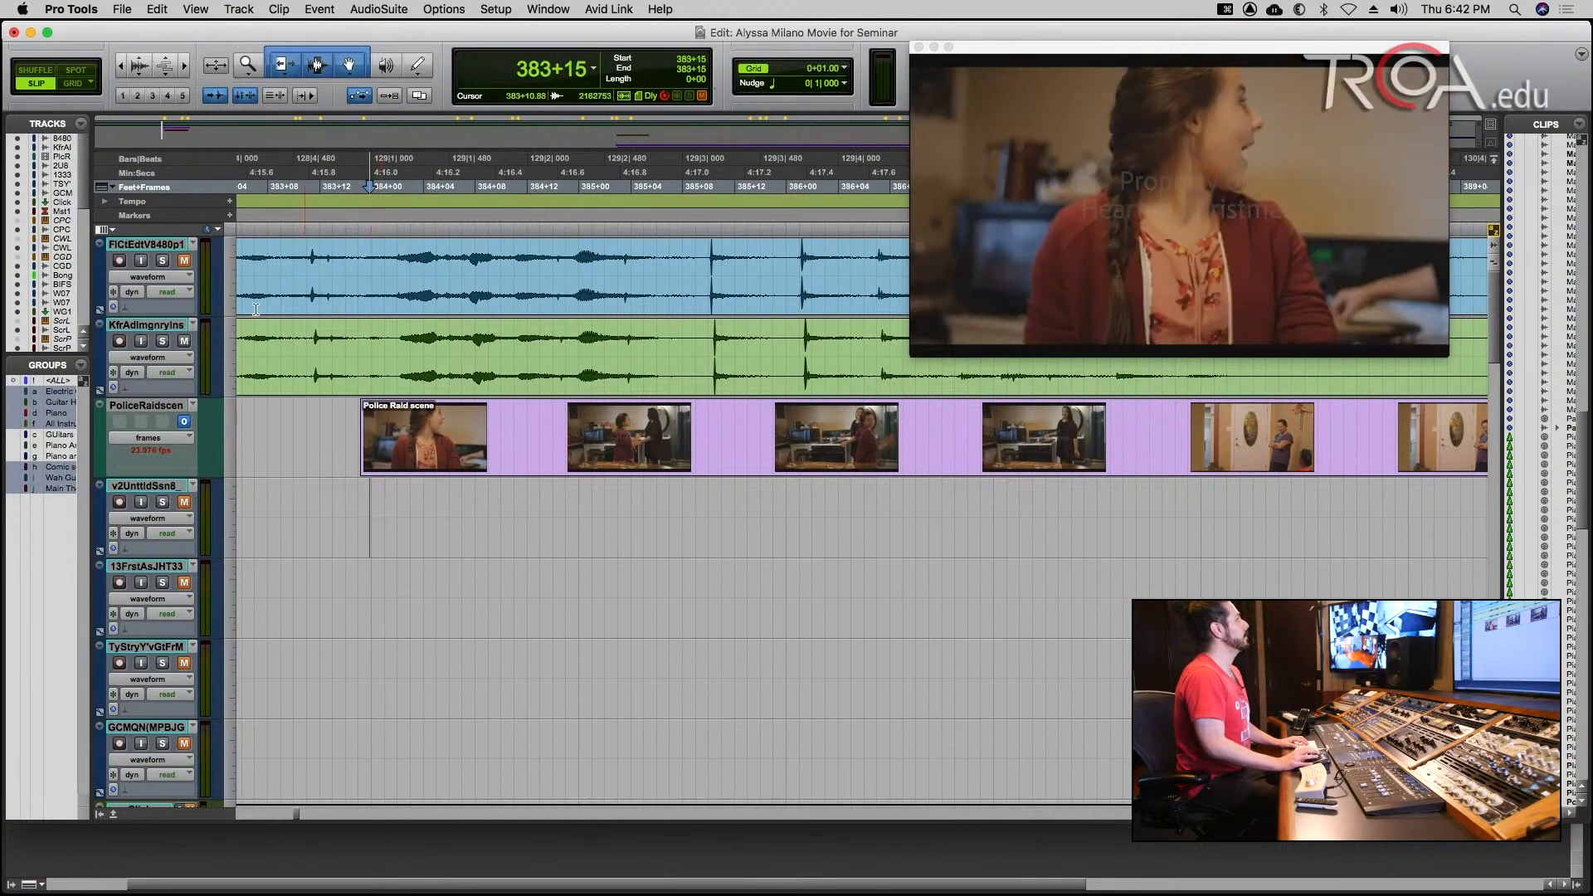
{"action": "left_click", "coordinate": [81, 84]}
{"action": "left_click", "coordinate": [373, 509]}
{"action": "left_click", "coordinate": [386, 511]}
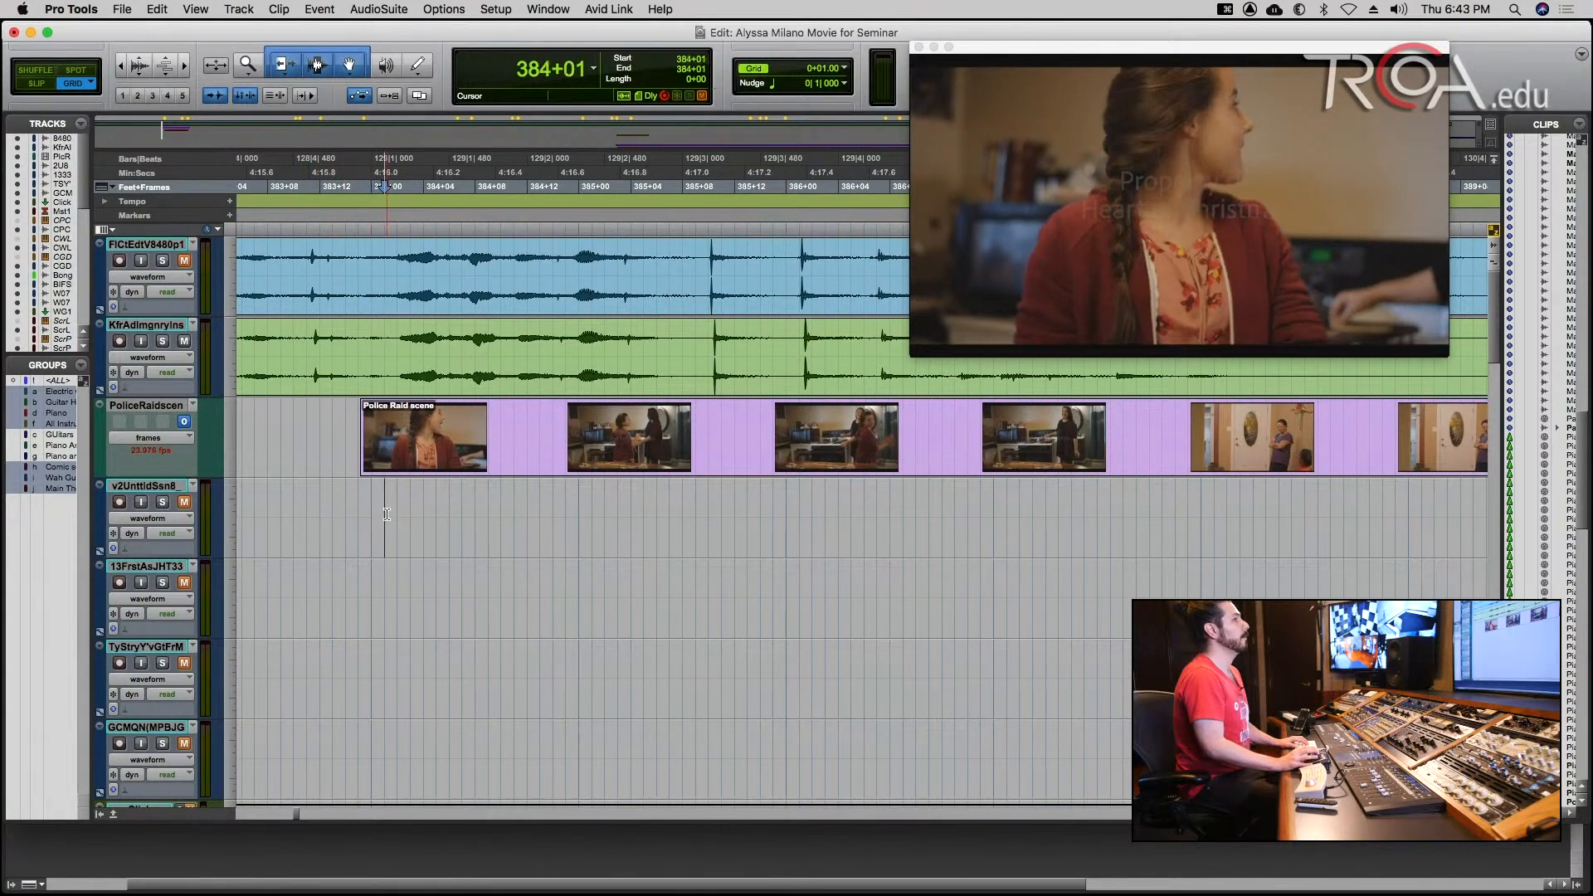
{"action": "left_click", "coordinate": [399, 513]}
{"action": "left_click", "coordinate": [410, 512]}
{"action": "left_click", "coordinate": [423, 512]}
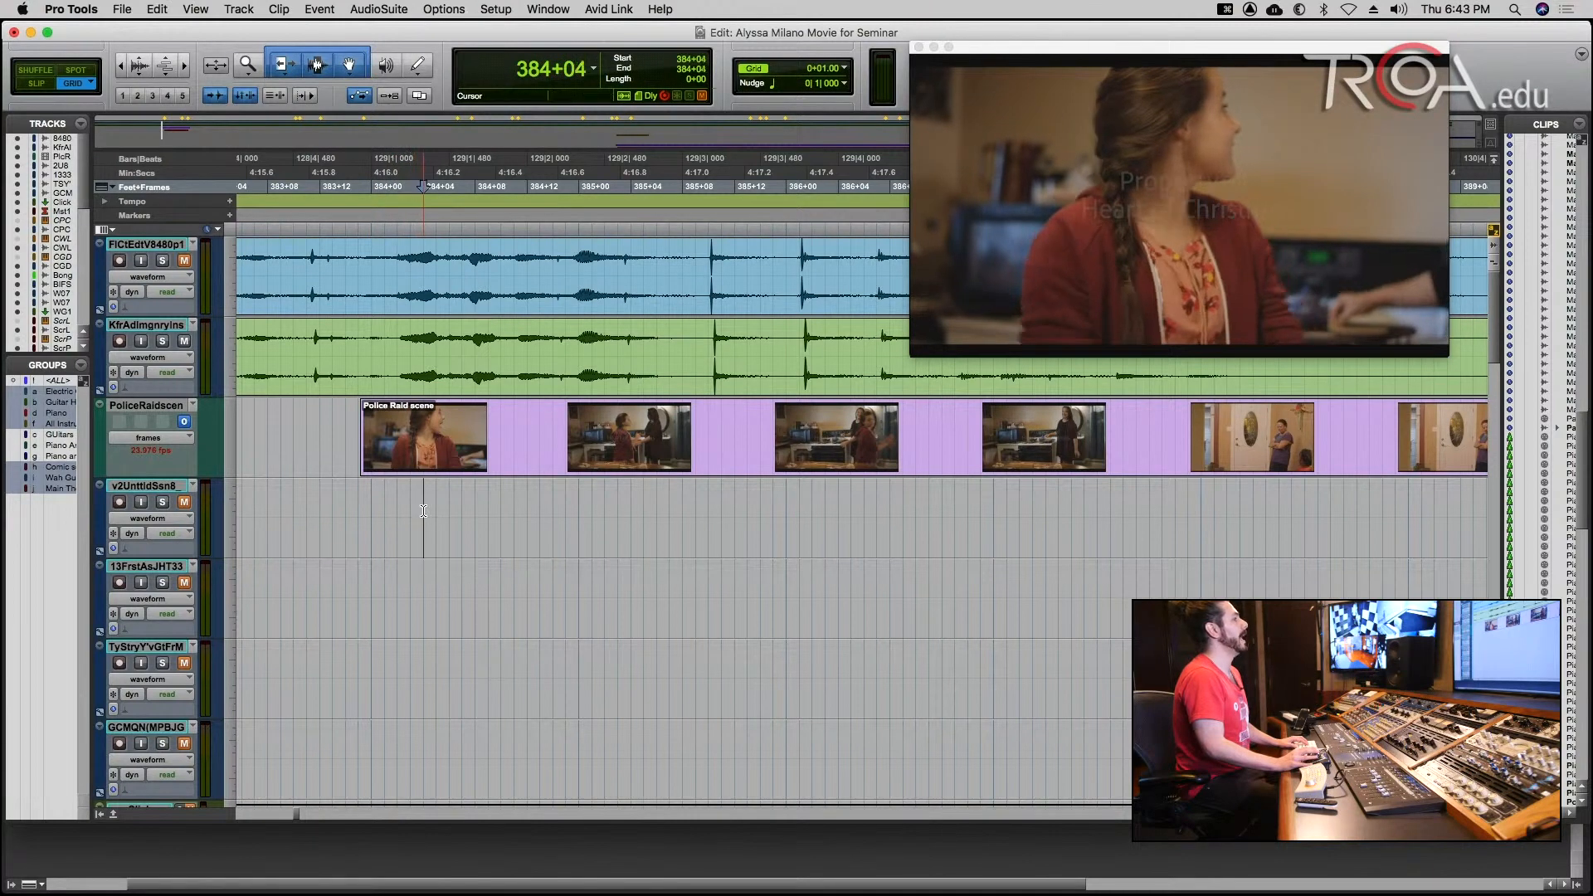
{"action": "left_click", "coordinate": [439, 512]}
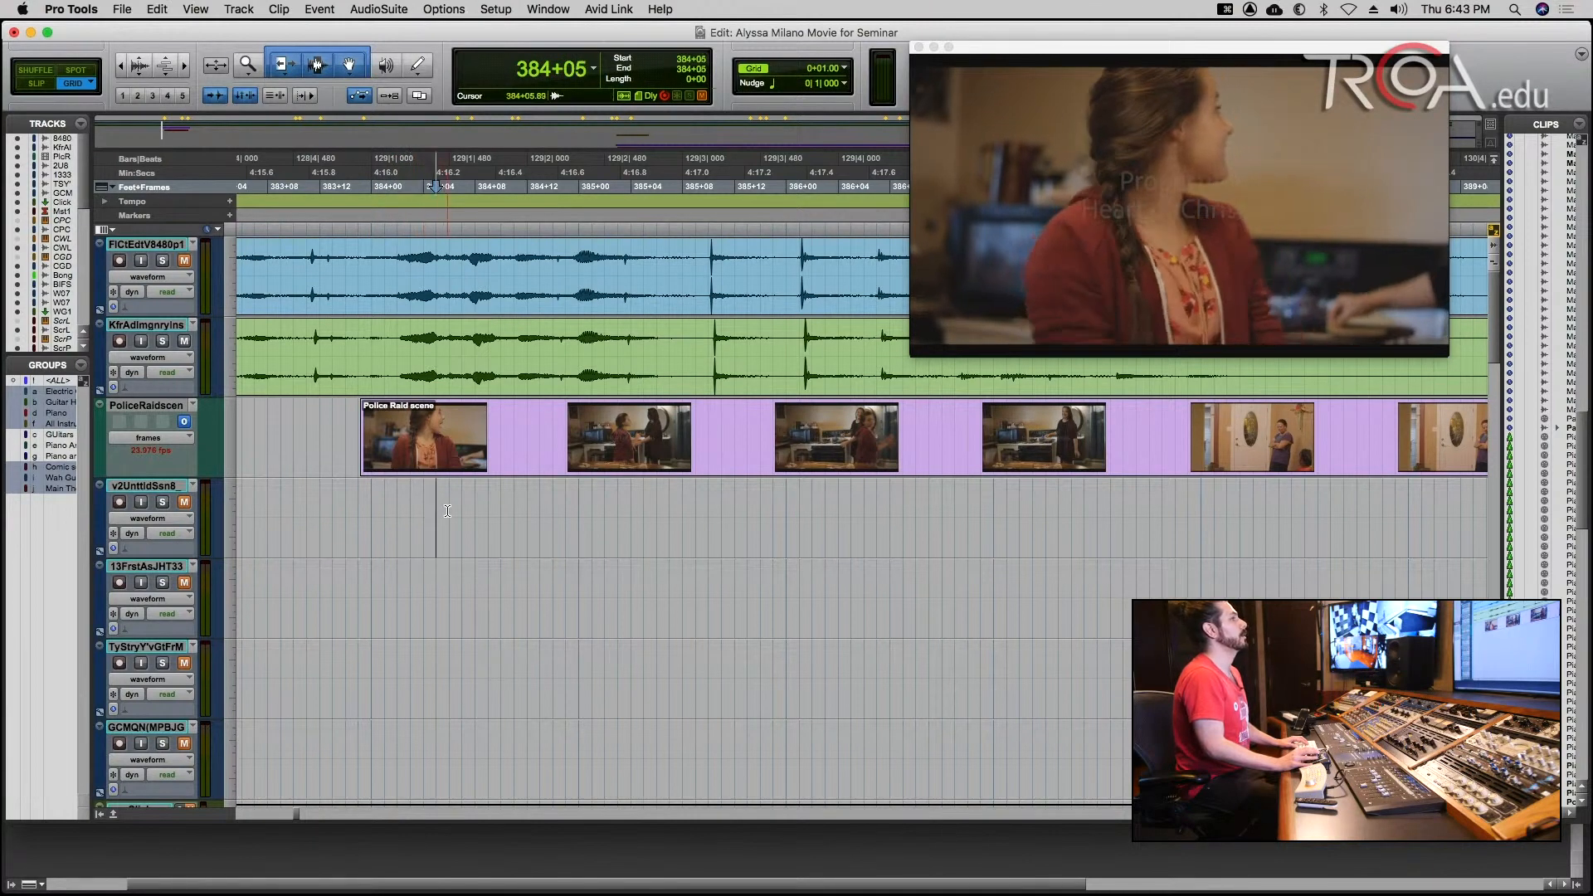
{"action": "left_click", "coordinate": [451, 512]}
{"action": "left_click", "coordinate": [463, 512]}
{"action": "left_click", "coordinate": [473, 510]}
{"action": "left_click", "coordinate": [485, 509]}
{"action": "left_click", "coordinate": [498, 506]}
{"action": "left_click", "coordinate": [513, 503]}
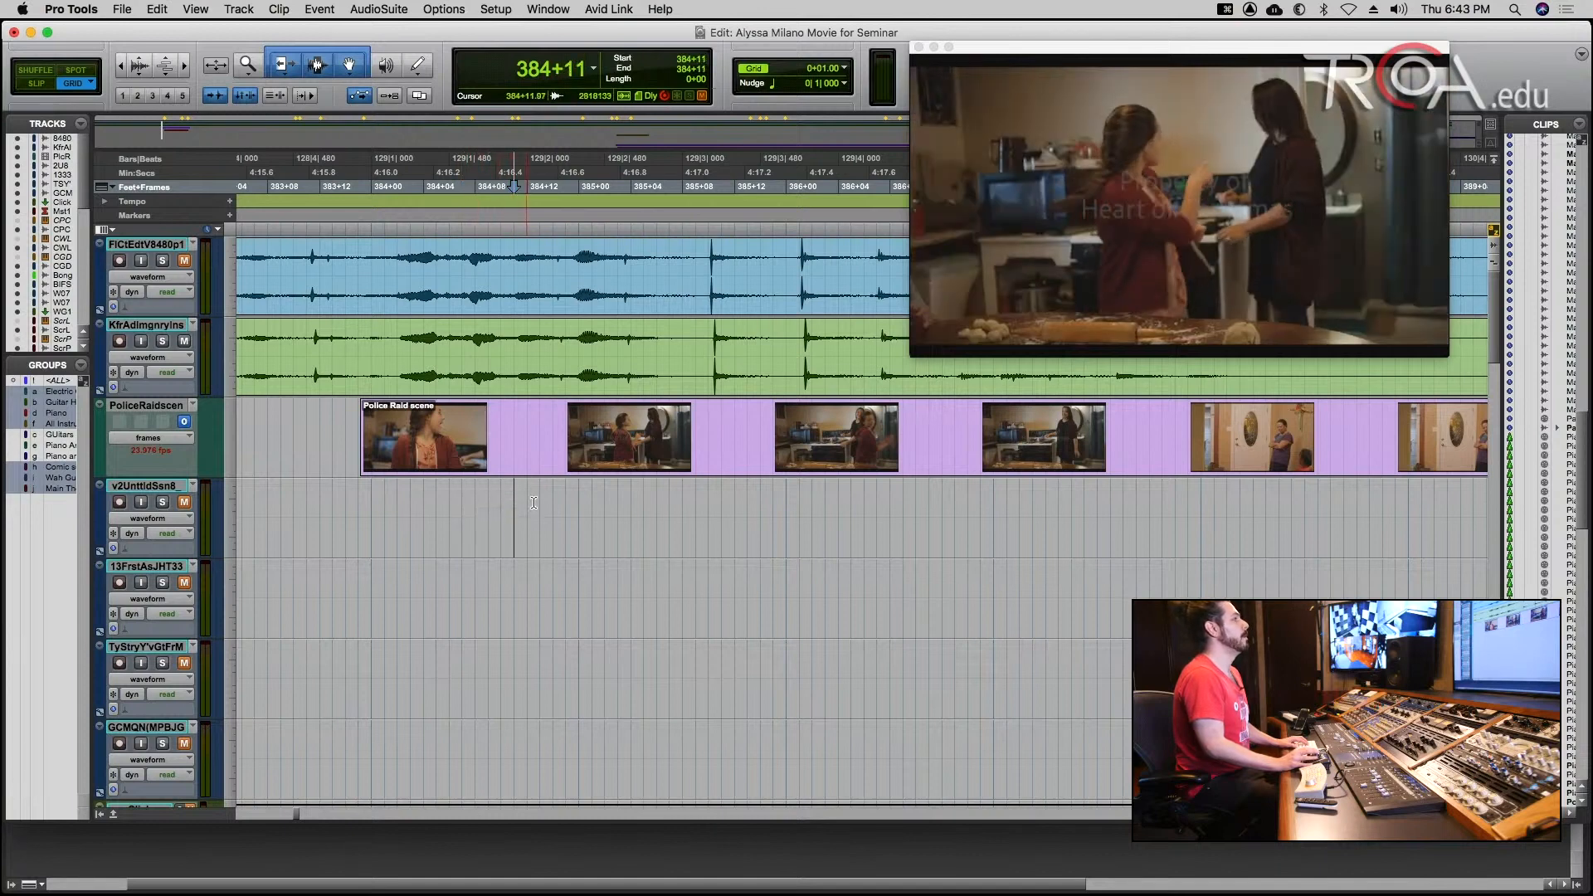
{"action": "left_click", "coordinate": [528, 507]}
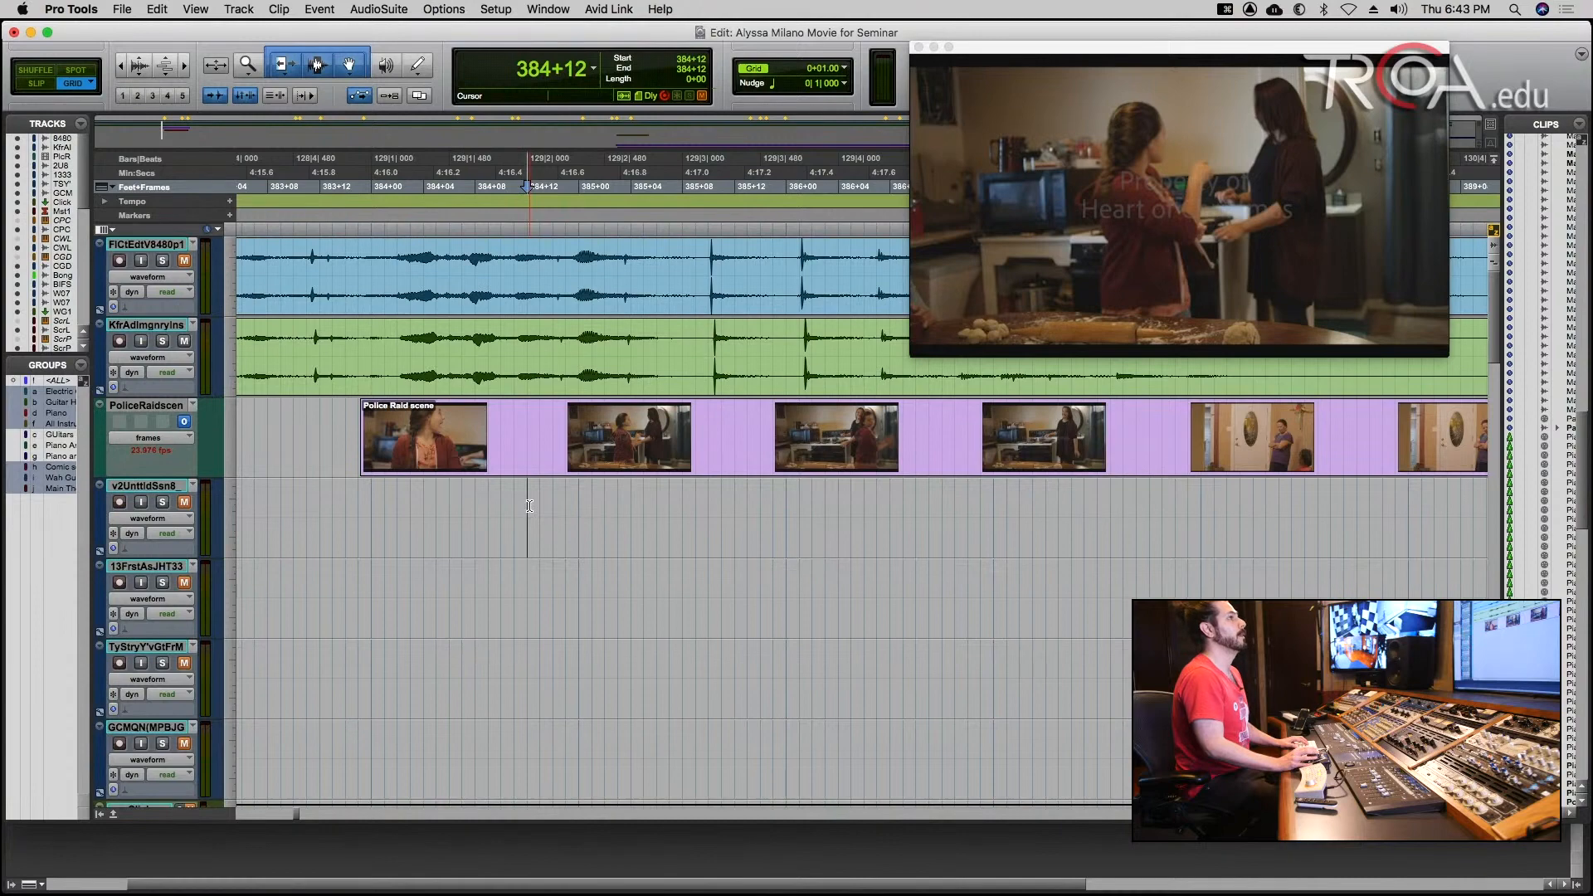
Return the edit cursor to 384+00 and briefly play the scene from there.
{"action": "left_click", "coordinate": [373, 511]}
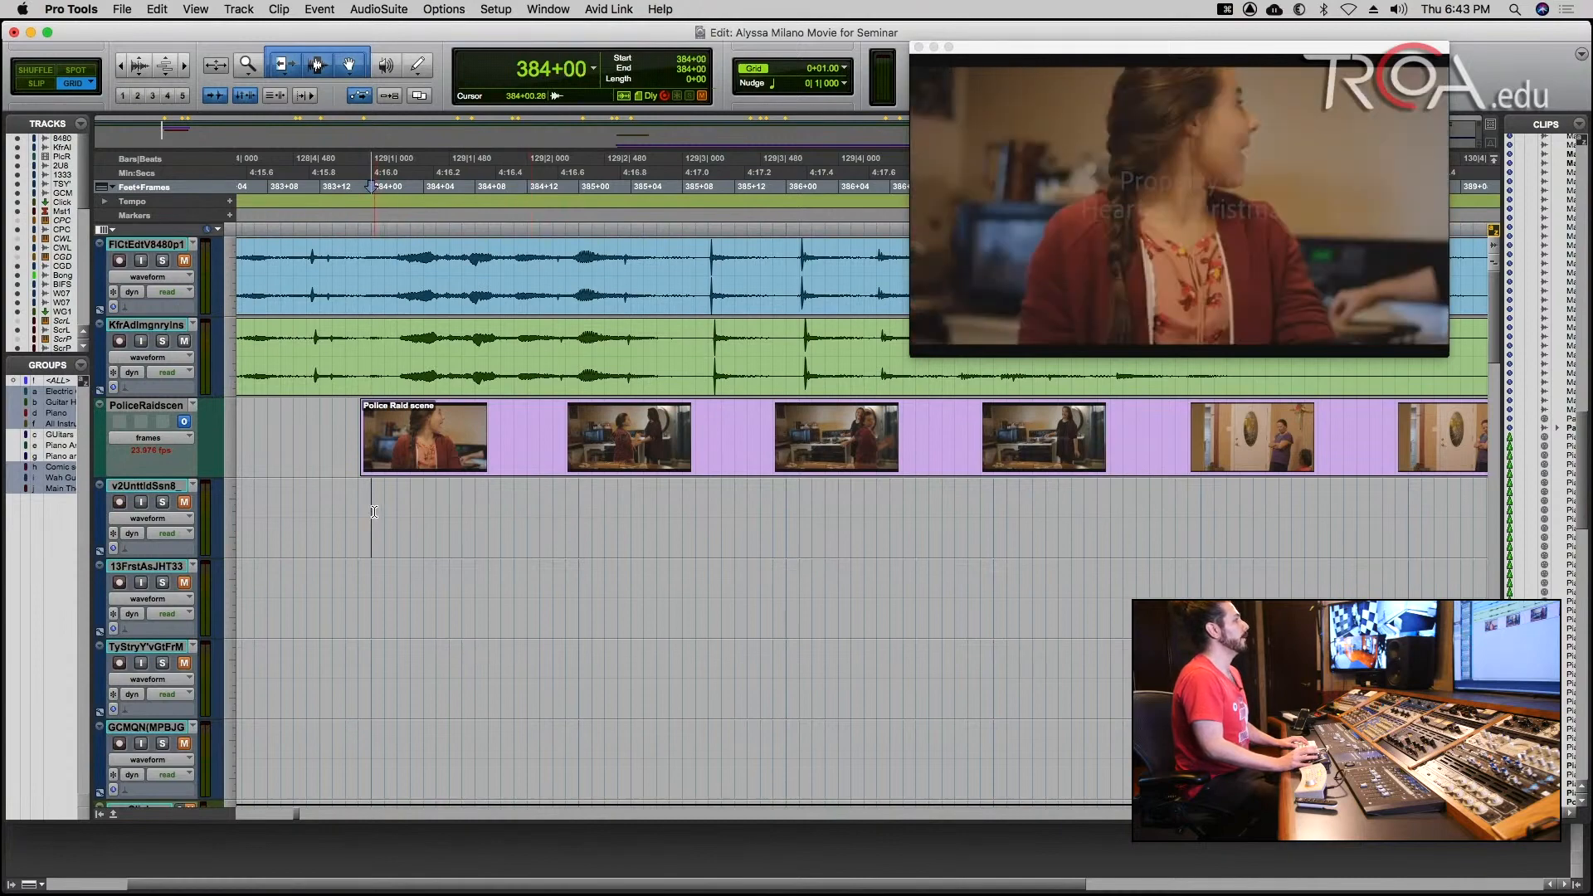
{"action": "key", "text": "space"}
{"action": "key", "text": "space"}
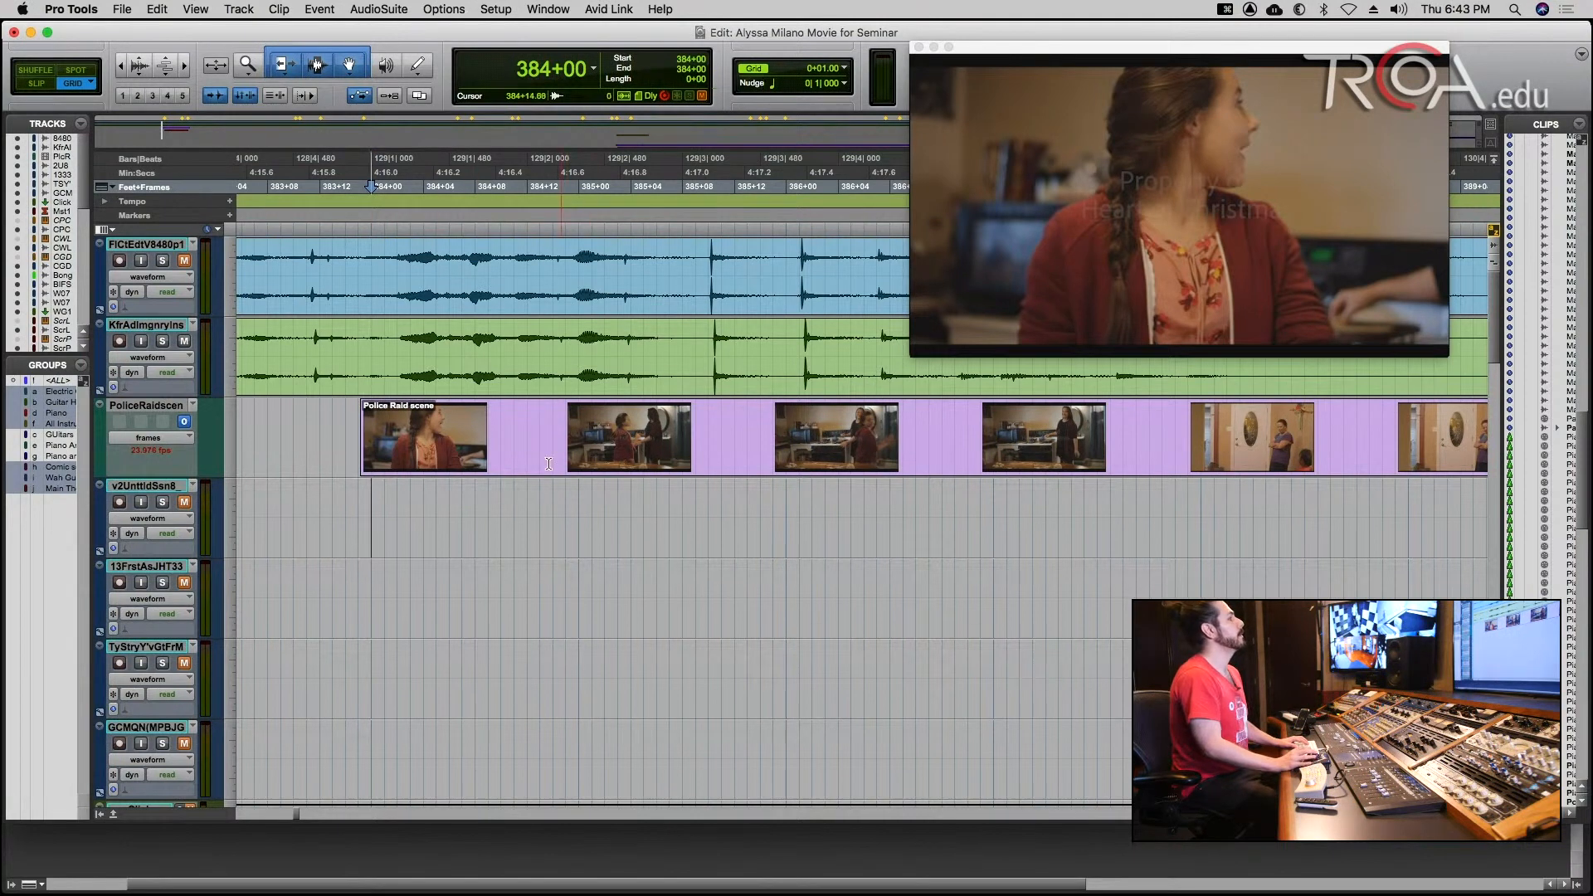
Set the grid value to 1/4 frame and place the edit cursor at 383+15, at the start of the Police Raid scene clip.
{"action": "left_click", "coordinate": [778, 73]}
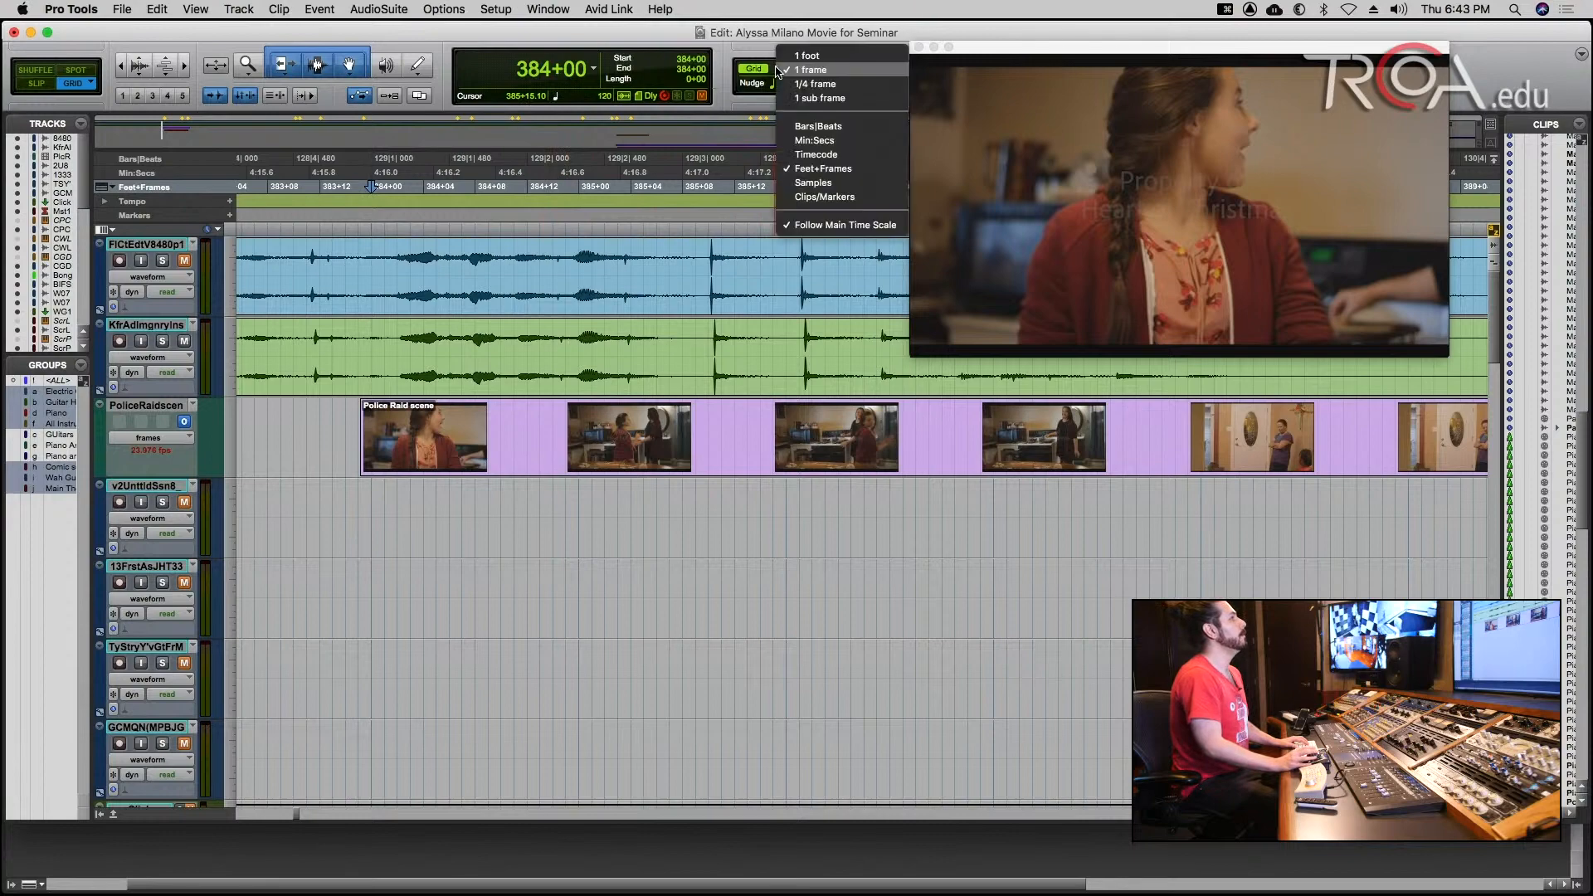
{"action": "left_click", "coordinate": [819, 84]}
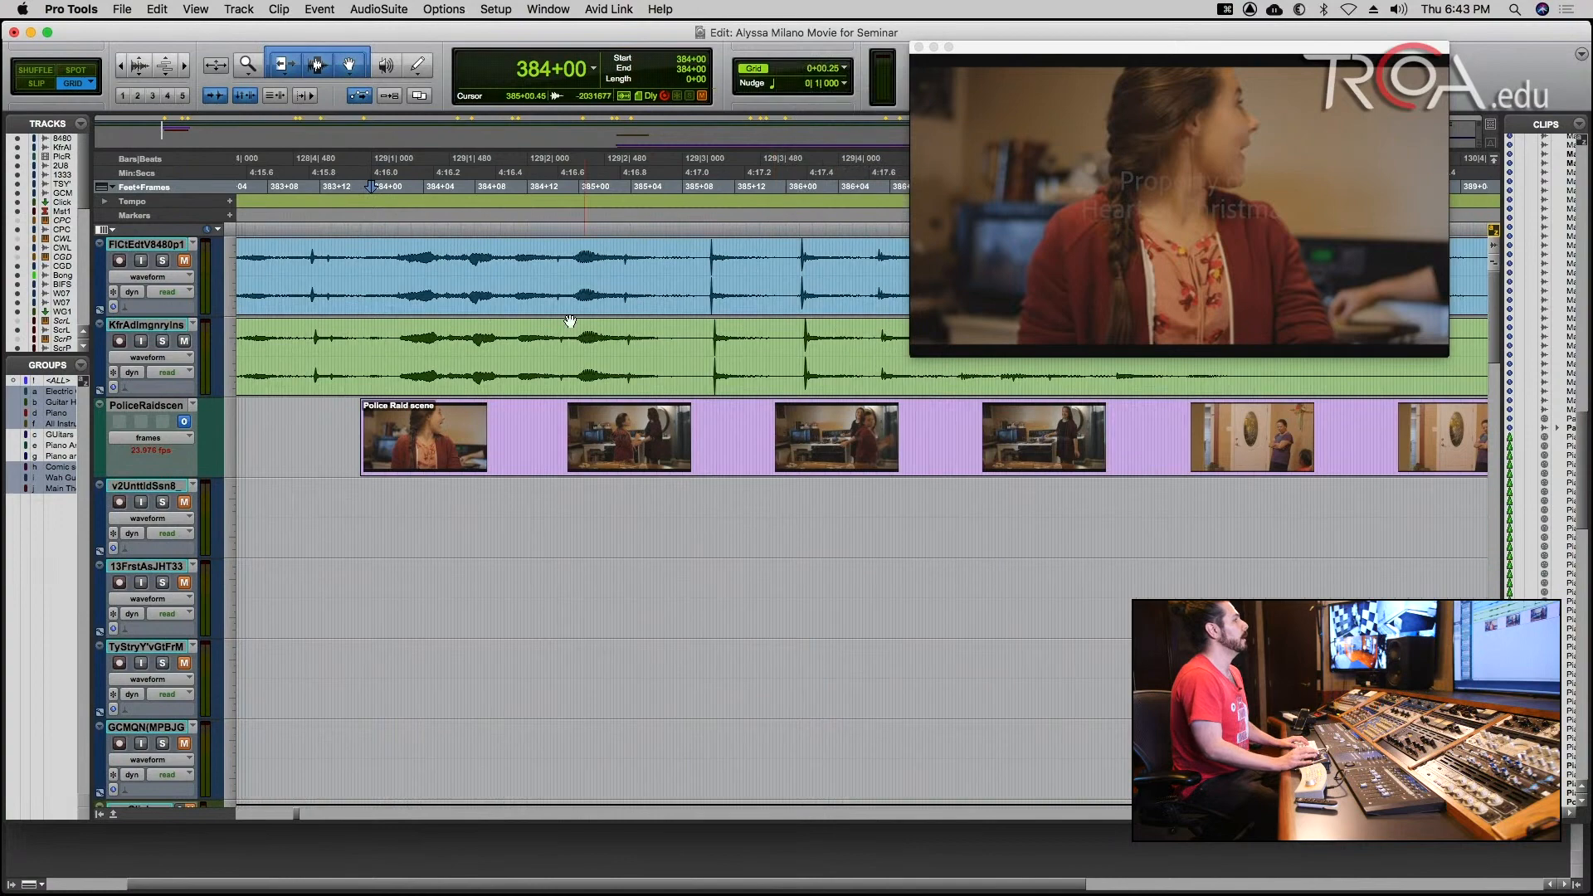
{"action": "left_click", "coordinate": [359, 498]}
{"action": "key", "text": "t"}
{"action": "key", "text": "t"}
{"action": "key", "text": "t"}
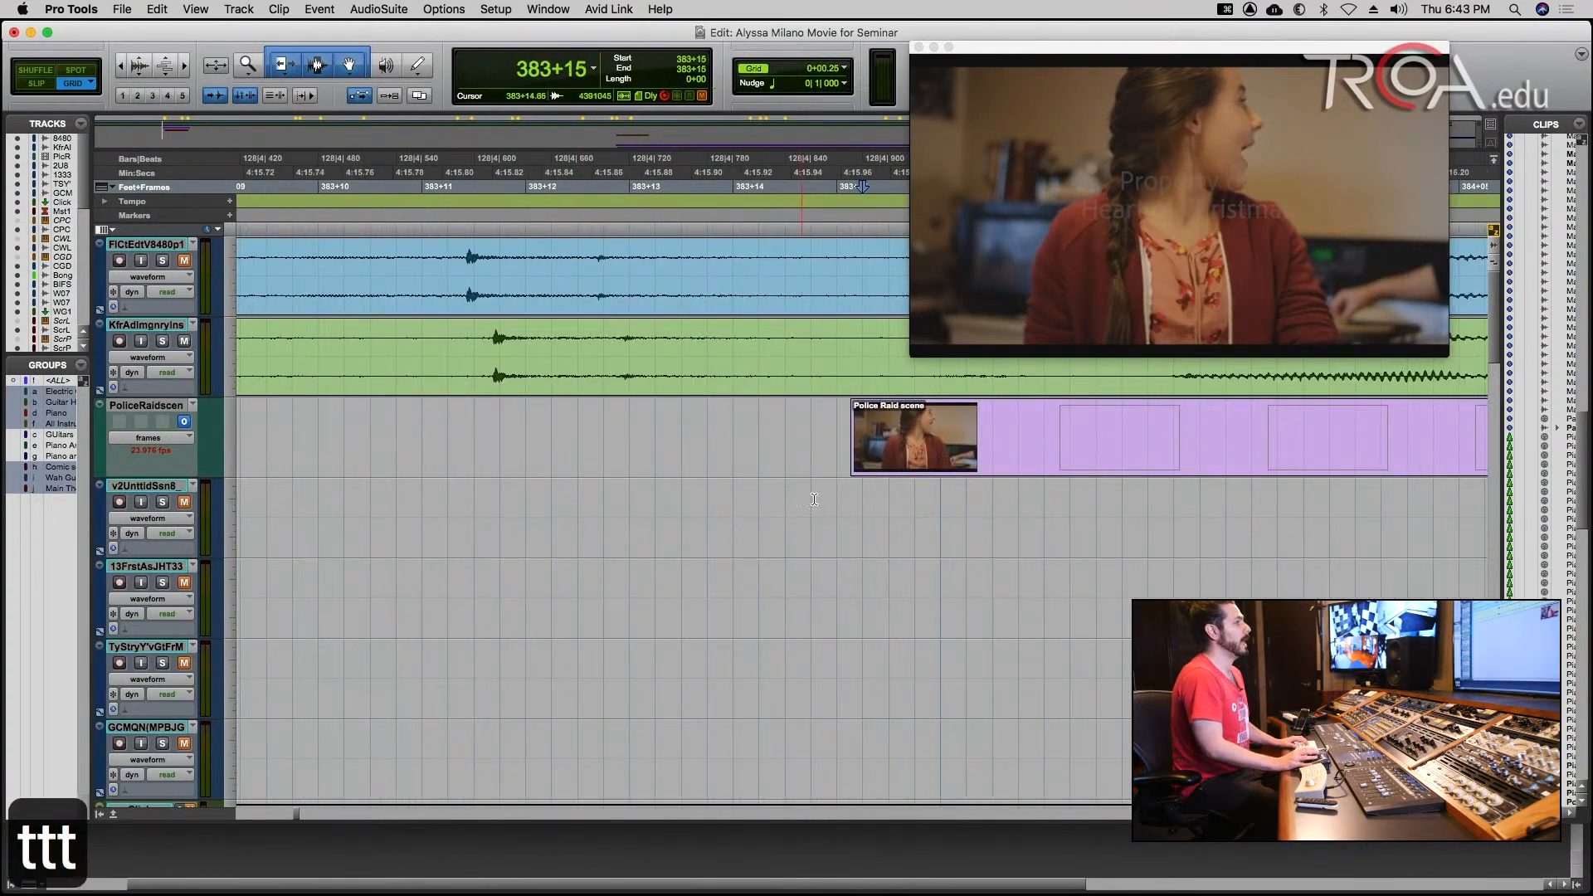
Compare the video picture at quarter-frame grid positions between 384+00 and 384+03 by repositioning the edit cursor.
{"action": "left_click", "coordinate": [924, 506]}
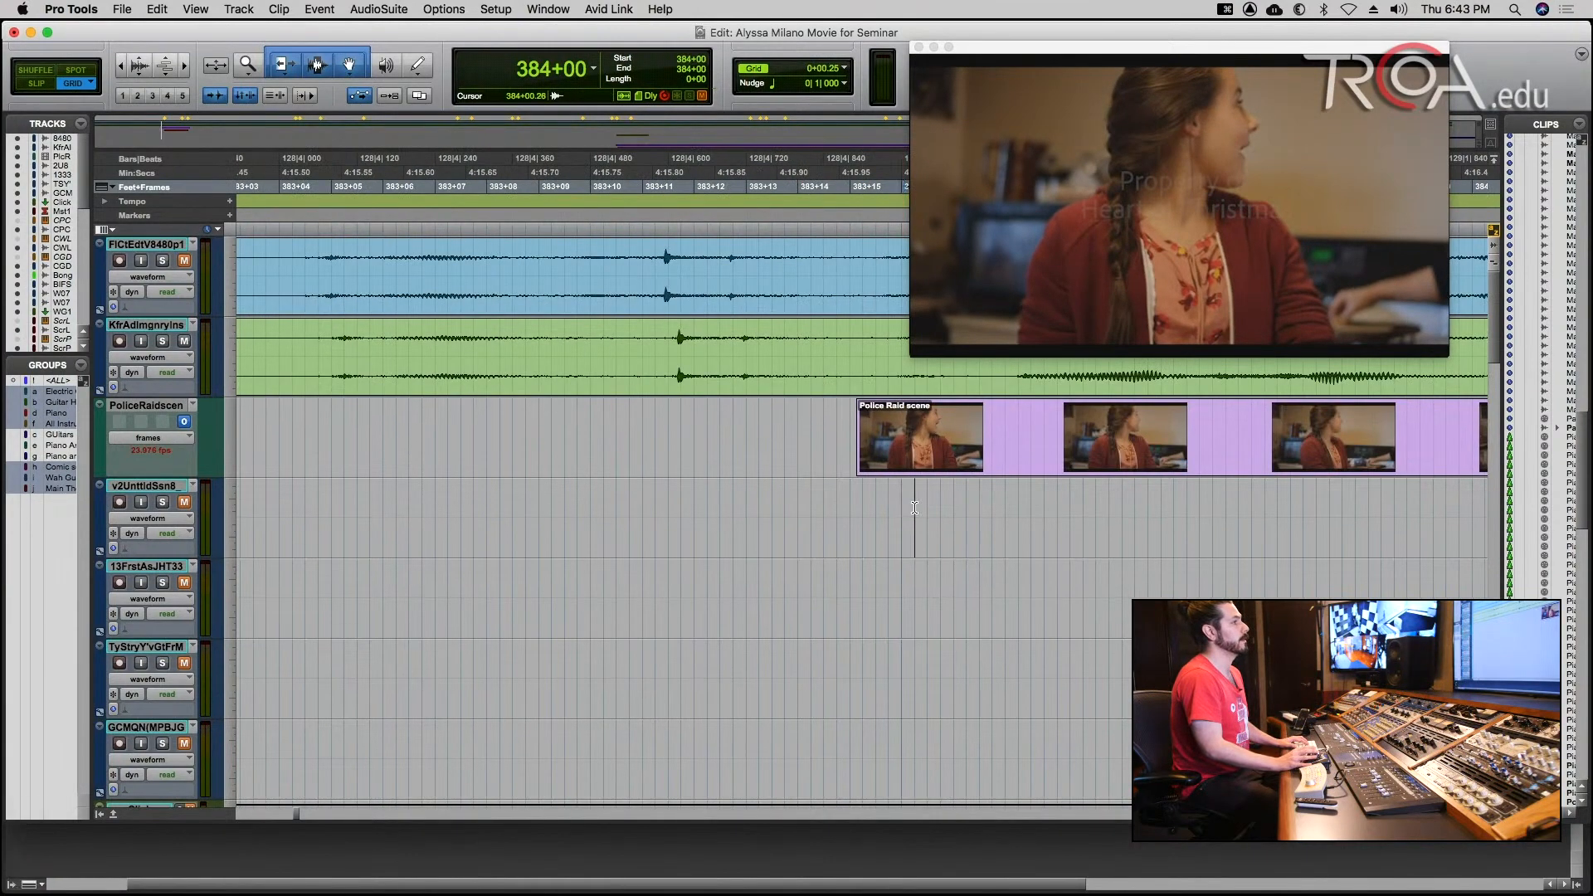
{"action": "left_click", "coordinate": [952, 511]}
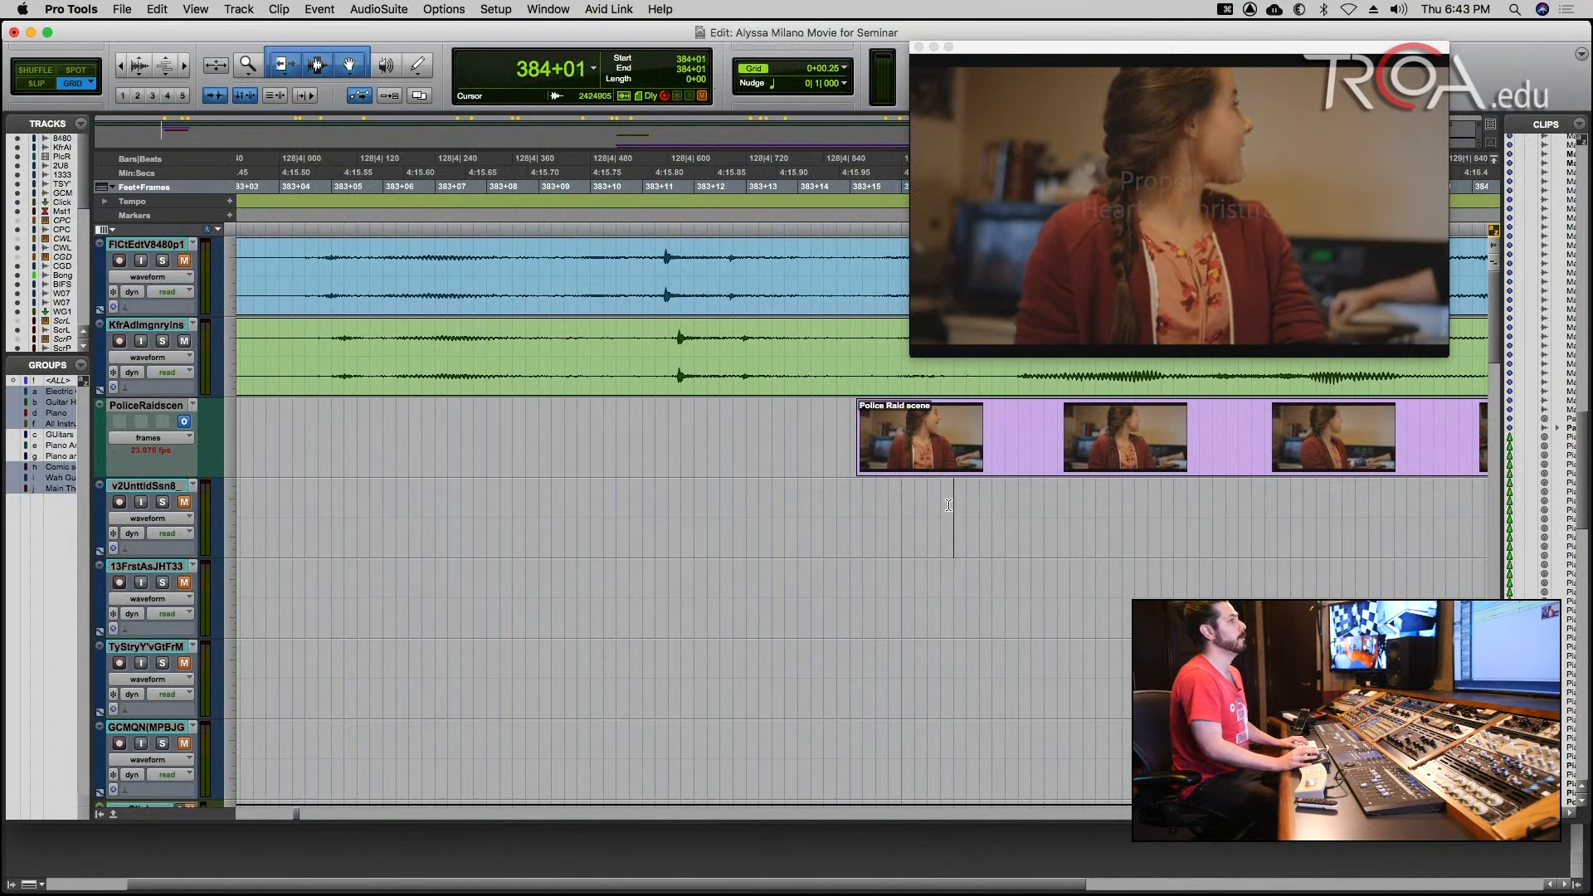
{"action": "left_click", "coordinate": [904, 511]}
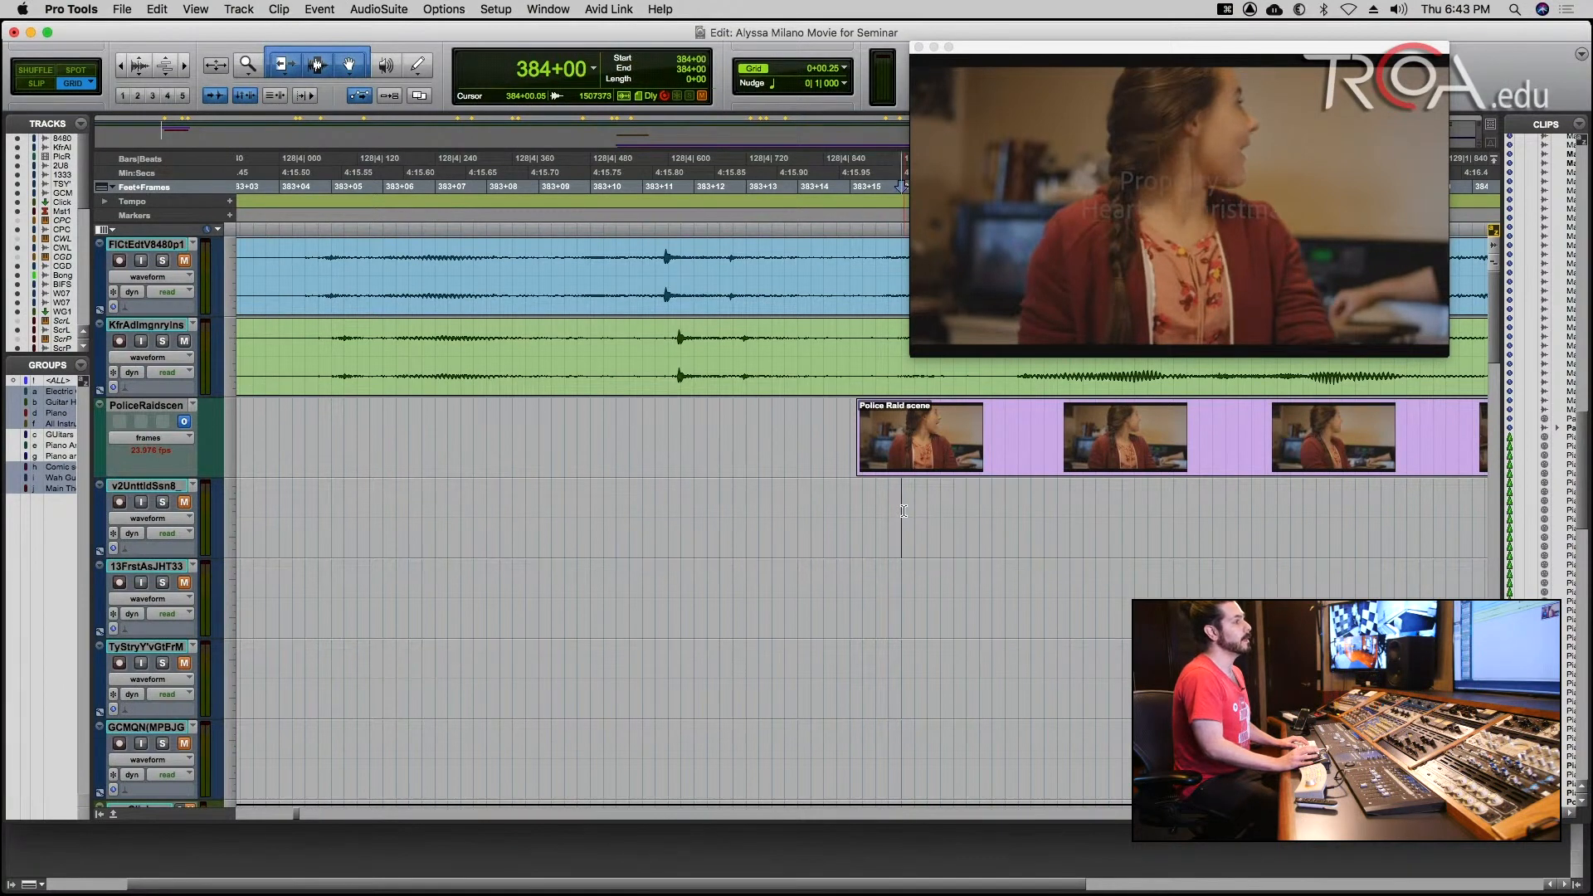
{"action": "left_click", "coordinate": [925, 509]}
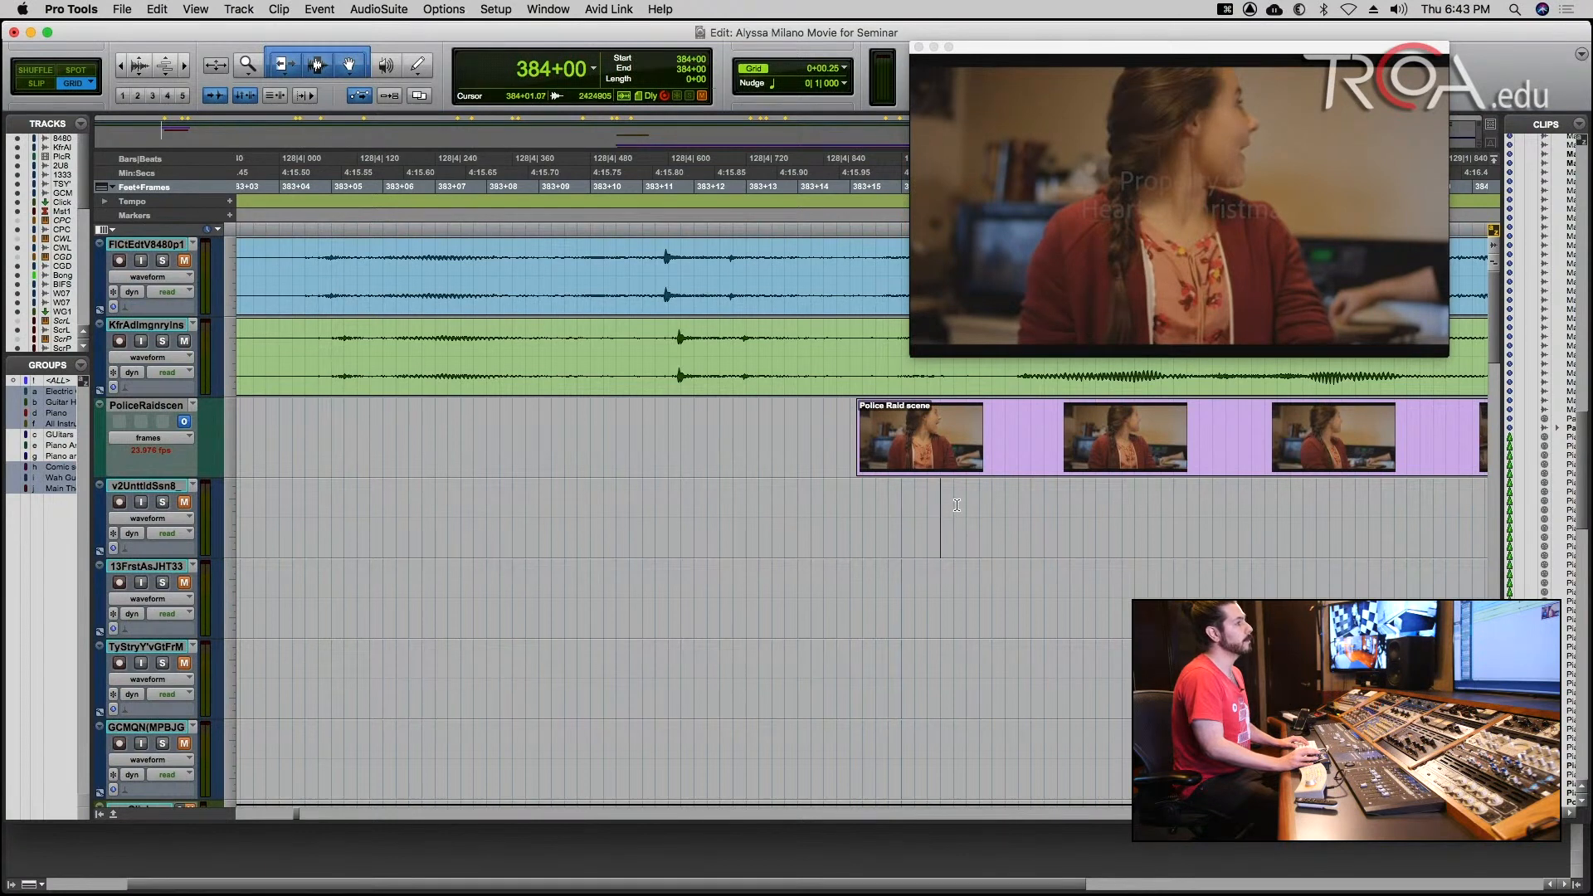
{"action": "left_click", "coordinate": [955, 506]}
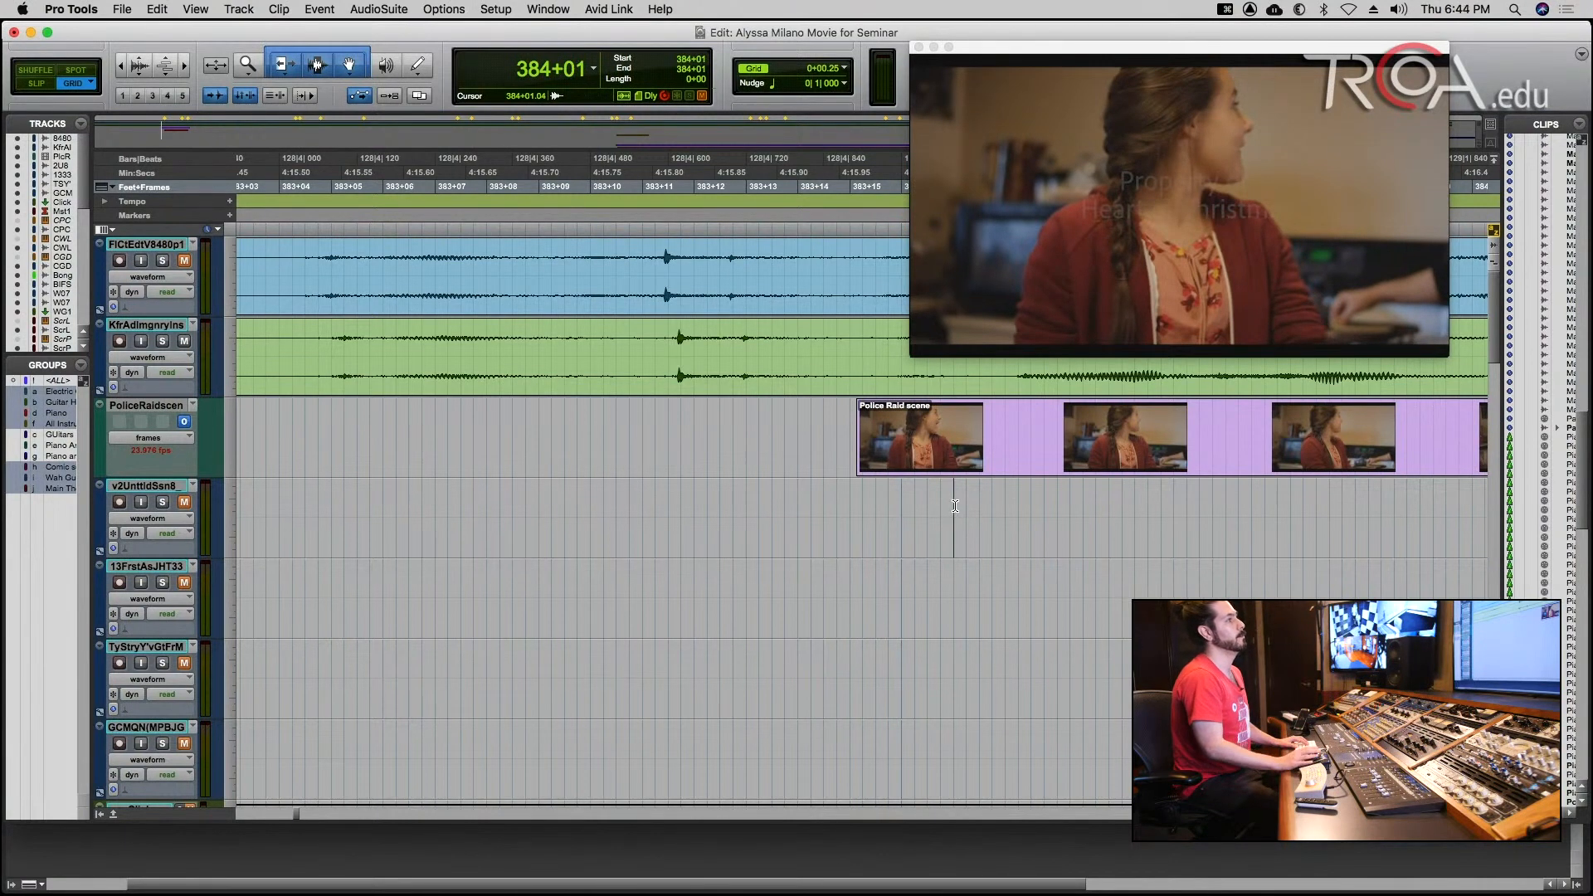
{"action": "left_click", "coordinate": [903, 510]}
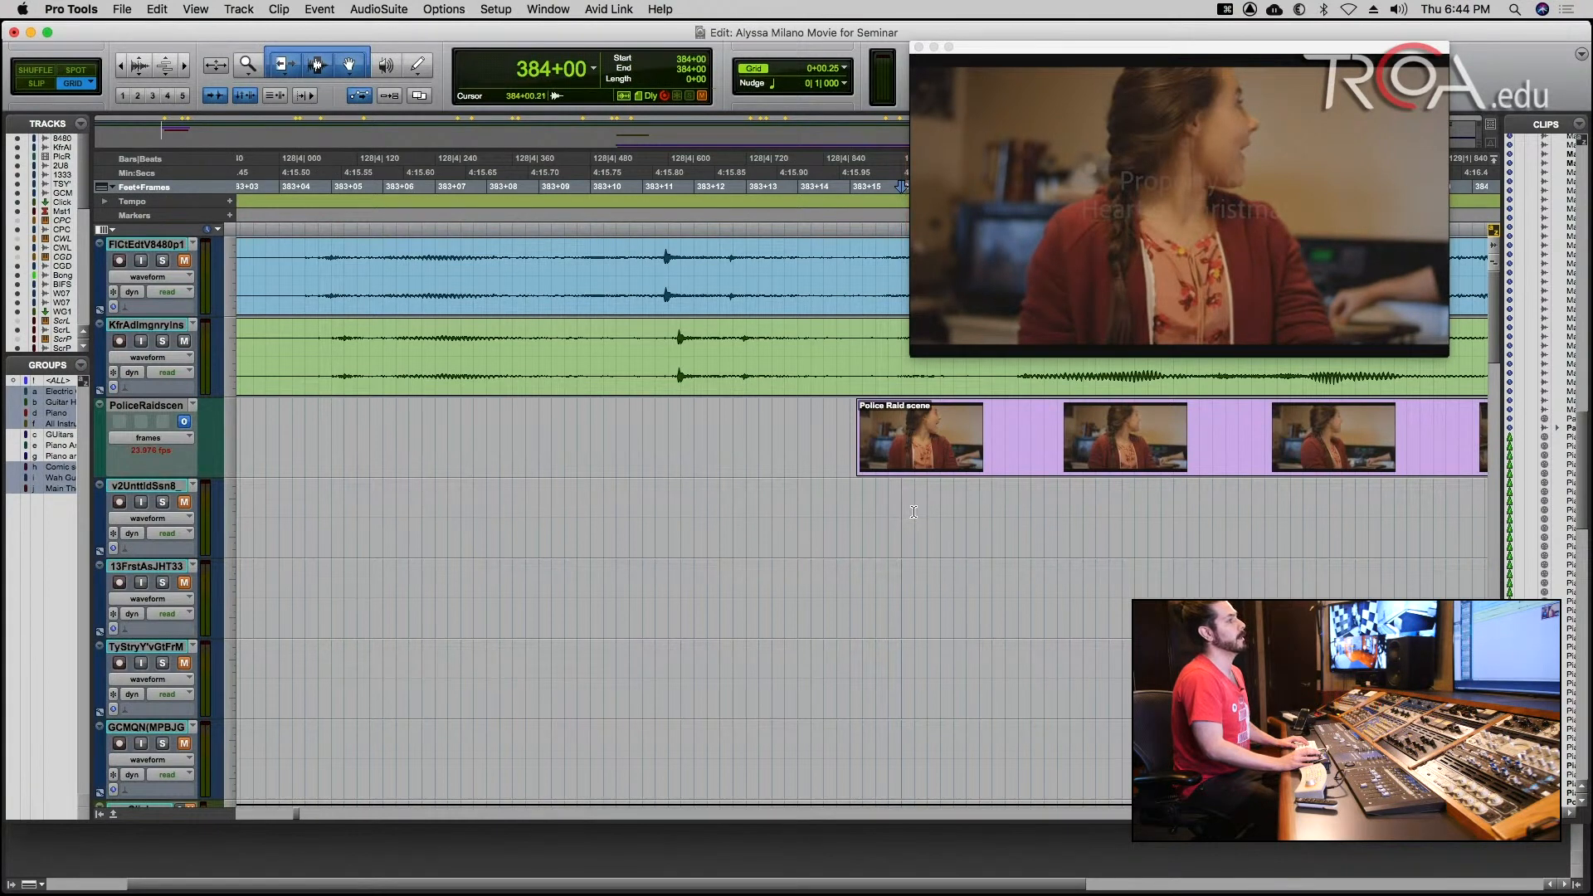
{"action": "left_click", "coordinate": [927, 514]}
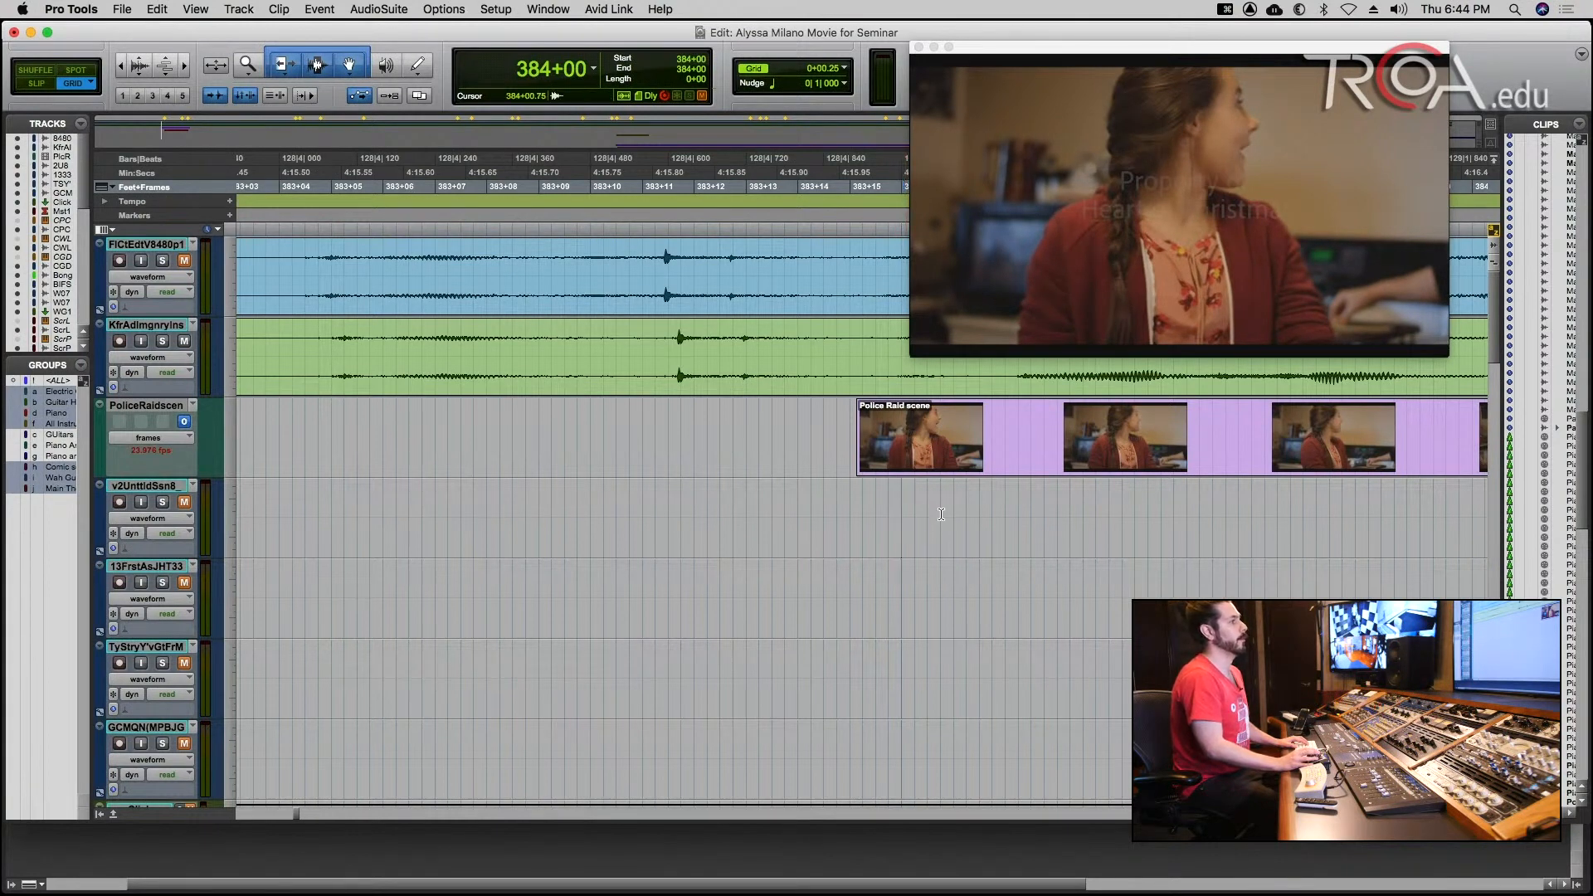
{"action": "left_click", "coordinate": [954, 510]}
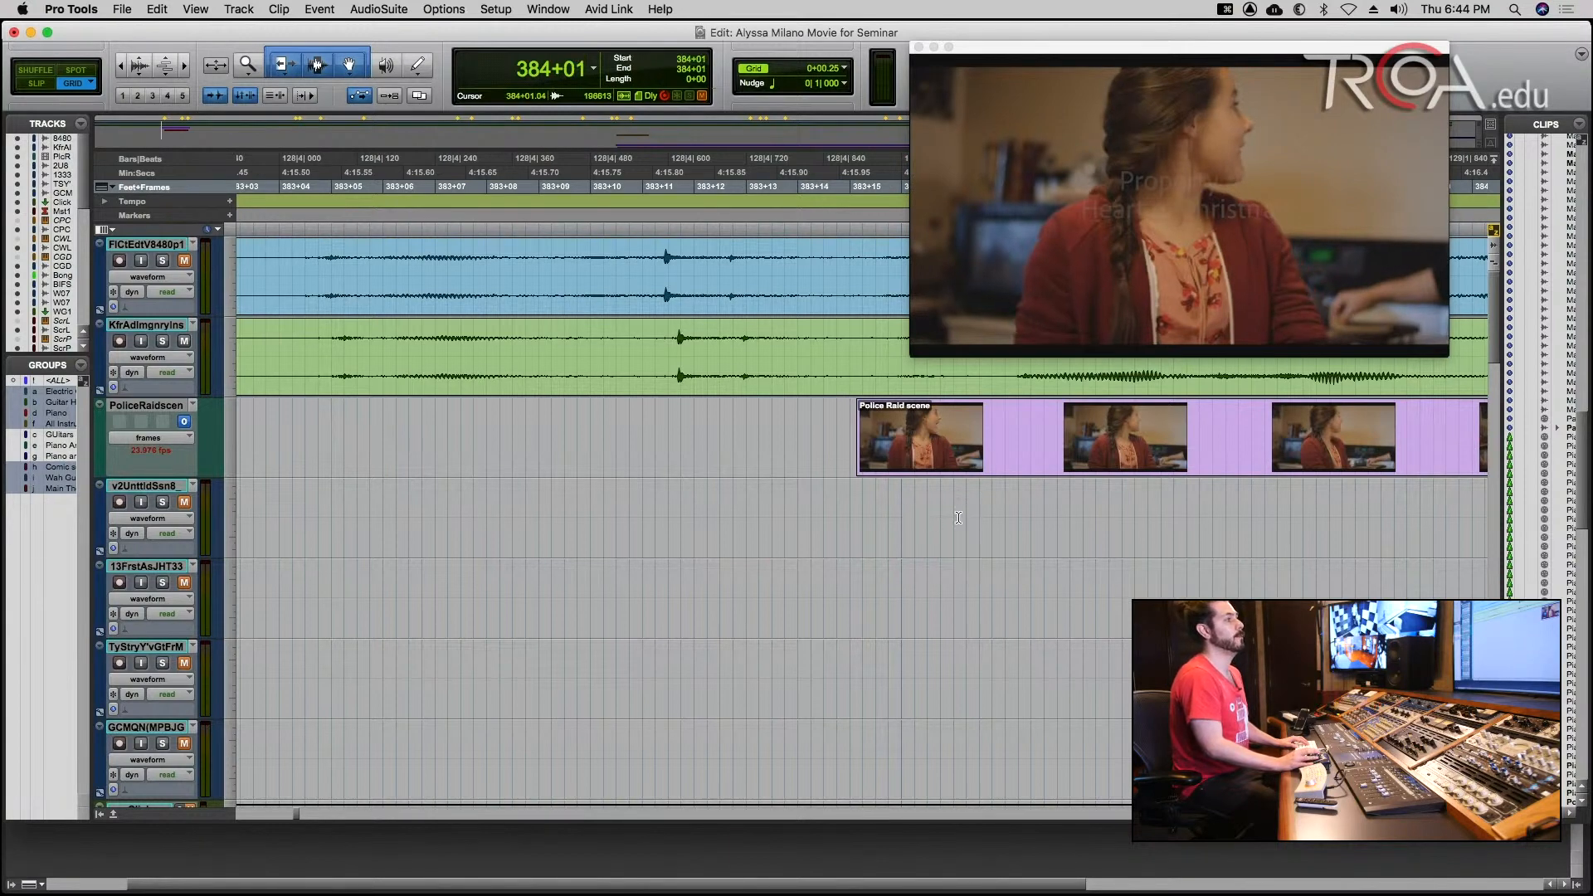
{"action": "left_click", "coordinate": [1007, 512]}
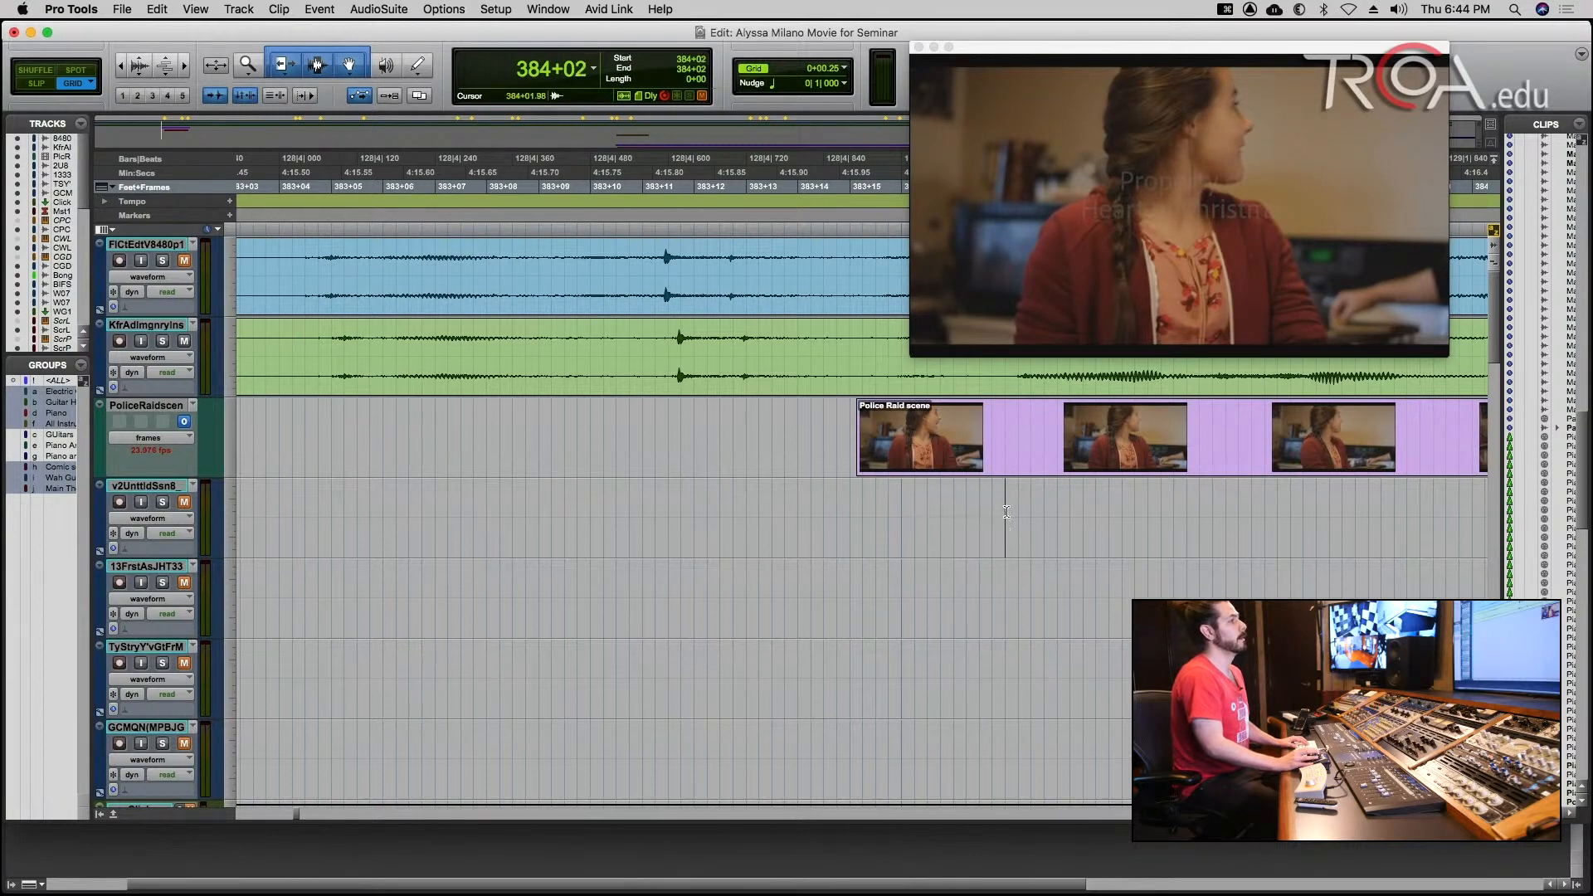
{"action": "left_click", "coordinate": [1055, 509]}
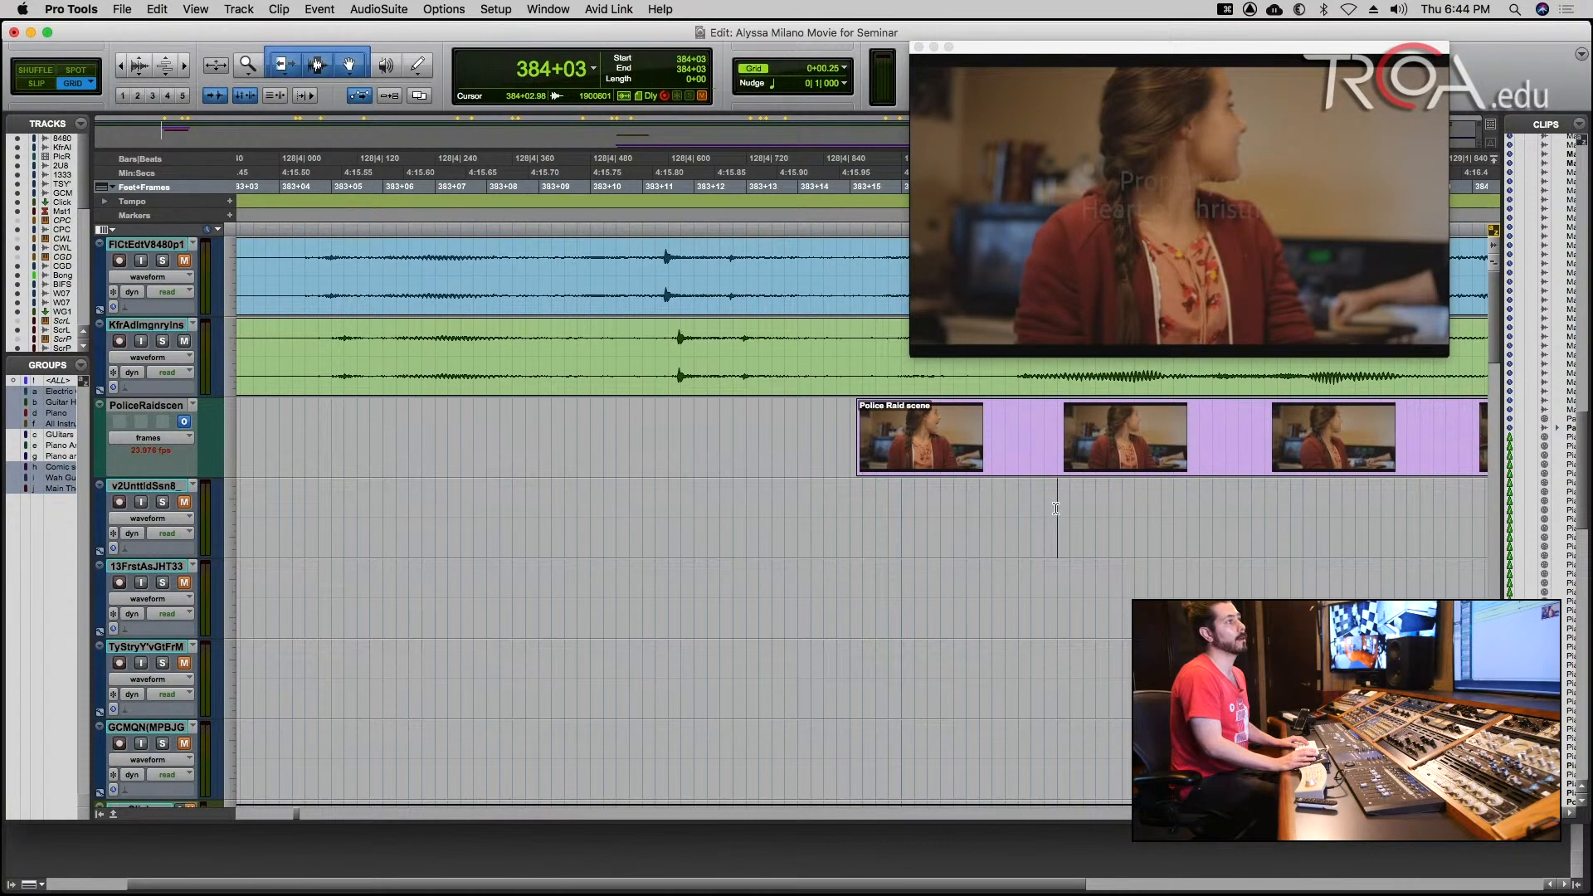
Check the video picture at positions back and forth through the Police Raid scene up to 386+04, ending with the edit cursor at 385+08.
{"action": "key", "text": "r"}
{"action": "key", "text": "r"}
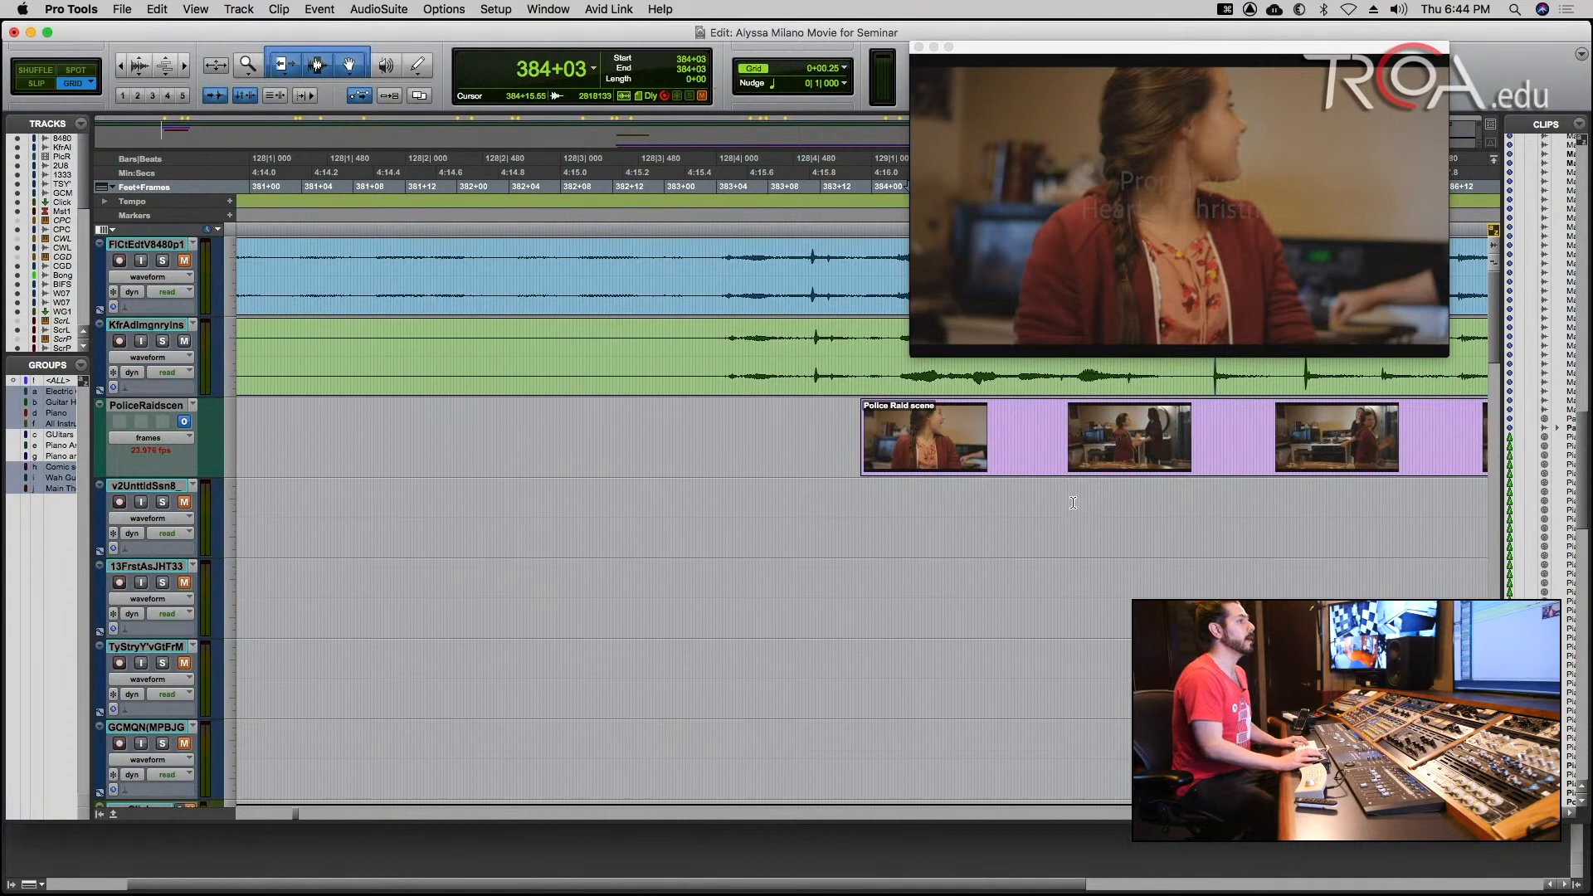
{"action": "left_click", "coordinate": [1073, 502]}
{"action": "left_click", "coordinate": [1124, 500]}
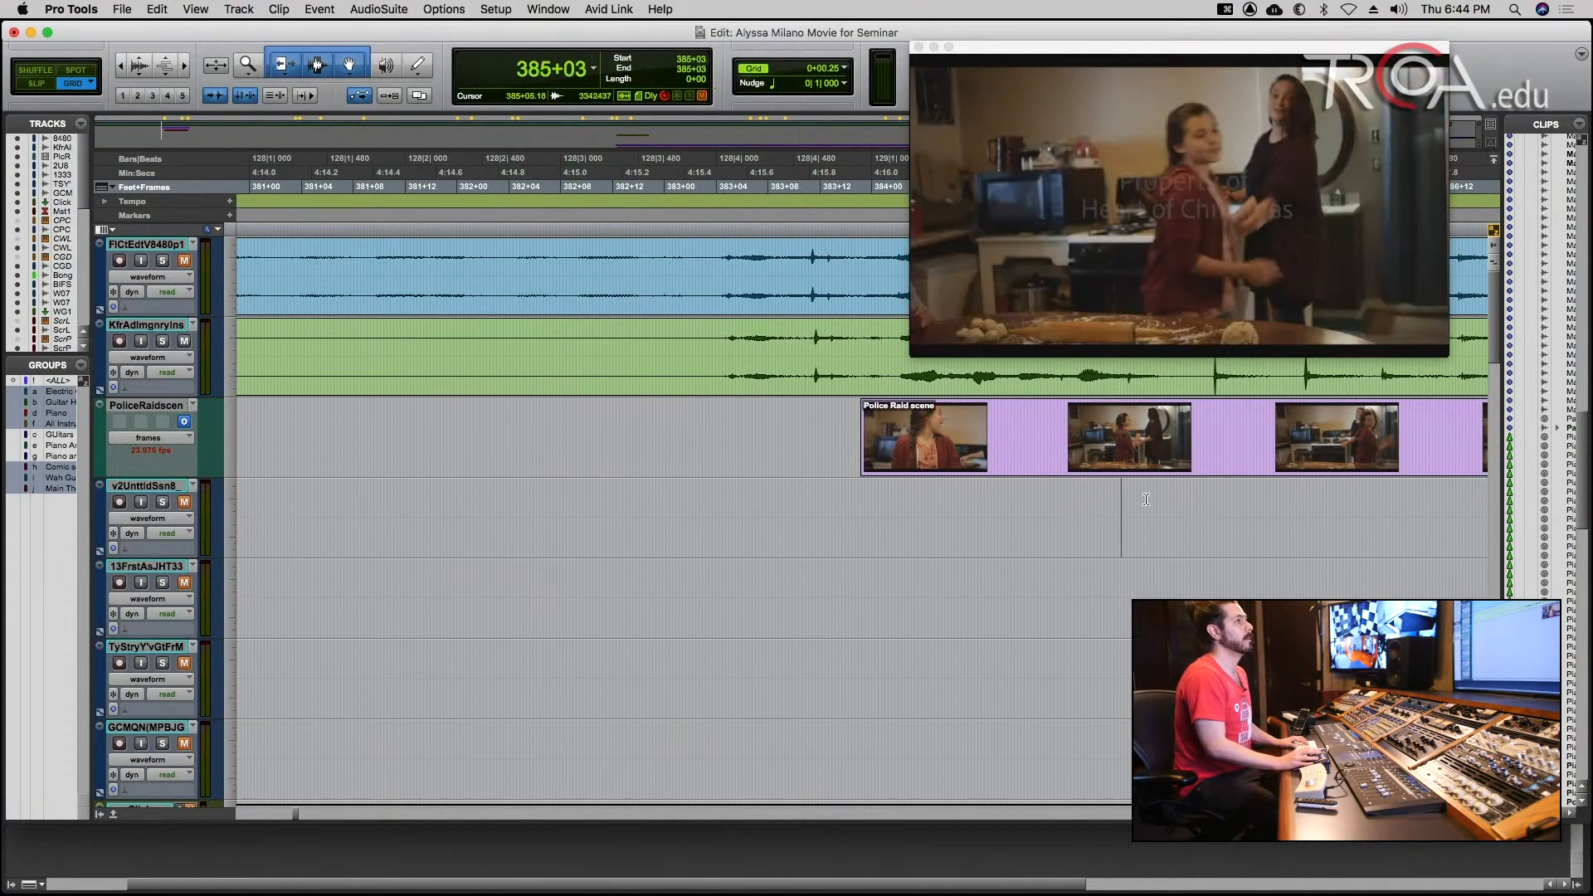
{"action": "left_click", "coordinate": [1148, 499]}
{"action": "left_click", "coordinate": [1195, 498]}
{"action": "left_click", "coordinate": [1242, 497]}
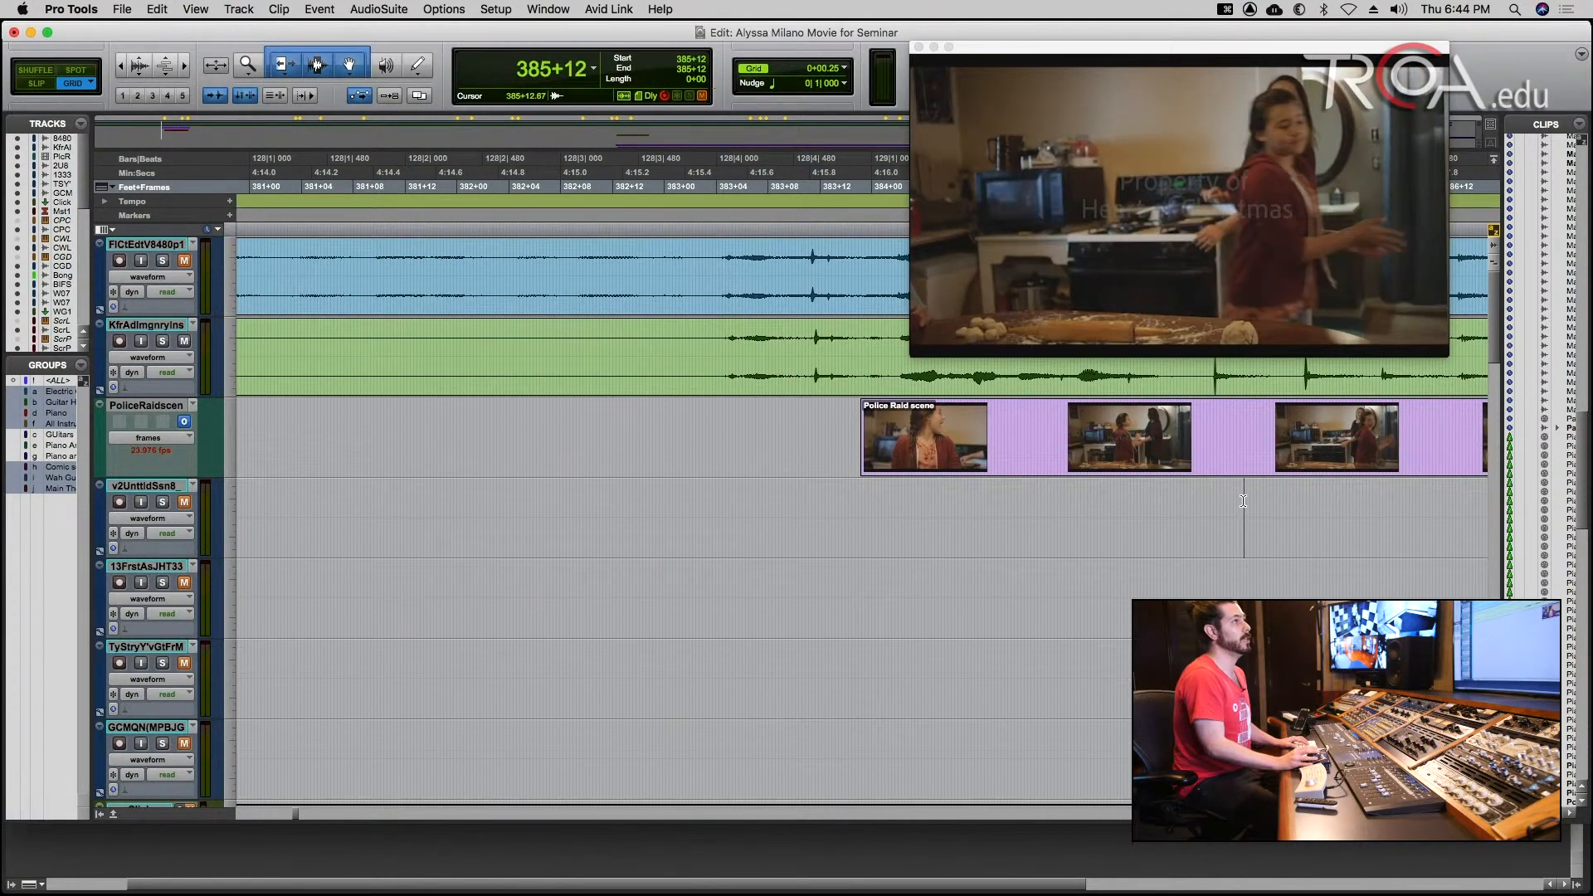
{"action": "left_click", "coordinate": [1147, 508]}
{"action": "left_click", "coordinate": [1202, 503]}
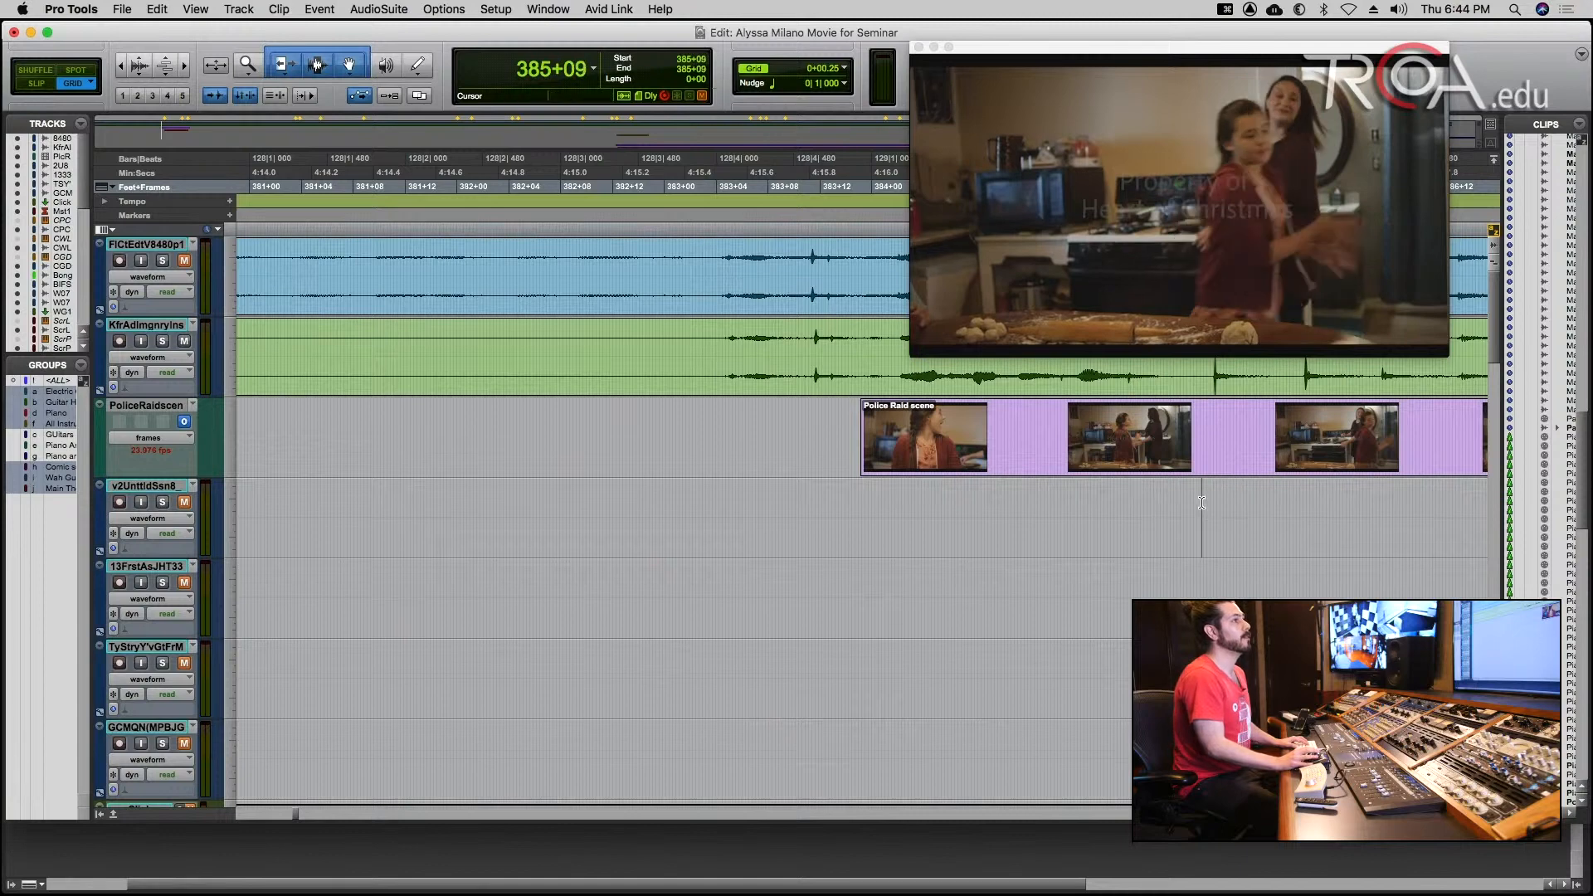
{"action": "left_click", "coordinate": [1241, 504]}
{"action": "left_click", "coordinate": [1281, 503]}
{"action": "left_click", "coordinate": [1309, 503]}
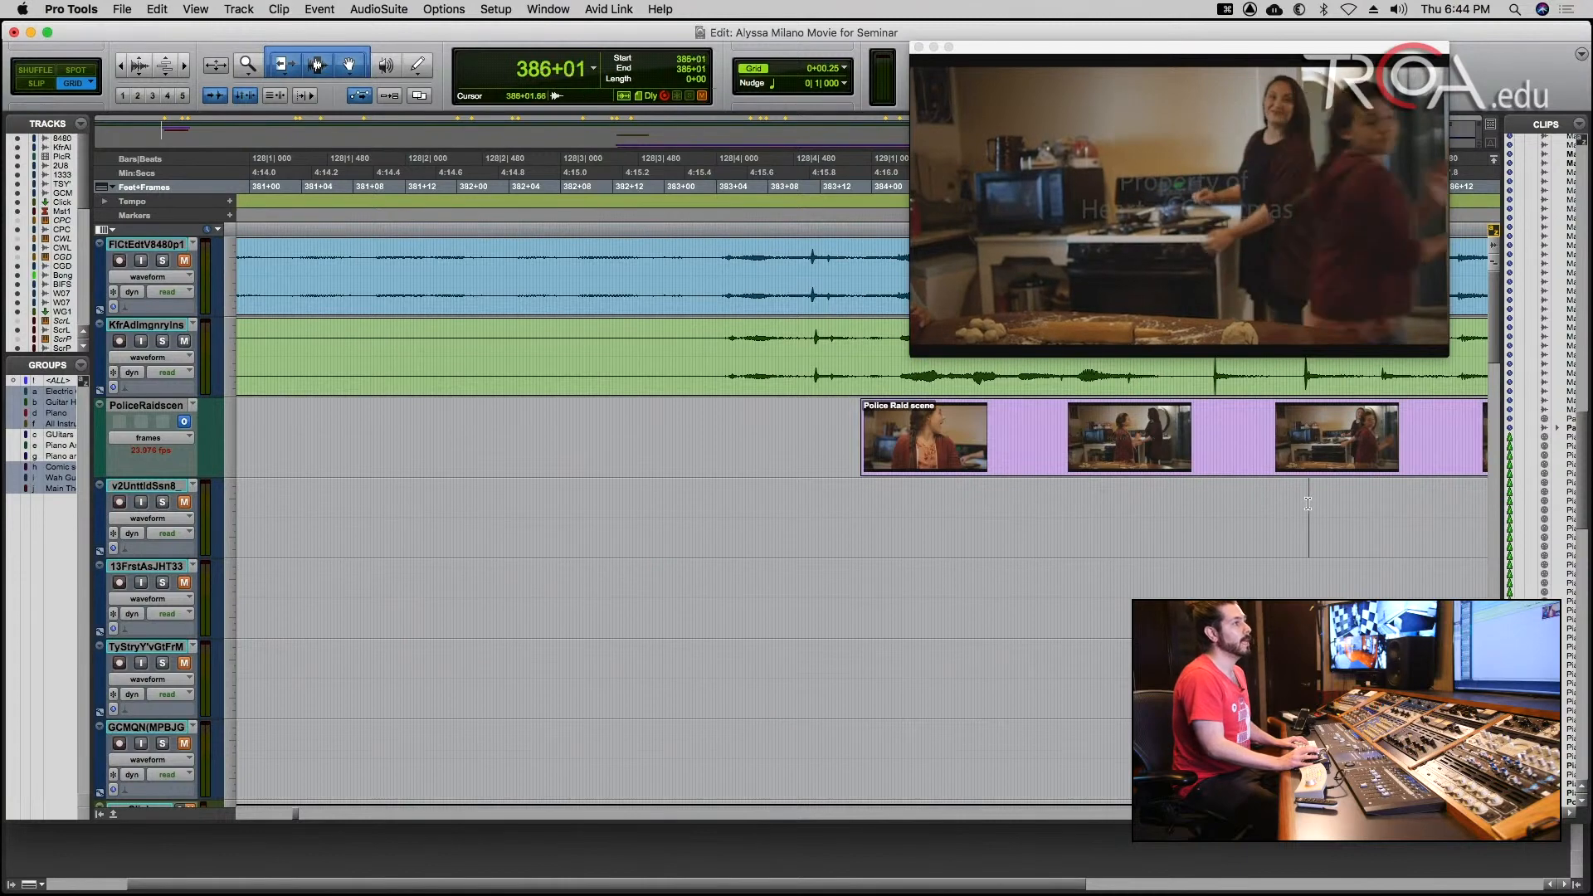
{"action": "left_click", "coordinate": [1336, 503]}
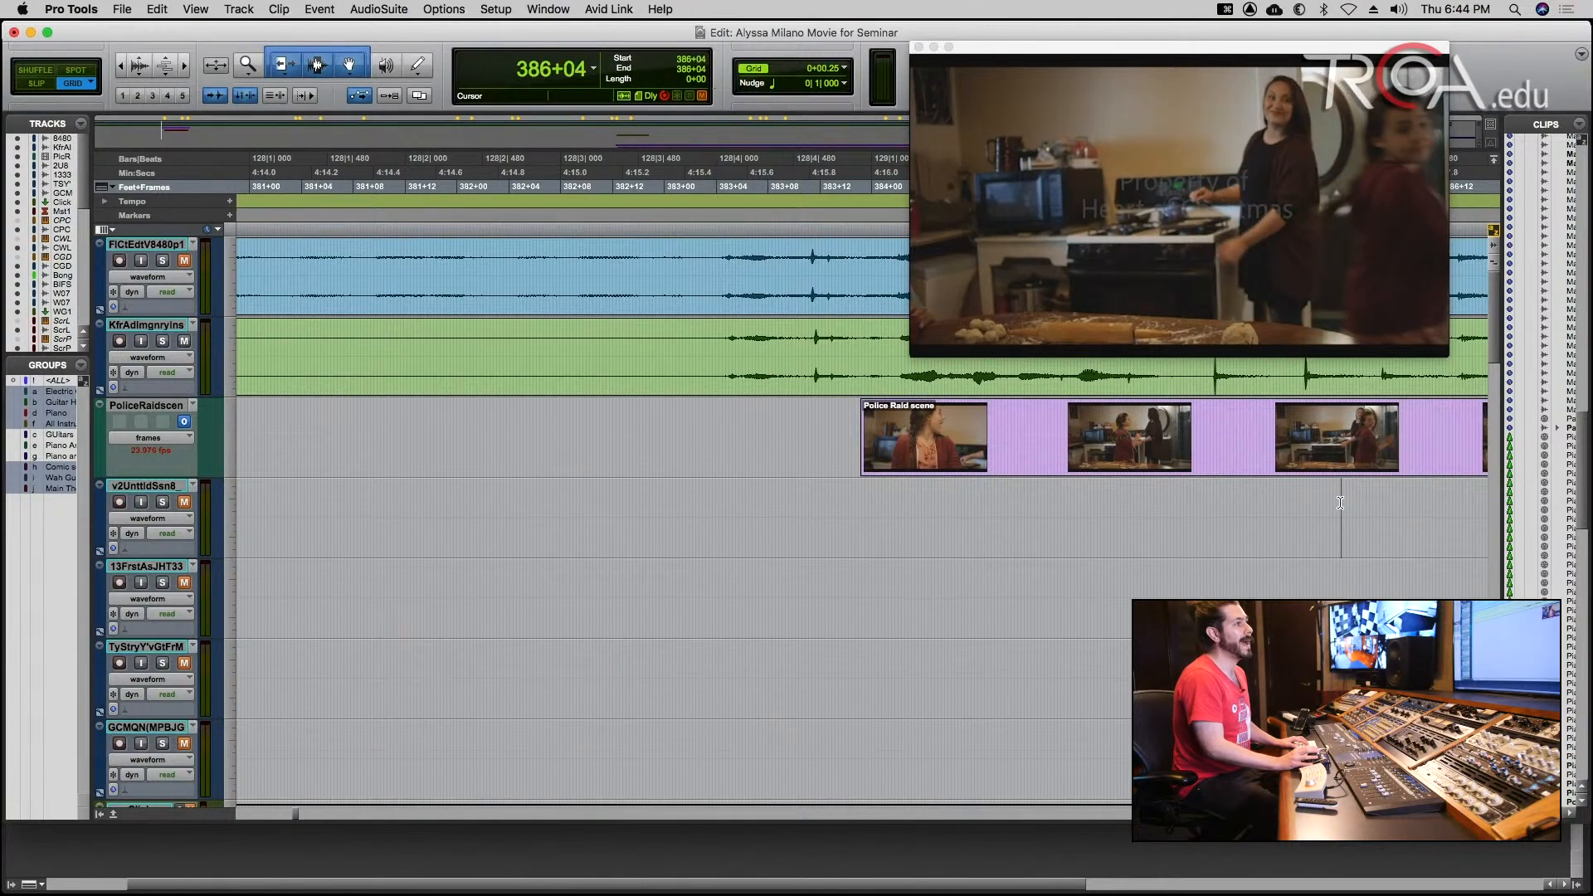
{"action": "left_click", "coordinate": [1185, 505]}
{"action": "left_click", "coordinate": [1138, 508]}
{"action": "left_click", "coordinate": [1114, 508]}
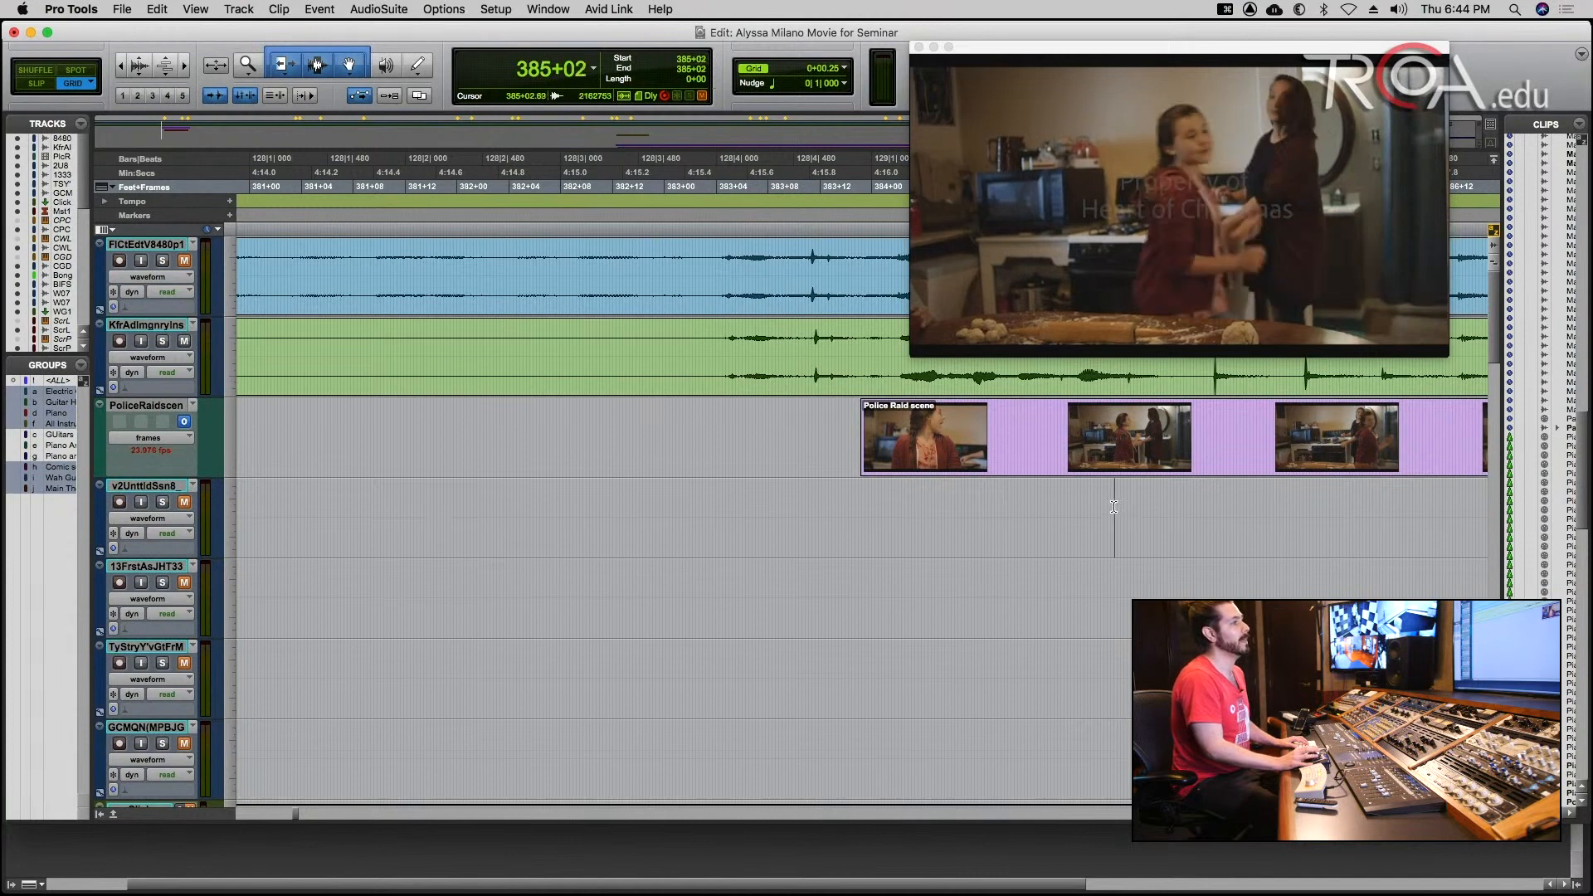
{"action": "left_click", "coordinate": [1154, 507]}
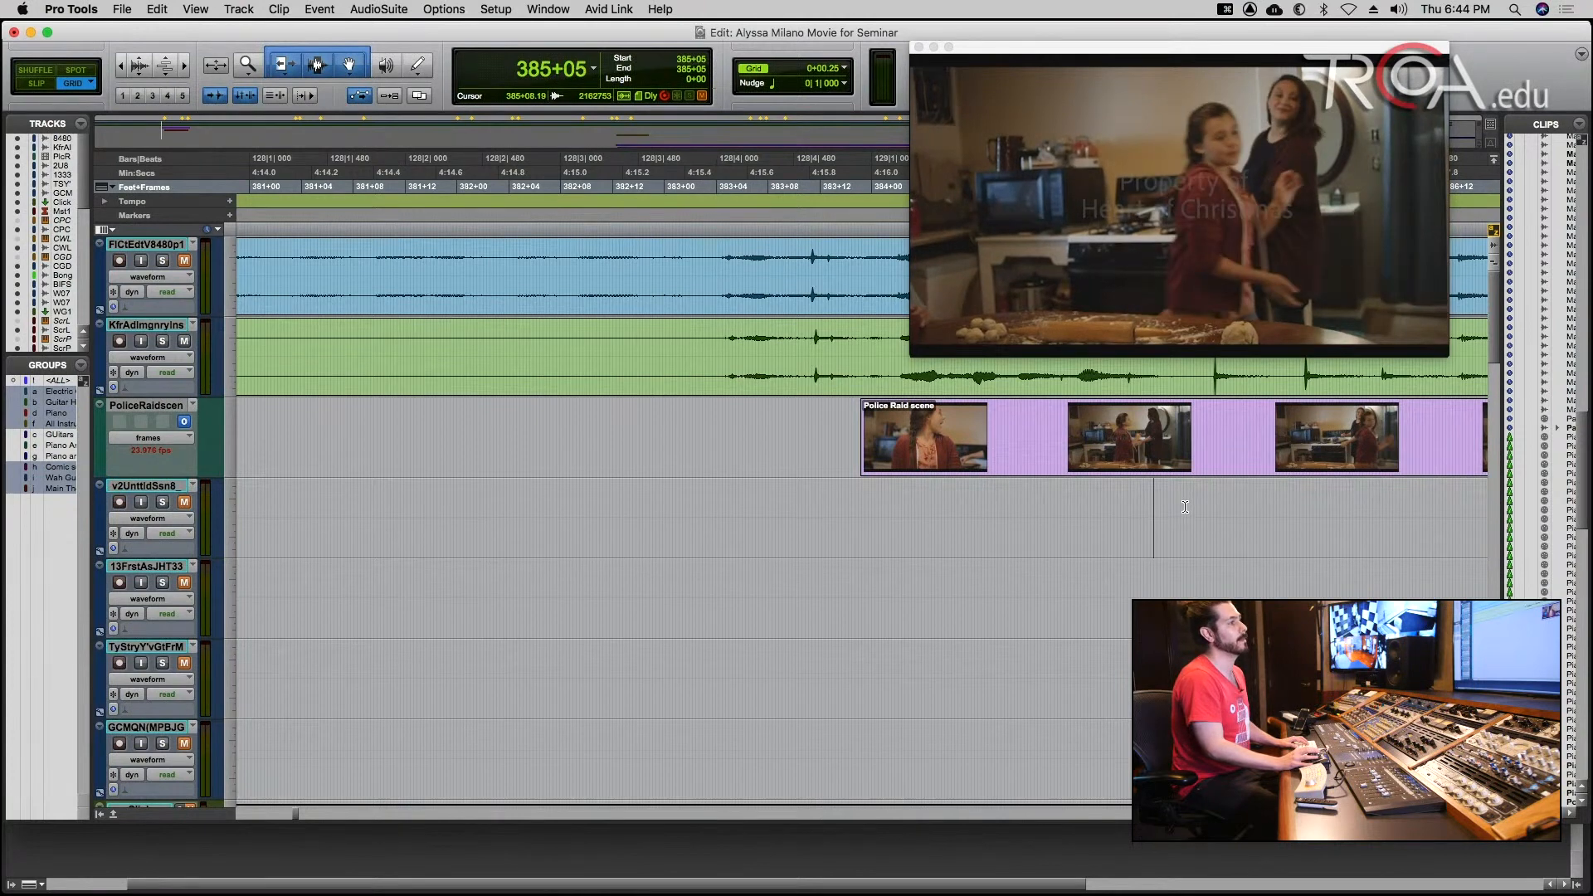
{"action": "left_click", "coordinate": [1185, 507]}
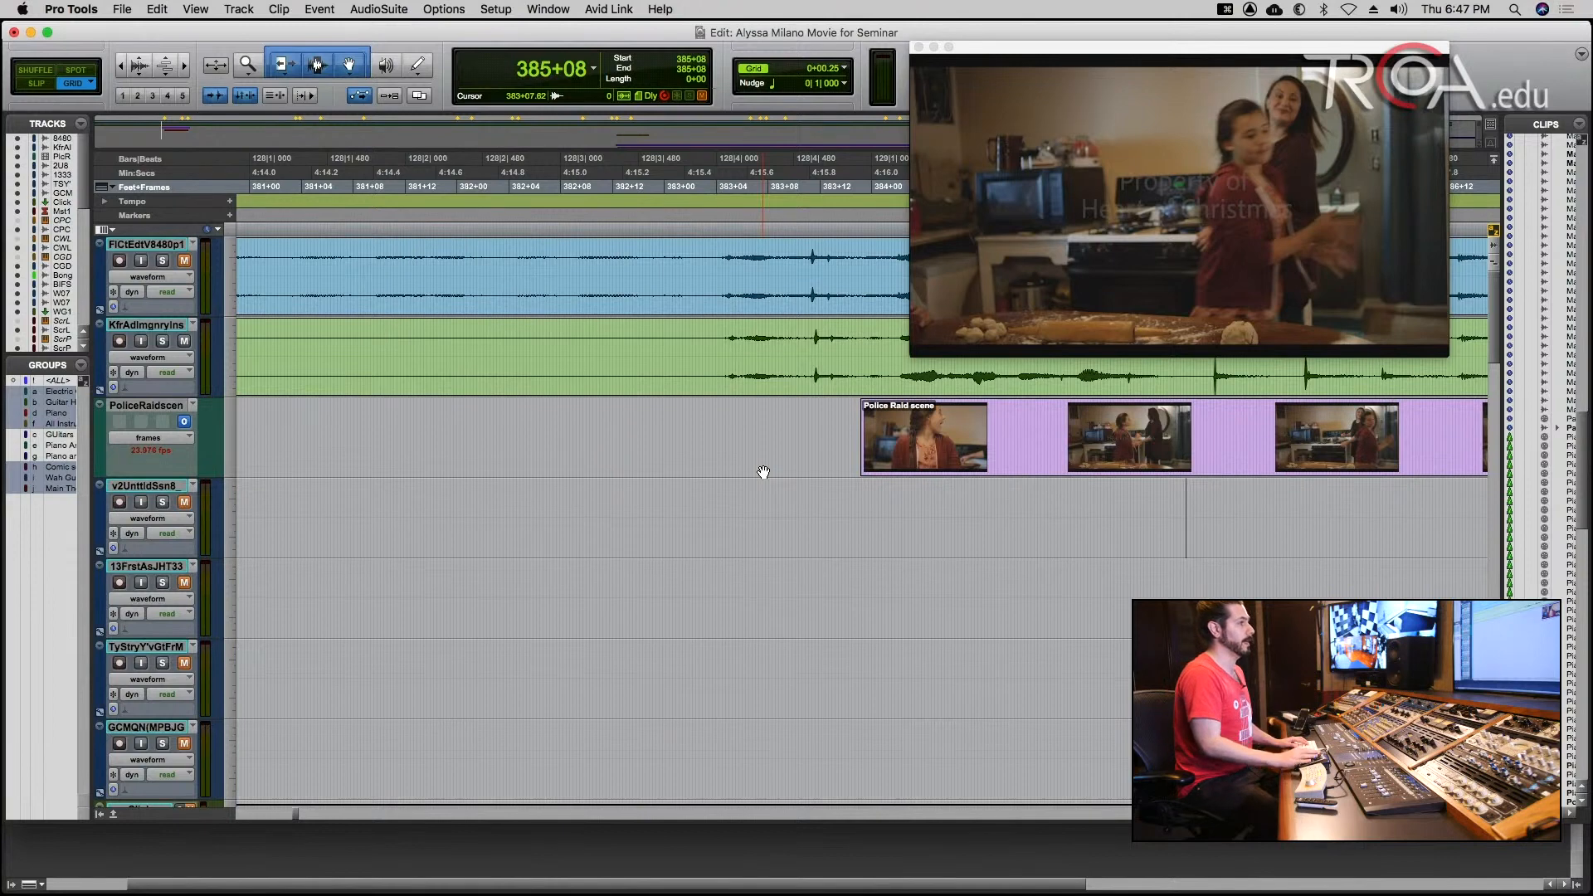
Place the edit cursor at 383+15, the start of the Police Raid scene clip, and unmute the green KfrAdImgnryIns track.
{"action": "left_click", "coordinate": [863, 500]}
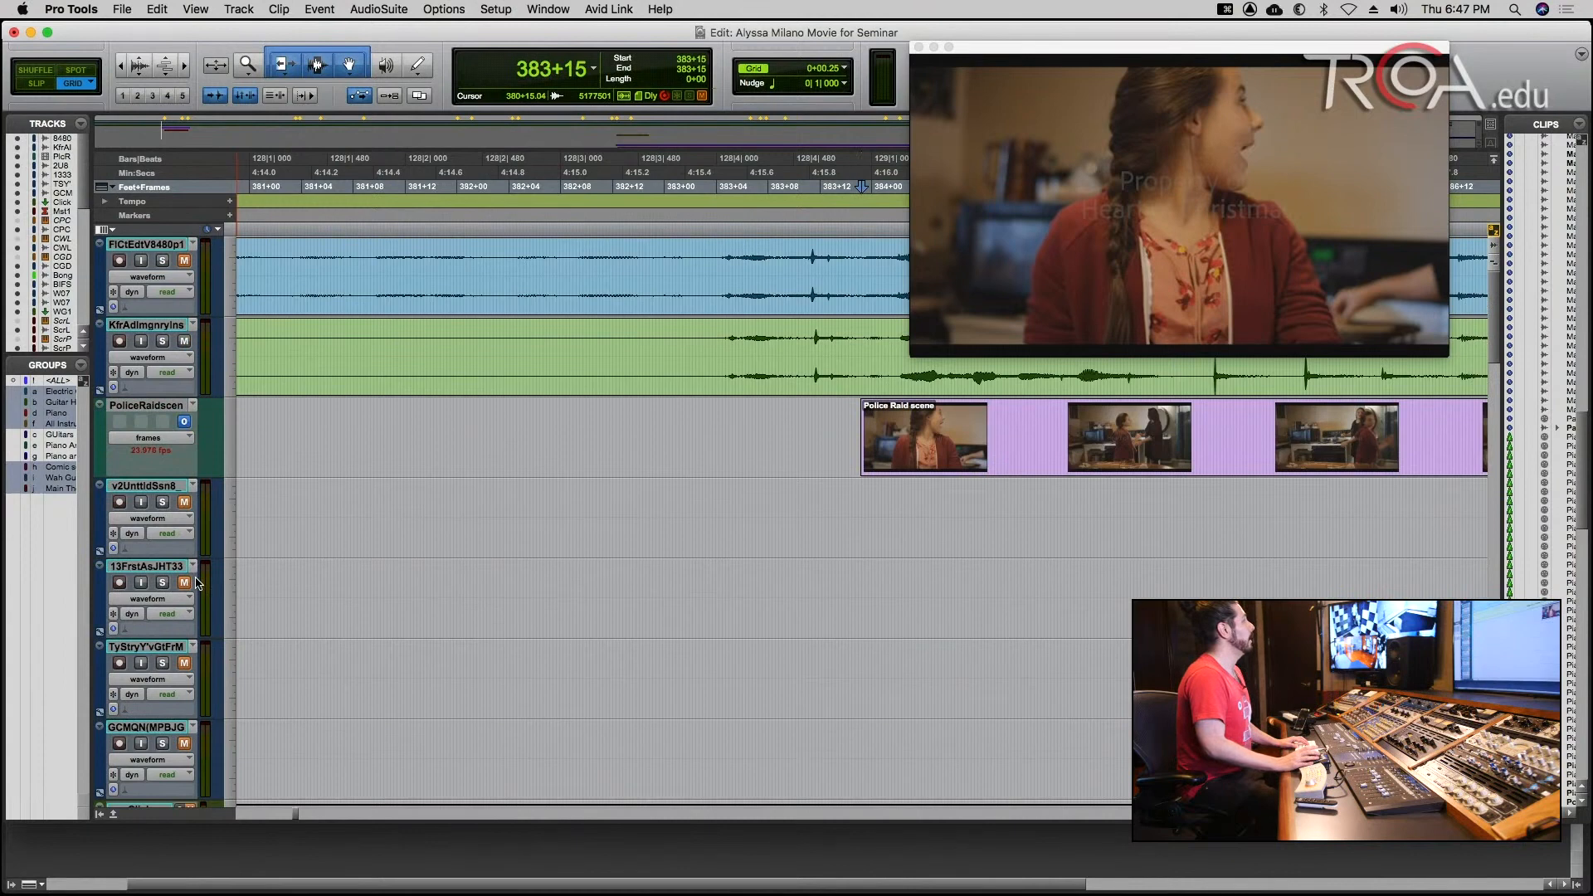
{"action": "left_click", "coordinate": [185, 341]}
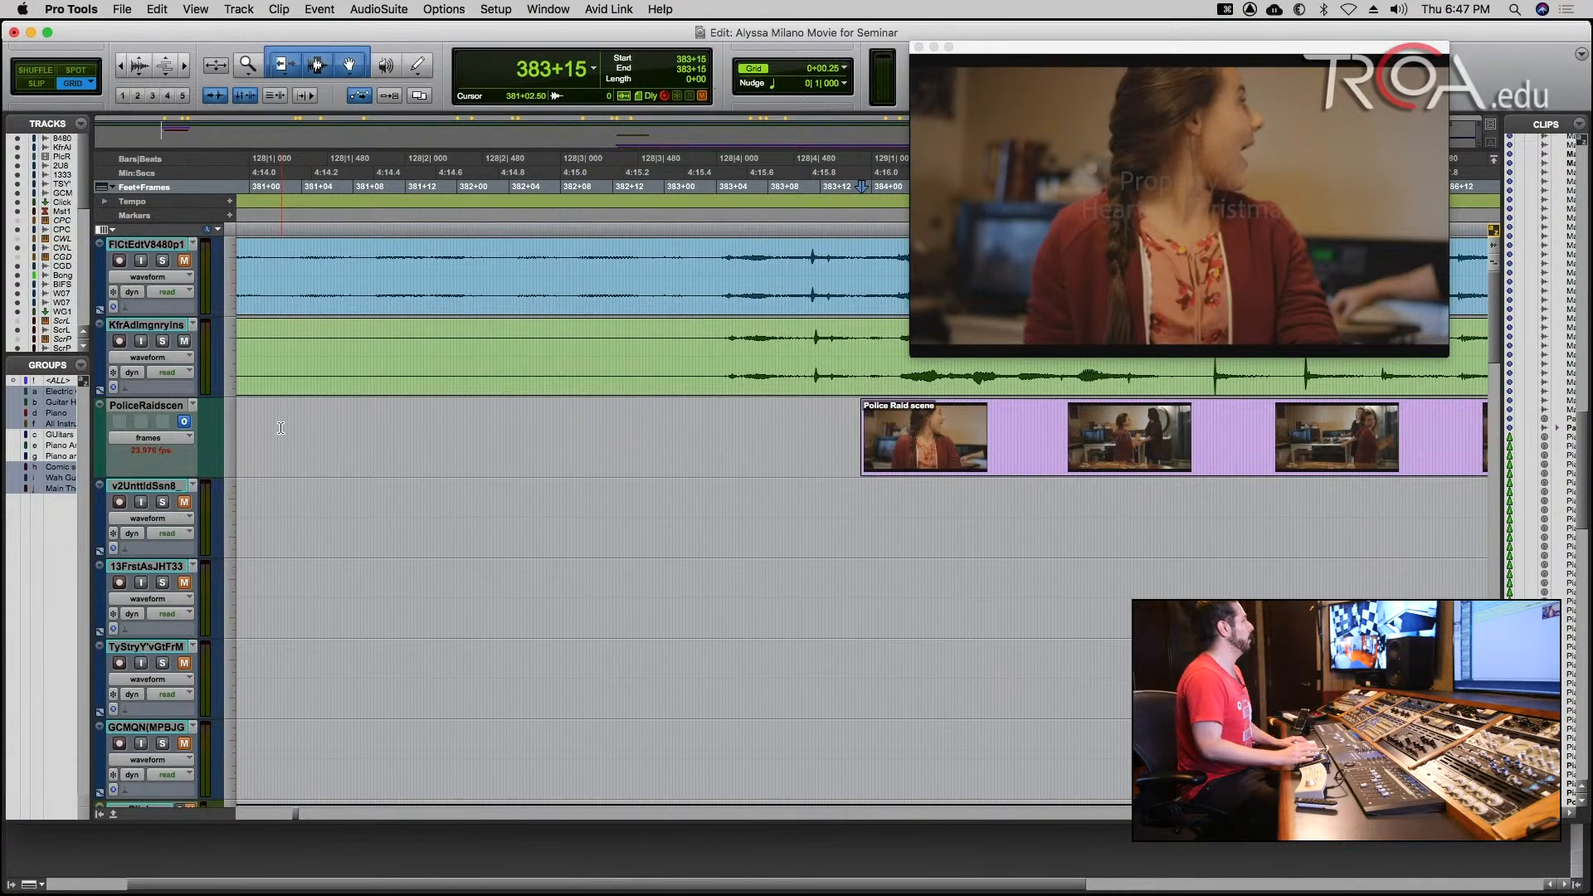
Mute the three comic tracks, Boing, BrghtIdFSEVNC, Wah Gitar DI.07 and WahGtrKmpr.07.
{"action": "scroll", "coordinate": [281, 428], "scroll_direction": "down", "scroll_amount": 2}
{"action": "scroll", "coordinate": [281, 429], "scroll_direction": "down", "scroll_amount": 3}
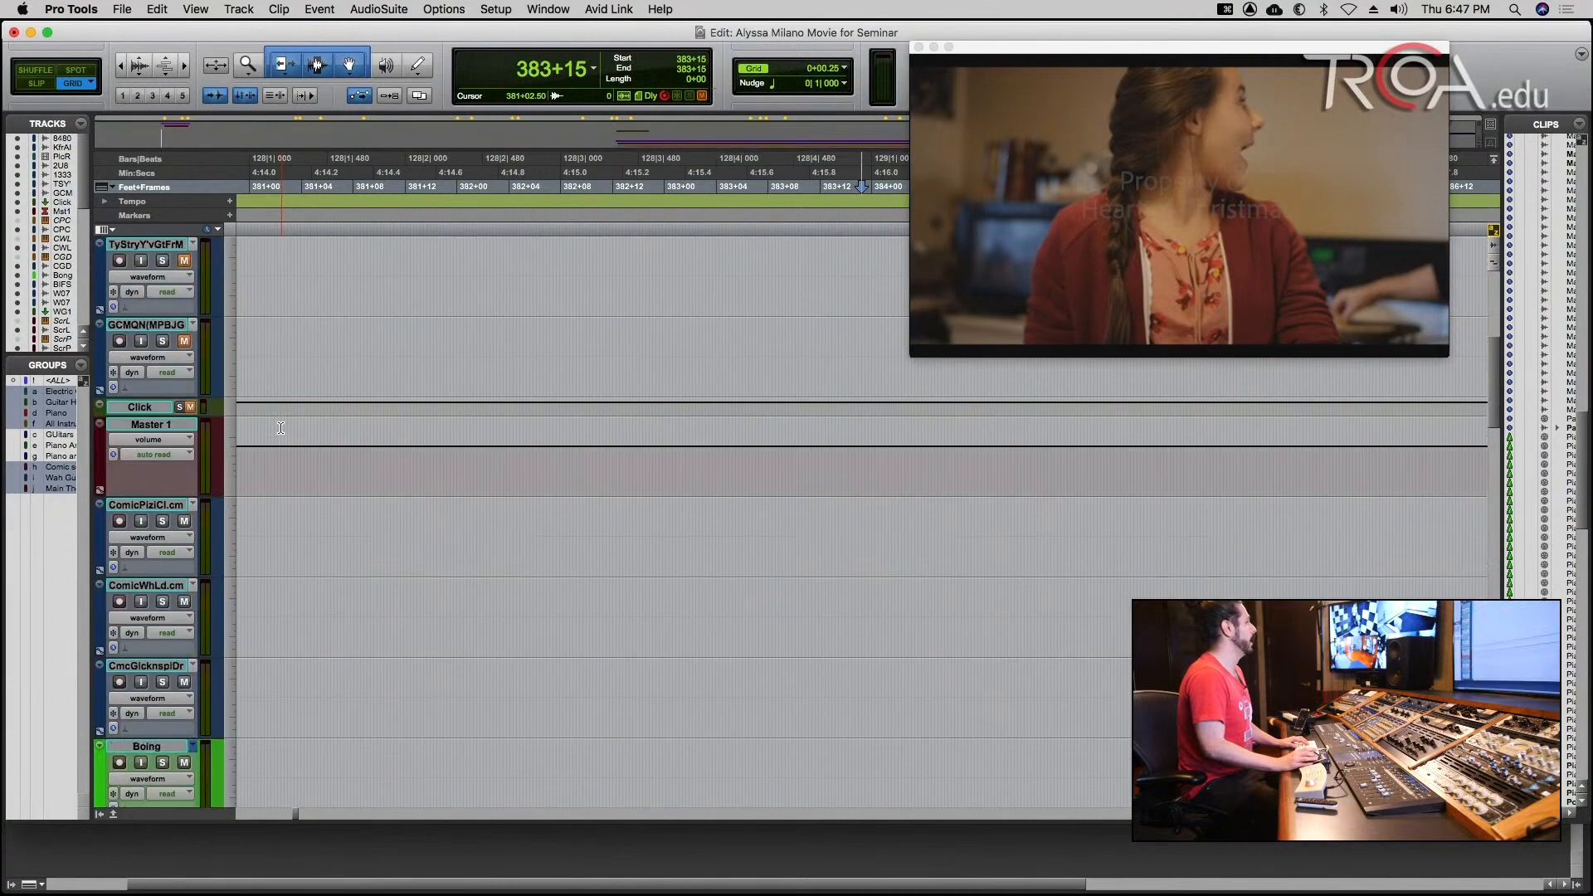
{"action": "scroll", "coordinate": [199, 497], "scroll_direction": "down", "scroll_amount": 1}
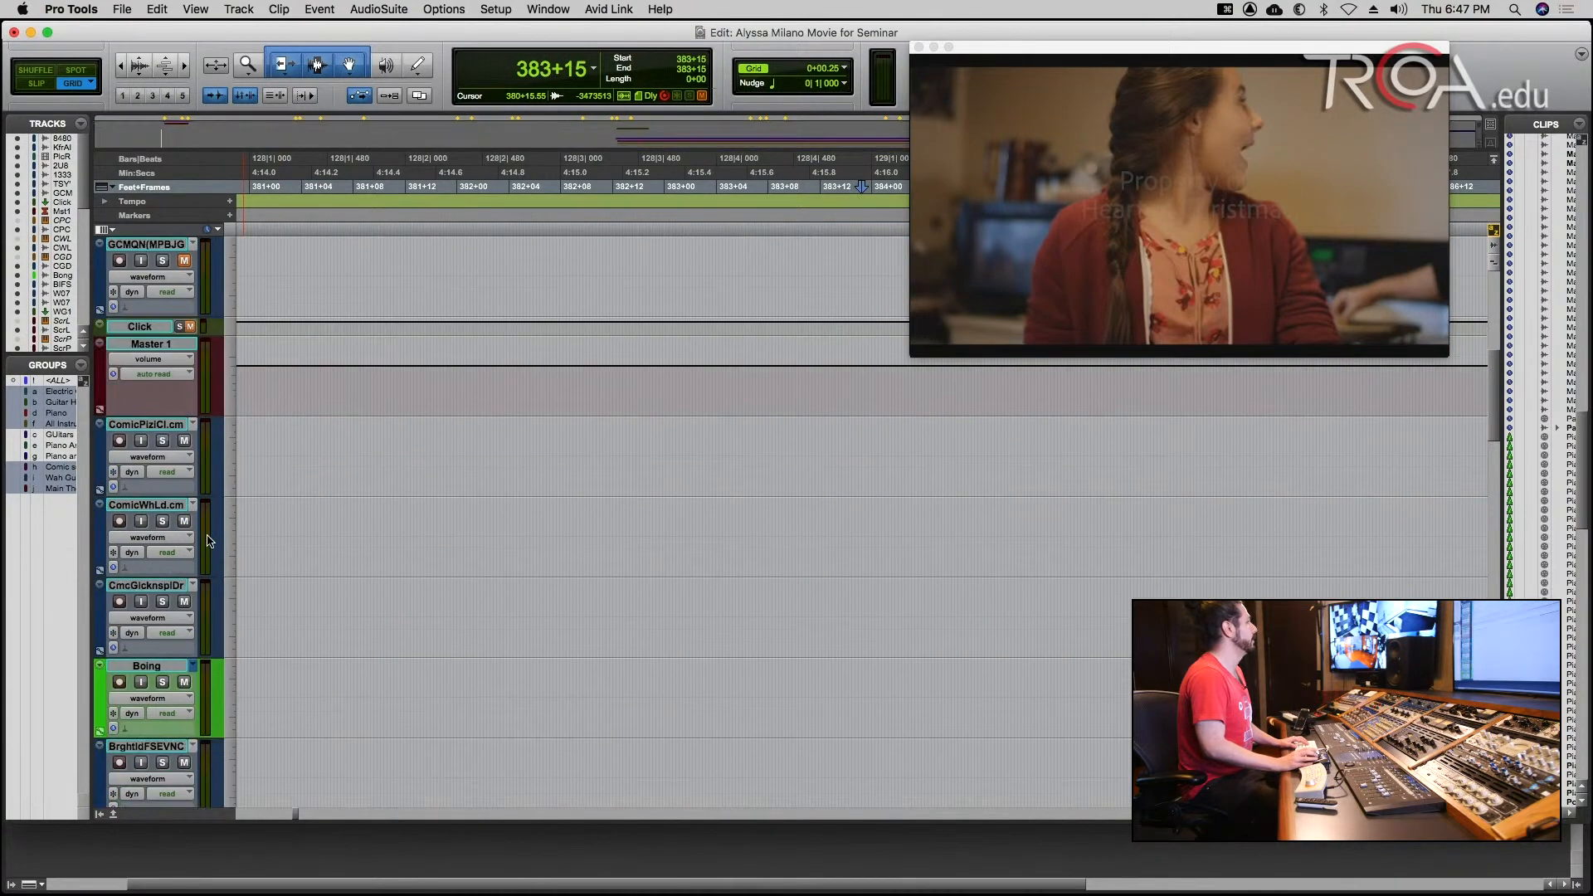
{"action": "left_click", "coordinate": [182, 444]}
{"action": "scroll", "coordinate": [185, 566], "scroll_direction": "down", "scroll_amount": 1}
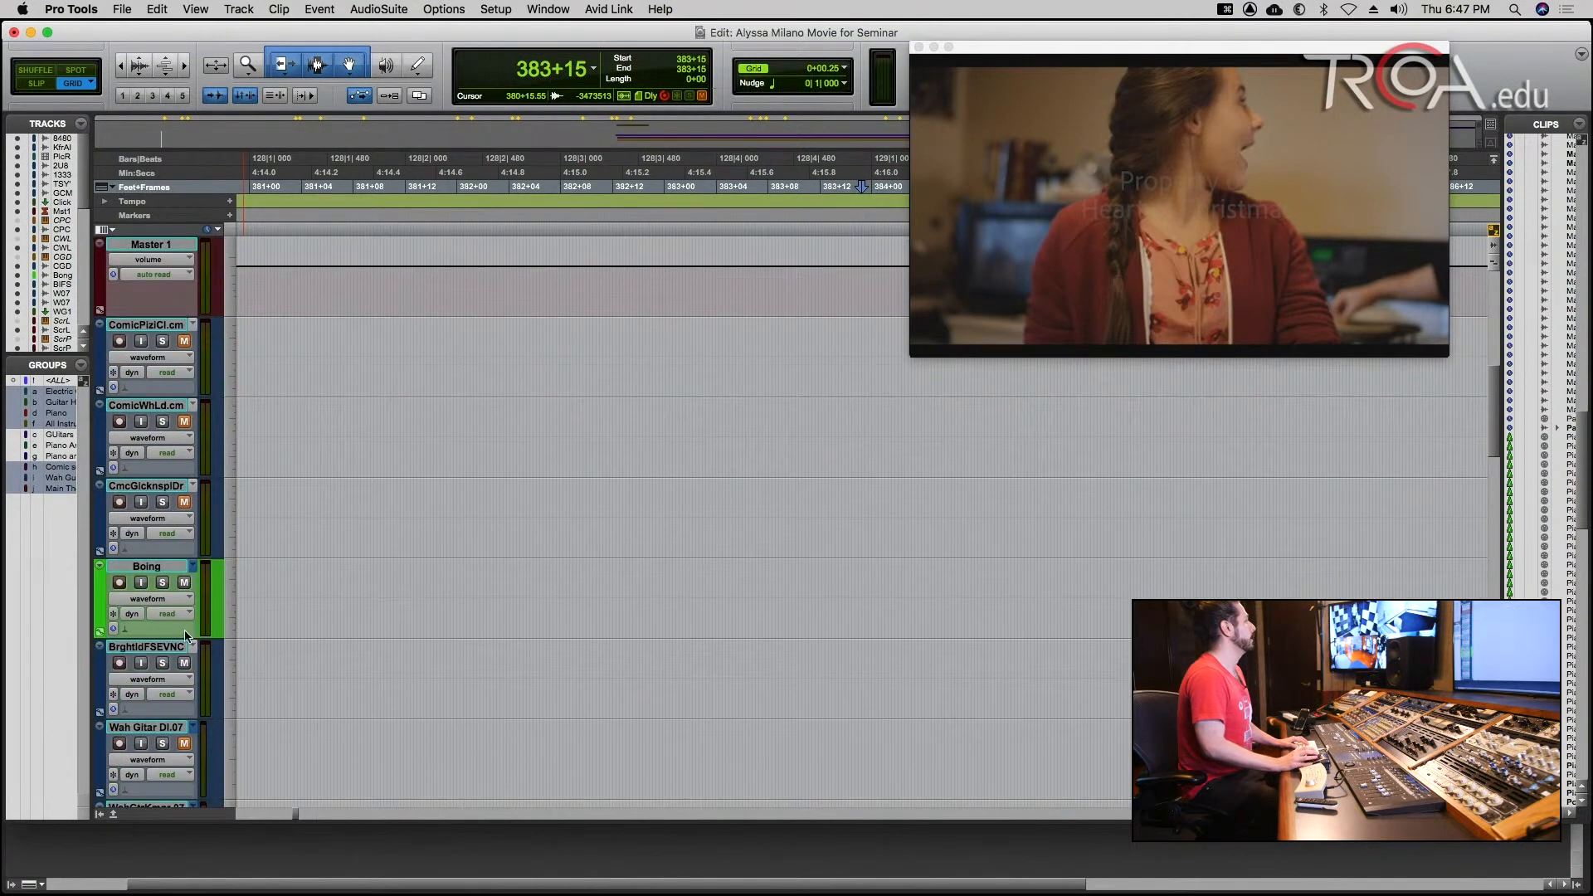
{"action": "scroll", "coordinate": [184, 572], "scroll_direction": "down", "scroll_amount": 1}
{"action": "left_click", "coordinate": [184, 502]}
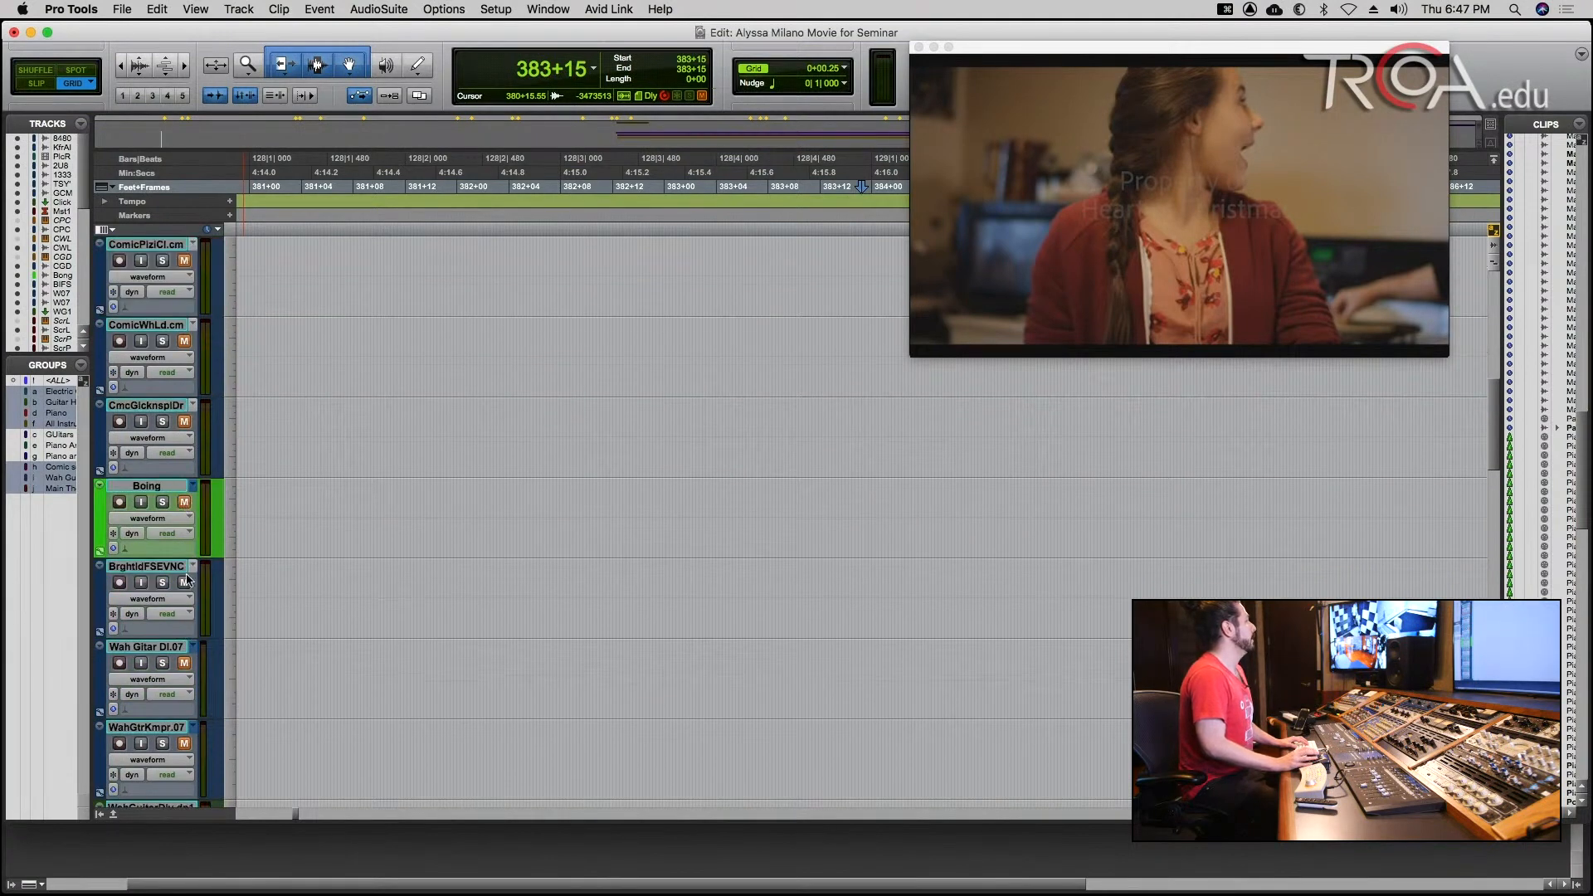
{"action": "scroll", "coordinate": [274, 580], "scroll_direction": "down", "scroll_amount": 5}
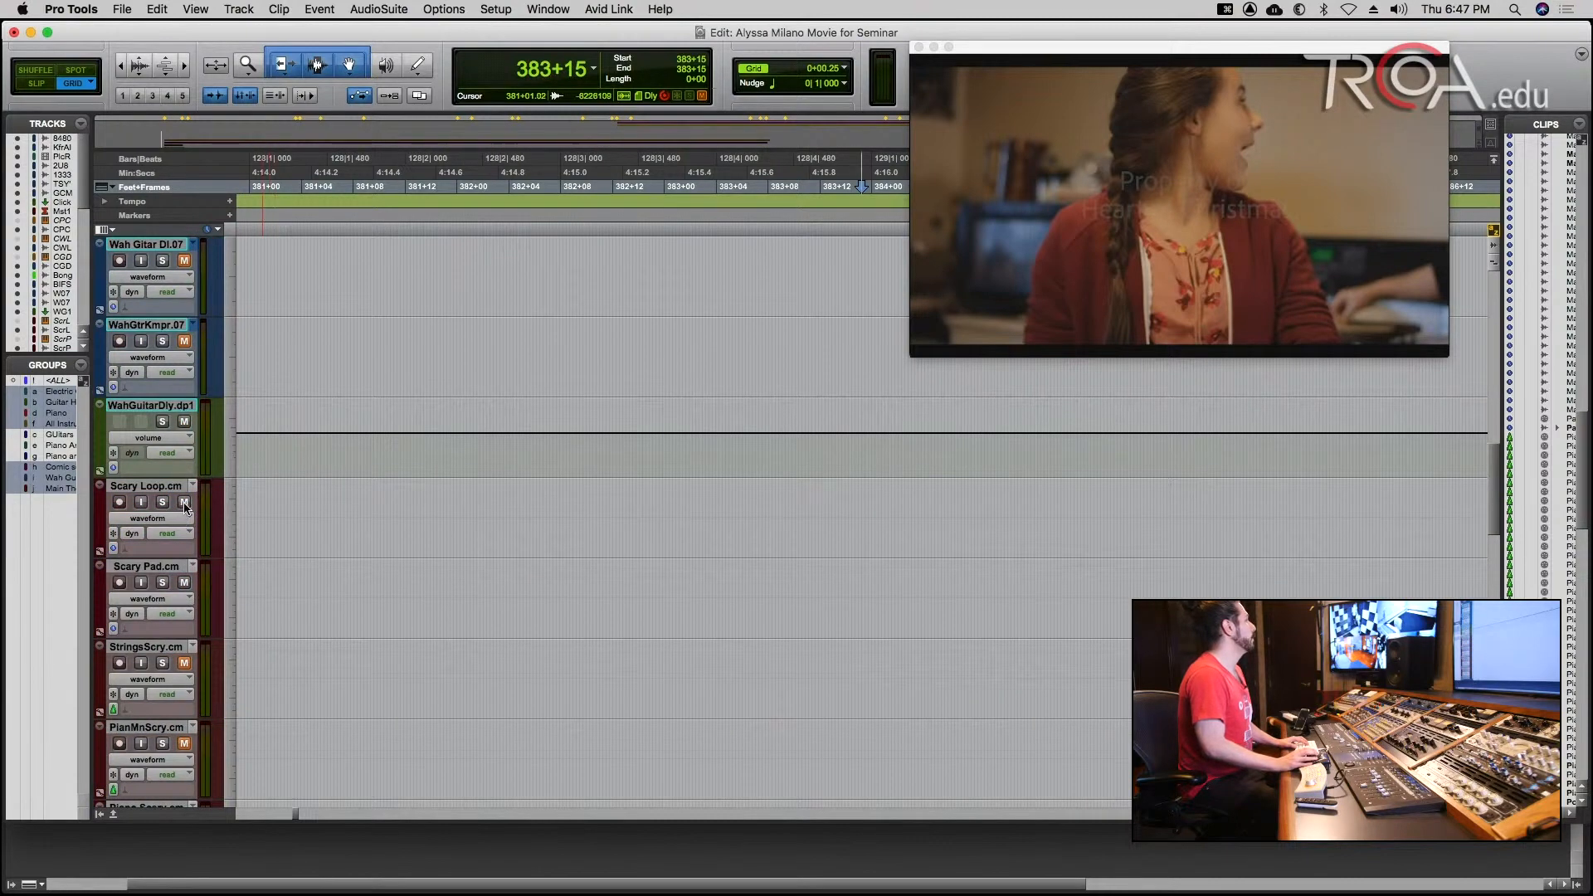
{"action": "scroll", "coordinate": [185, 508], "scroll_direction": "down", "scroll_amount": 2}
Solo the green KfrAdImgnryIns track above the Police Raid video track.
{"action": "scroll", "coordinate": [184, 508], "scroll_direction": "up", "scroll_amount": 5}
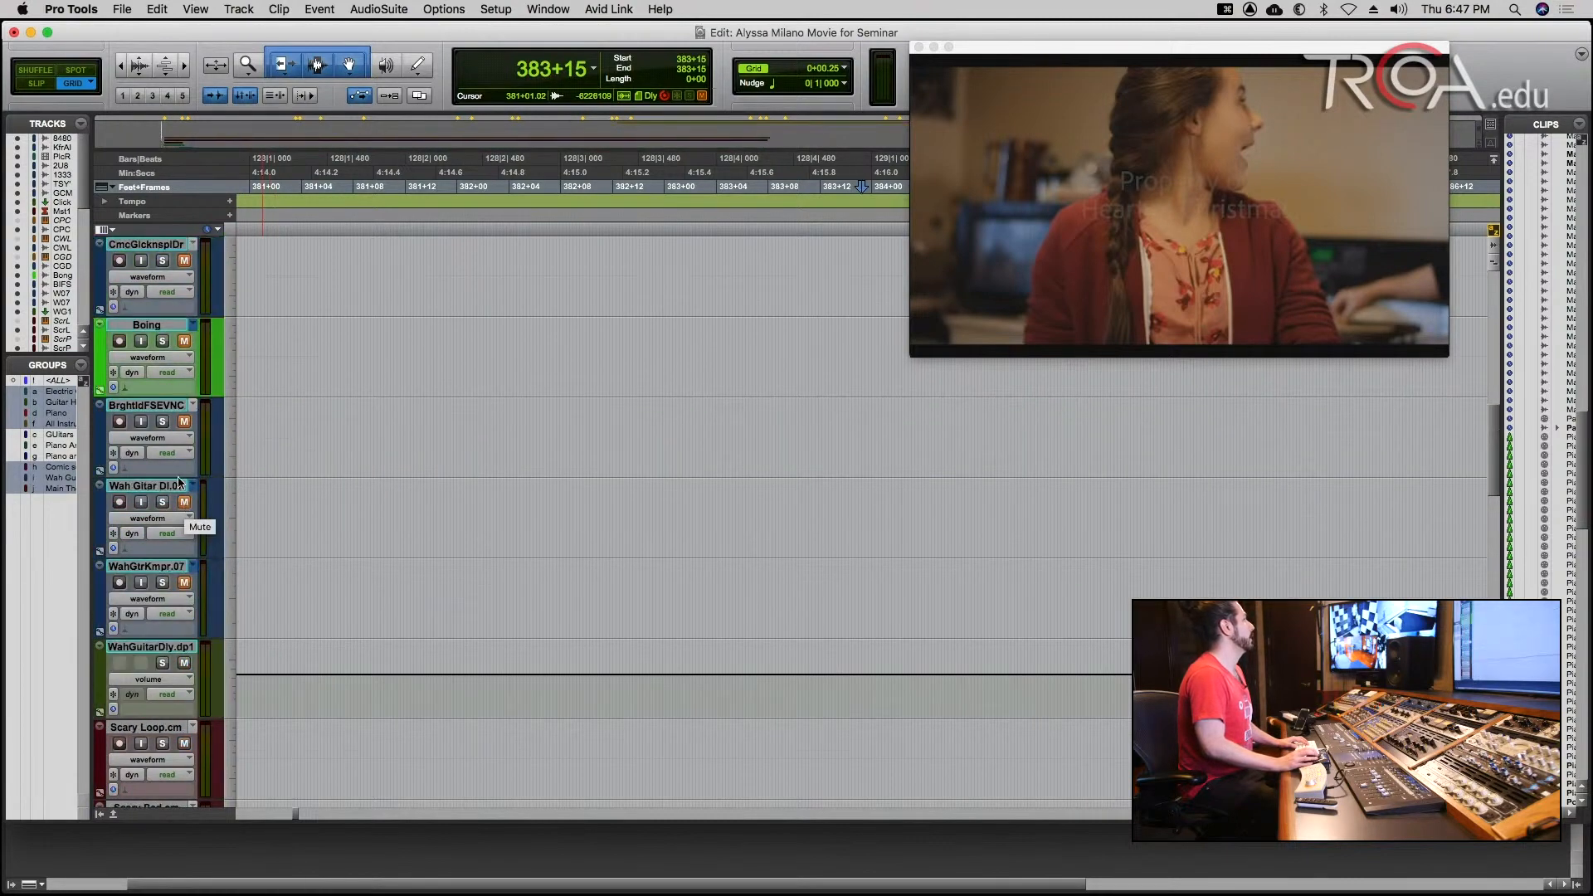
{"action": "scroll", "coordinate": [179, 481], "scroll_direction": "up", "scroll_amount": 3}
{"action": "scroll", "coordinate": [179, 481], "scroll_direction": "up", "scroll_amount": 6}
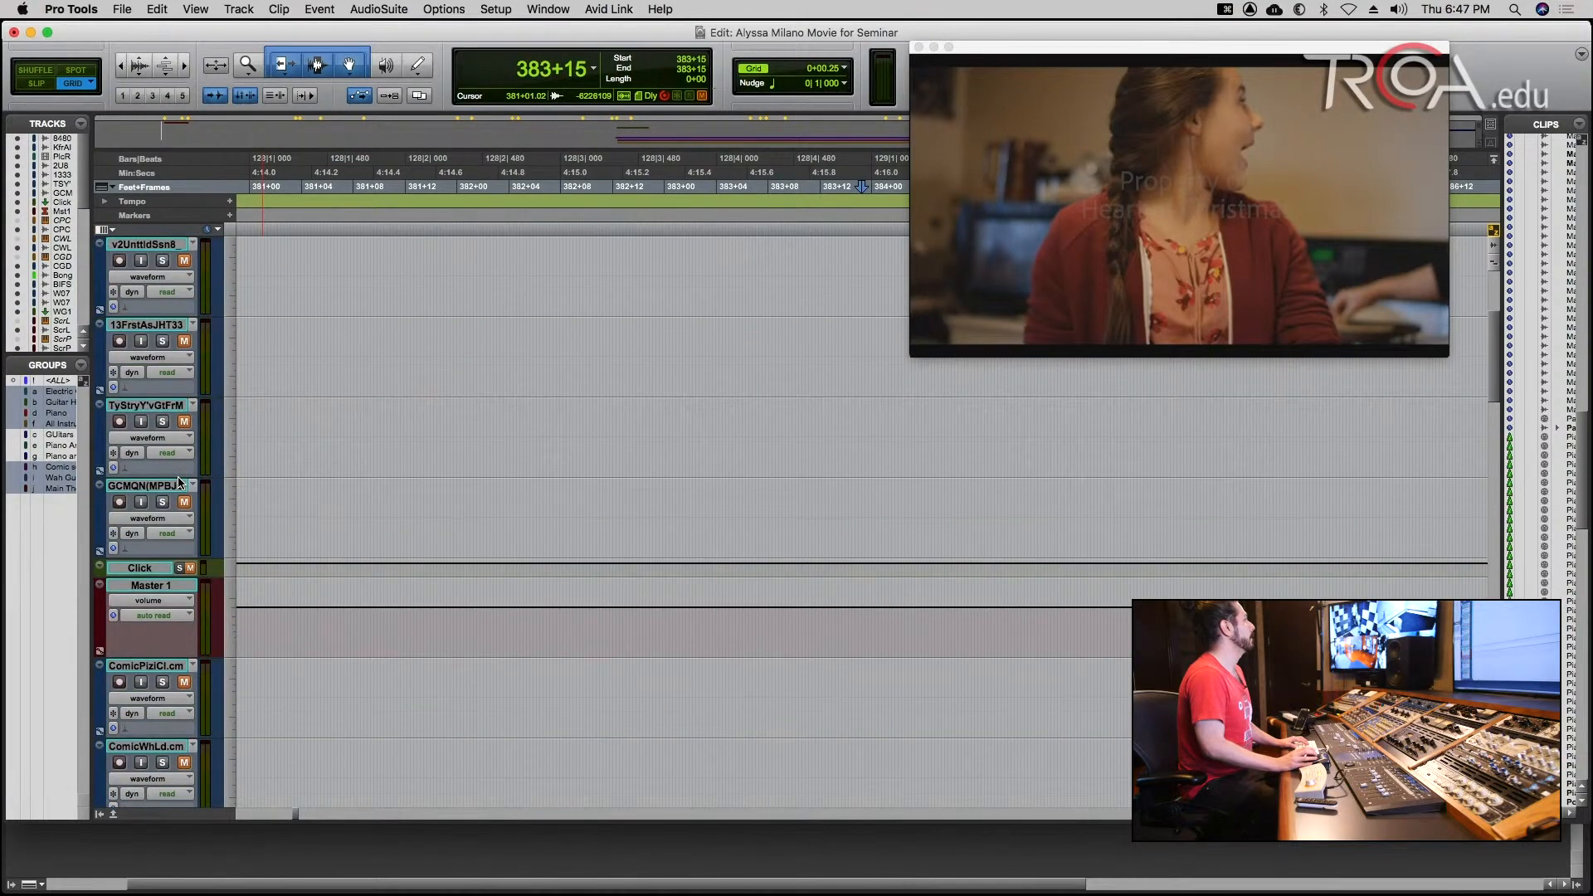
{"action": "left_click", "coordinate": [162, 341]}
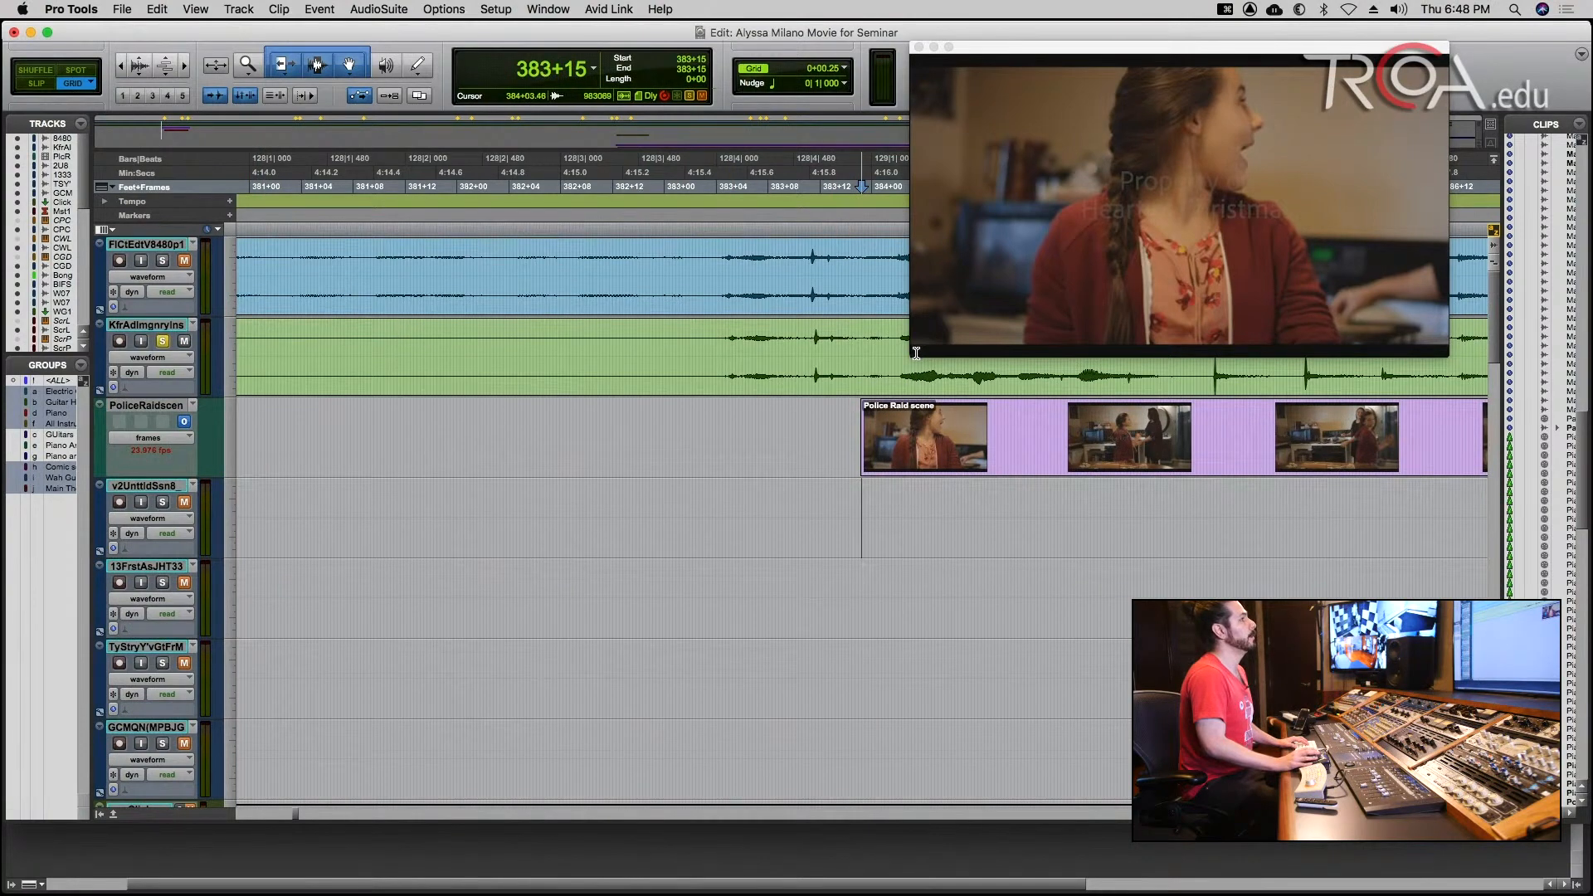
Enlarge the video window and play the Police Raid scene from 383+15, dismissing the video engine alert and stopping playback.
{"action": "left_click_drag", "start_coordinate": [911, 356], "coordinate": [634, 508]}
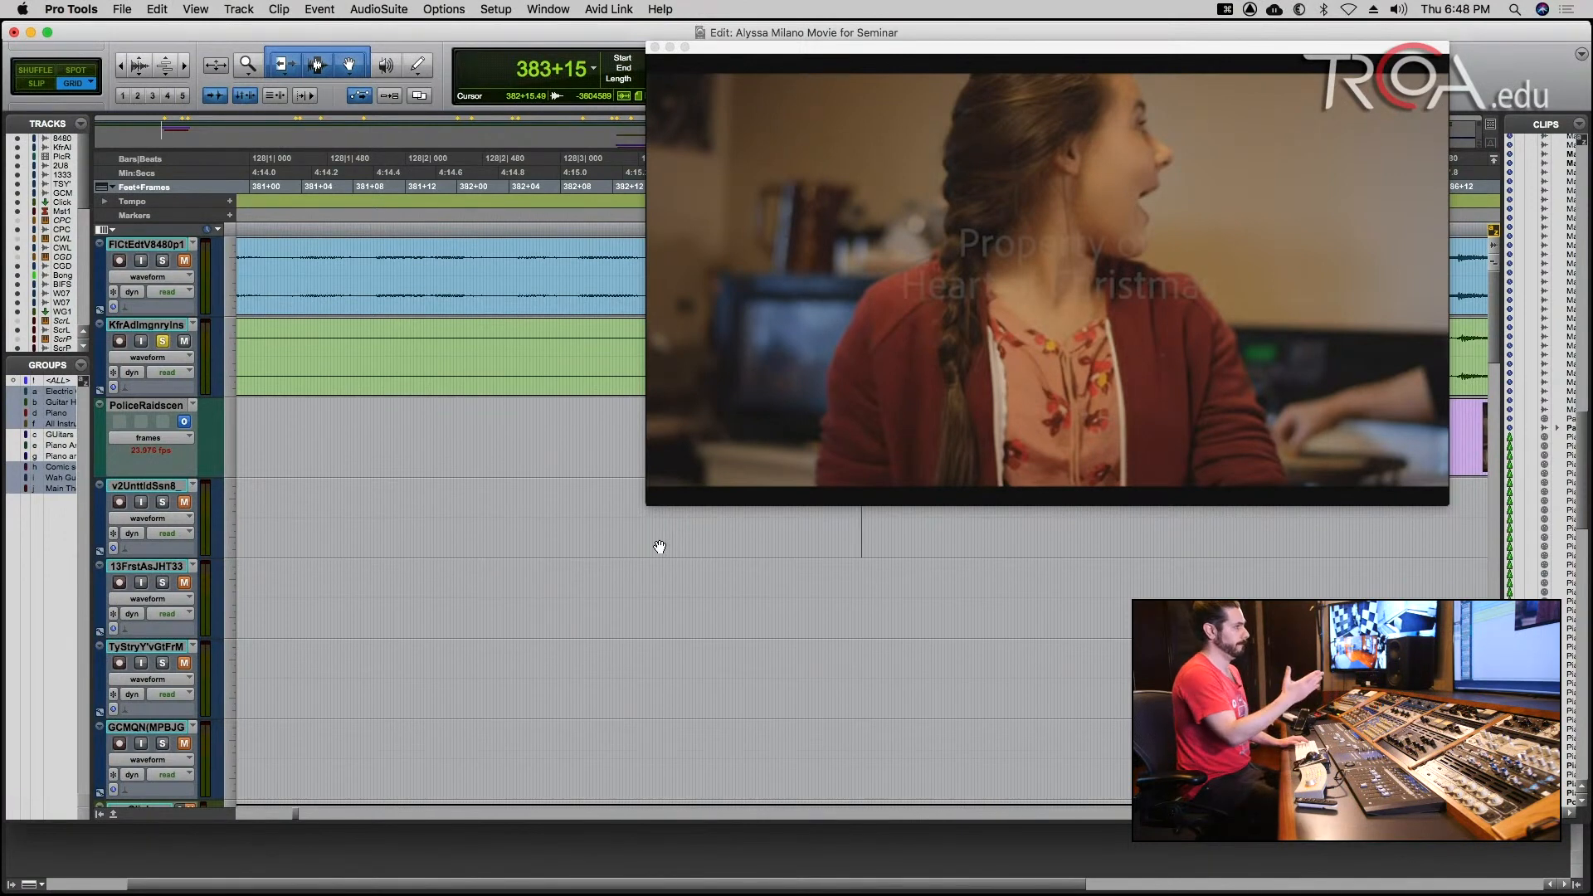
{"action": "key", "text": "space"}
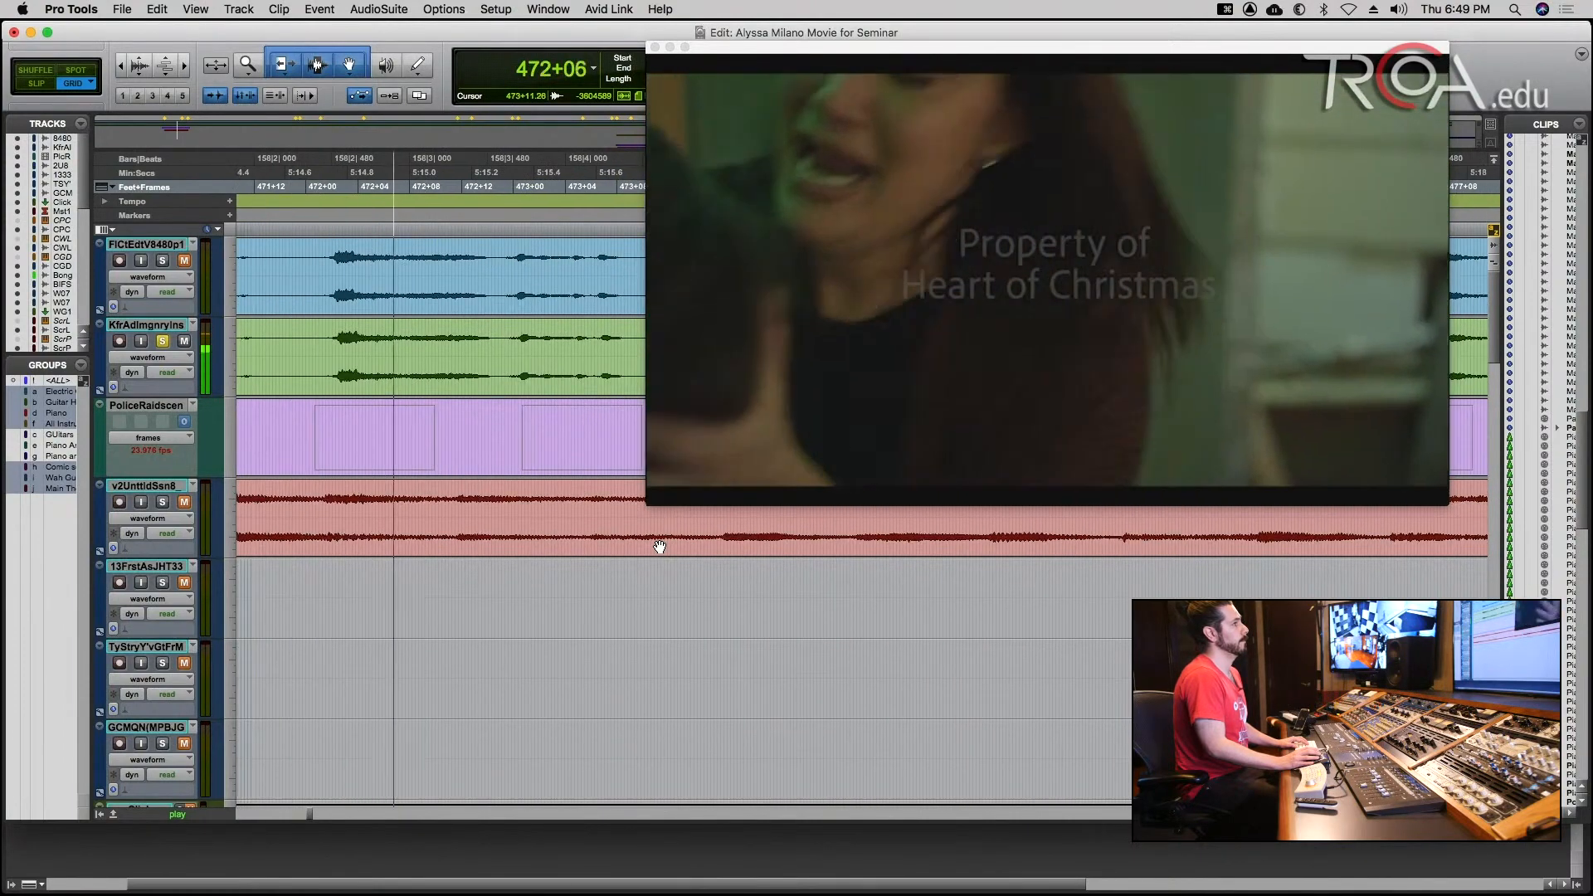
{"action": "key", "text": "r"}
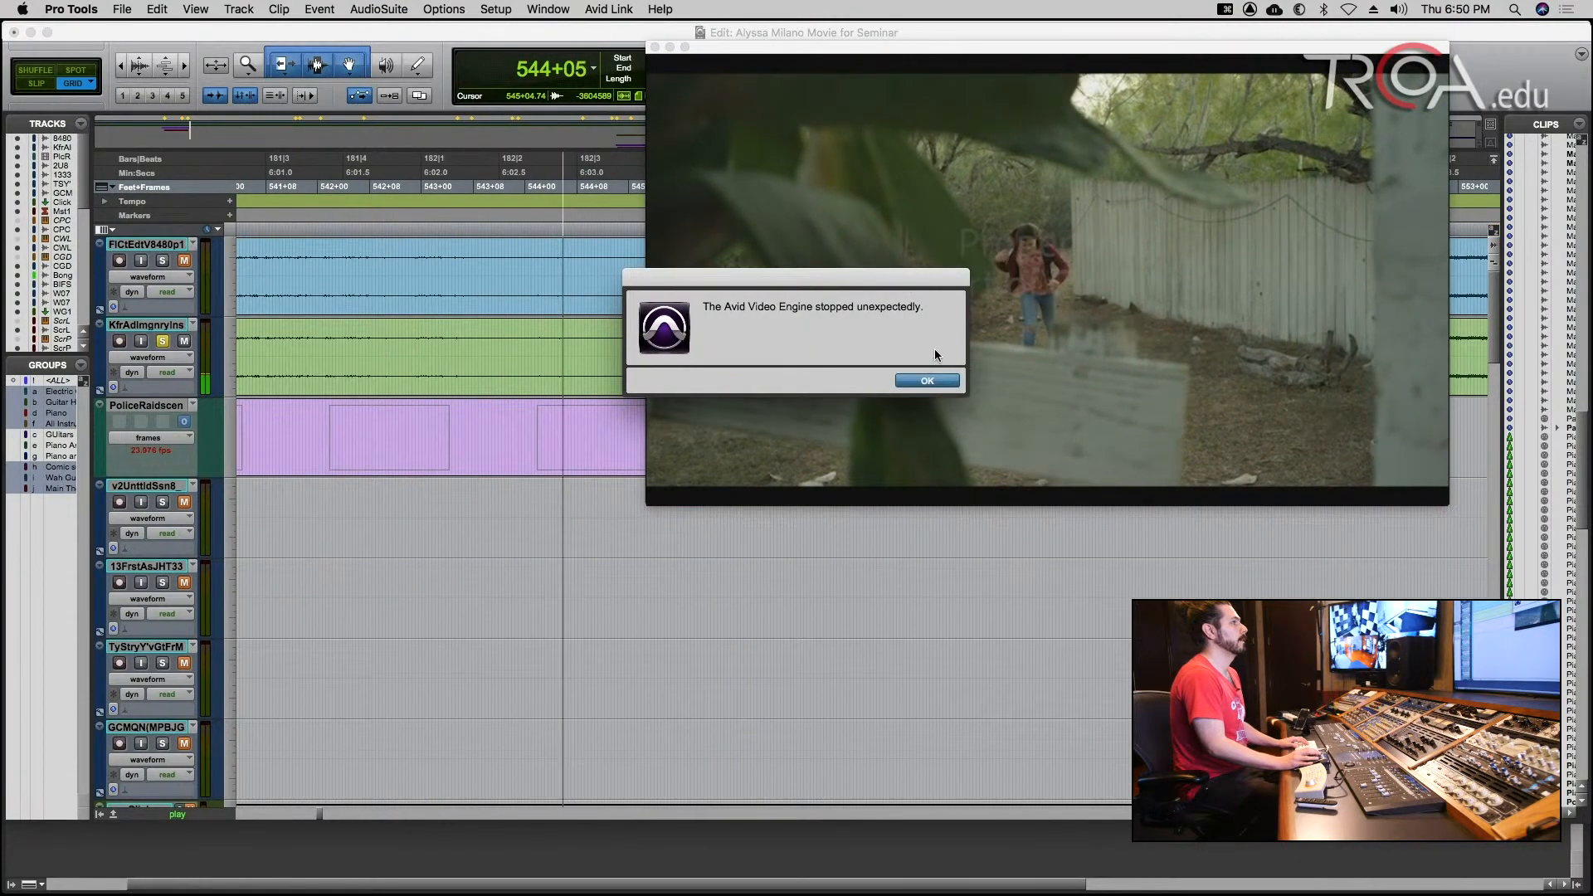
{"action": "left_click", "coordinate": [928, 380]}
{"action": "key", "text": "space"}
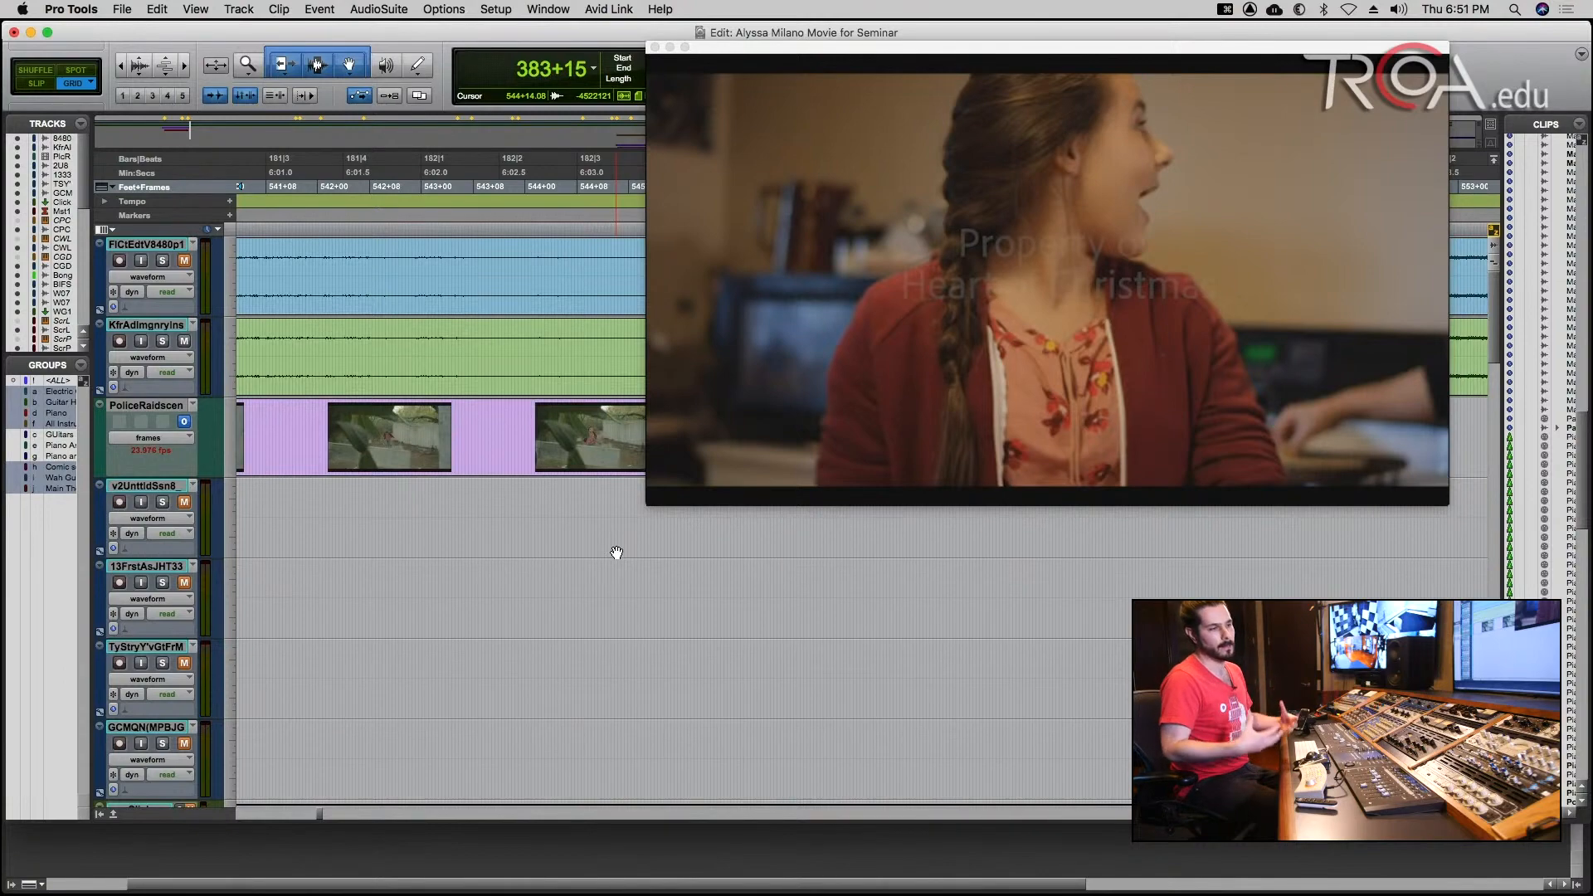
Examine how the scary music clips, from Scary Loop.cm to Scary Scene Pads.cm, are laid out against the Police Raid scene.
{"action": "key", "text": "r"}
{"action": "key", "text": "r"}
{"action": "key", "text": "r"}
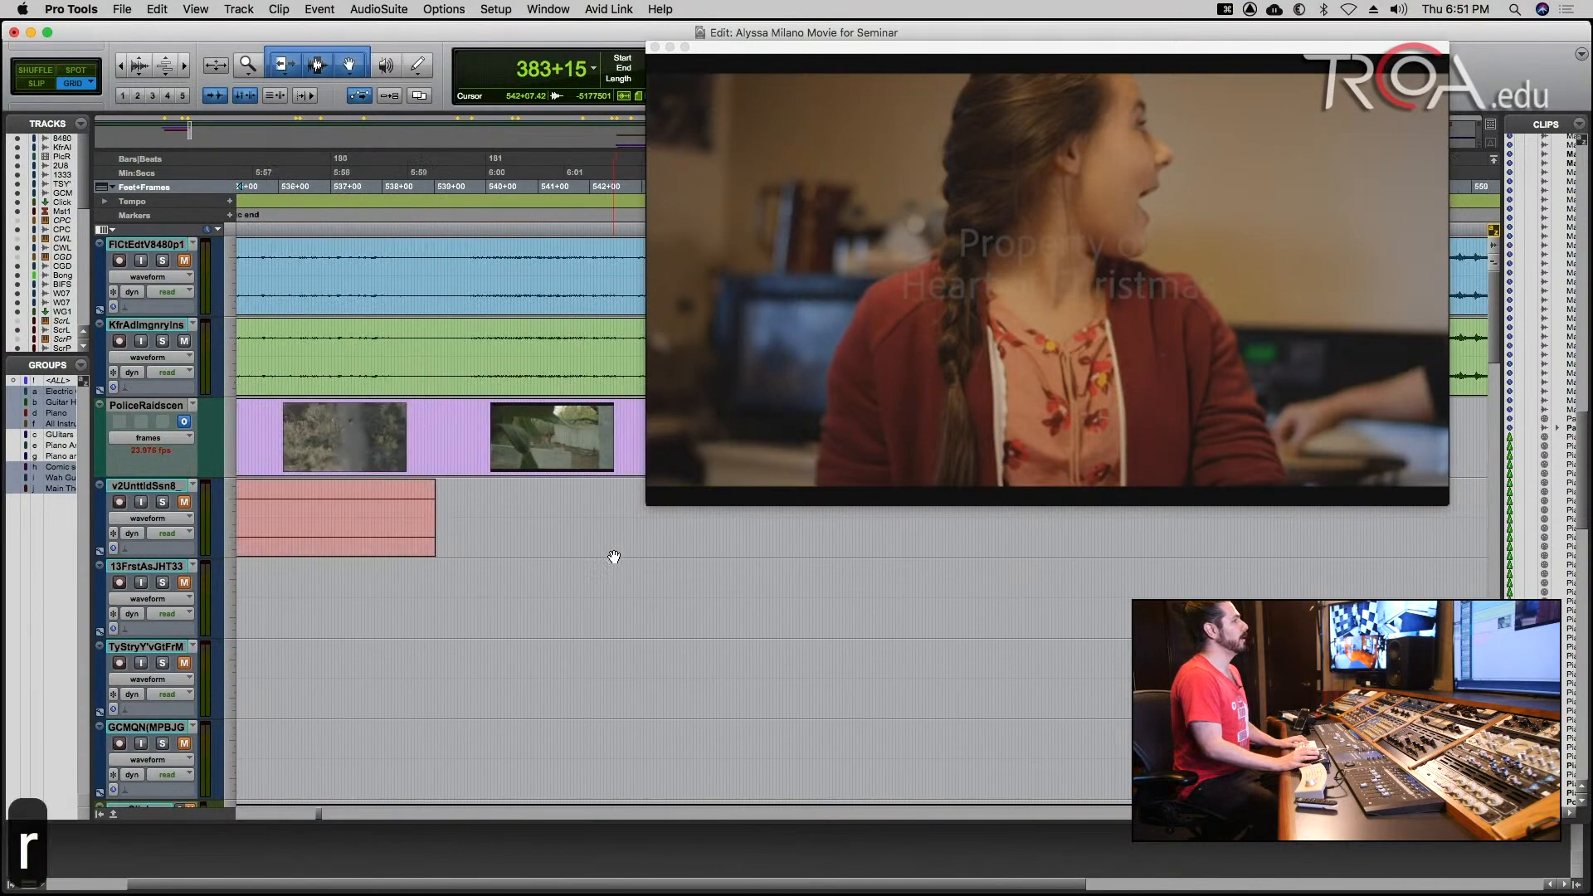
{"action": "key", "text": "r"}
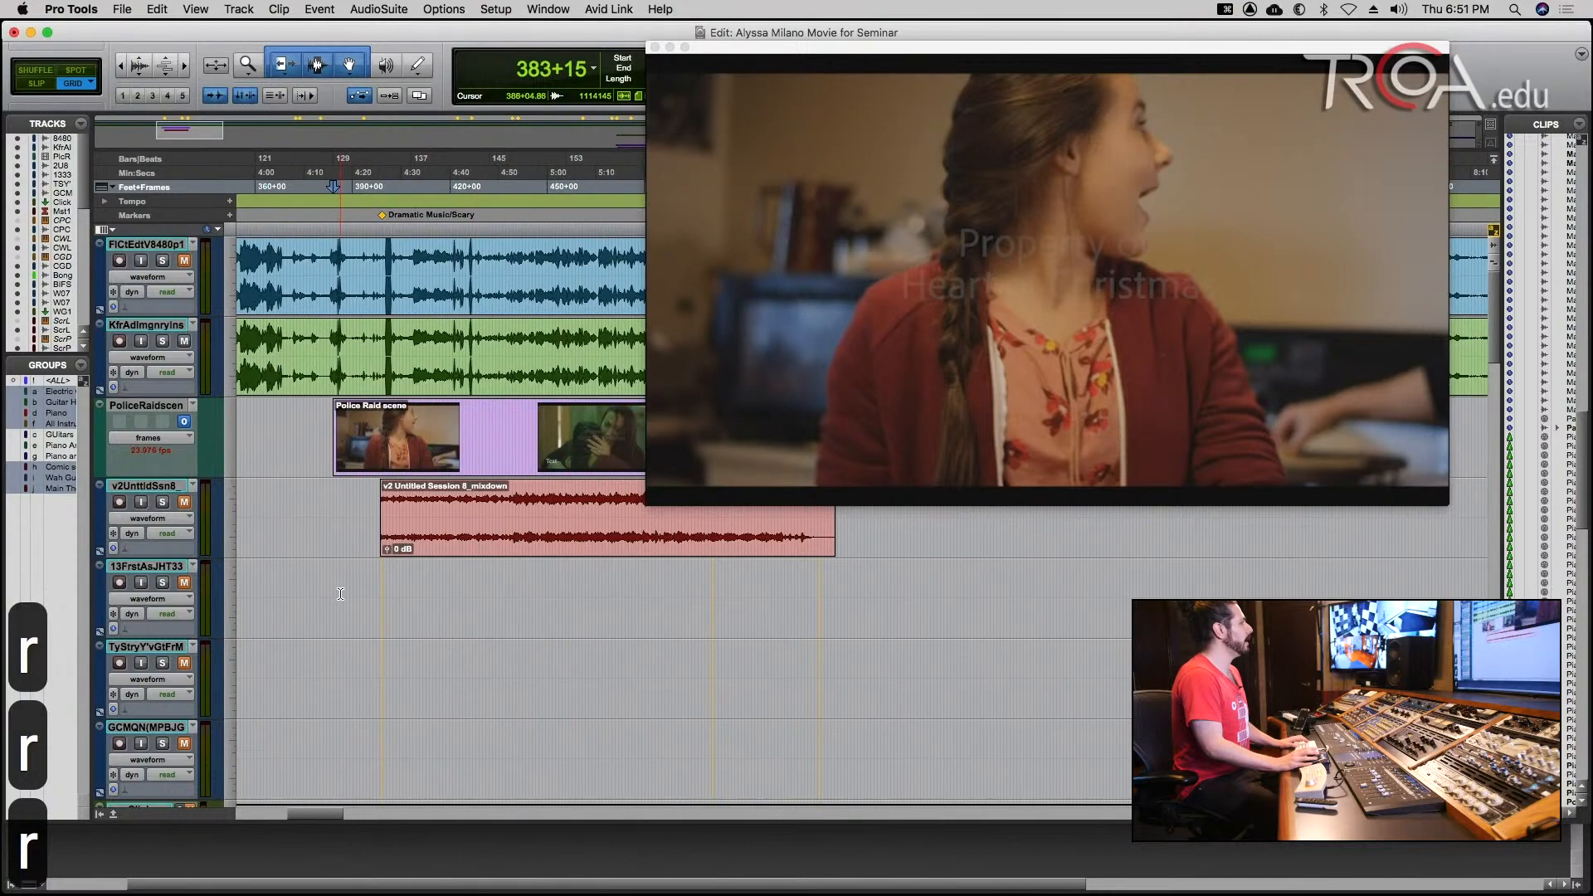
{"action": "scroll", "coordinate": [340, 594], "scroll_direction": "down", "scroll_amount": 5}
{"action": "scroll", "coordinate": [341, 594], "scroll_direction": "down", "scroll_amount": 10}
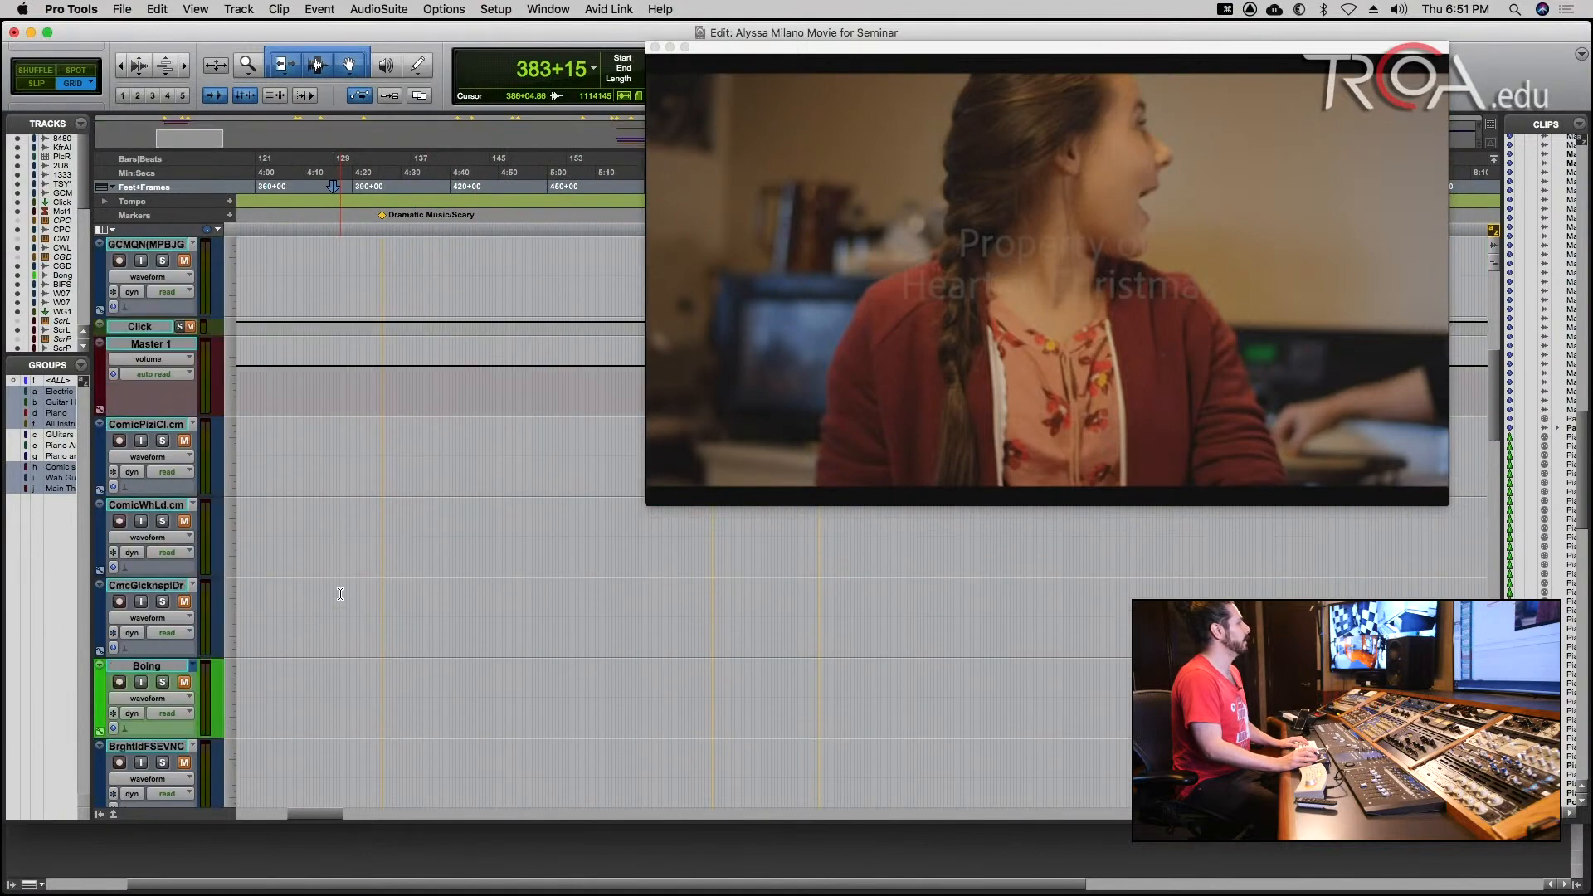
{"action": "scroll", "coordinate": [340, 594], "scroll_direction": "down", "scroll_amount": 2}
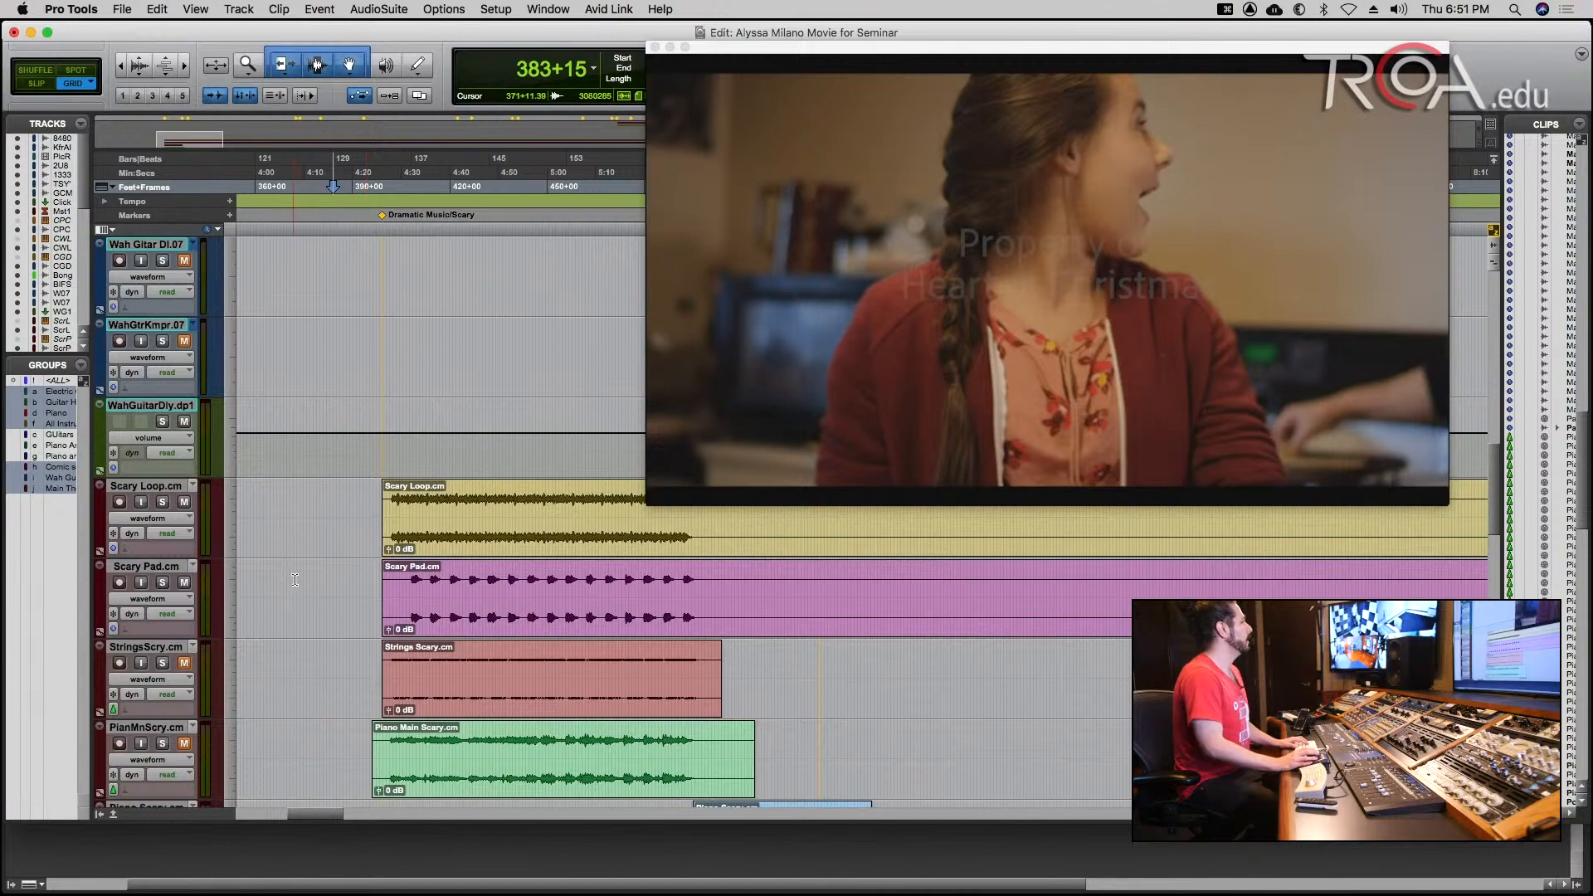
{"action": "scroll", "coordinate": [307, 571], "scroll_direction": "down", "scroll_amount": 6}
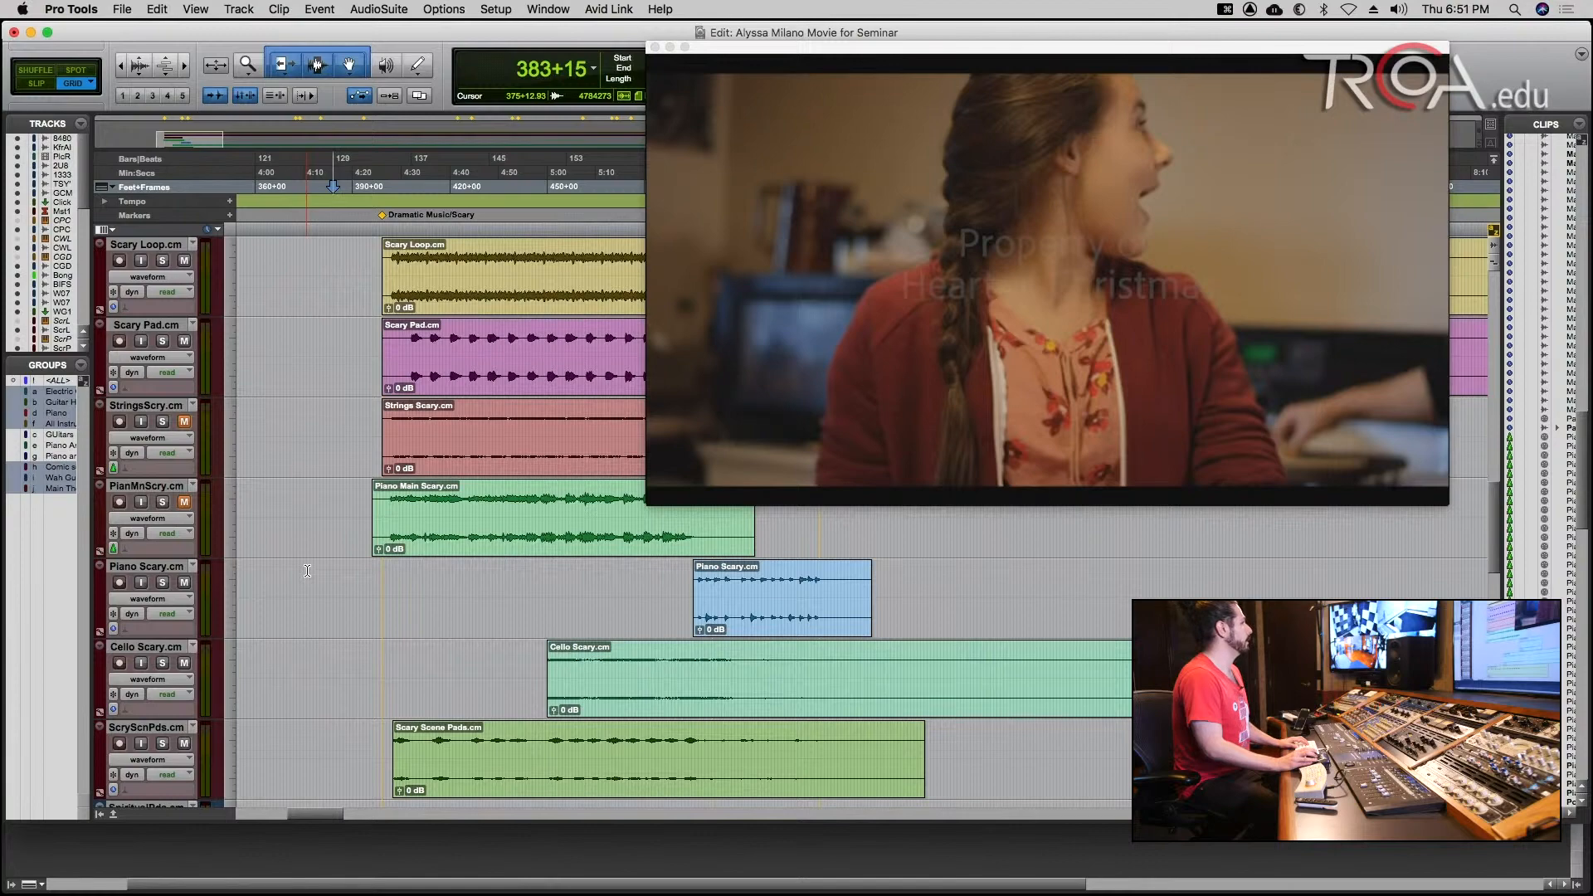
{"action": "scroll", "coordinate": [307, 571], "scroll_direction": "up", "scroll_amount": 2}
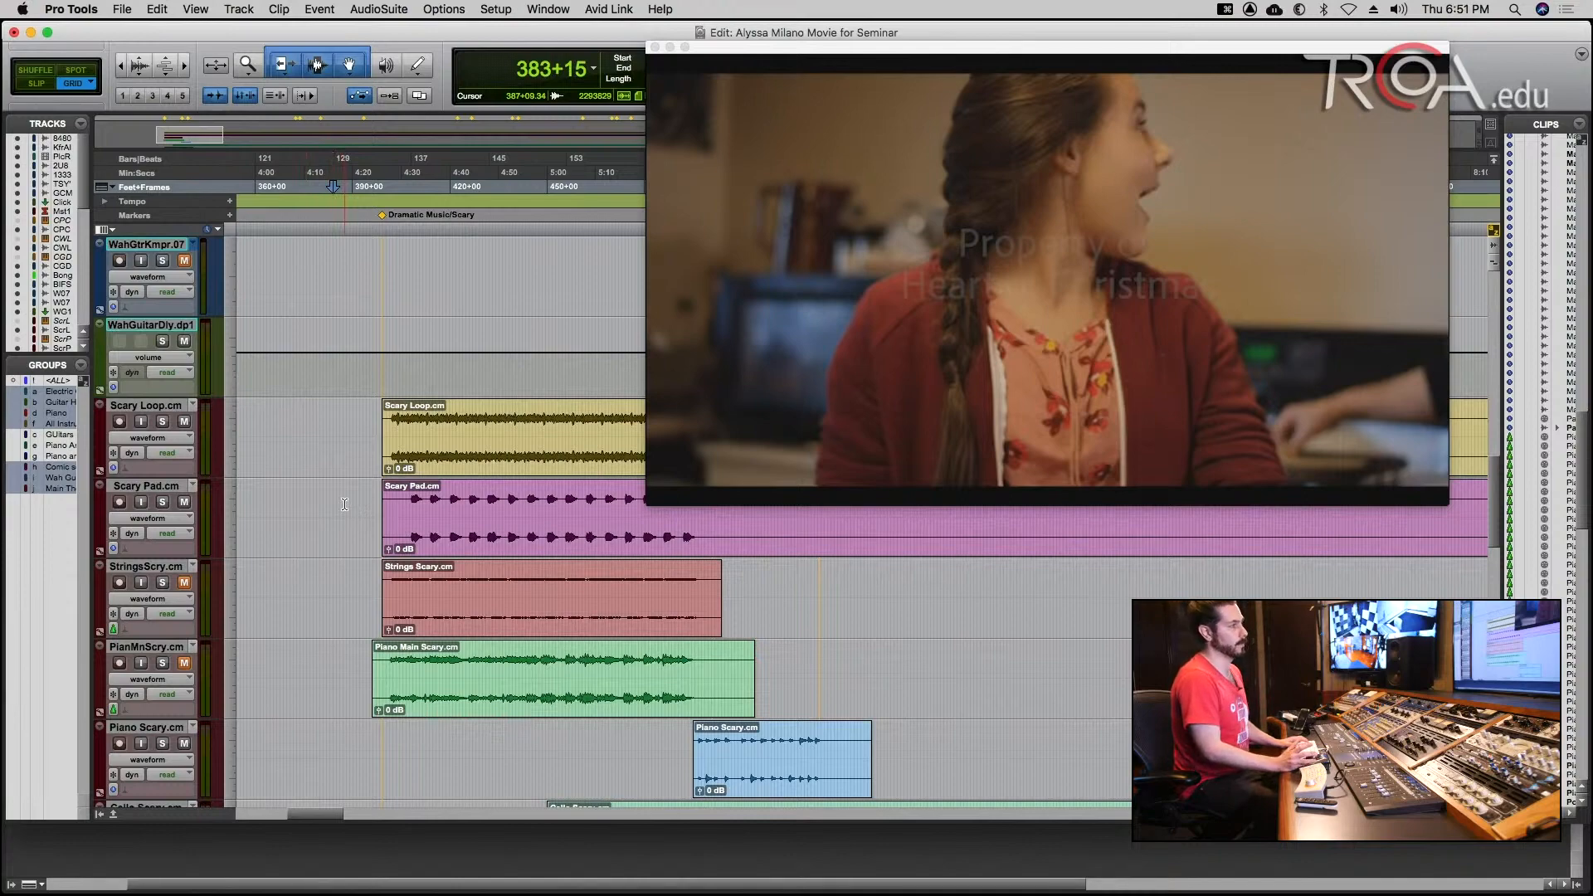
Play the Police Raid scene from 383+15 with its scary music tracks, dismiss the video engine alert and stop playback.
{"action": "key", "text": "space"}
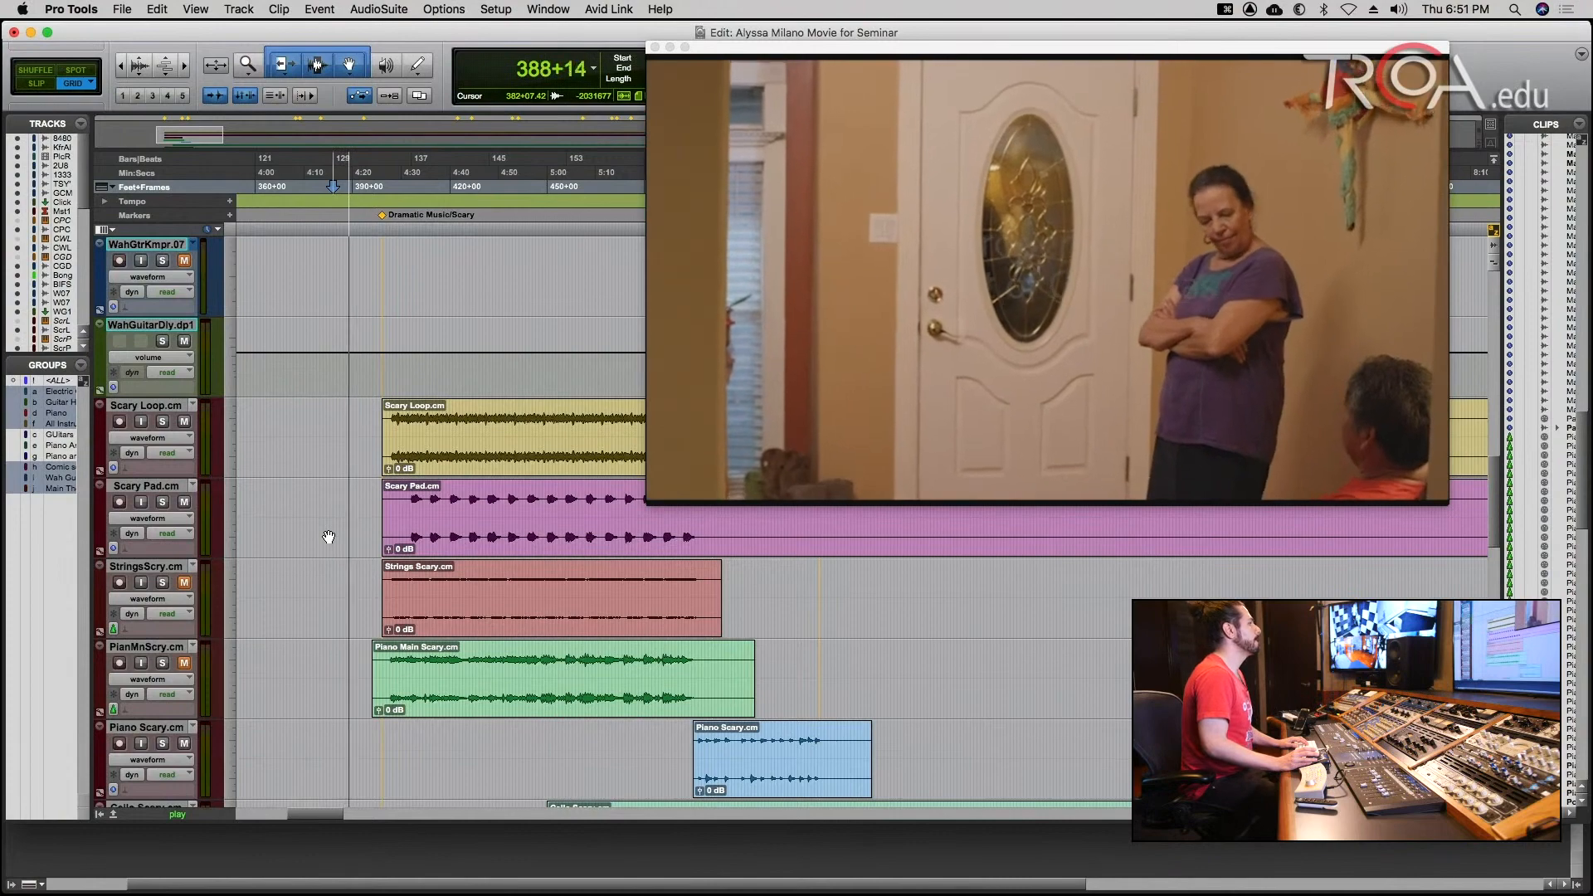
{"action": "scroll", "coordinate": [329, 537], "scroll_direction": "up", "scroll_amount": 10}
{"action": "scroll", "coordinate": [329, 536], "scroll_direction": "up", "scroll_amount": 5}
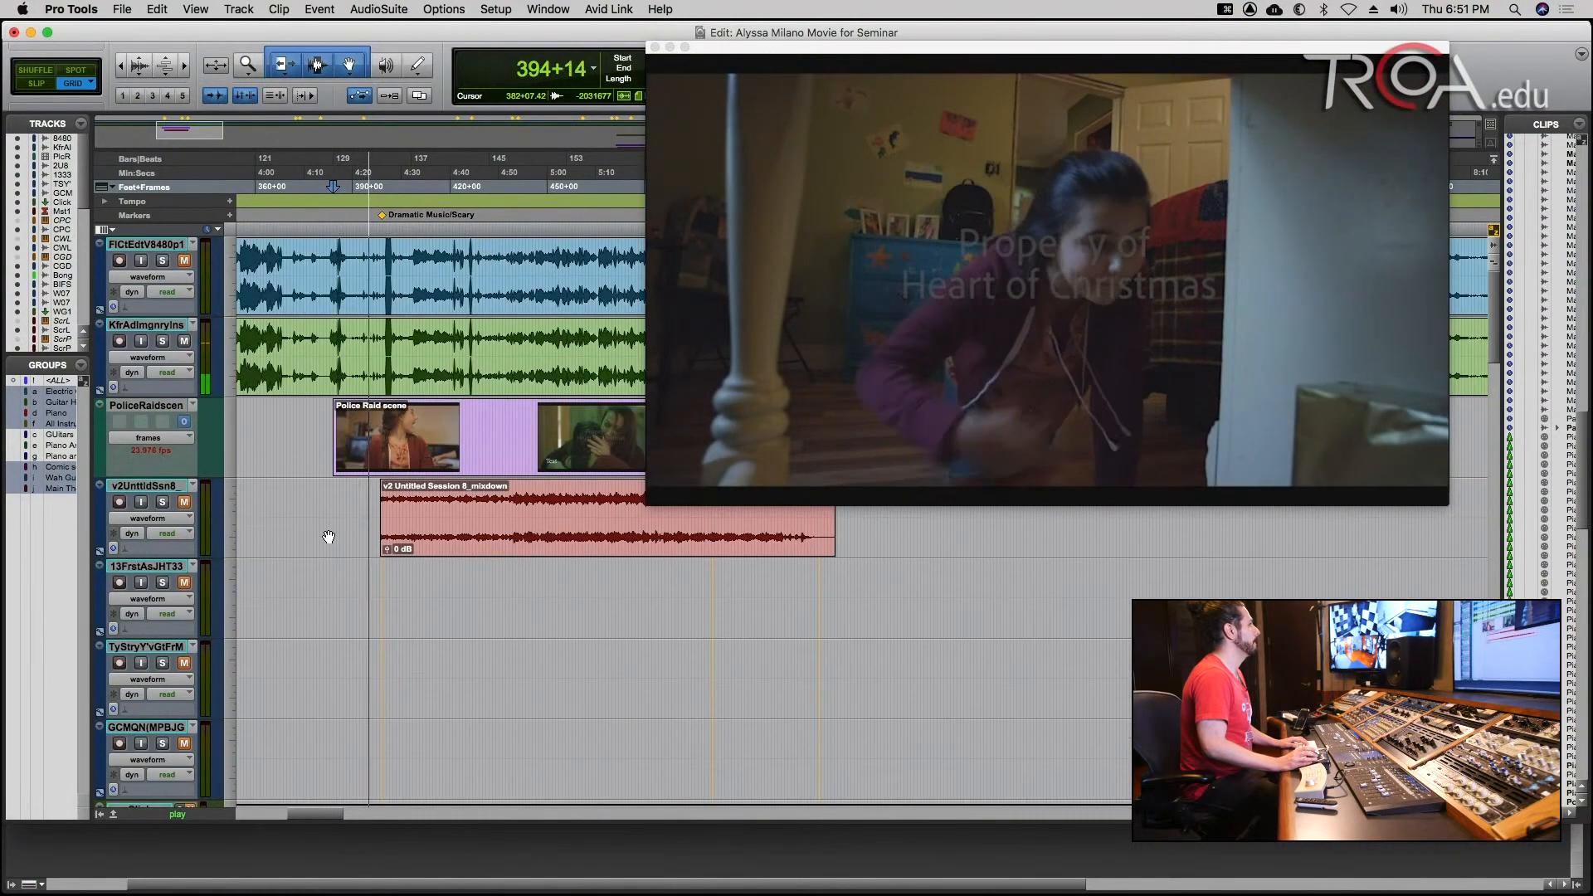
{"action": "scroll", "coordinate": [328, 537], "scroll_direction": "down", "scroll_amount": 15}
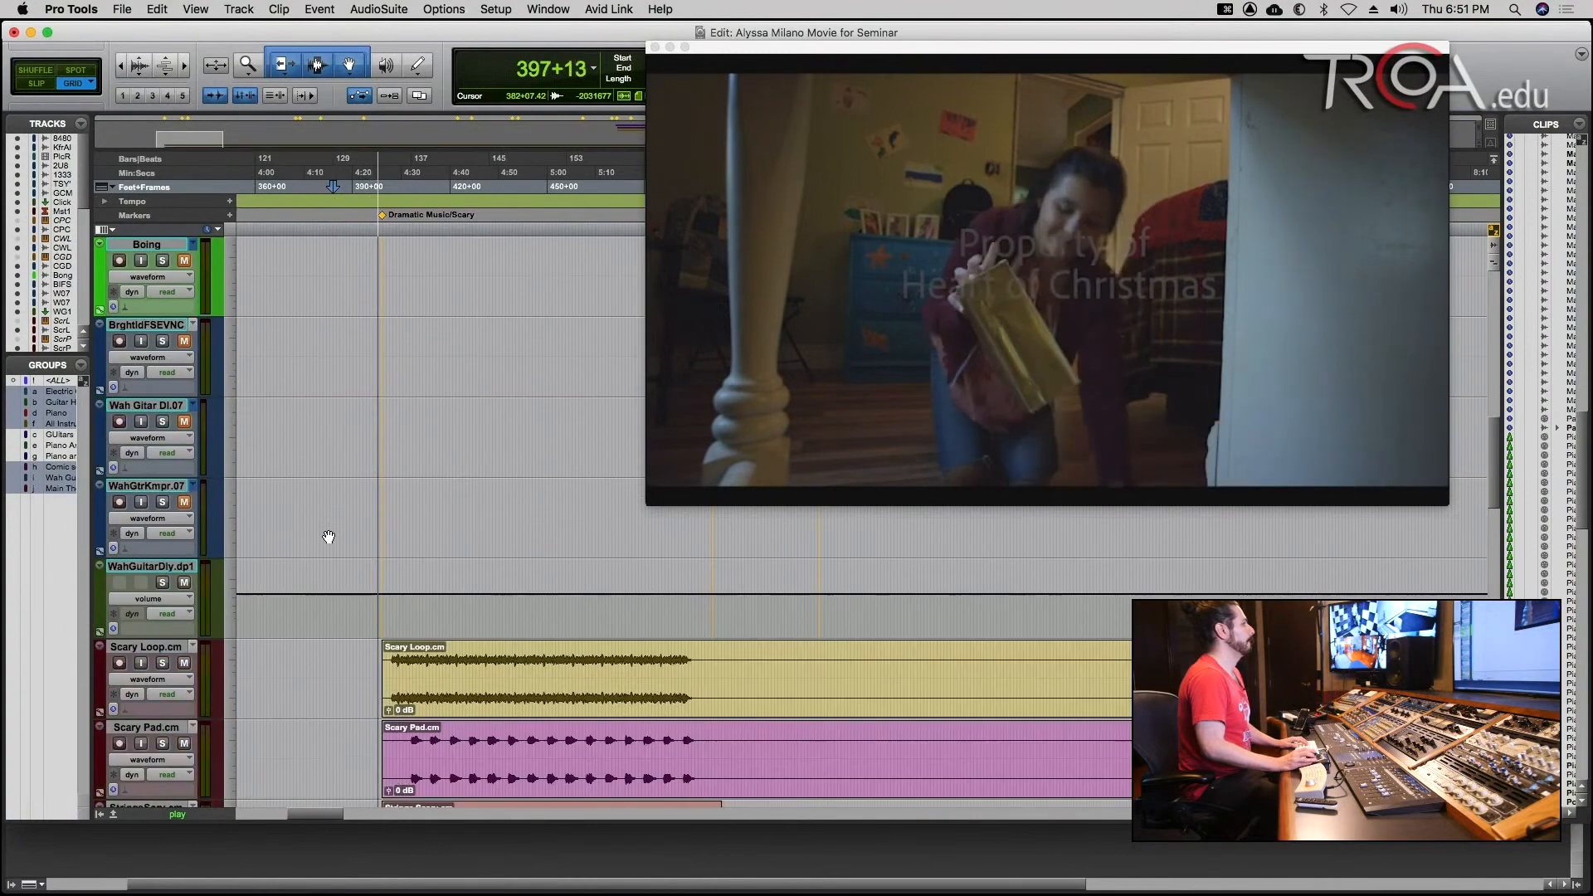
{"action": "scroll", "coordinate": [329, 537], "scroll_direction": "down", "scroll_amount": 3}
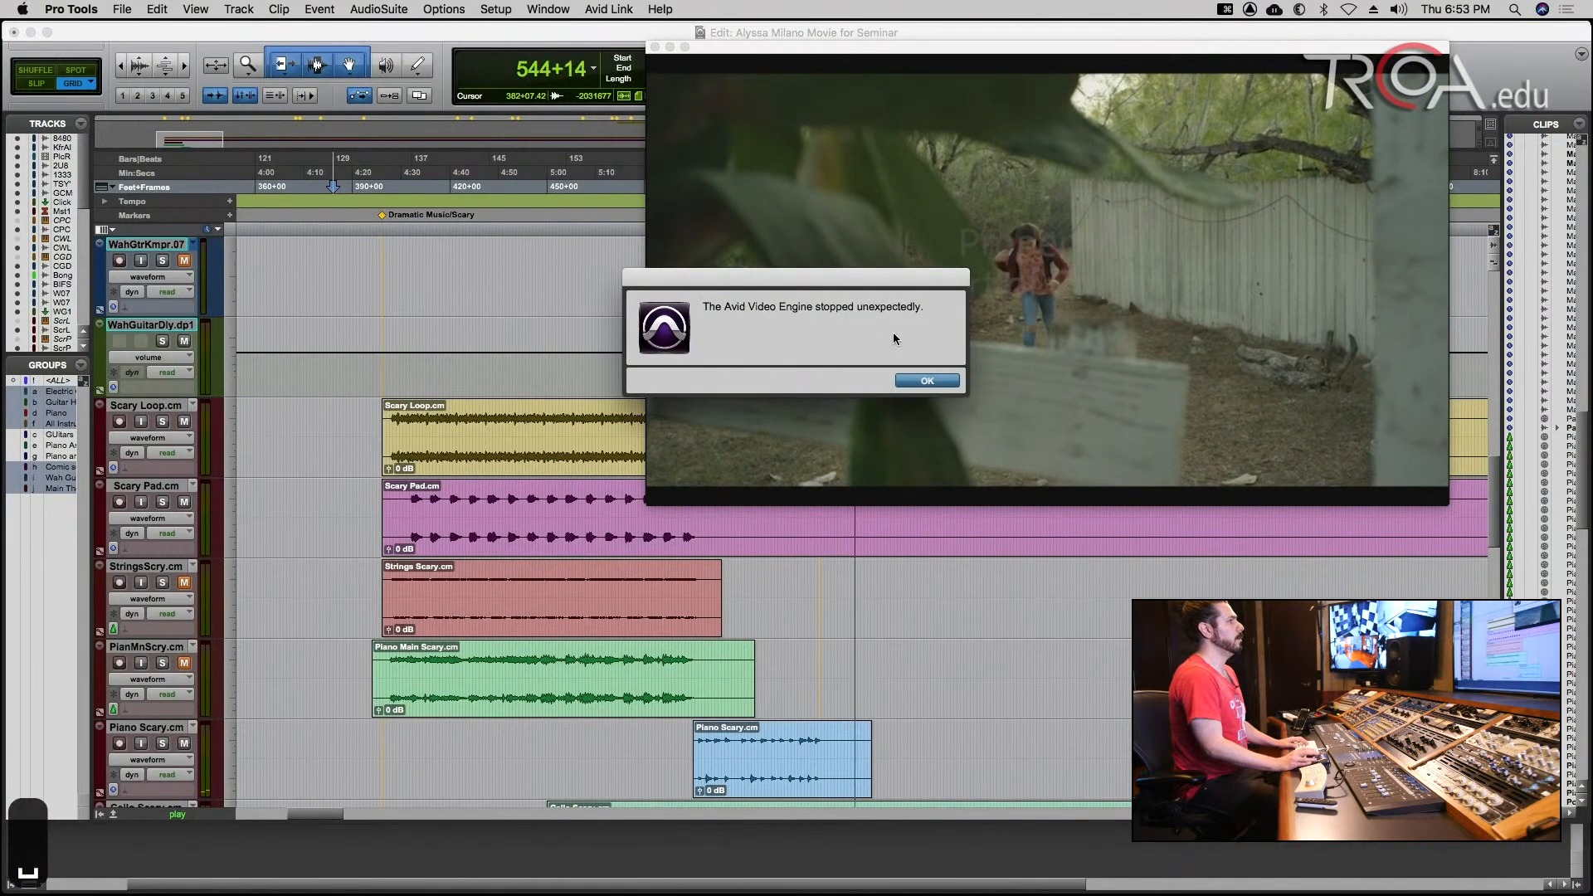
{"action": "left_click", "coordinate": [927, 381]}
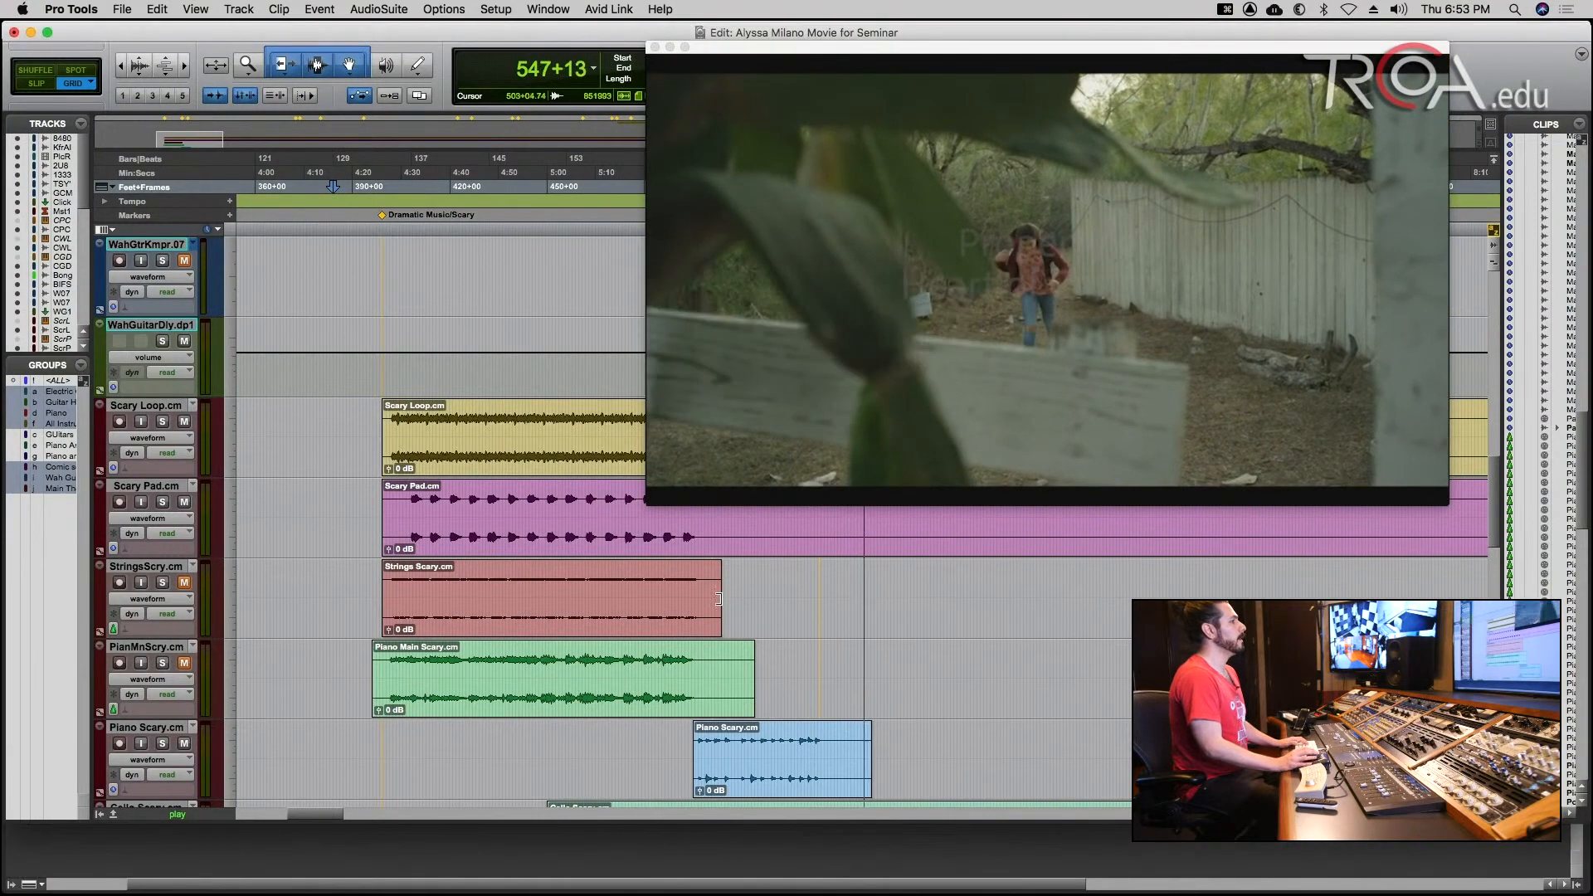
{"action": "key", "text": "space"}
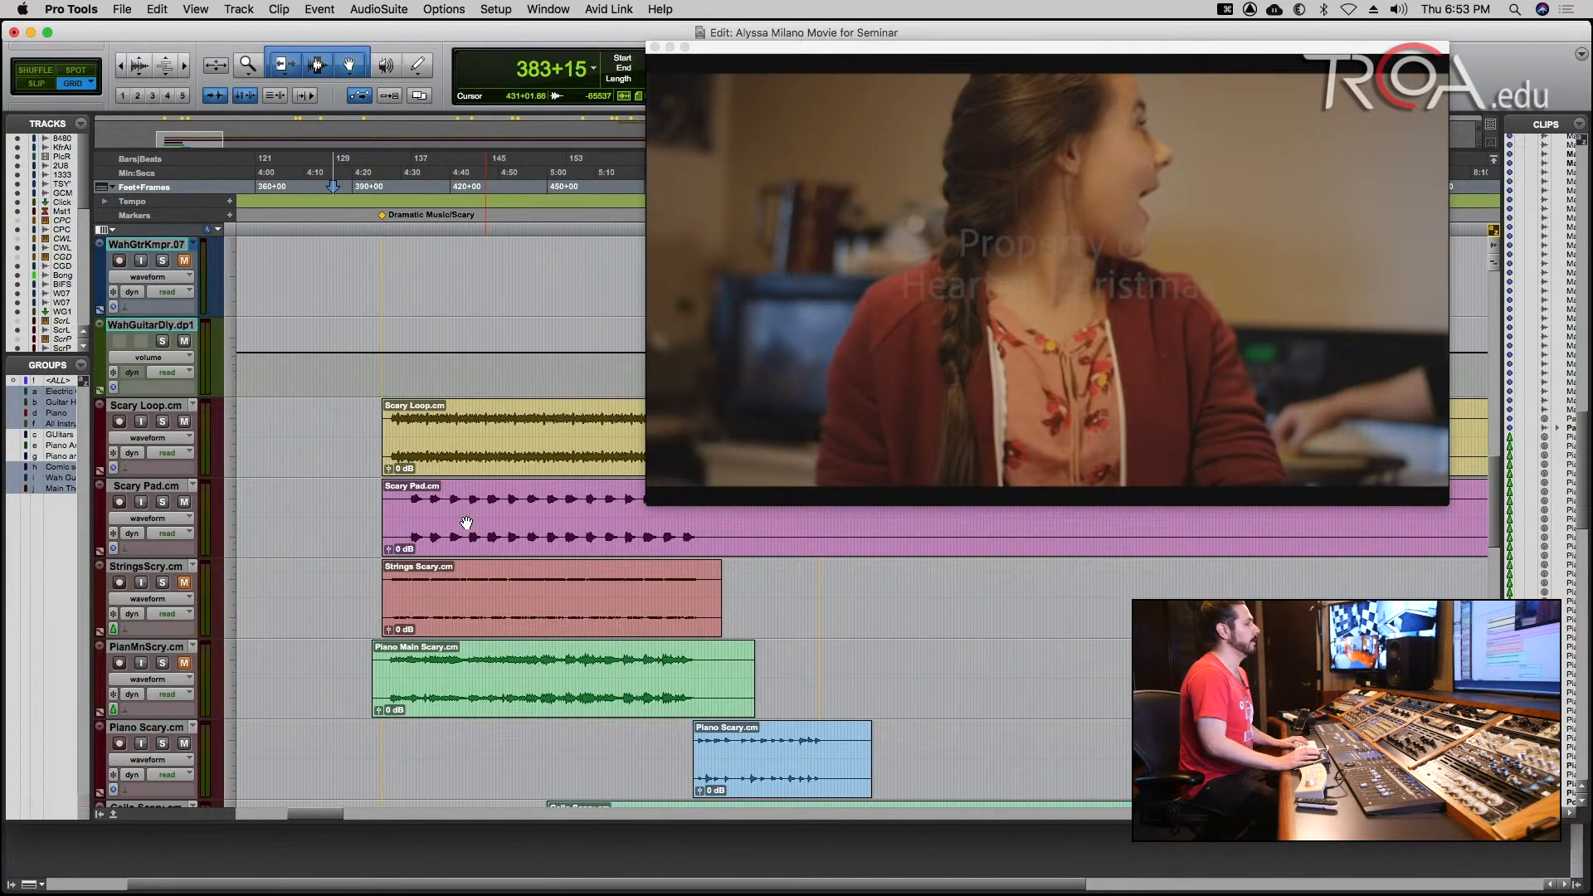
Place the edit cursor at 411+10 in the Scary Loop clip, and shrink and move the video window clear of the music clips.
{"action": "left_click", "coordinate": [423, 417]}
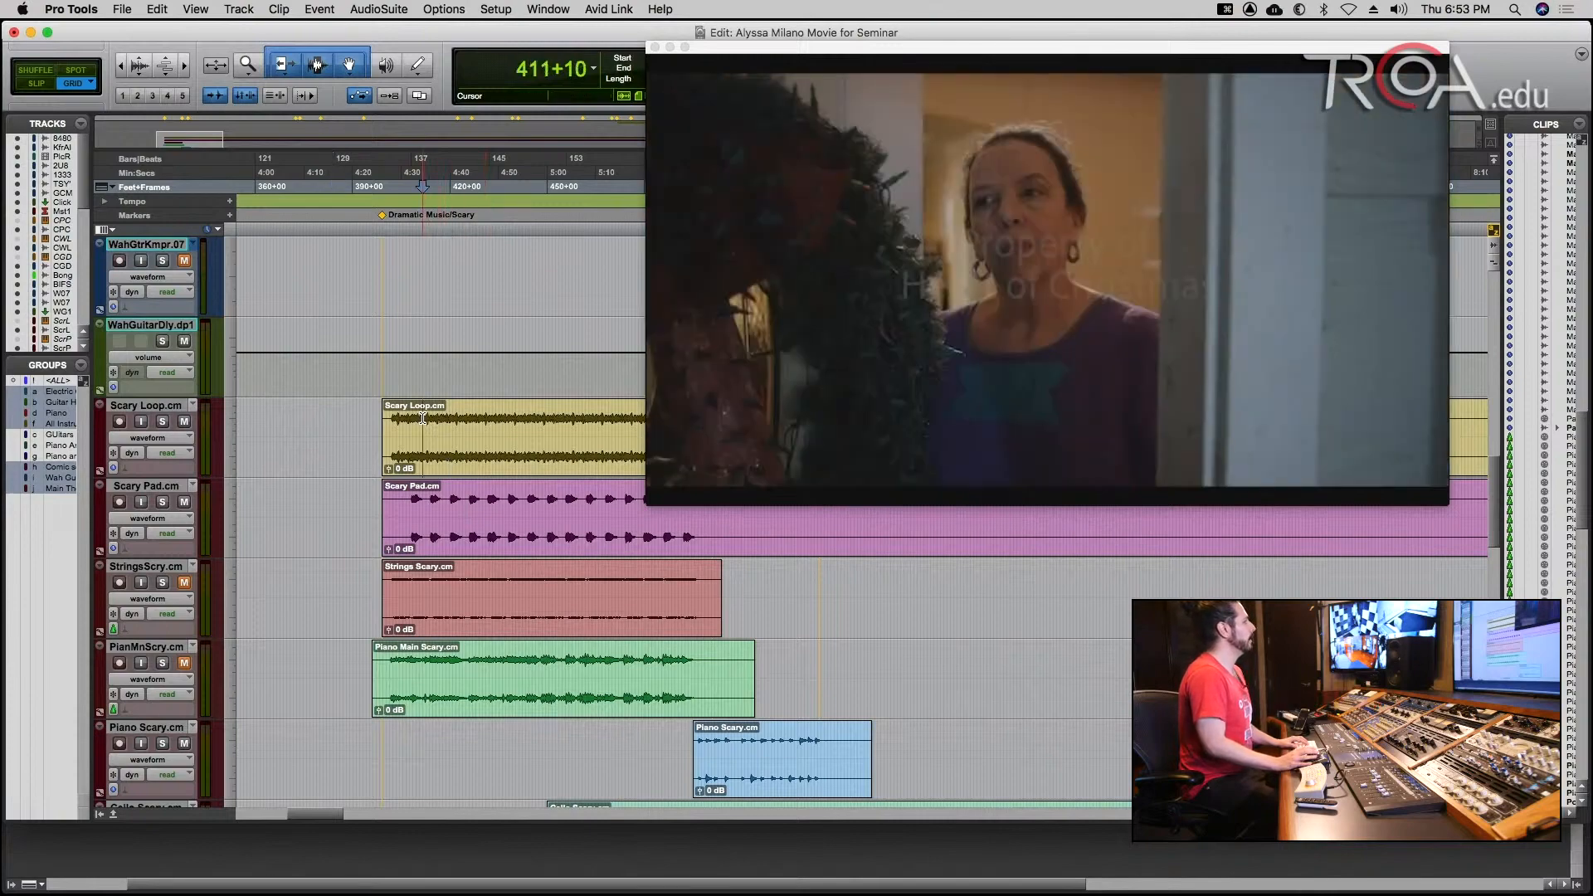
{"action": "key", "text": "t"}
{"action": "key", "text": "t"}
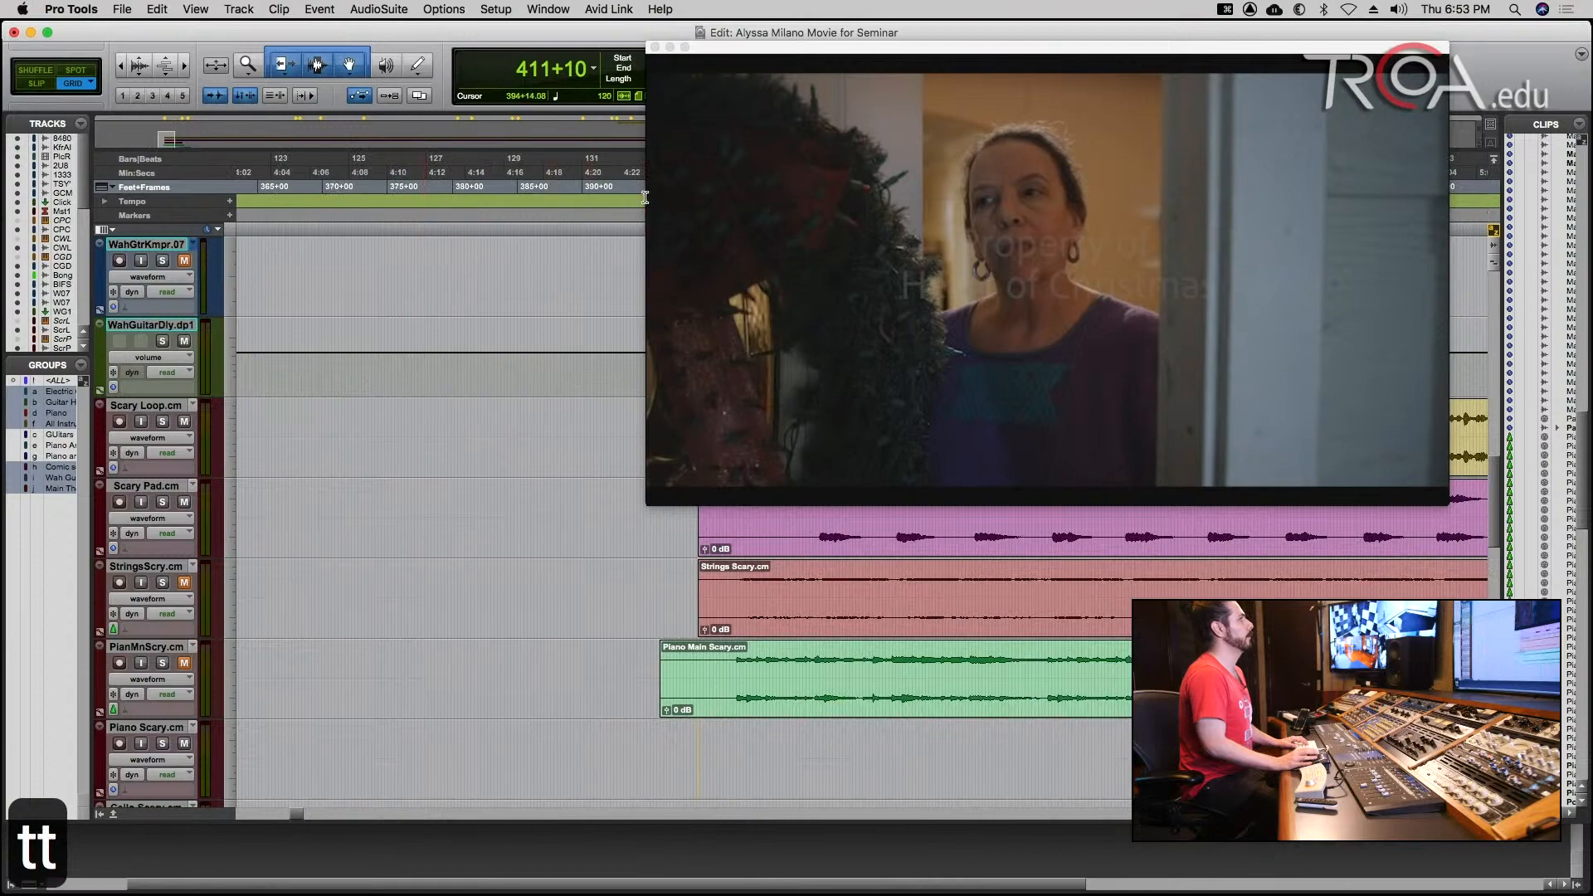
{"action": "left_click_drag", "start_coordinate": [652, 504], "coordinate": [969, 323]}
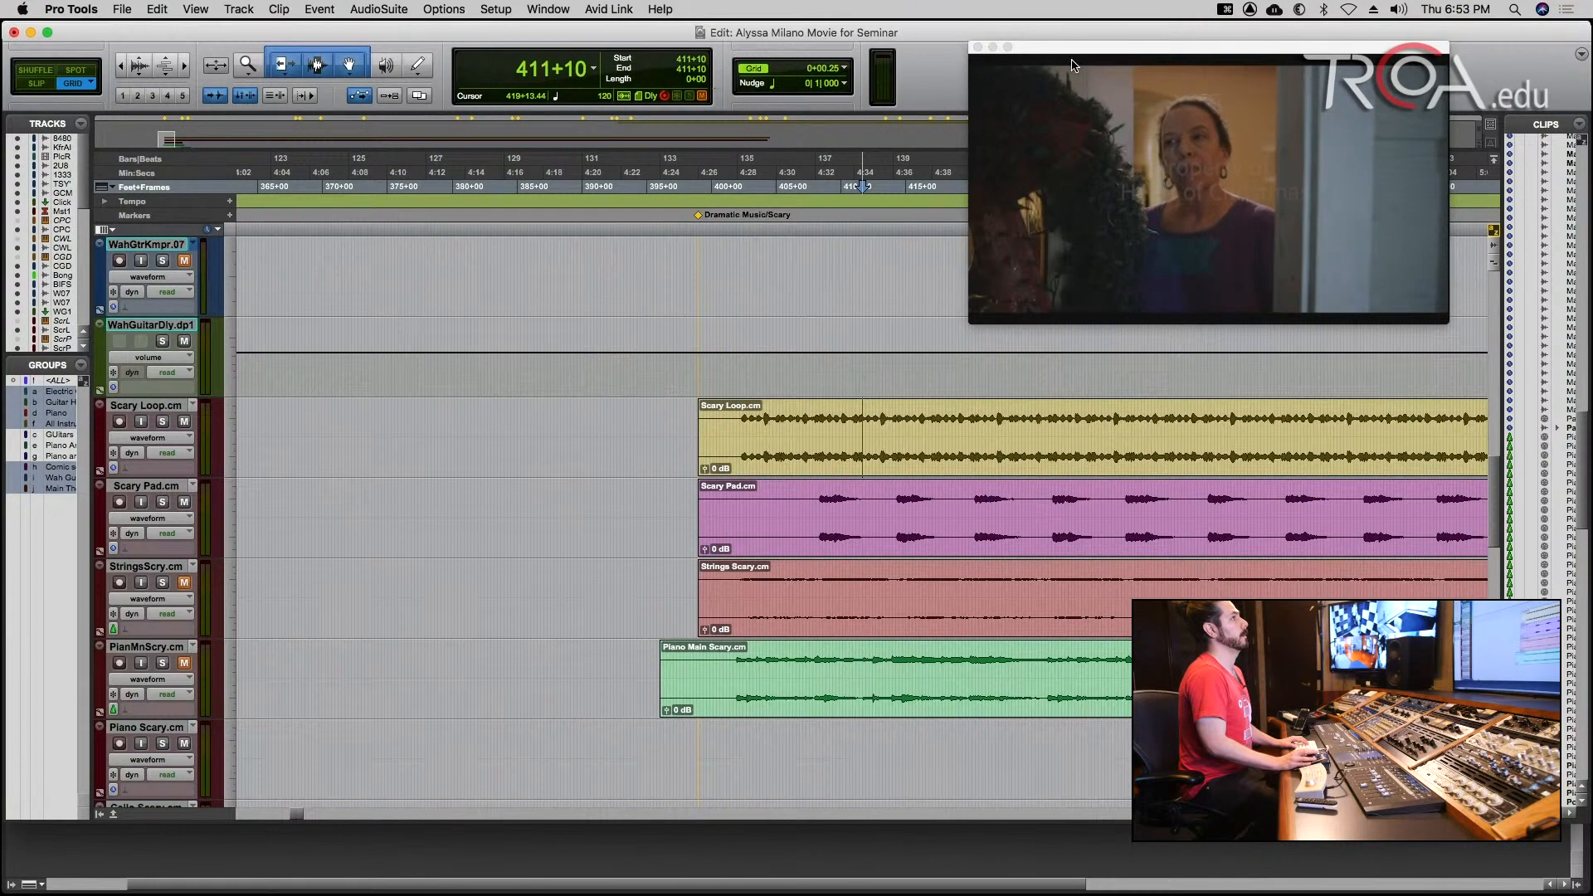
{"action": "left_click_drag", "start_coordinate": [1091, 51], "coordinate": [324, 31]}
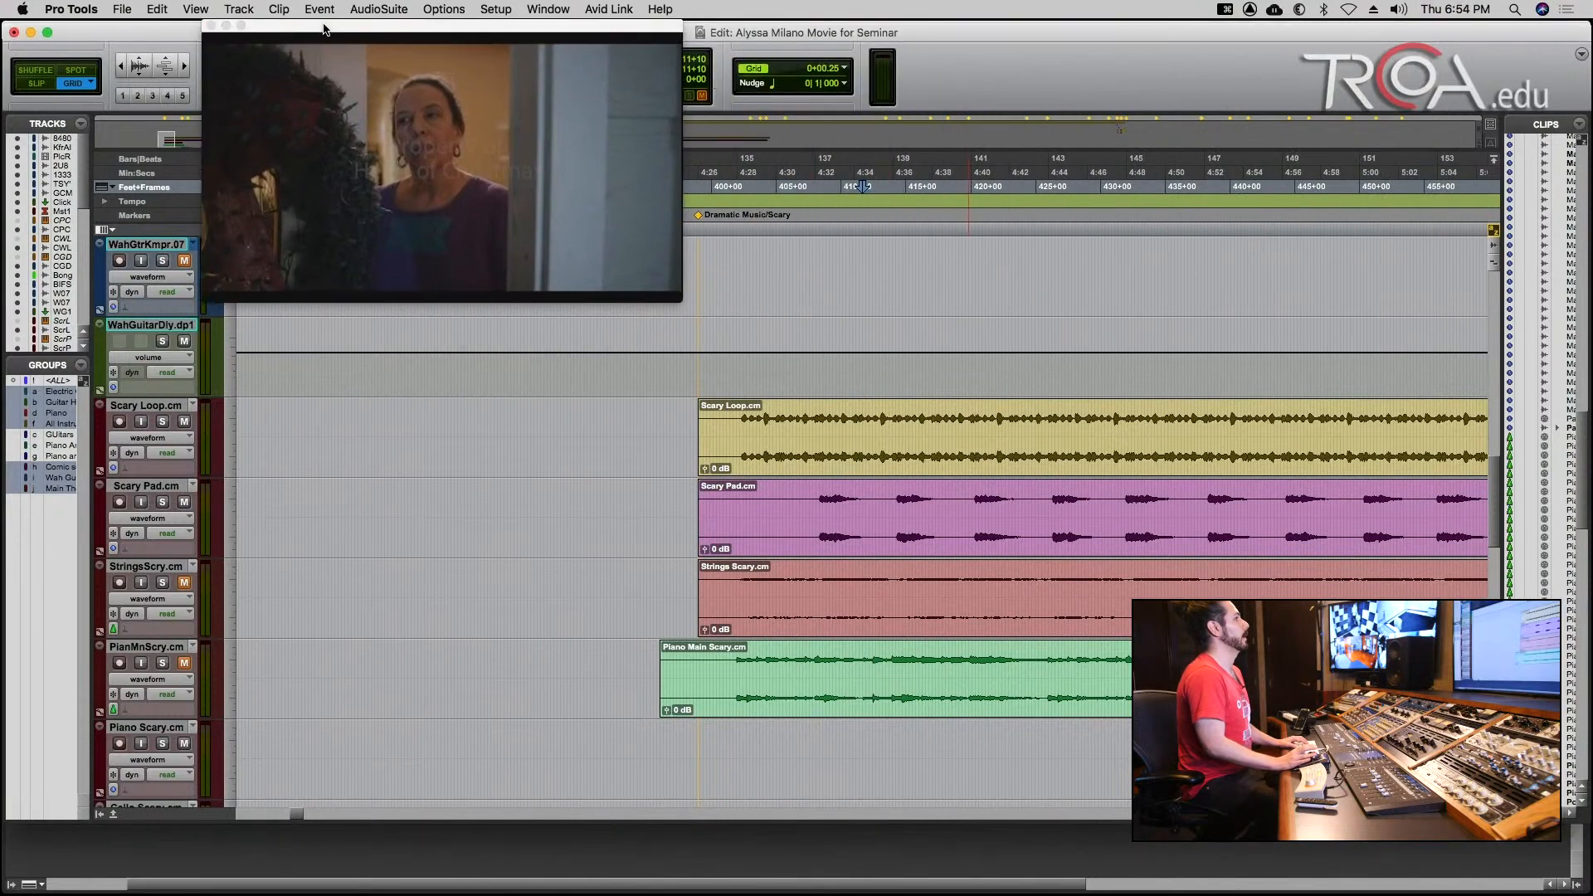
Place the edit cursor at 401+15 near the Scary Loop clip's start, solo the Scary Loop track and play it against the picture.
{"action": "left_click", "coordinate": [737, 424]}
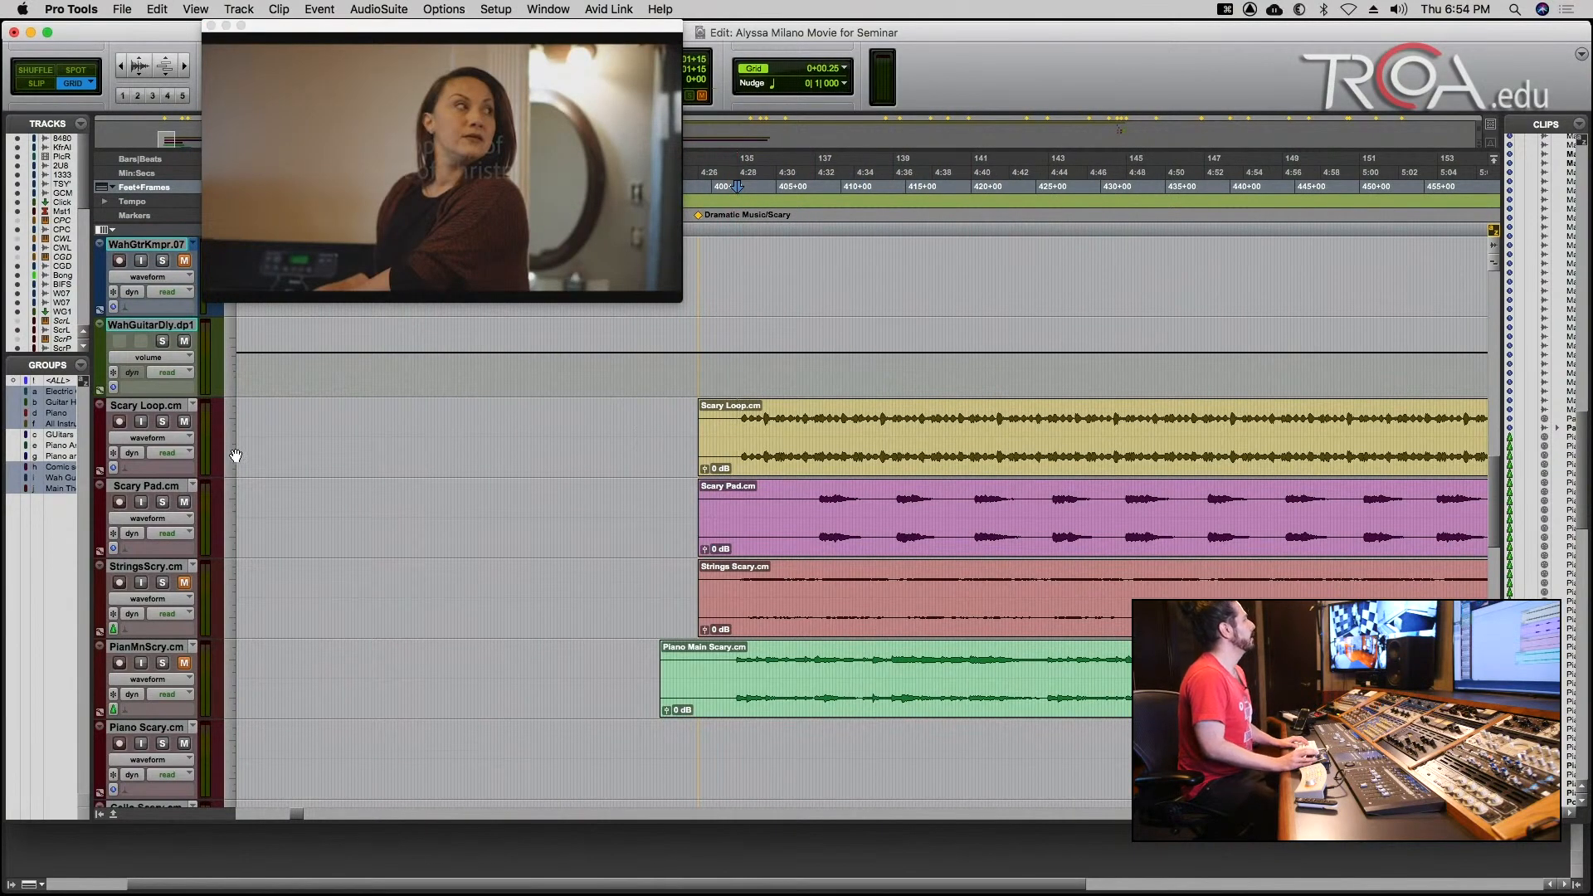
{"action": "left_click", "coordinate": [165, 423]}
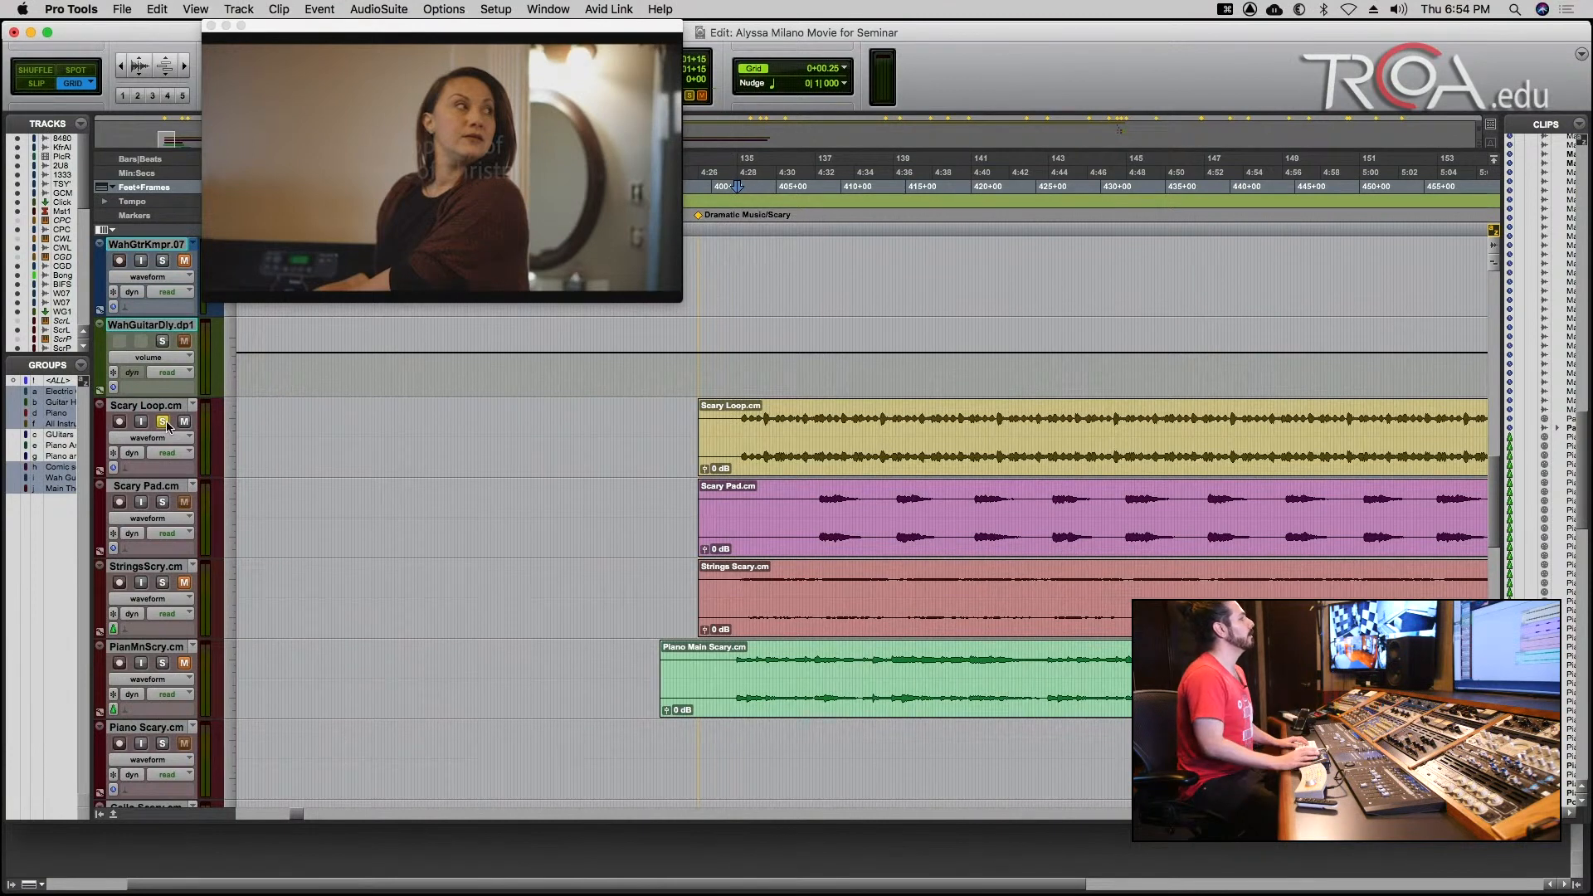
{"action": "key", "text": "space"}
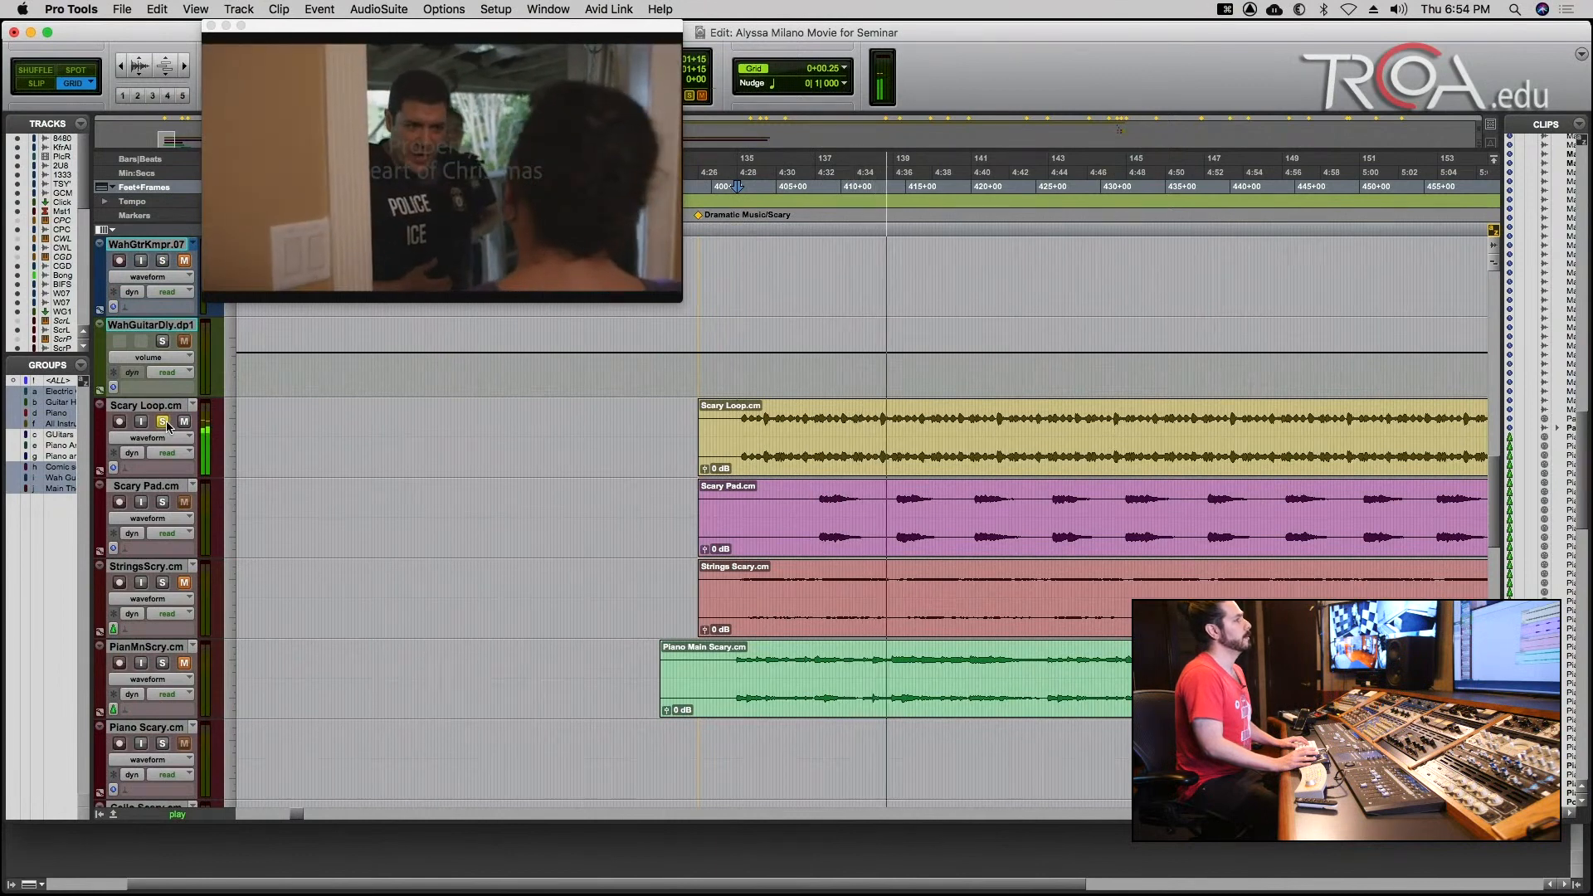
{"action": "key", "text": "space"}
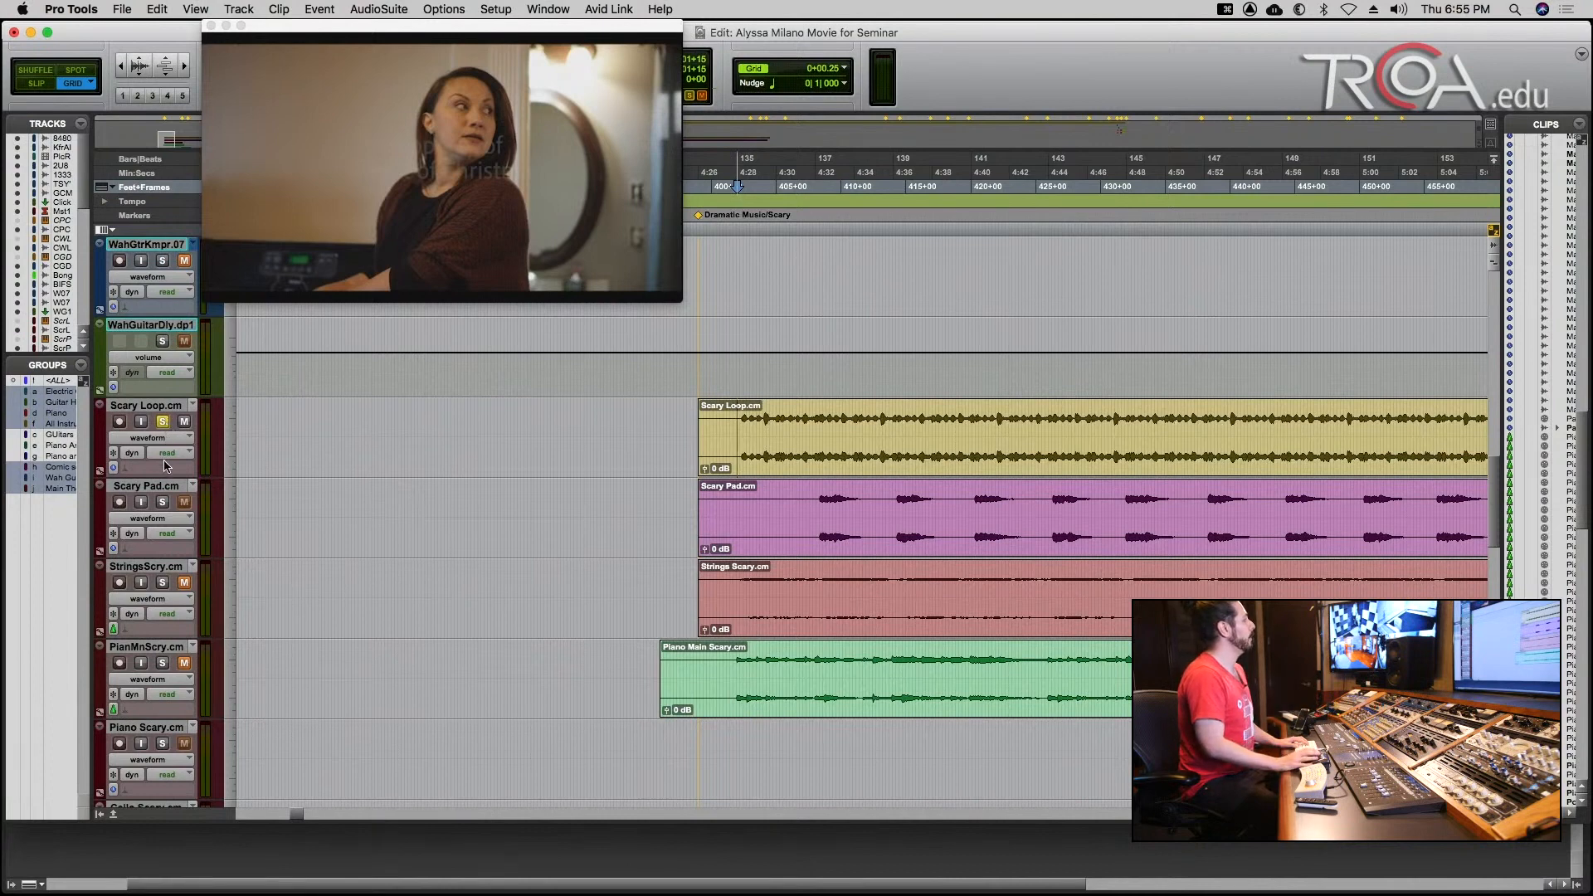
Solo only the Scary Pad track, place the edit cursor at 408+00 in its clip and play it against the picture.
{"action": "left_click", "coordinate": [166, 505]}
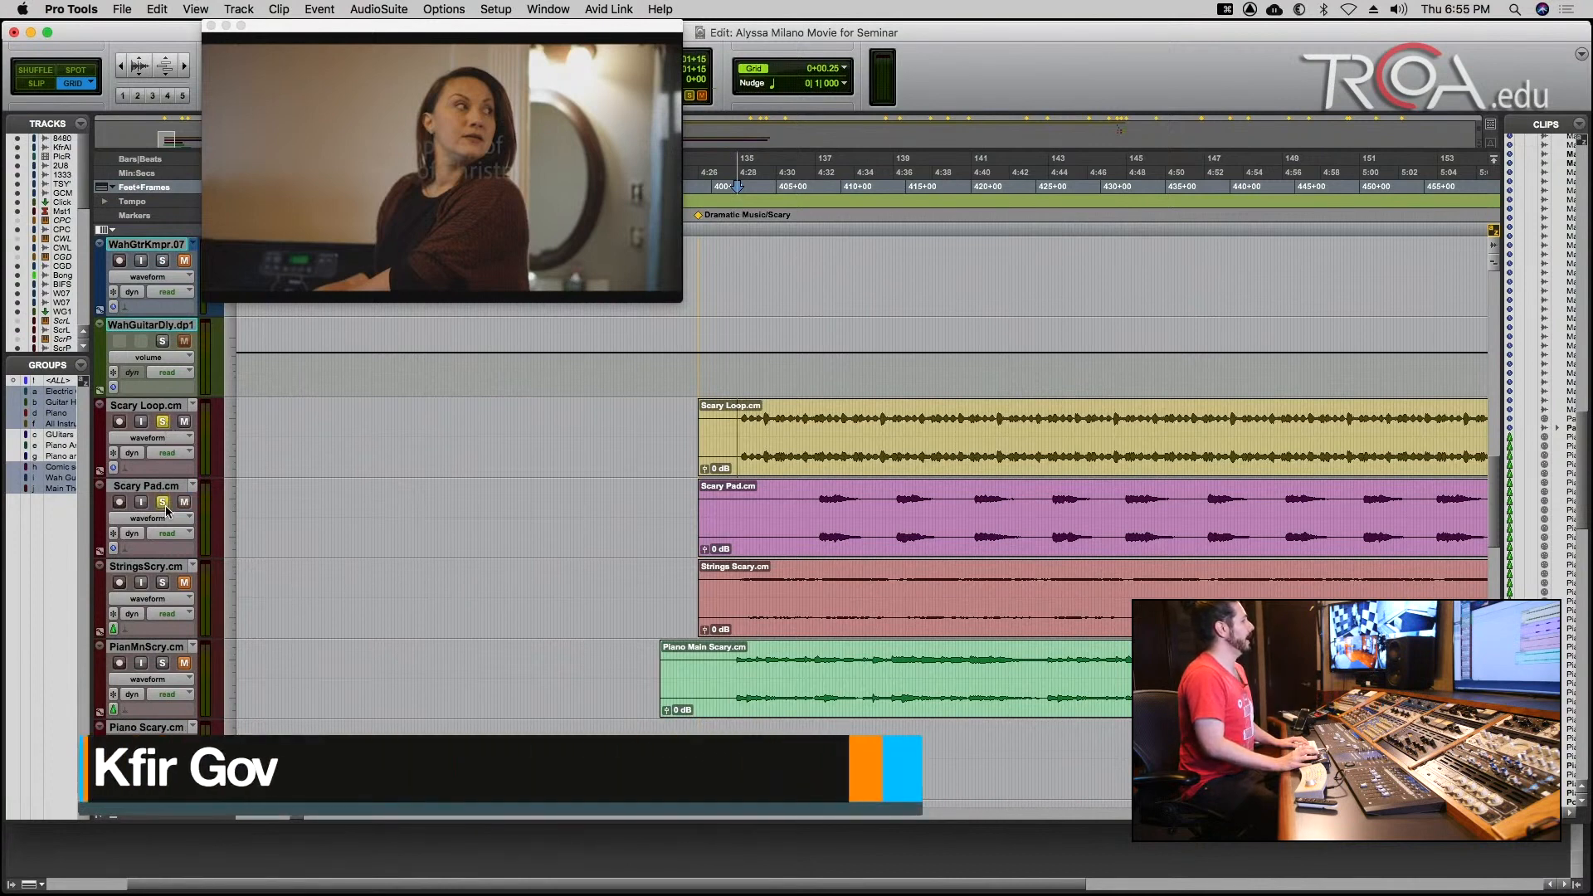
{"action": "left_click", "coordinate": [163, 421]}
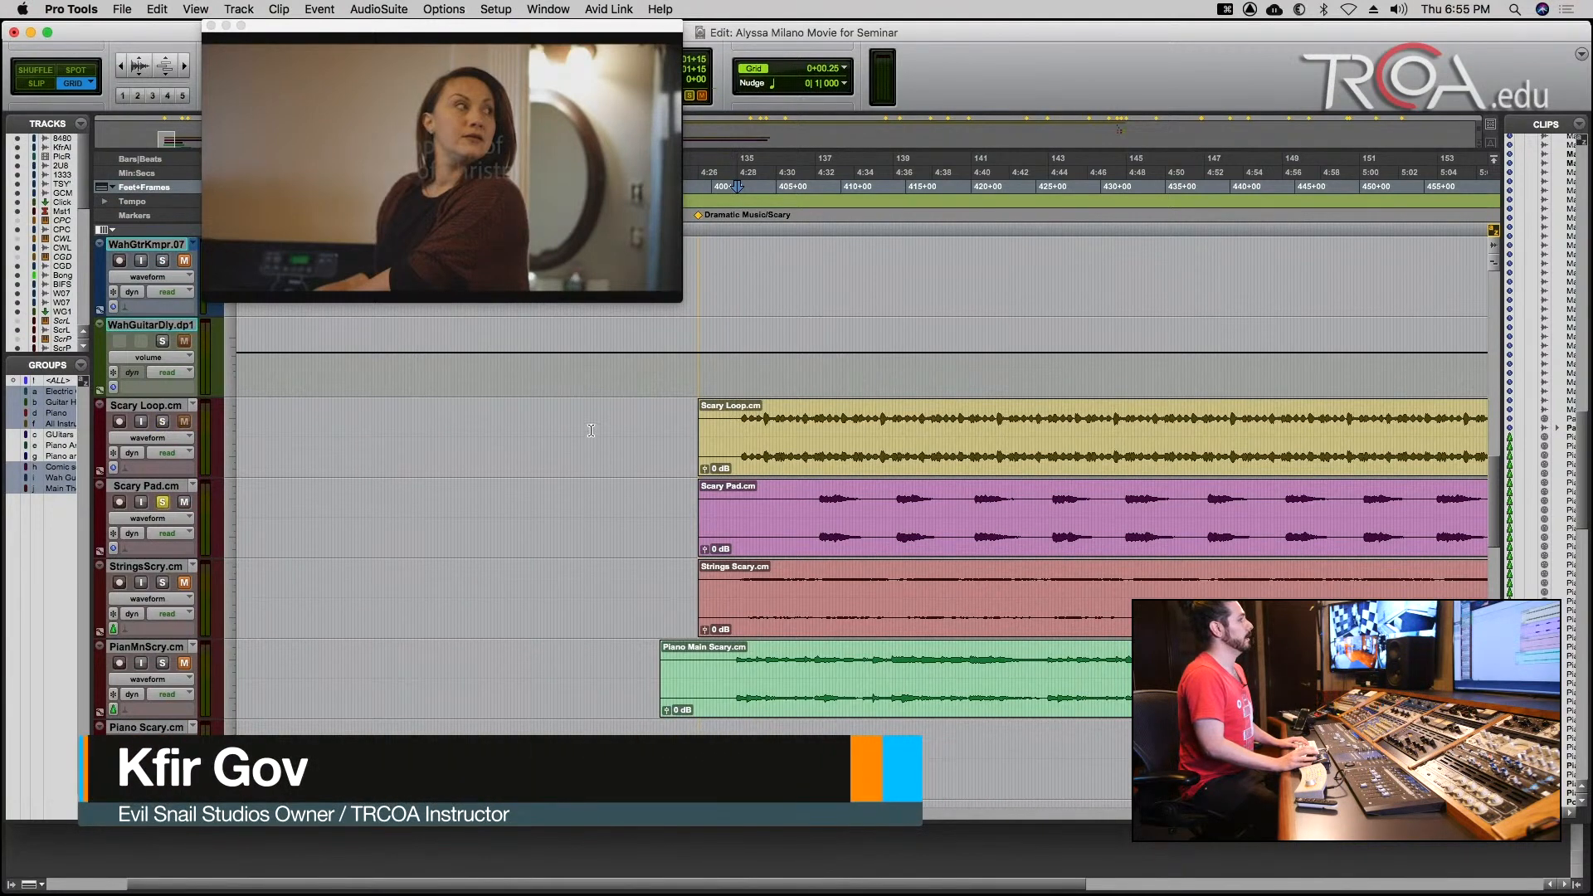
{"action": "left_click", "coordinate": [814, 505]}
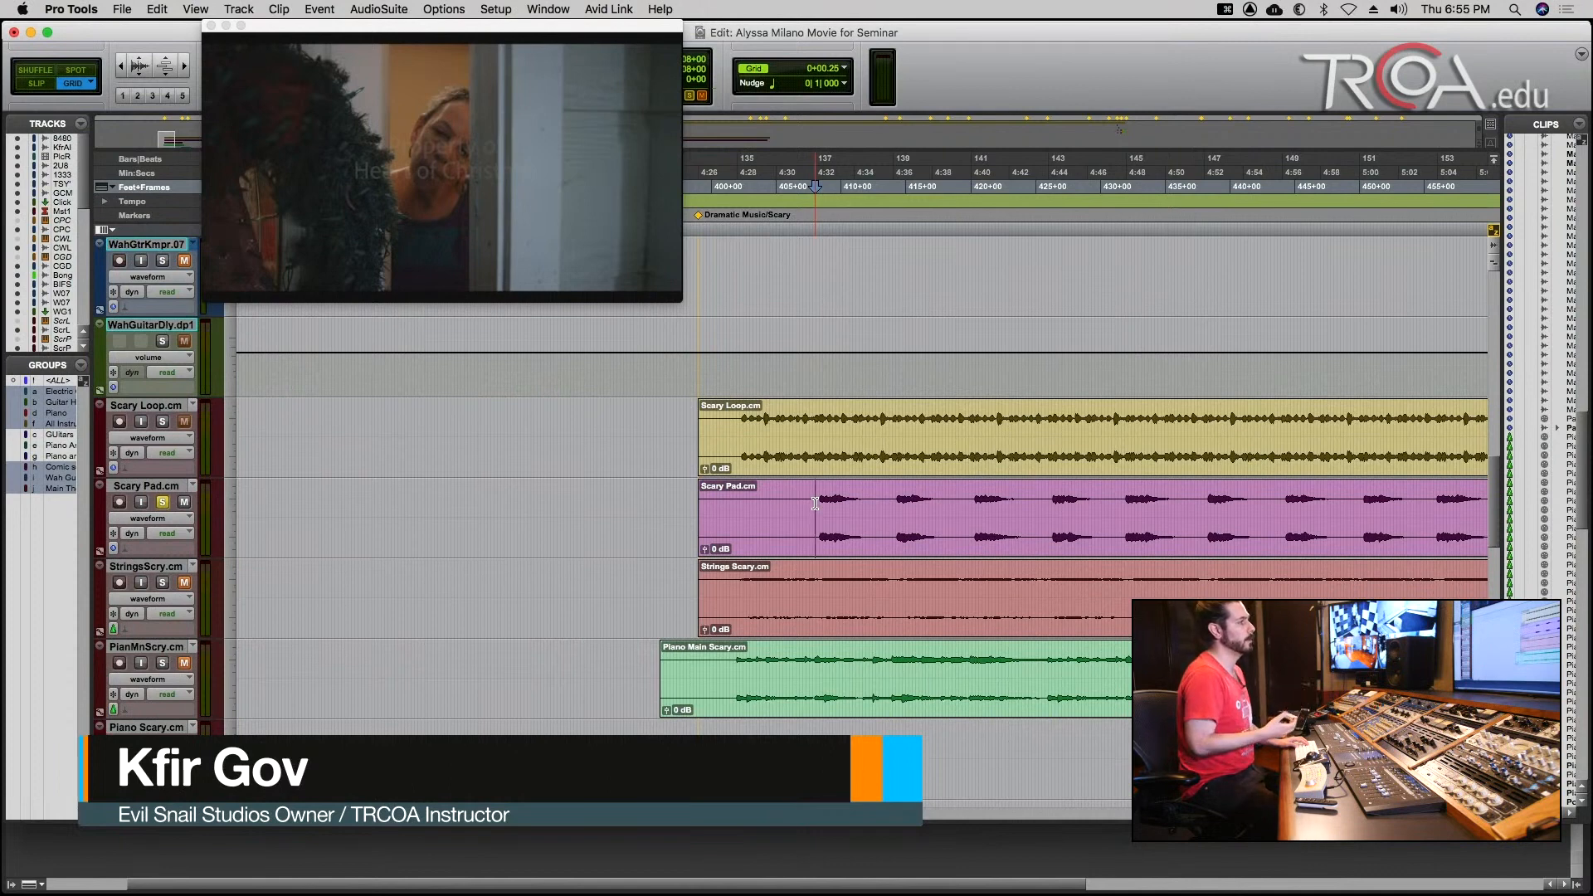
{"action": "key", "text": "space"}
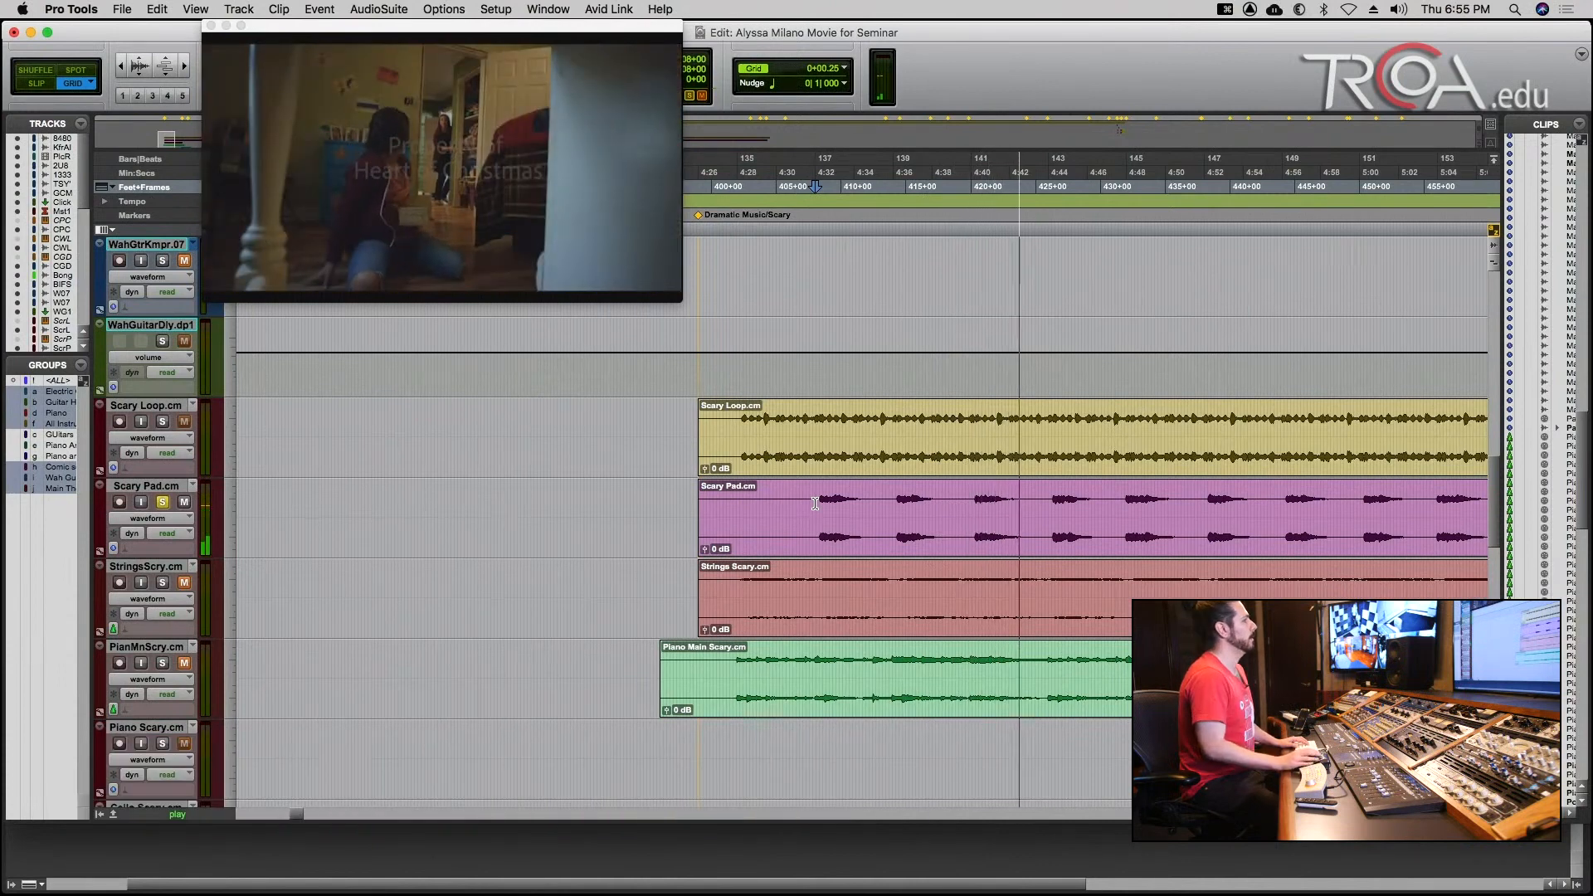
{"action": "key", "text": "space"}
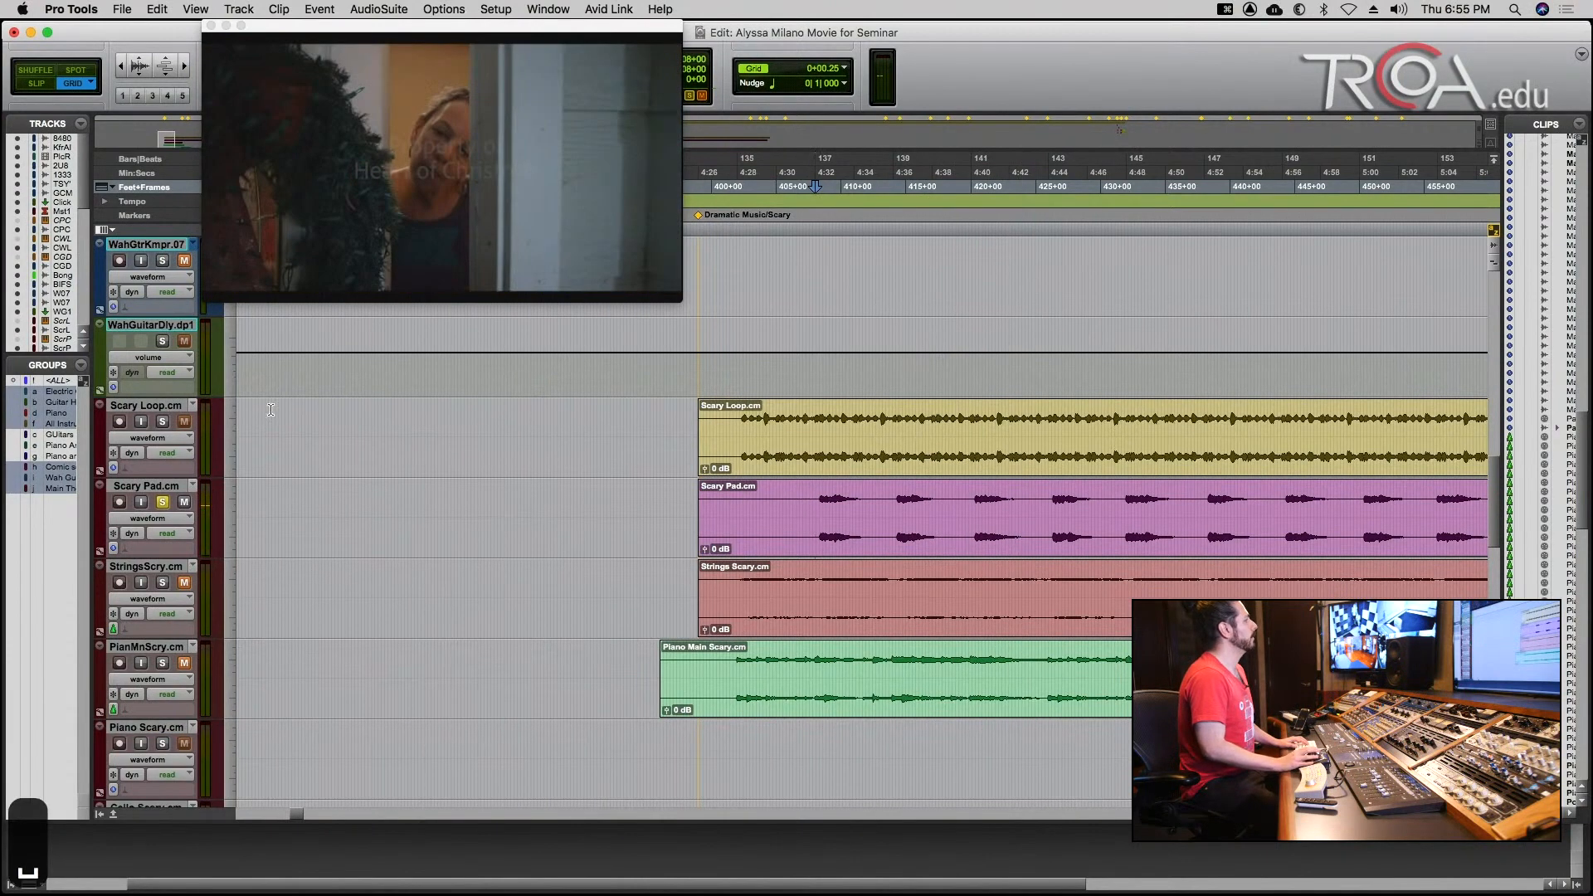
Solo the Scary Loop track together with Scary Pad, play both from 408+00 and stop playback.
{"action": "left_click", "coordinate": [164, 423]}
{"action": "key", "text": "space"}
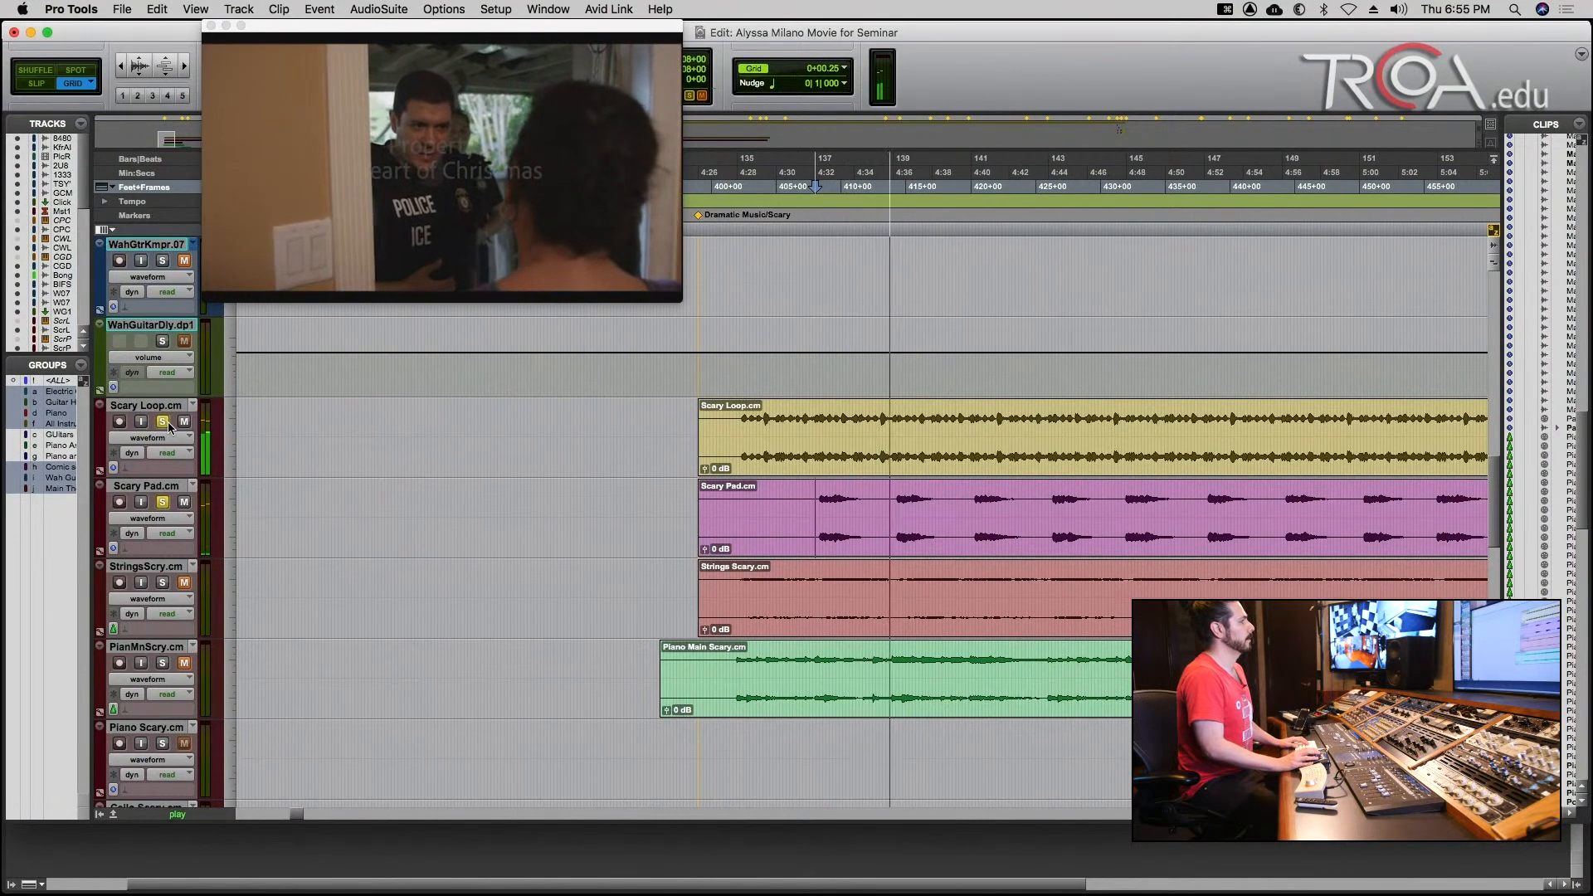
{"action": "key", "text": "space"}
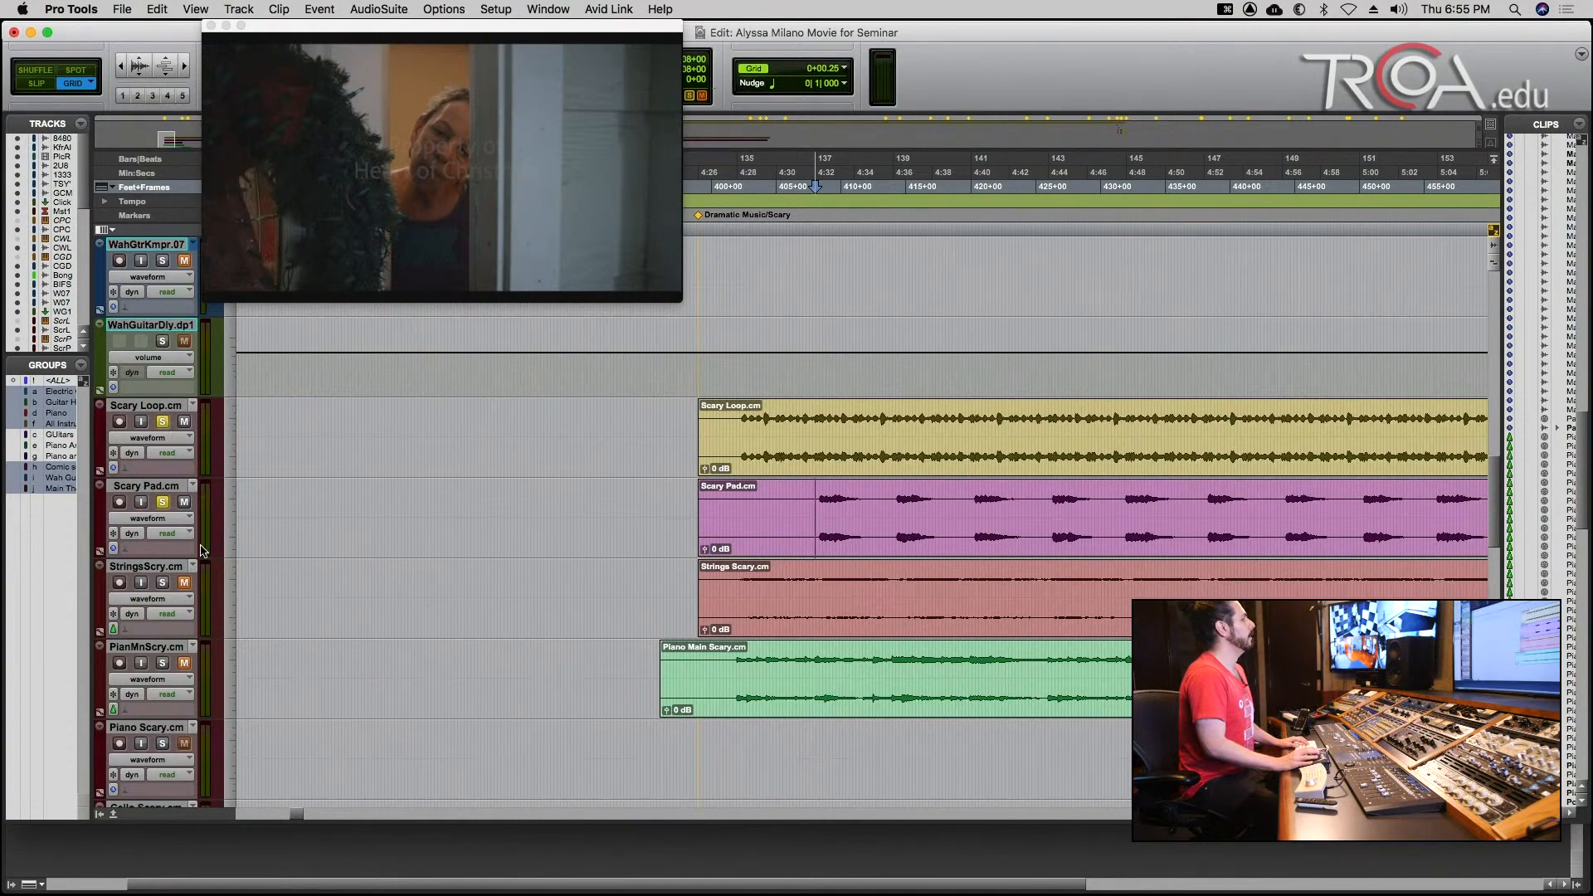
Add the Piano Scary track to the solo and play it with Scary Loop and Scary Pad from 491+00.
{"action": "key", "text": "r"}
{"action": "key", "text": "r"}
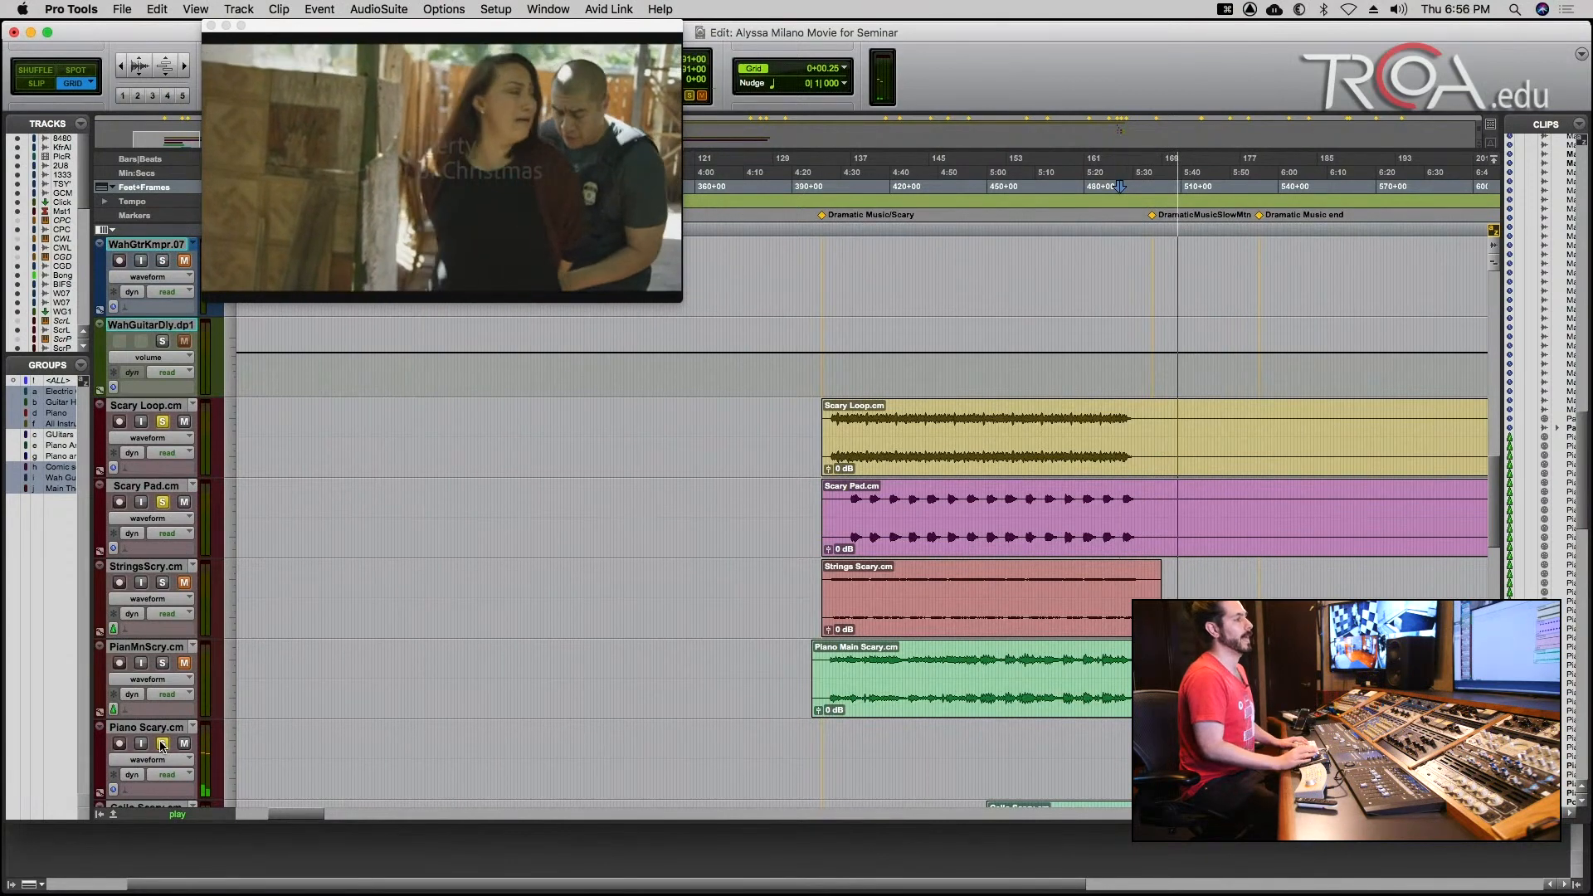
{"action": "key", "text": "space"}
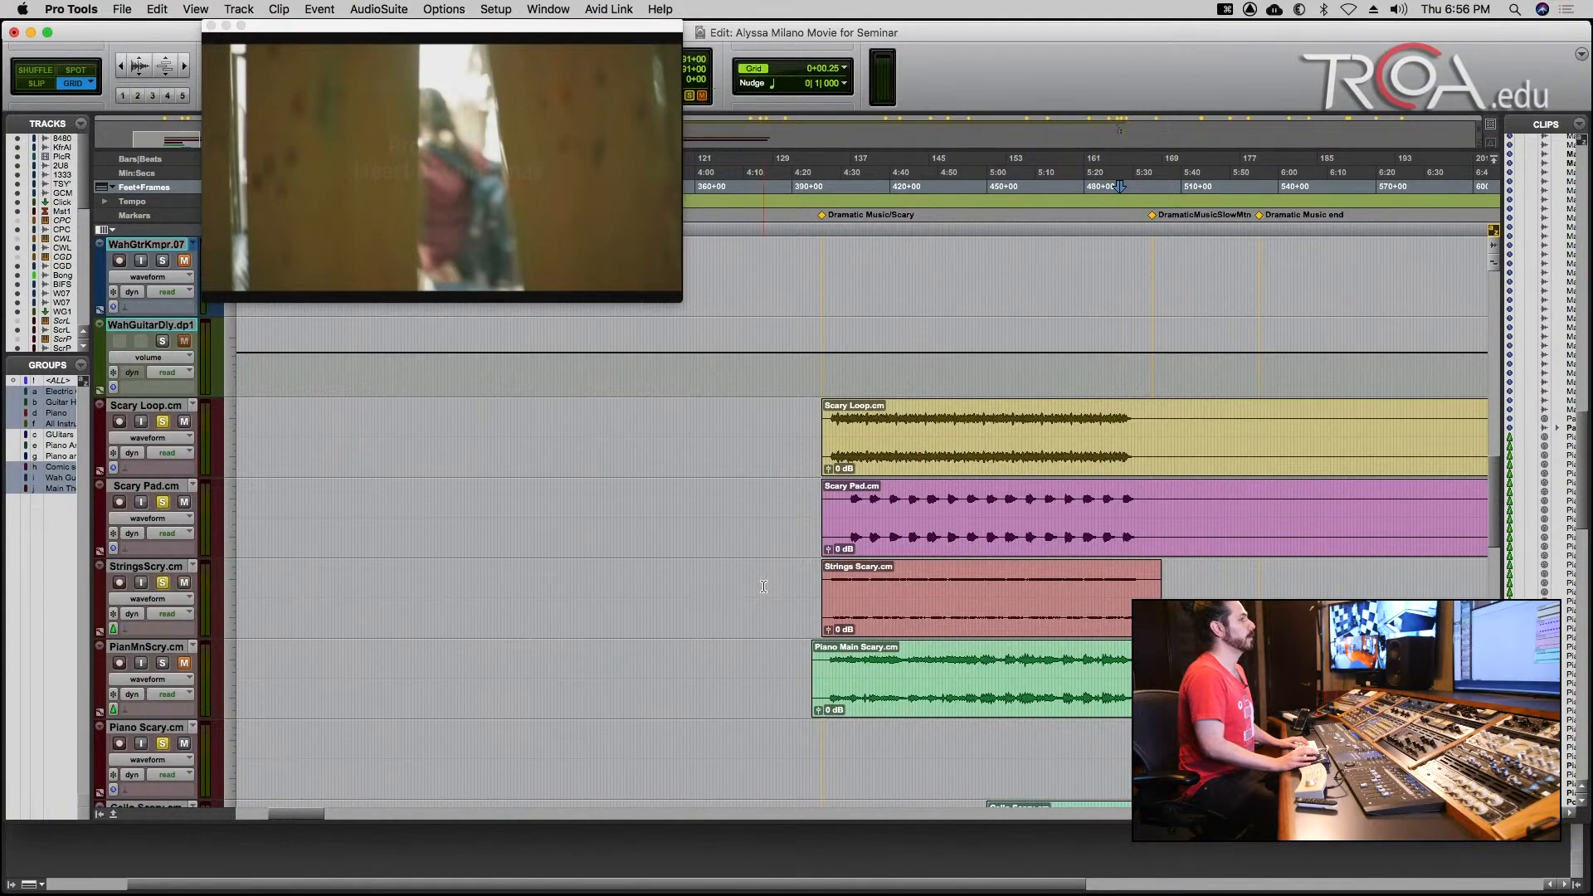
Audition the soloed Strings Scary track from 401+15 near its clip's start, and return the track to unsoloed and muted.
{"action": "left_click", "coordinate": [877, 582]}
{"action": "key", "text": "t"}
{"action": "key", "text": "t"}
{"action": "key", "text": "t"}
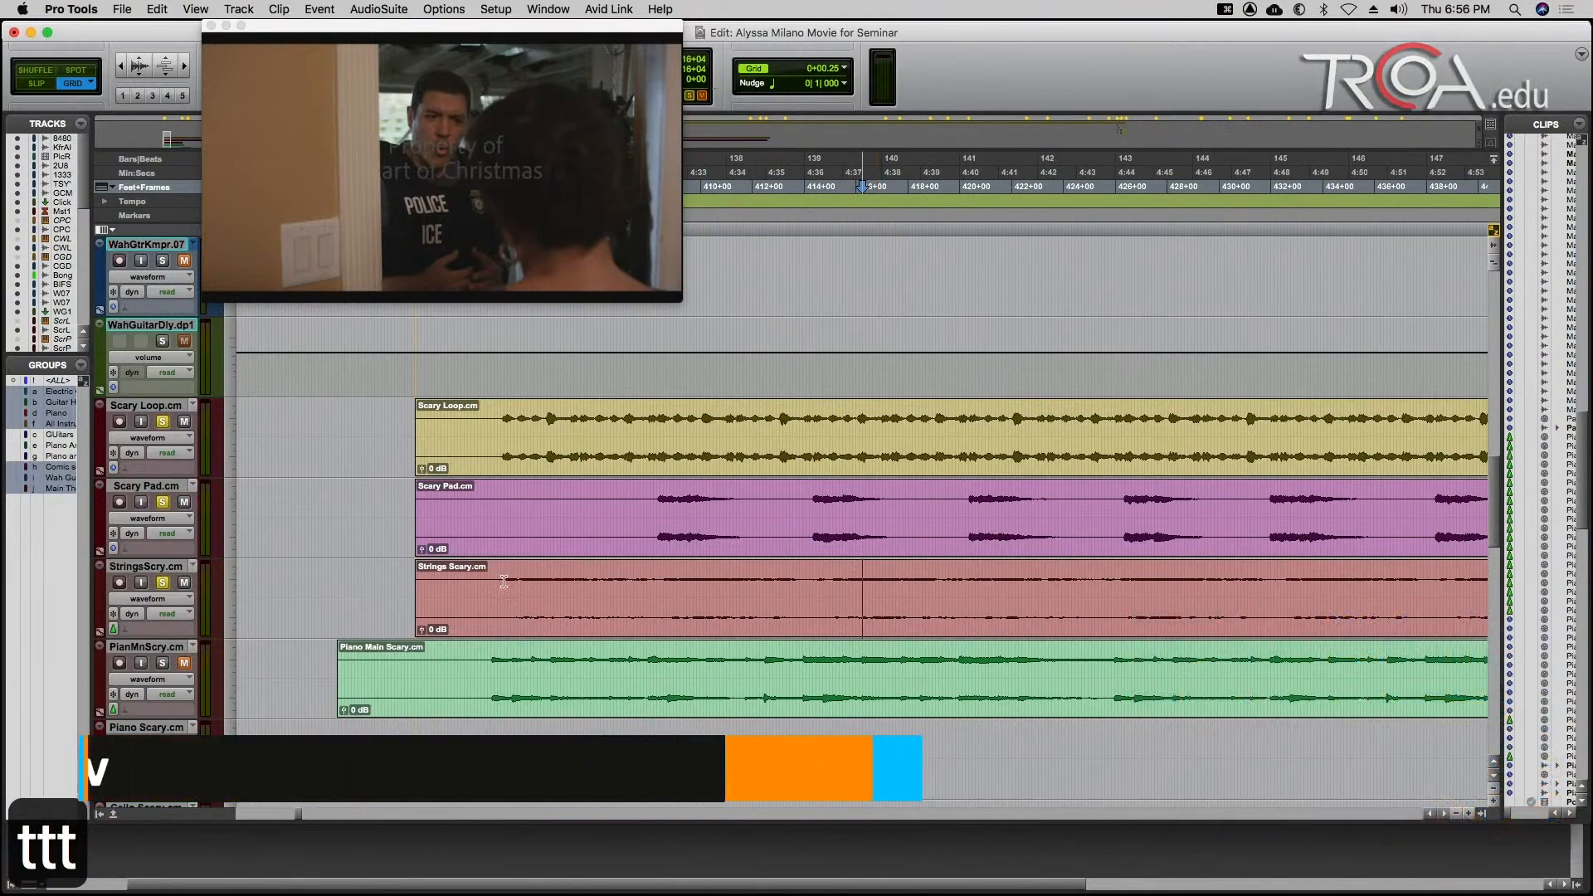
{"action": "key", "text": "space"}
{"action": "key", "text": "space"}
{"action": "left_click", "coordinate": [163, 584]}
{"action": "left_click", "coordinate": [185, 583]}
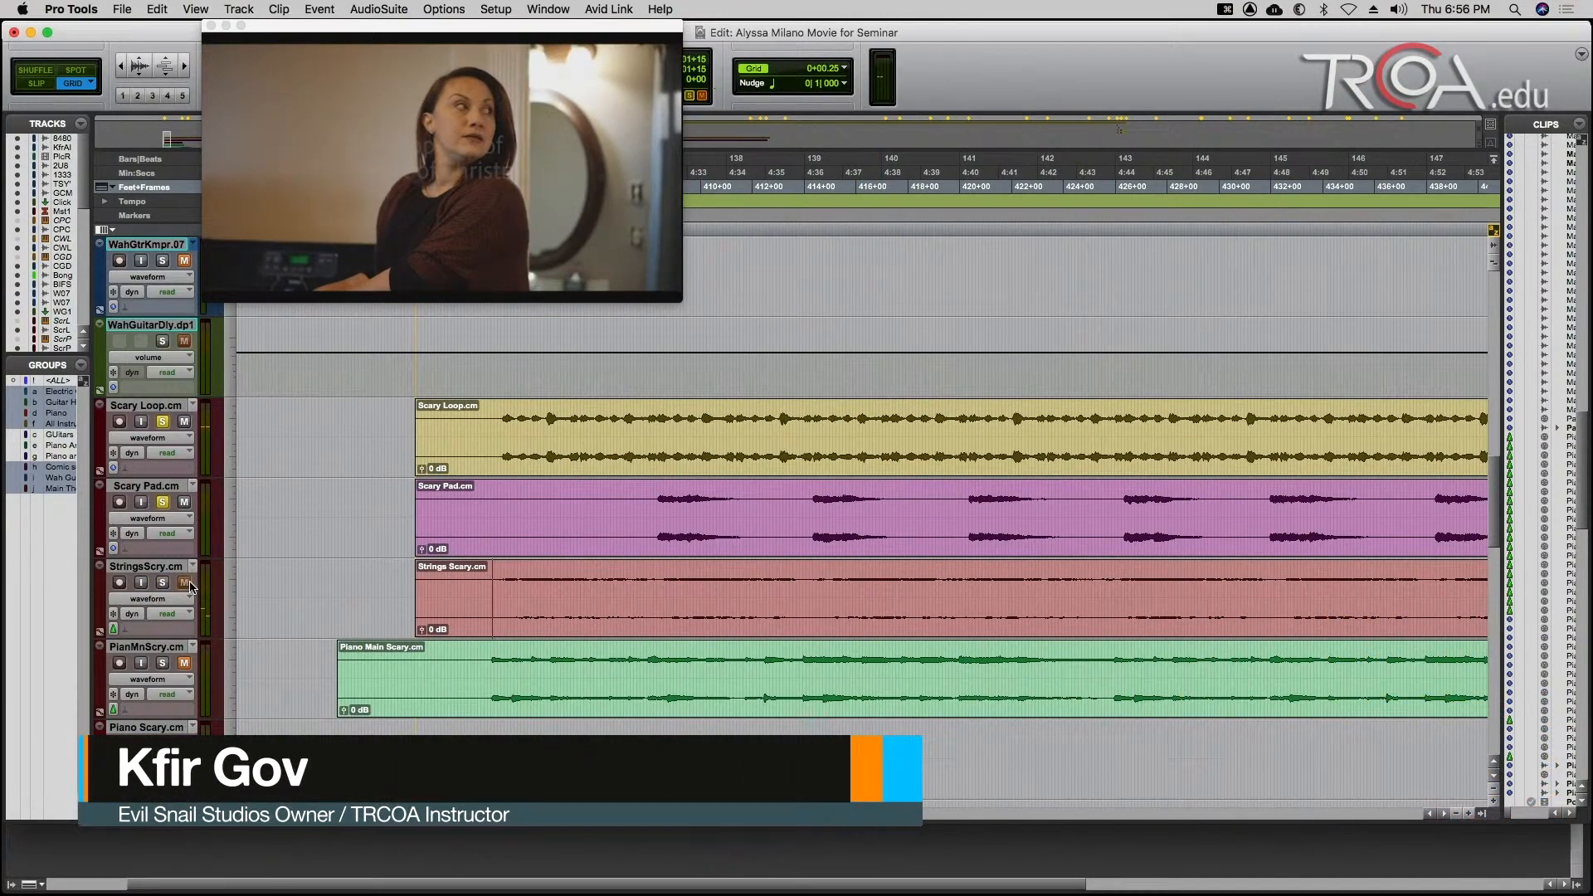
Place the edit cursor at 450+00 at the Cello Scary clip's start and switch the solo from Piano Scary to Cello Scary.
{"action": "scroll", "coordinate": [190, 588], "scroll_direction": "down", "scroll_amount": 2}
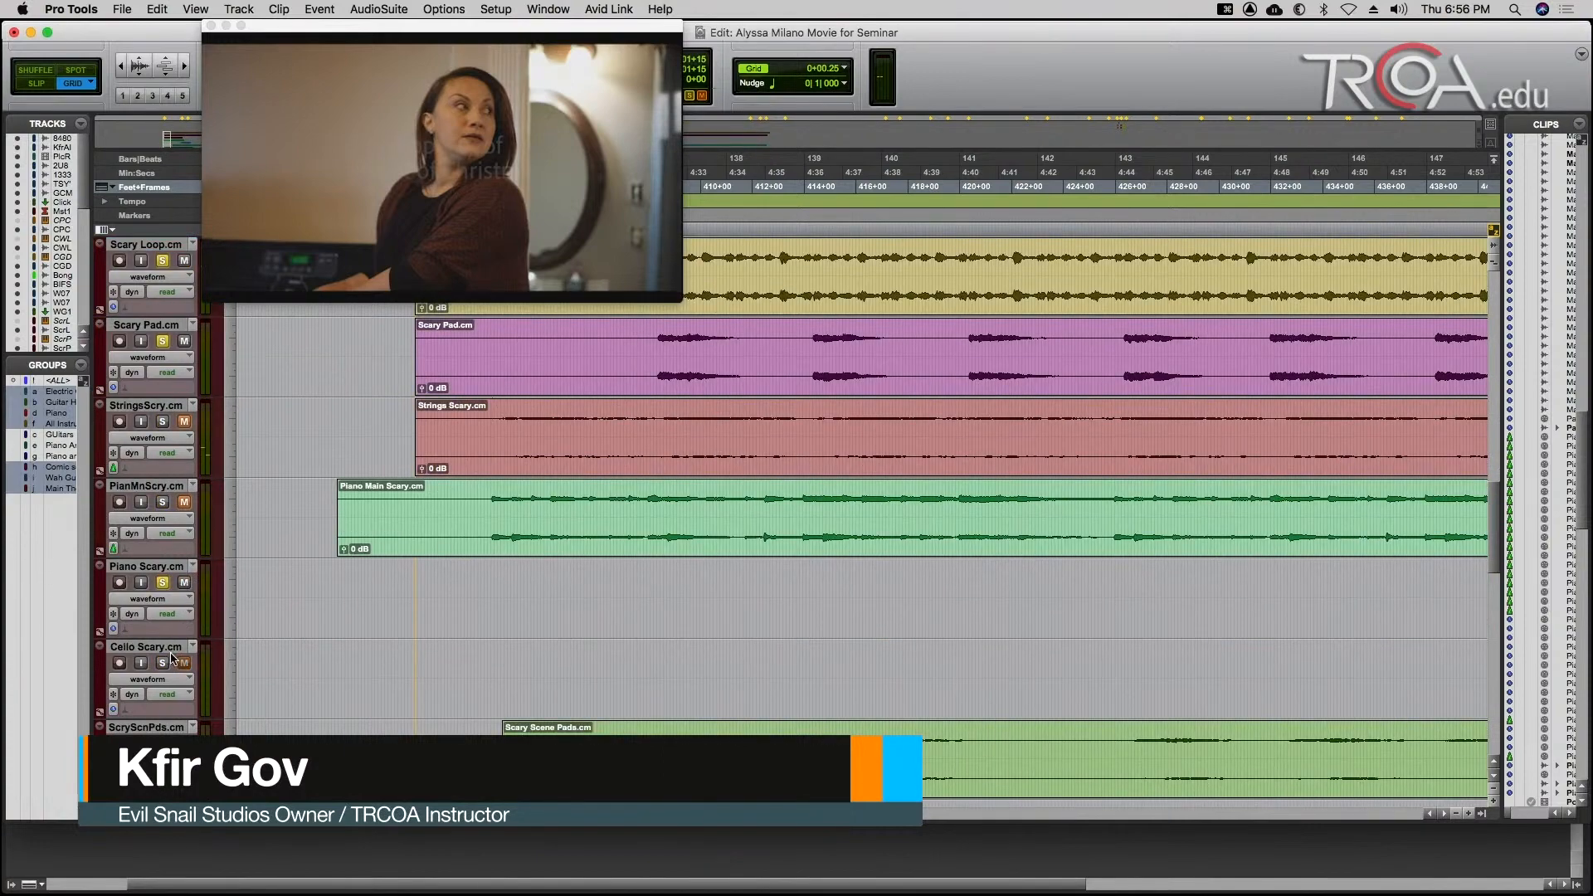
{"action": "scroll", "coordinate": [830, 481], "scroll_direction": "down", "scroll_amount": 1}
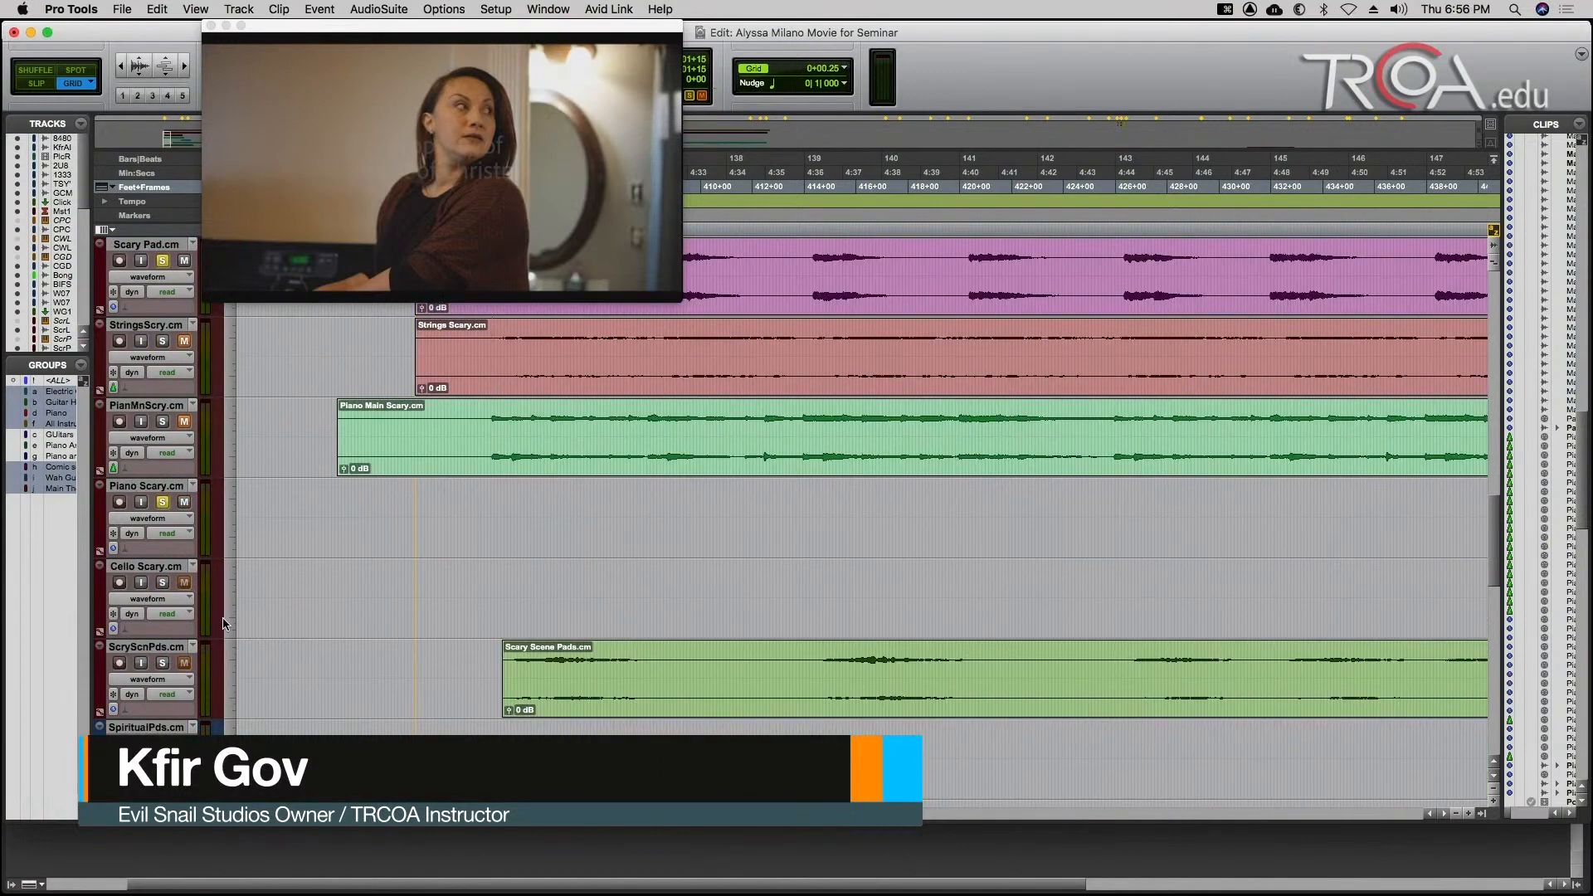
{"action": "key", "text": "r"}
{"action": "key", "text": "r"}
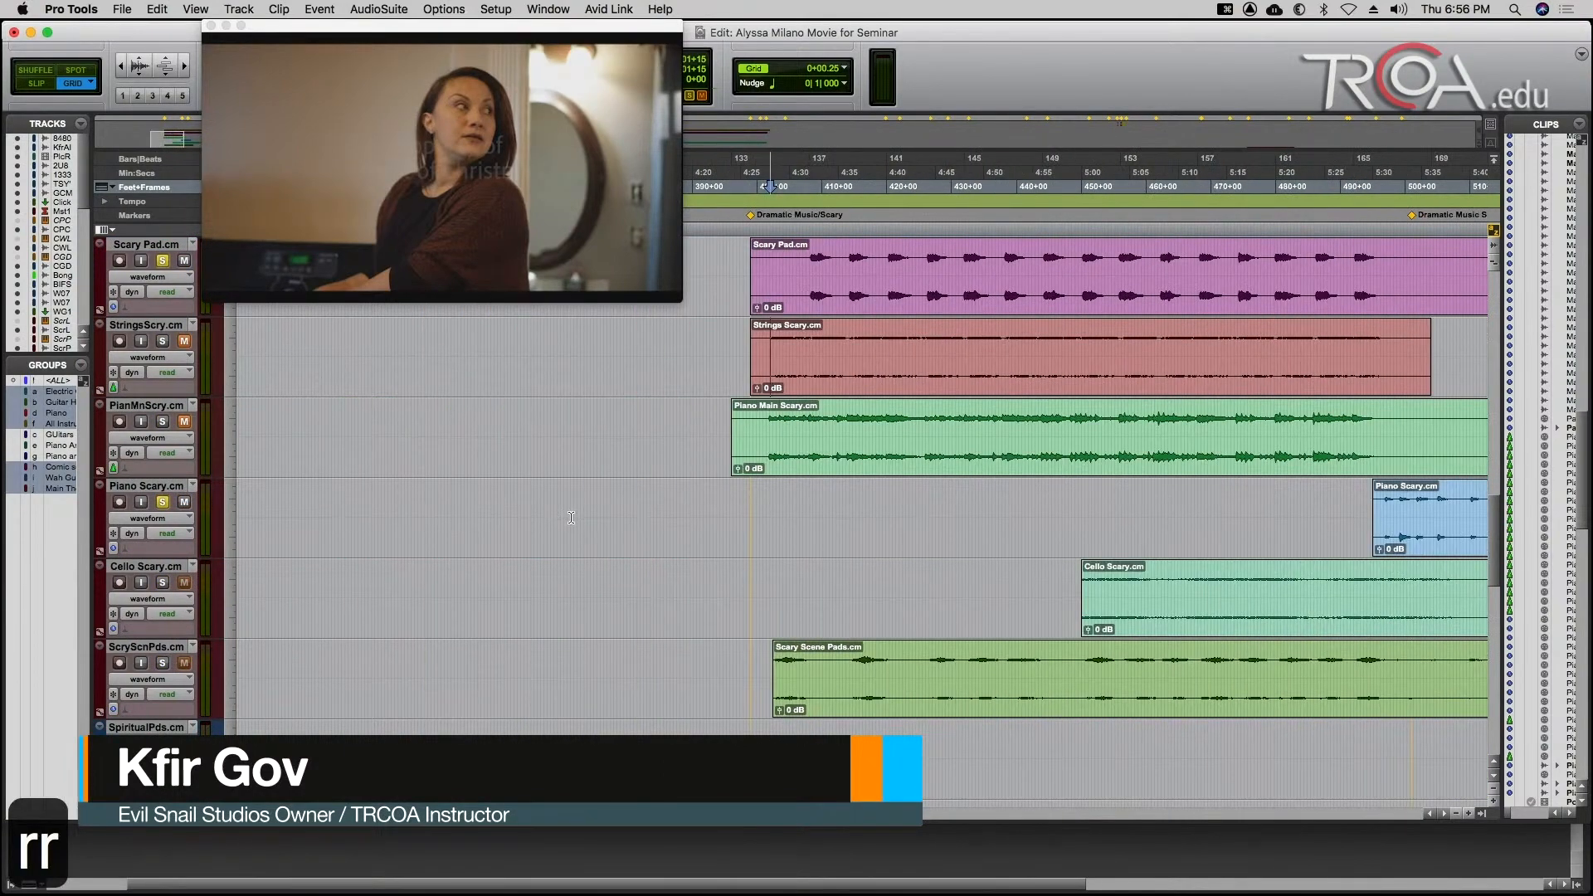
{"action": "left_click", "coordinate": [1077, 514]}
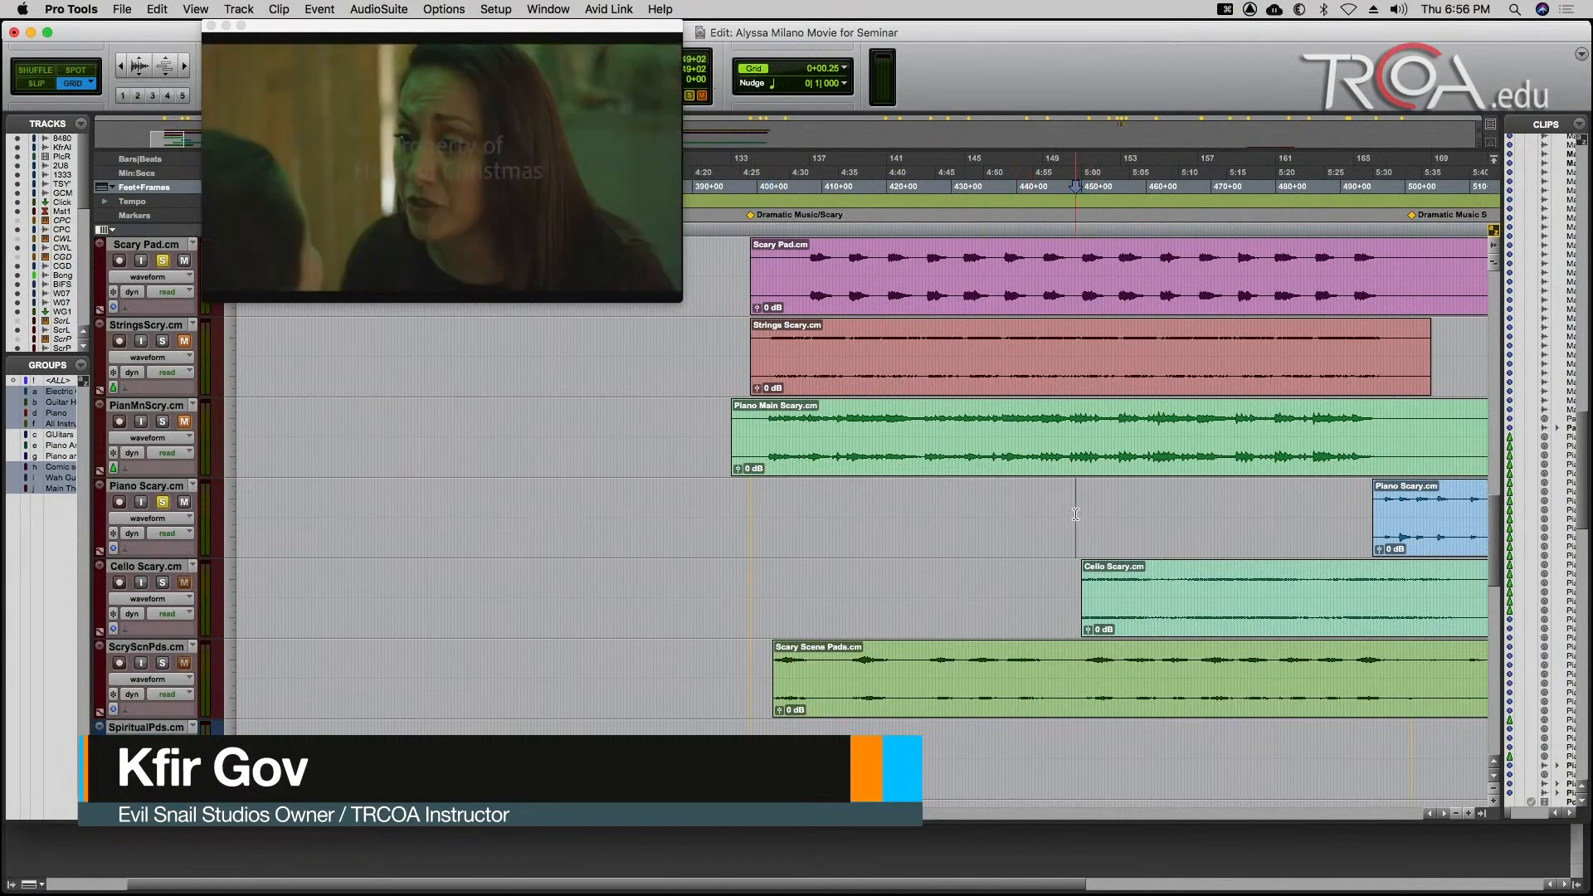
{"action": "left_click", "coordinate": [1081, 512]}
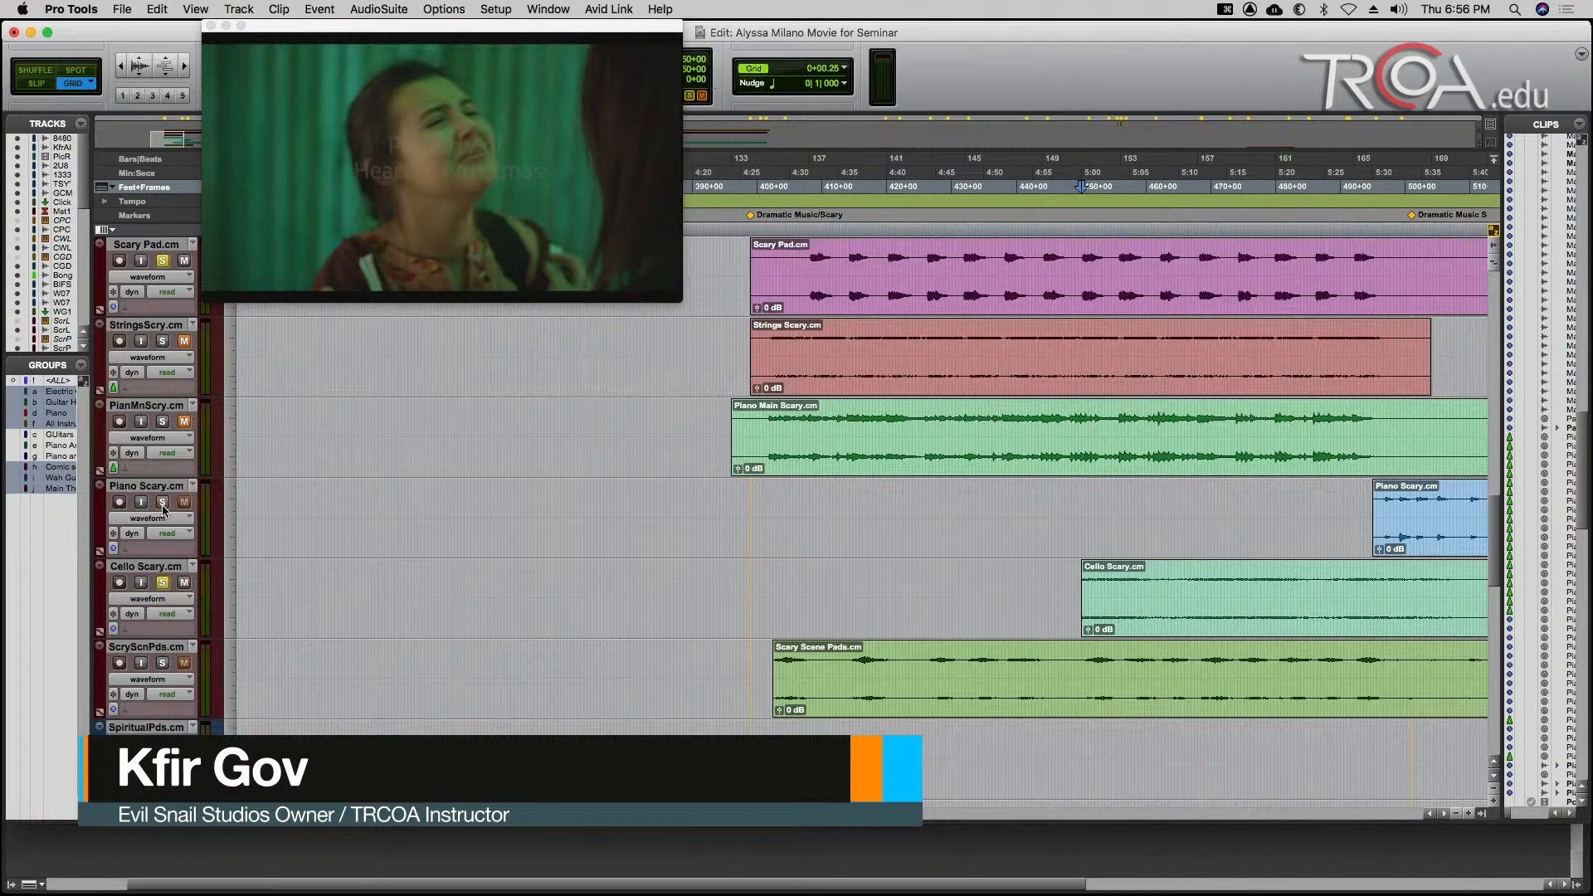
Unsolo Scary Loop and Scary Pad, and play the Cello Scary track alone against the picture.
{"action": "scroll", "coordinate": [164, 267], "scroll_direction": "up", "scroll_amount": 2}
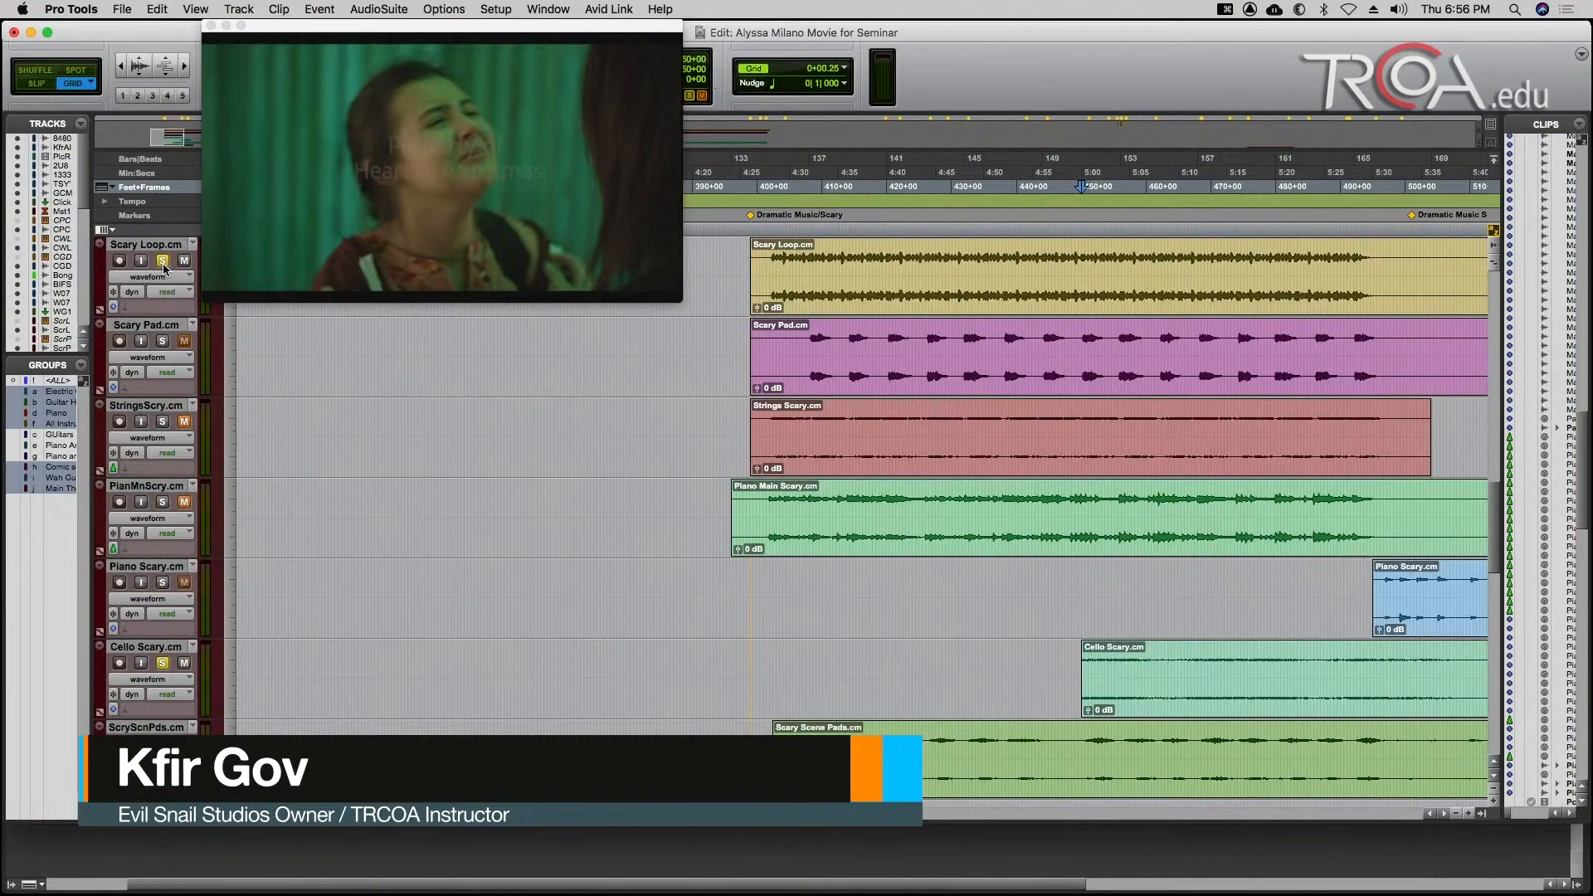
{"action": "key", "text": "space"}
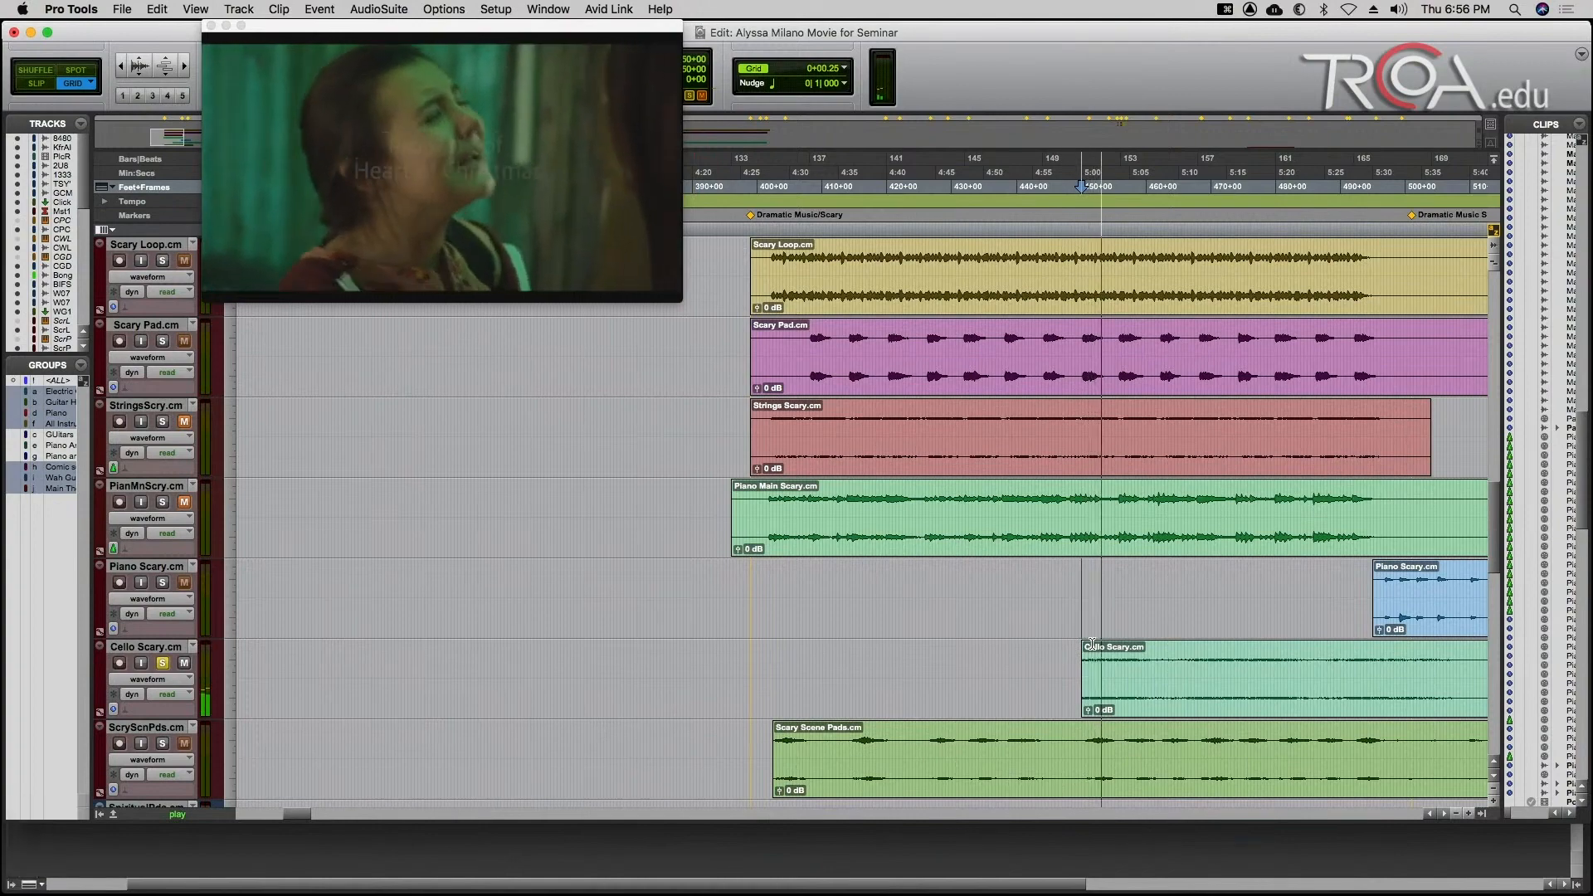
{"action": "key", "text": "r"}
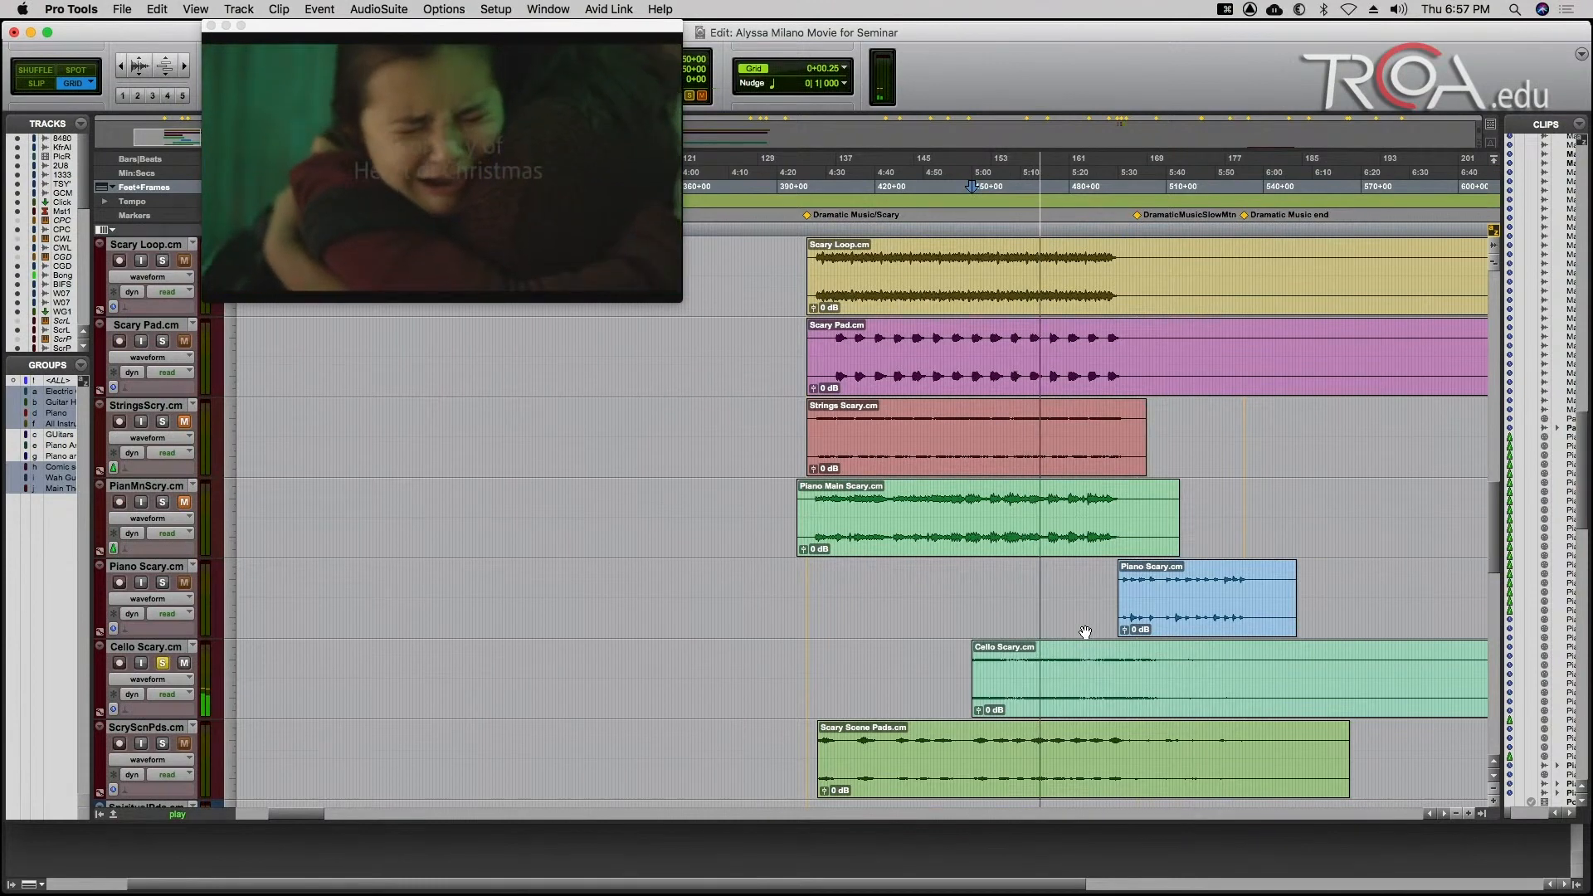
{"action": "key", "text": "space"}
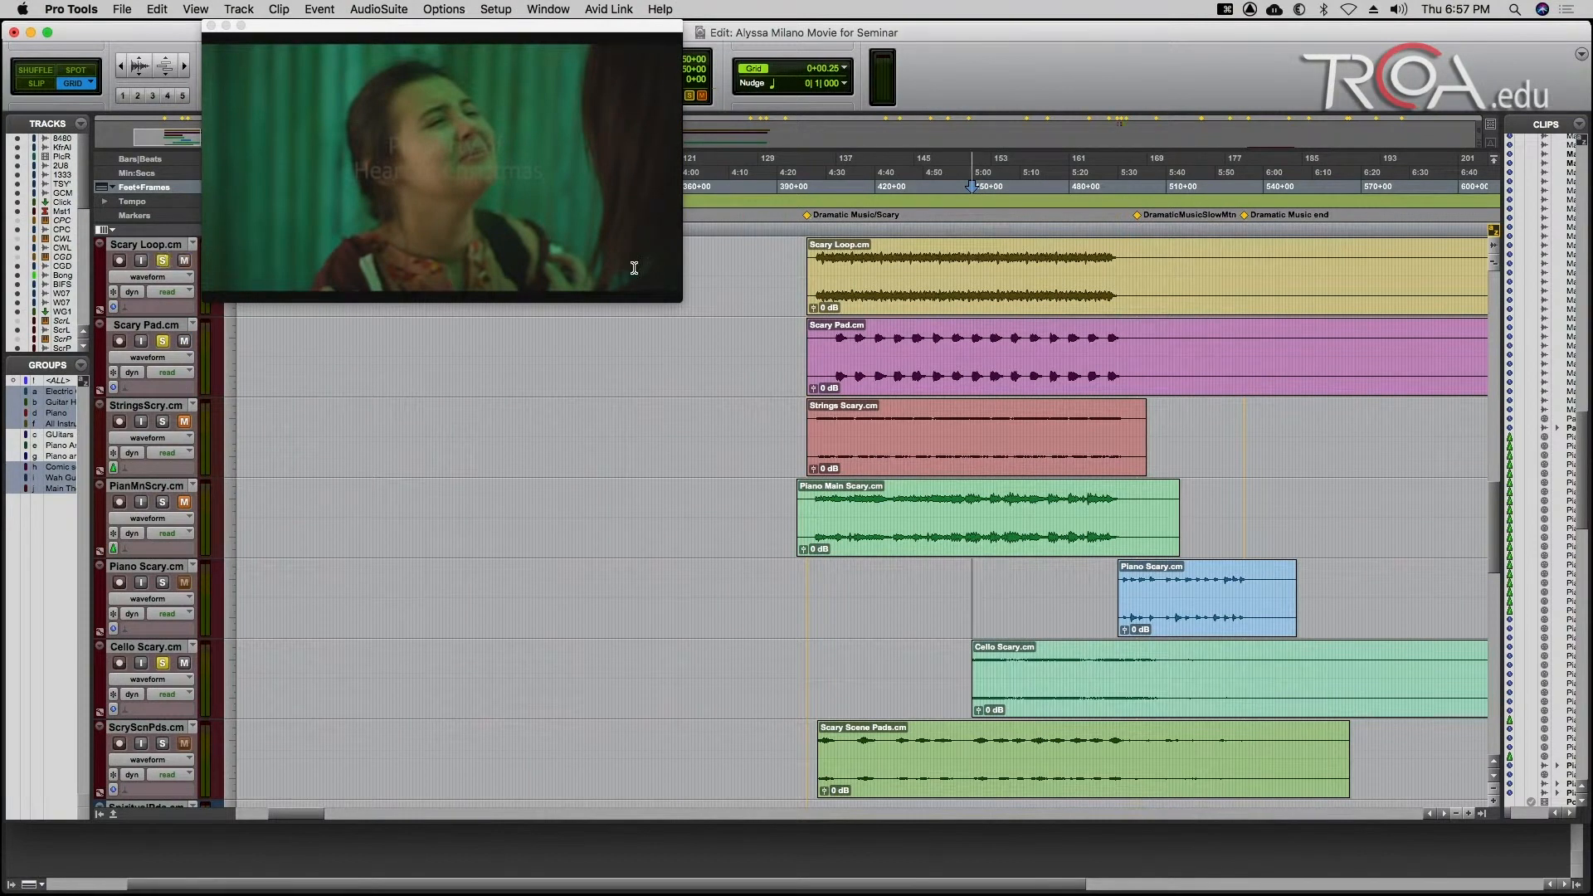
Solo Scary Loop and Scary Pad along with Cello Scary and play the three tracks together from 410+10 and from 449+08.
{"action": "left_click", "coordinate": [844, 253]}
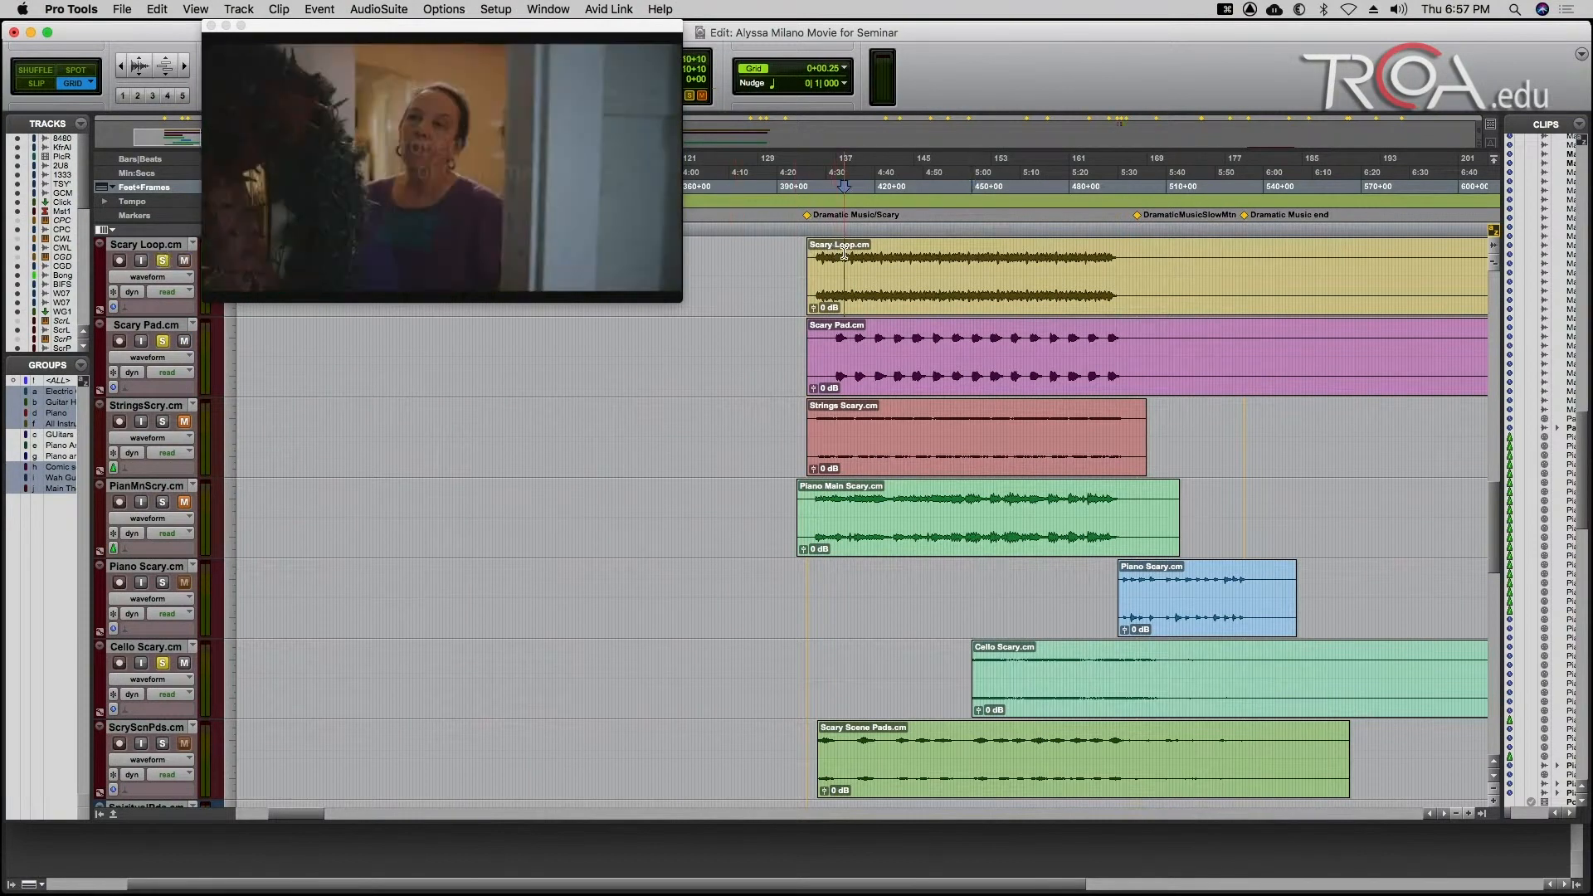
{"action": "key", "text": "space"}
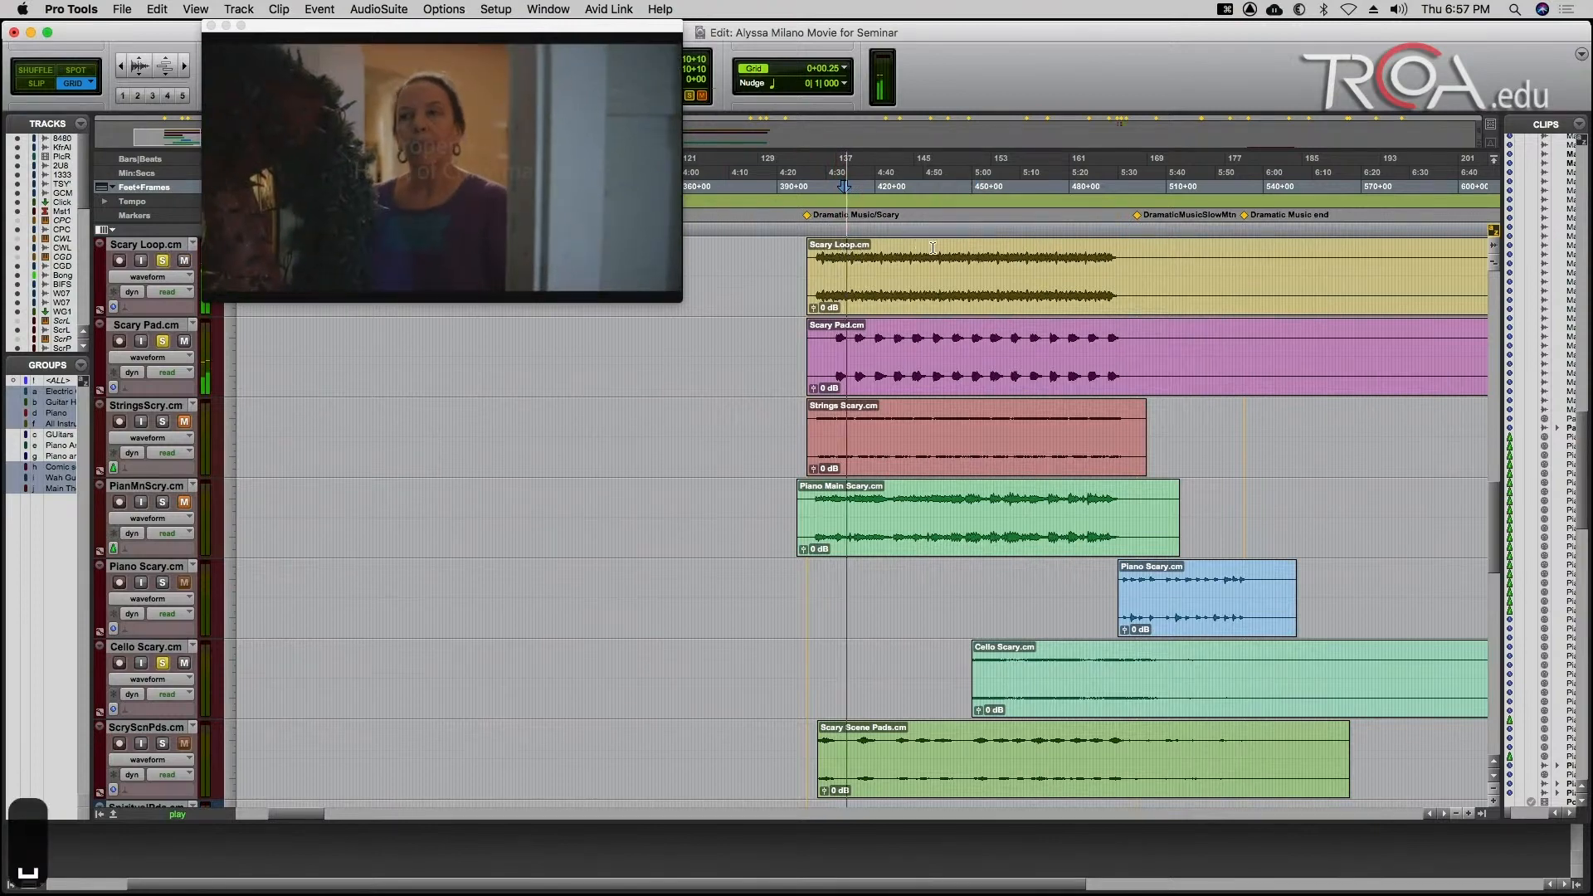
{"action": "left_click", "coordinate": [979, 254]}
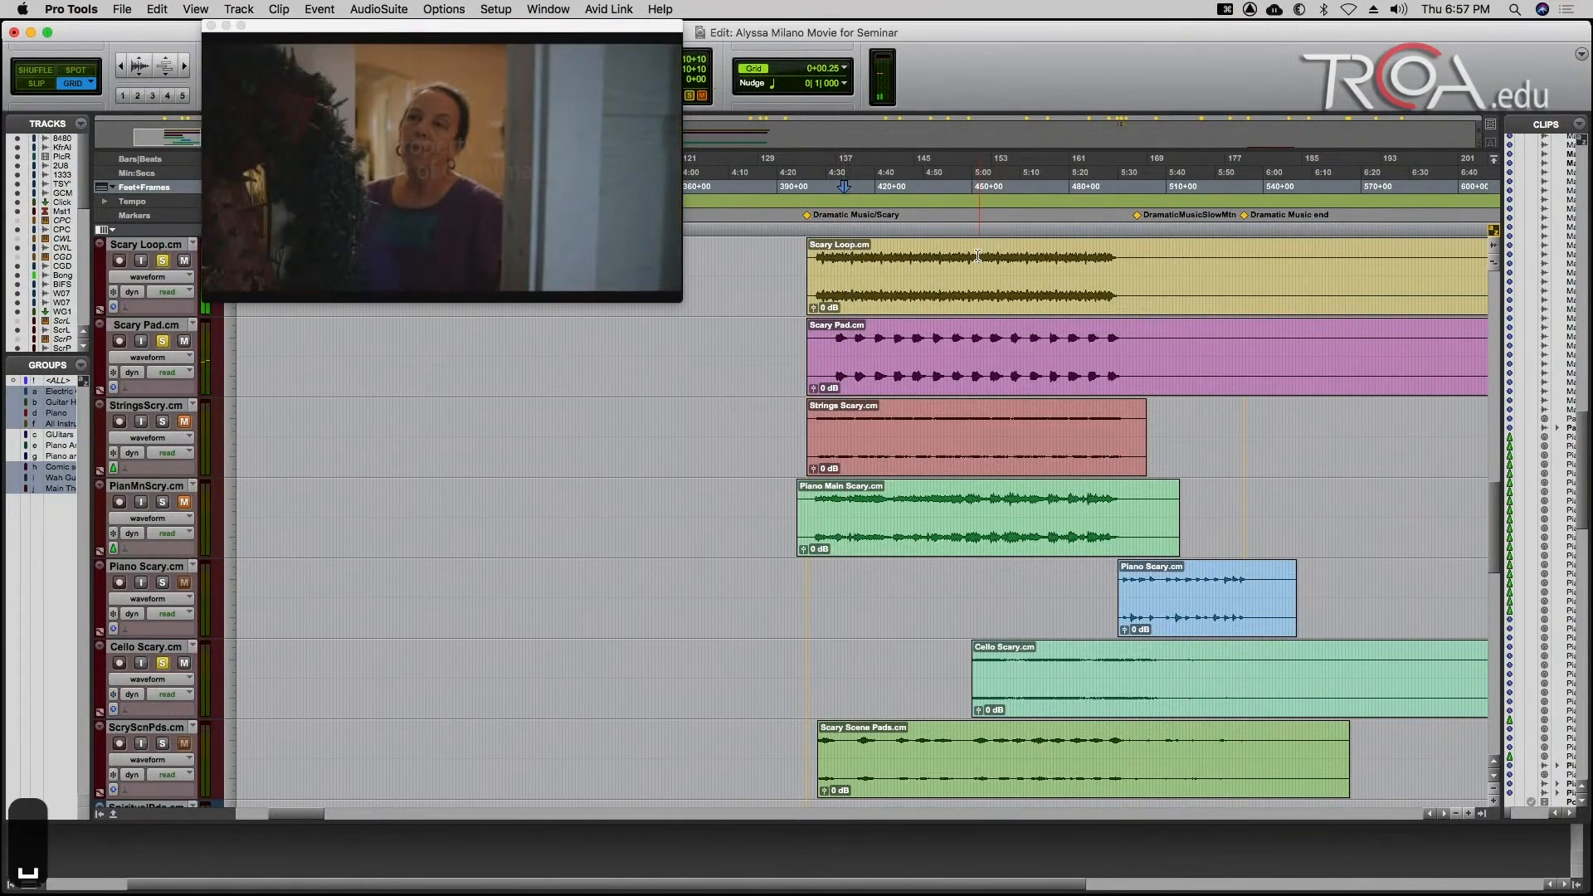
{"action": "left_click", "coordinate": [971, 256]}
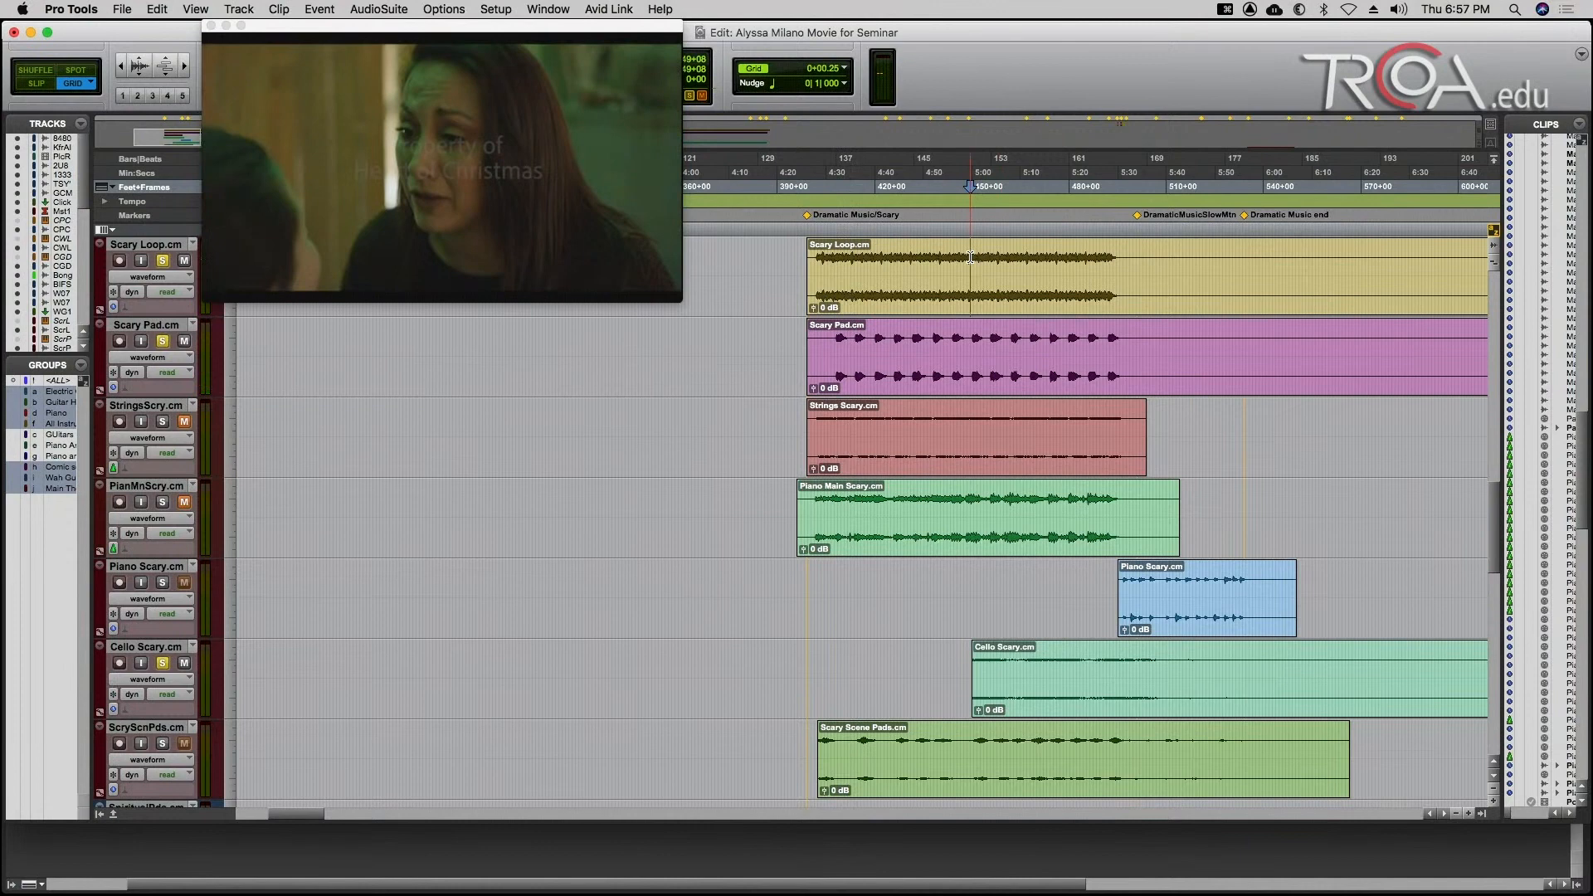
{"action": "key", "text": "space"}
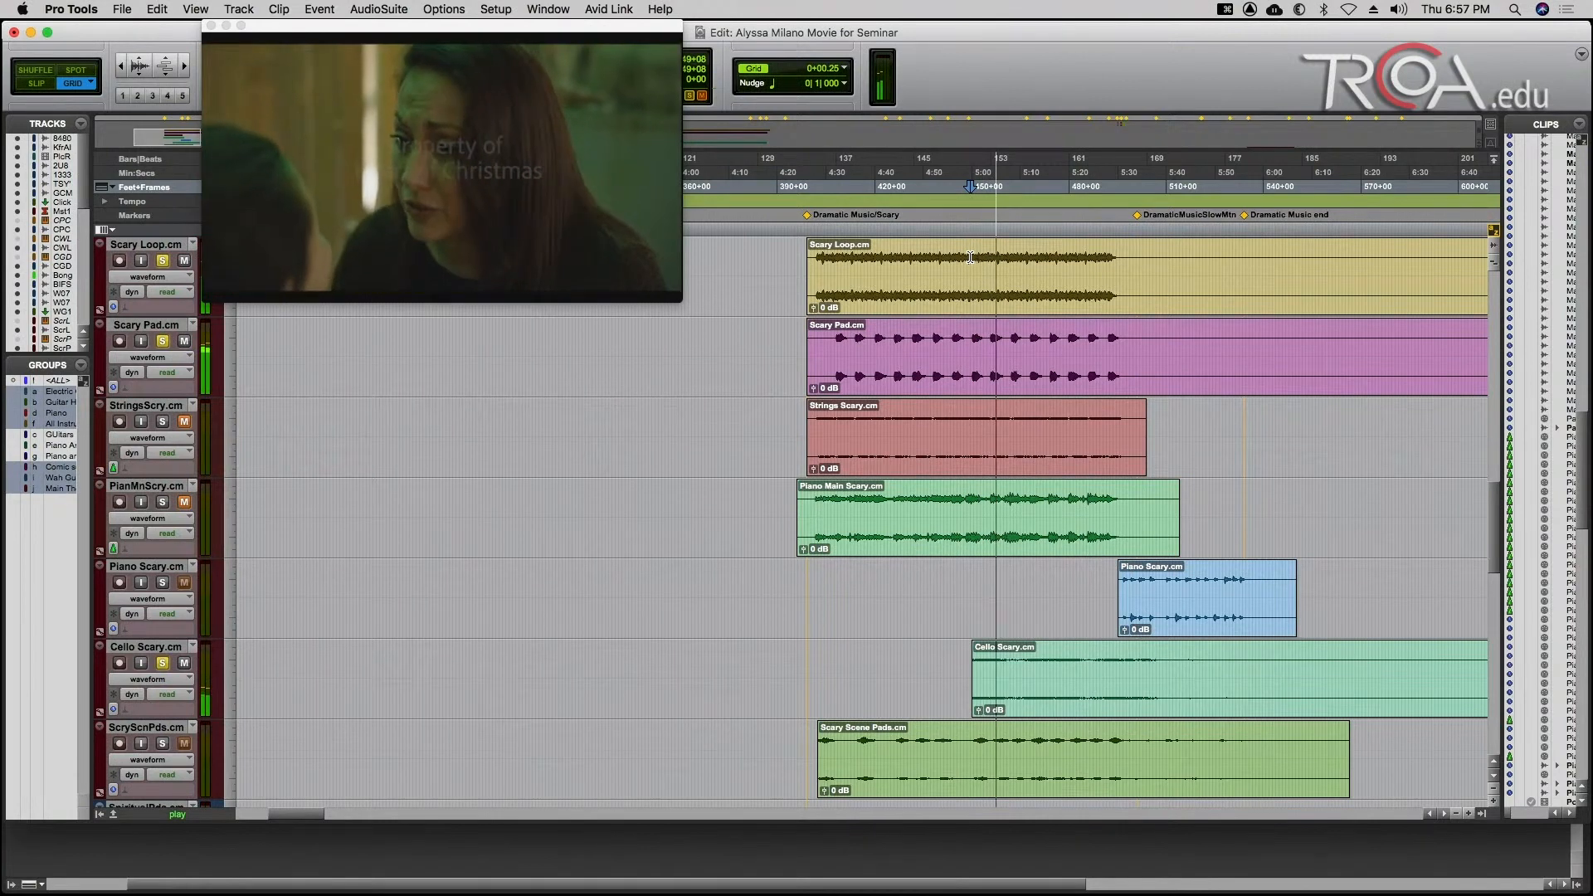
{"action": "key", "text": "space"}
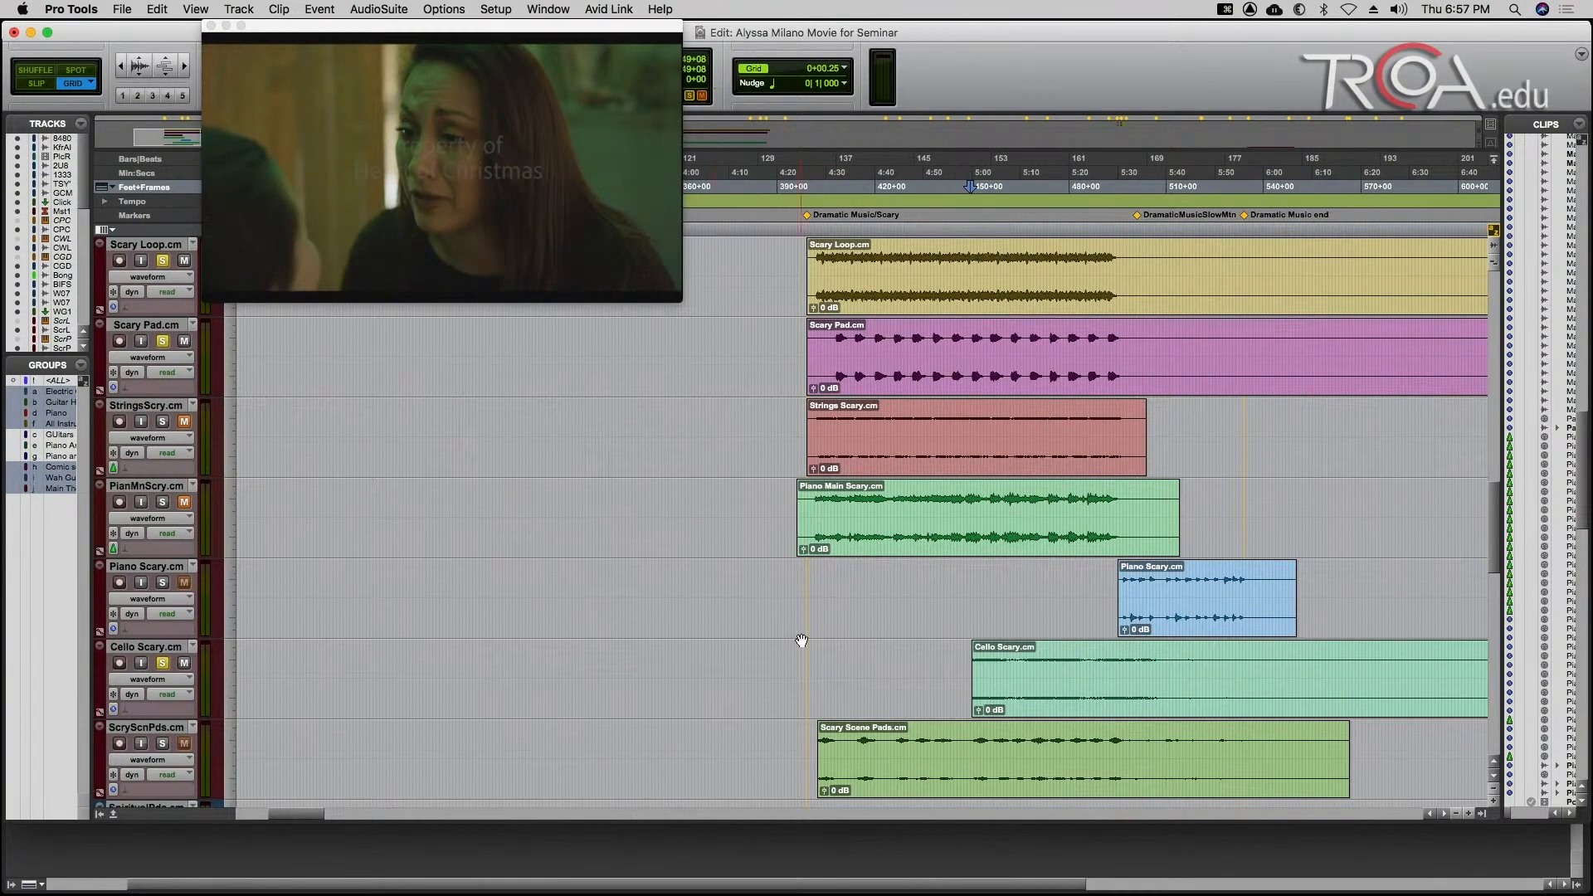
Solo only the Scary Scene Pads track and audition it against the picture from 402+02 and from 448+10.
{"action": "left_click", "coordinate": [164, 743]}
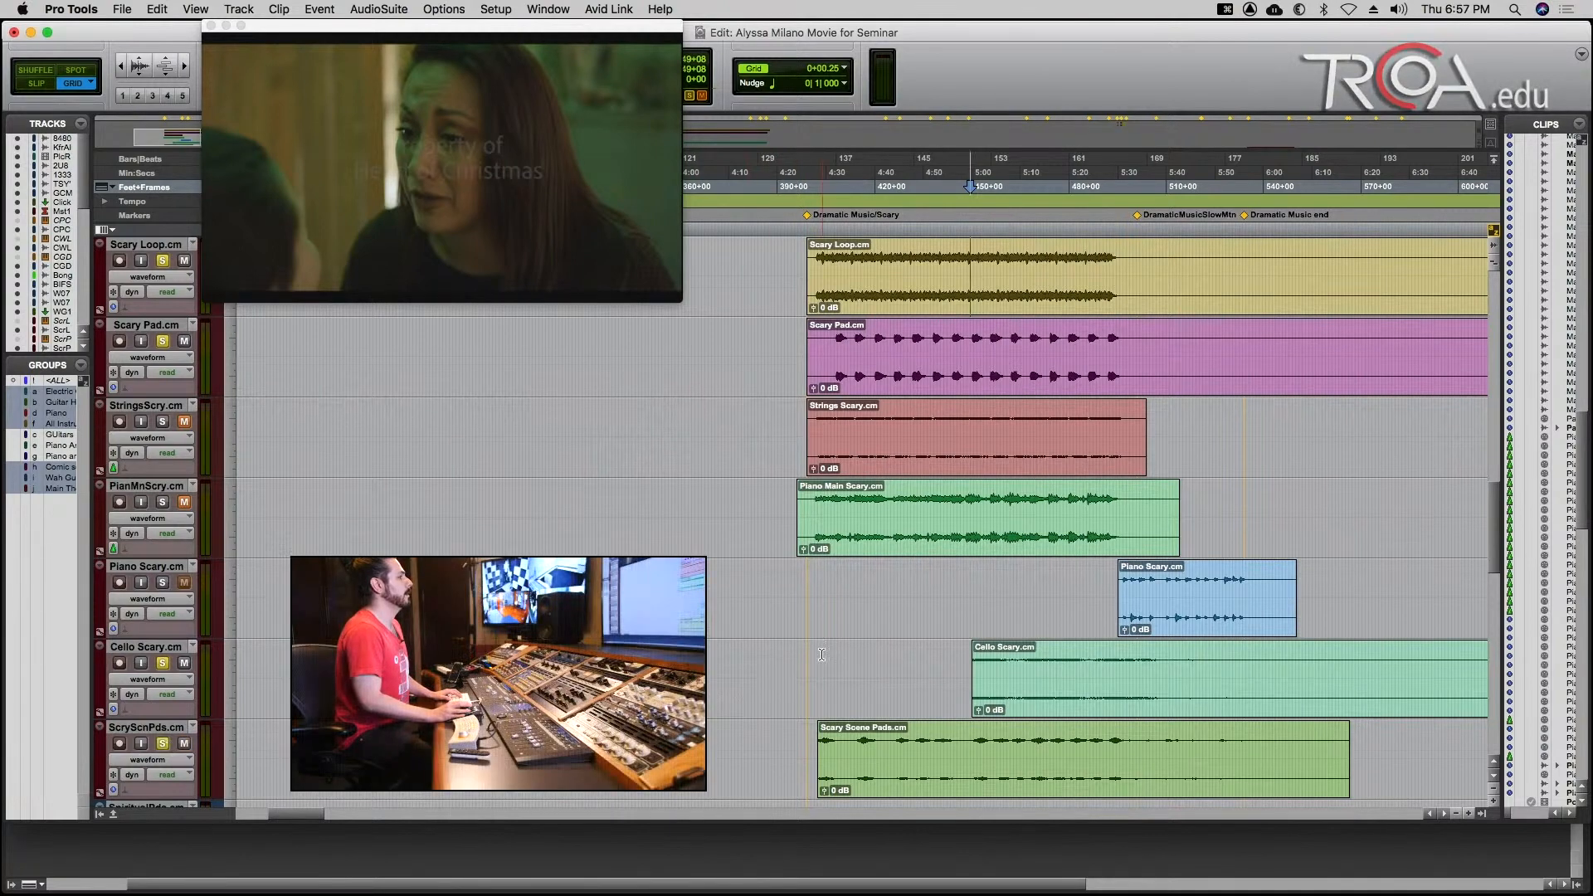
{"action": "key", "text": "t"}
{"action": "key", "text": "t"}
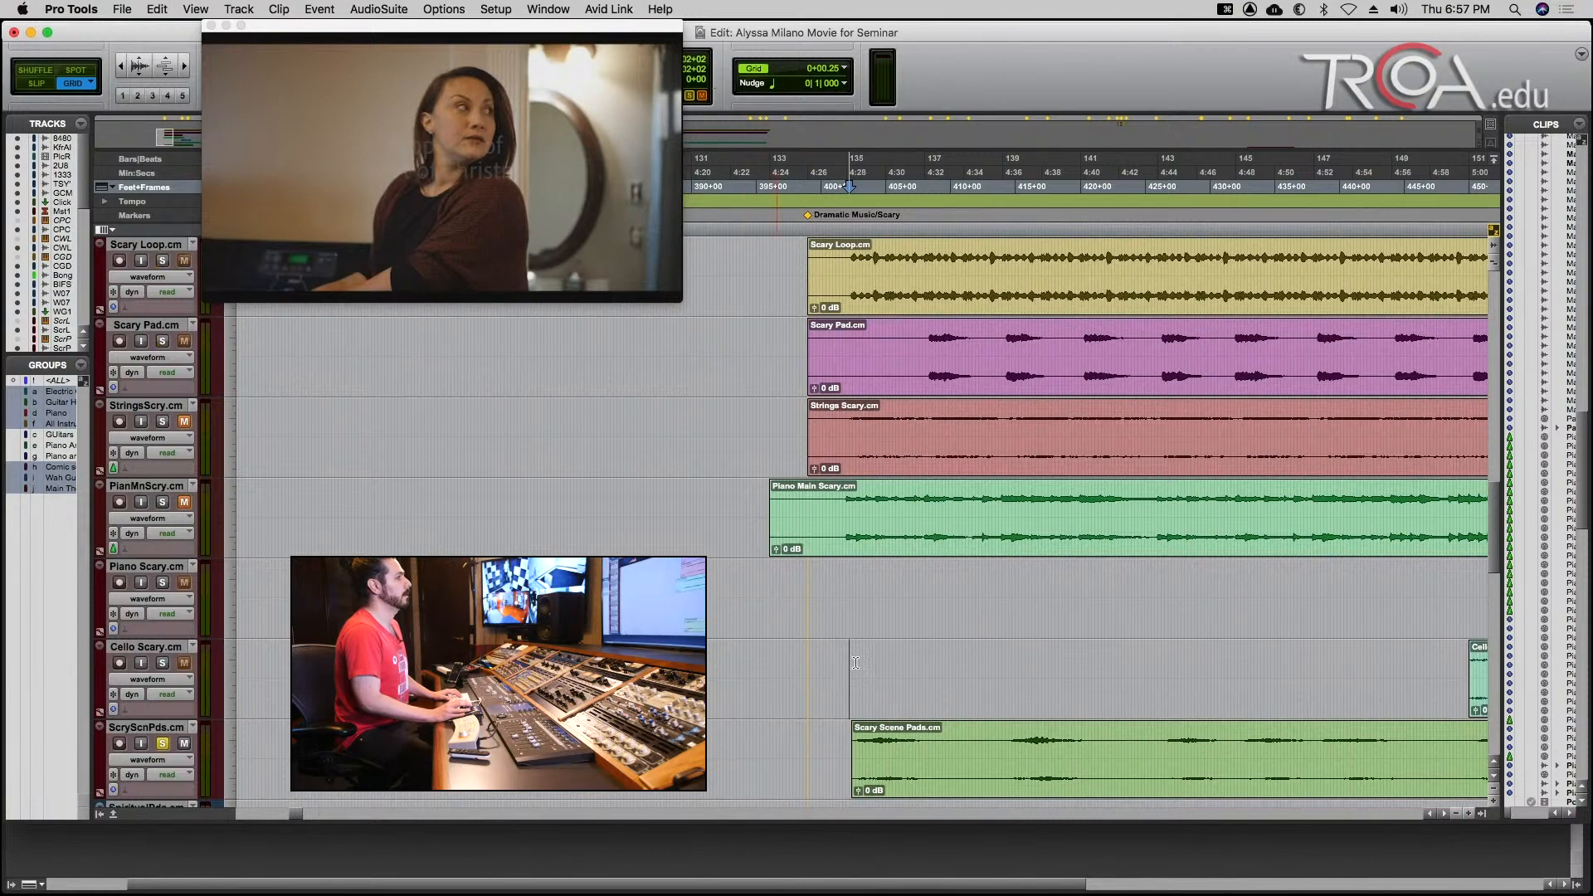
{"action": "key", "text": "space"}
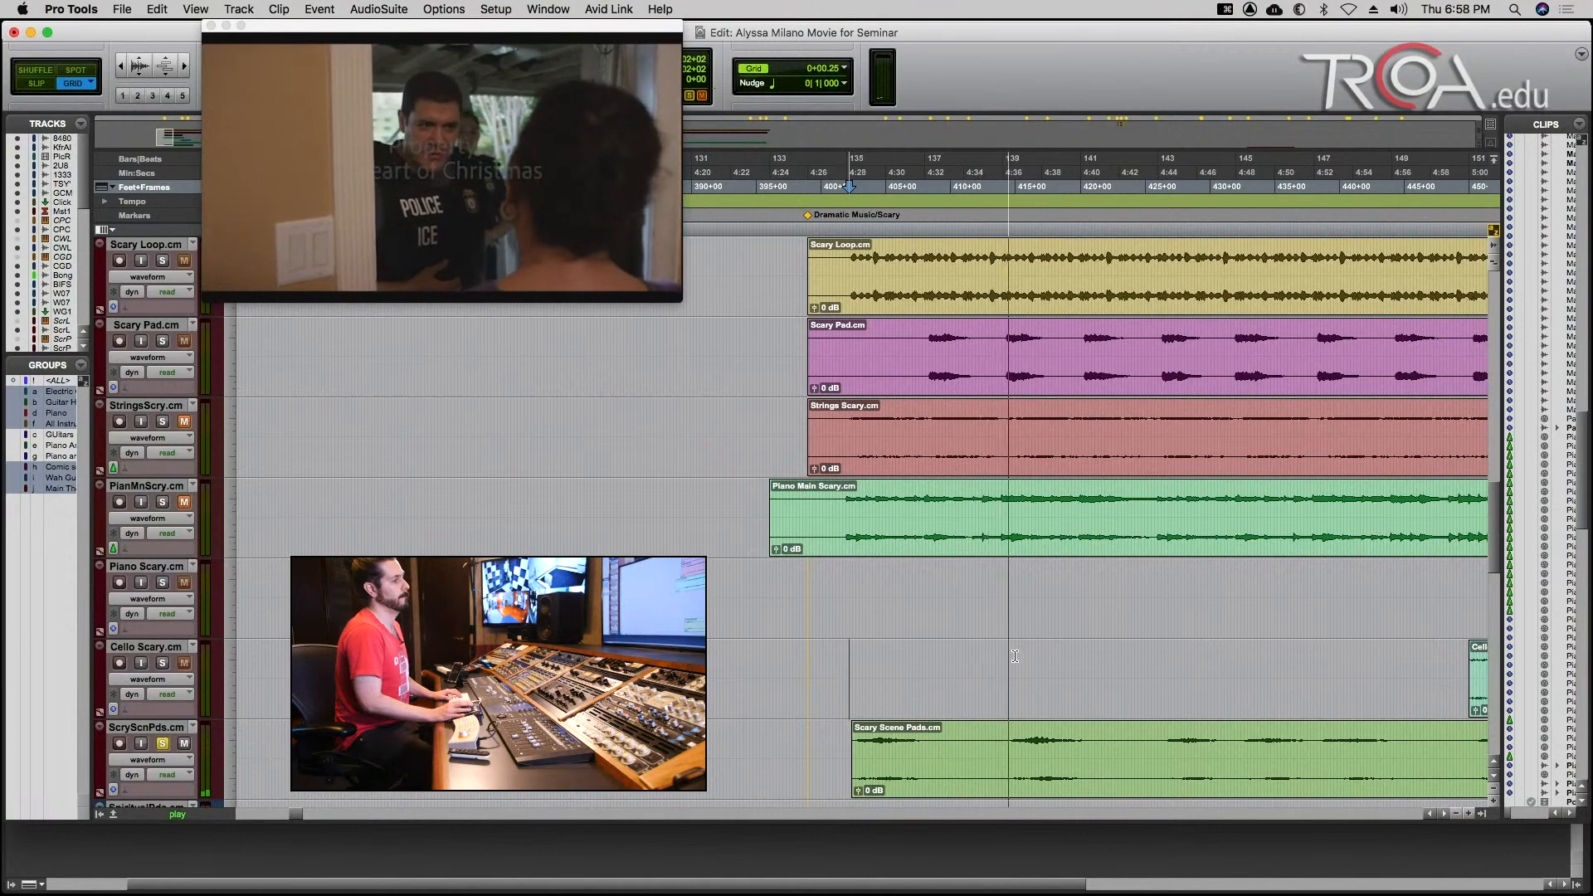
{"action": "left_click", "coordinate": [1165, 668]}
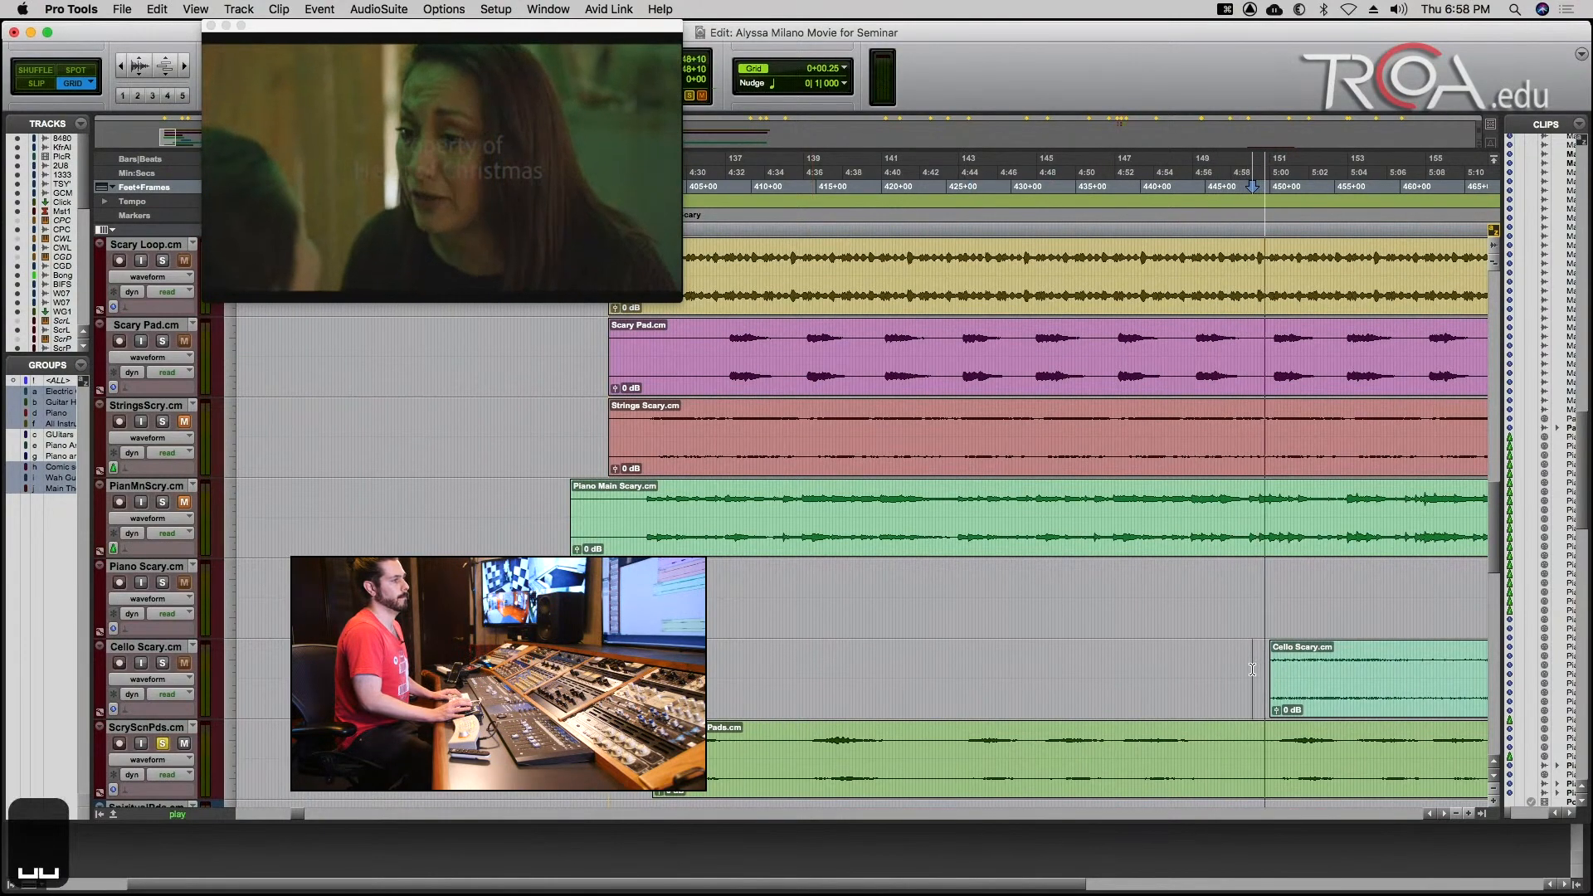
Clear the track solos and play the scene's scary music from 399+01, soloing the Scary Scene Pads track during the playback.
{"action": "key", "text": "r"}
{"action": "key", "text": "r"}
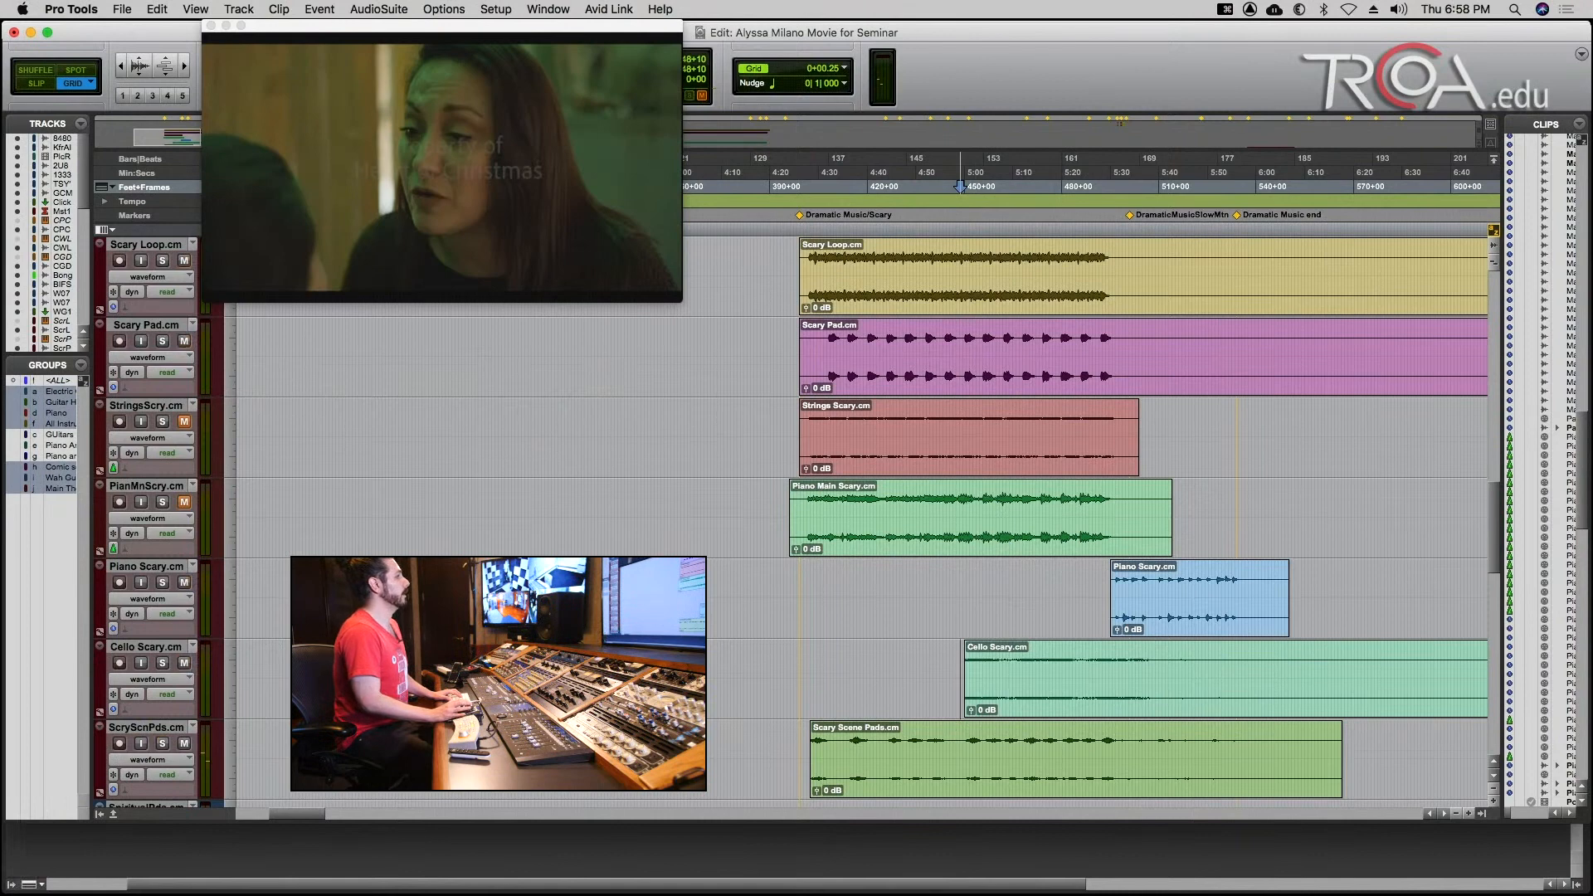
{"action": "key", "text": "space"}
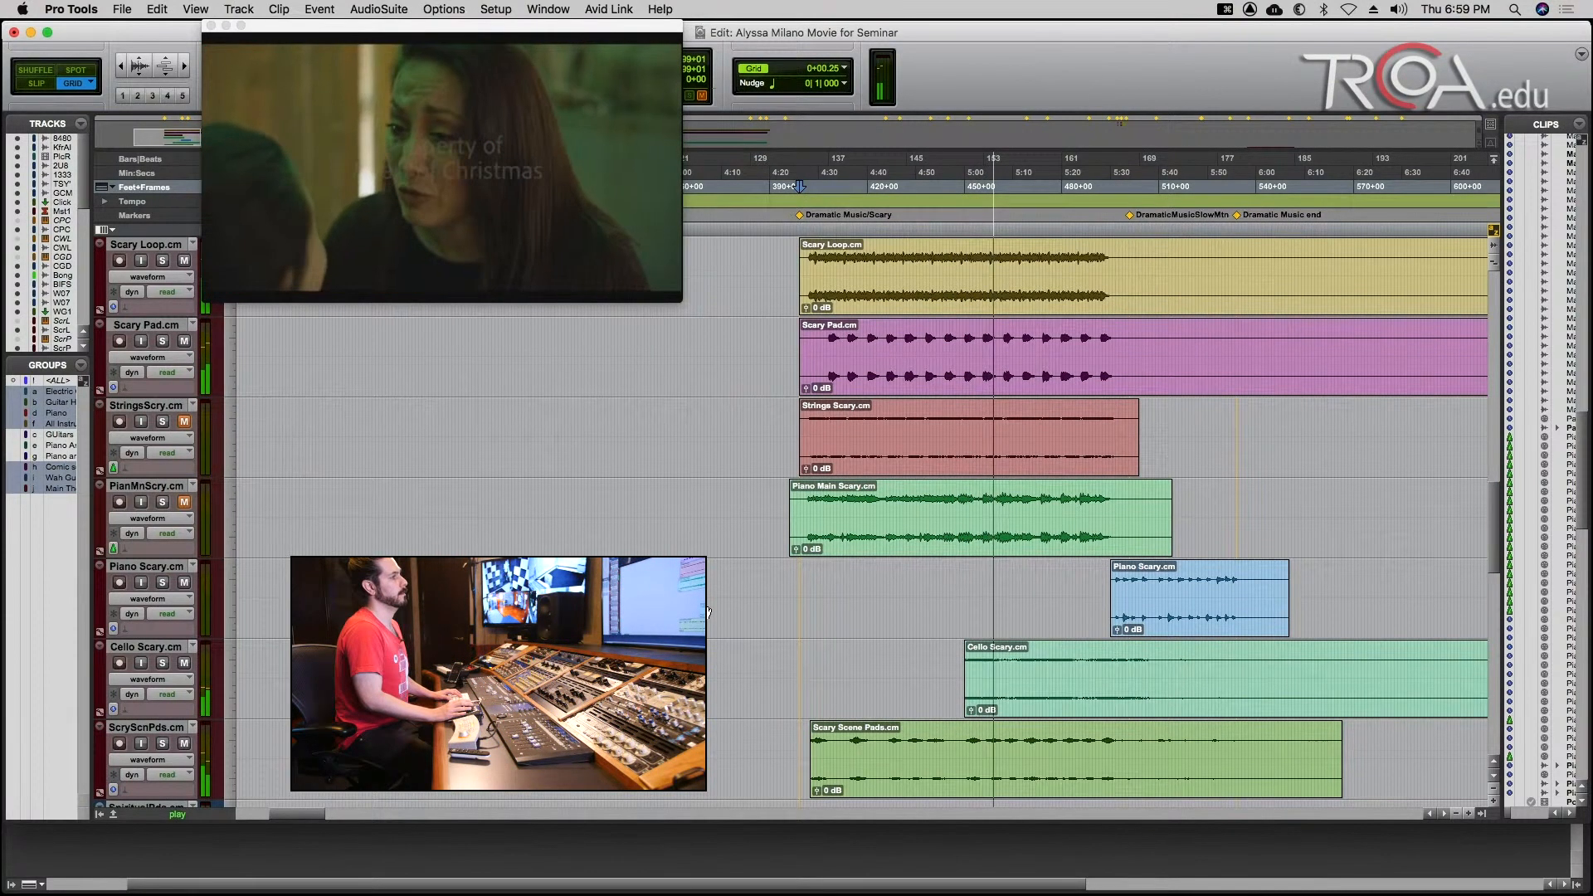
{"action": "scroll", "coordinate": [895, 620], "scroll_direction": "right", "scroll_amount": 3}
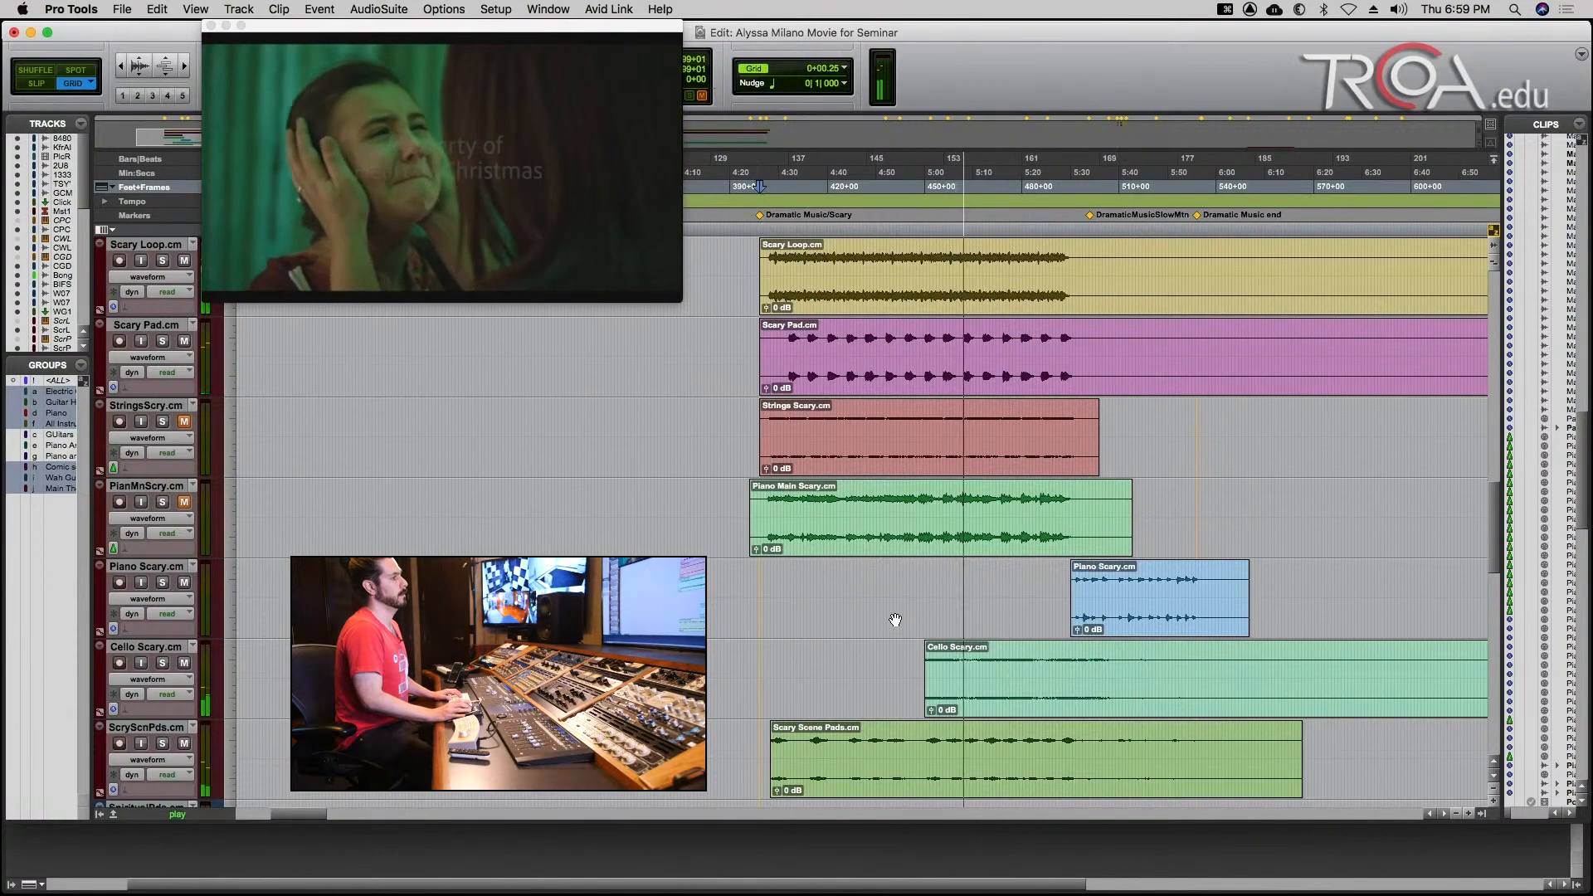
{"action": "scroll", "coordinate": [895, 620], "scroll_direction": "down", "scroll_amount": 4}
{"action": "scroll", "coordinate": [895, 620], "scroll_direction": "up", "scroll_amount": 4}
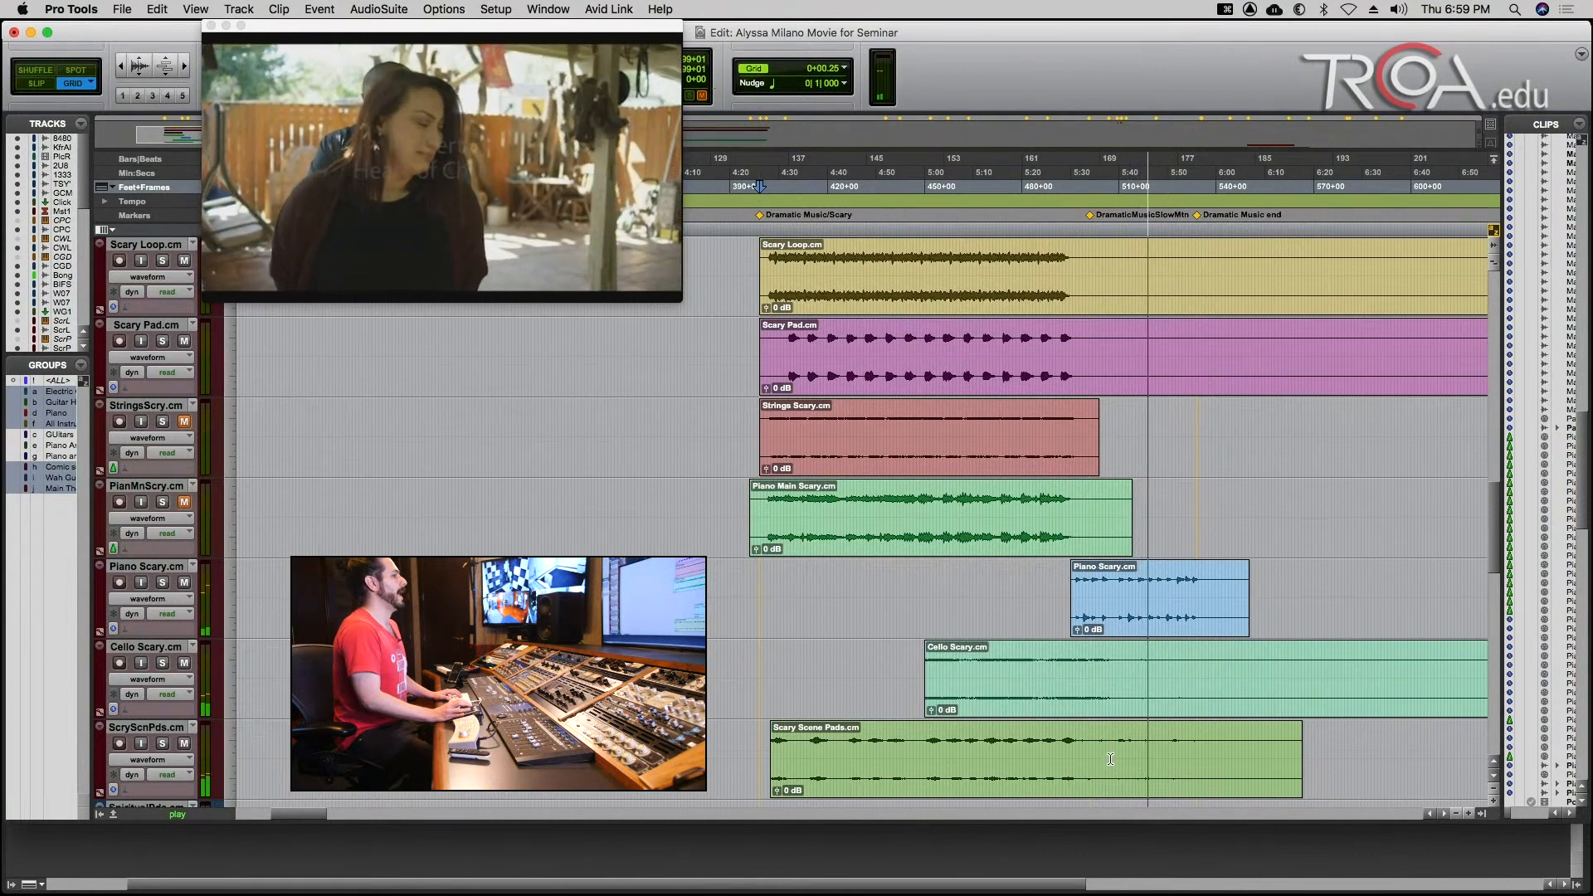
{"action": "left_click", "coordinate": [163, 744]}
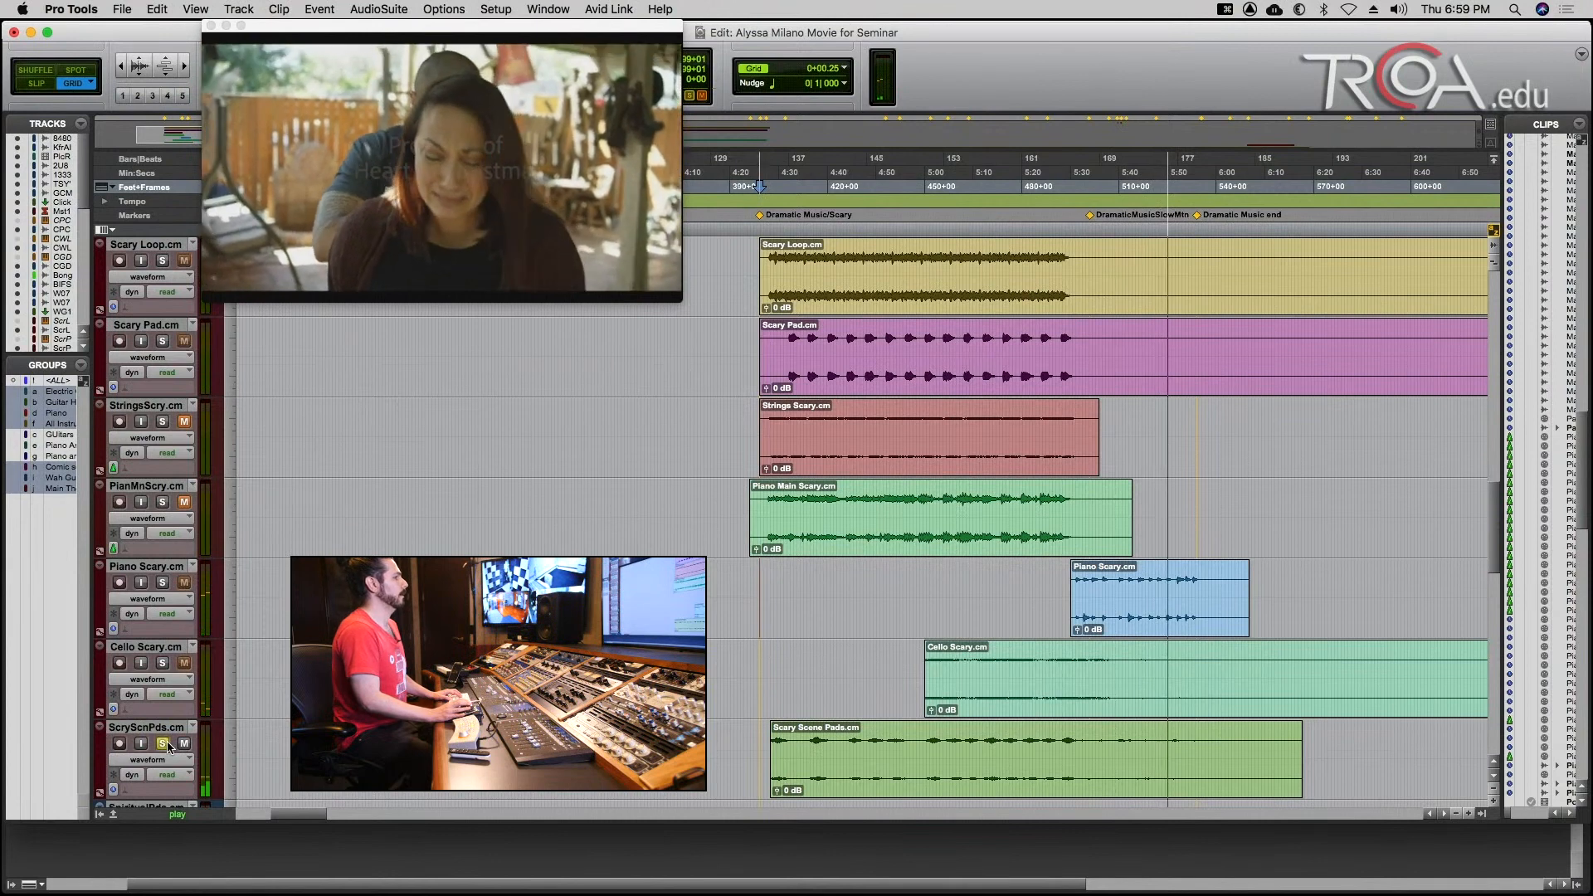
Solo Cello Scary in place of Scary Scene Pads and audition it against the picture around the Dramatic Music SlowMotion marker.
{"action": "left_click", "coordinate": [163, 664]}
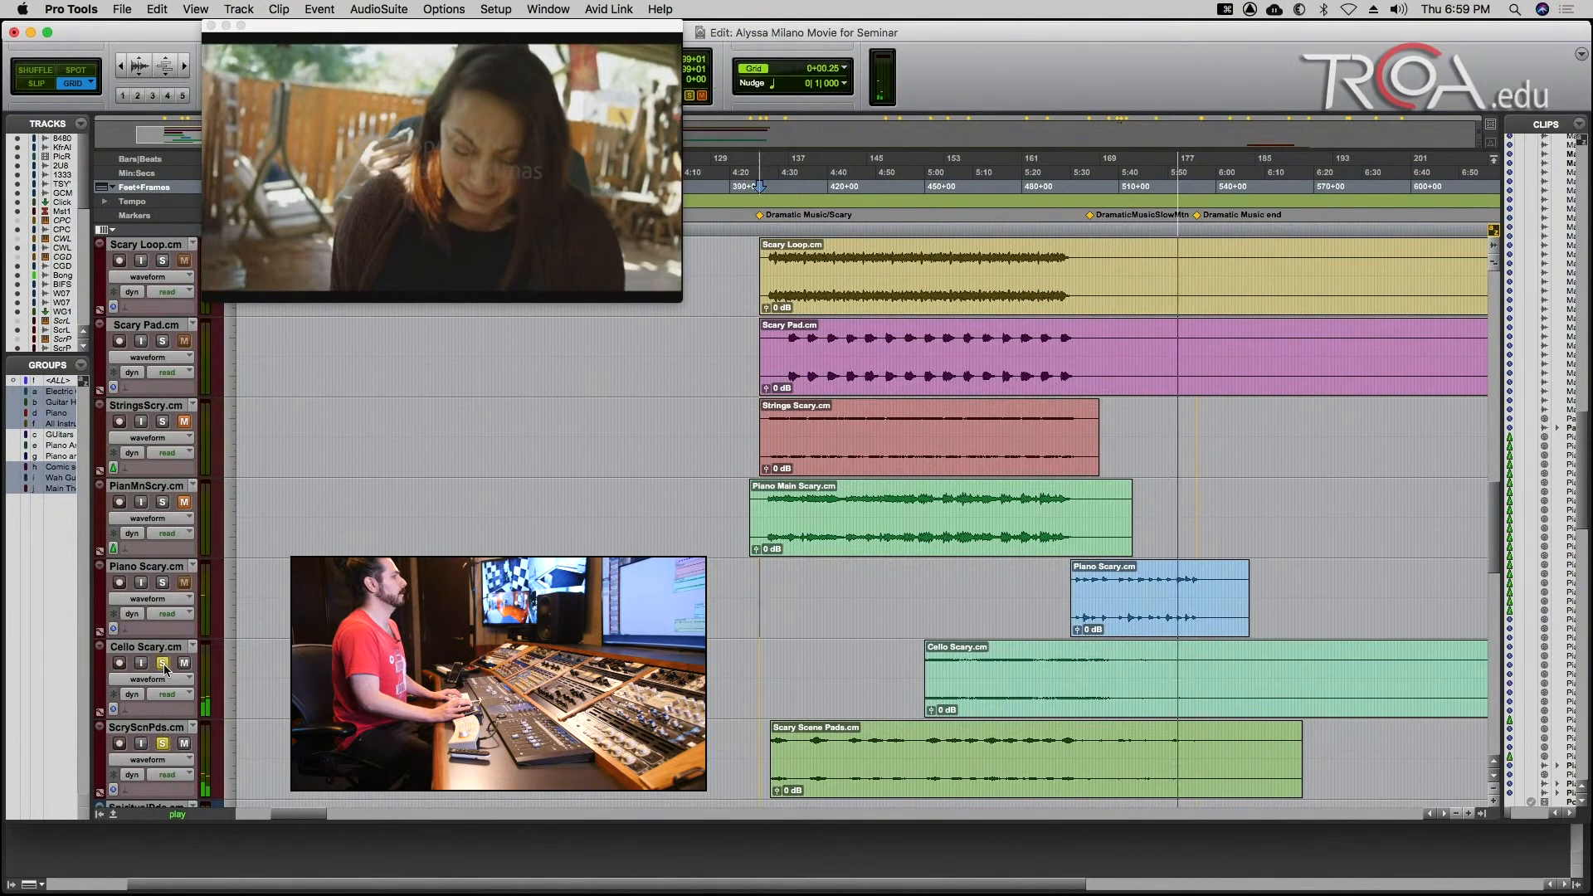
{"action": "left_click", "coordinate": [164, 743]}
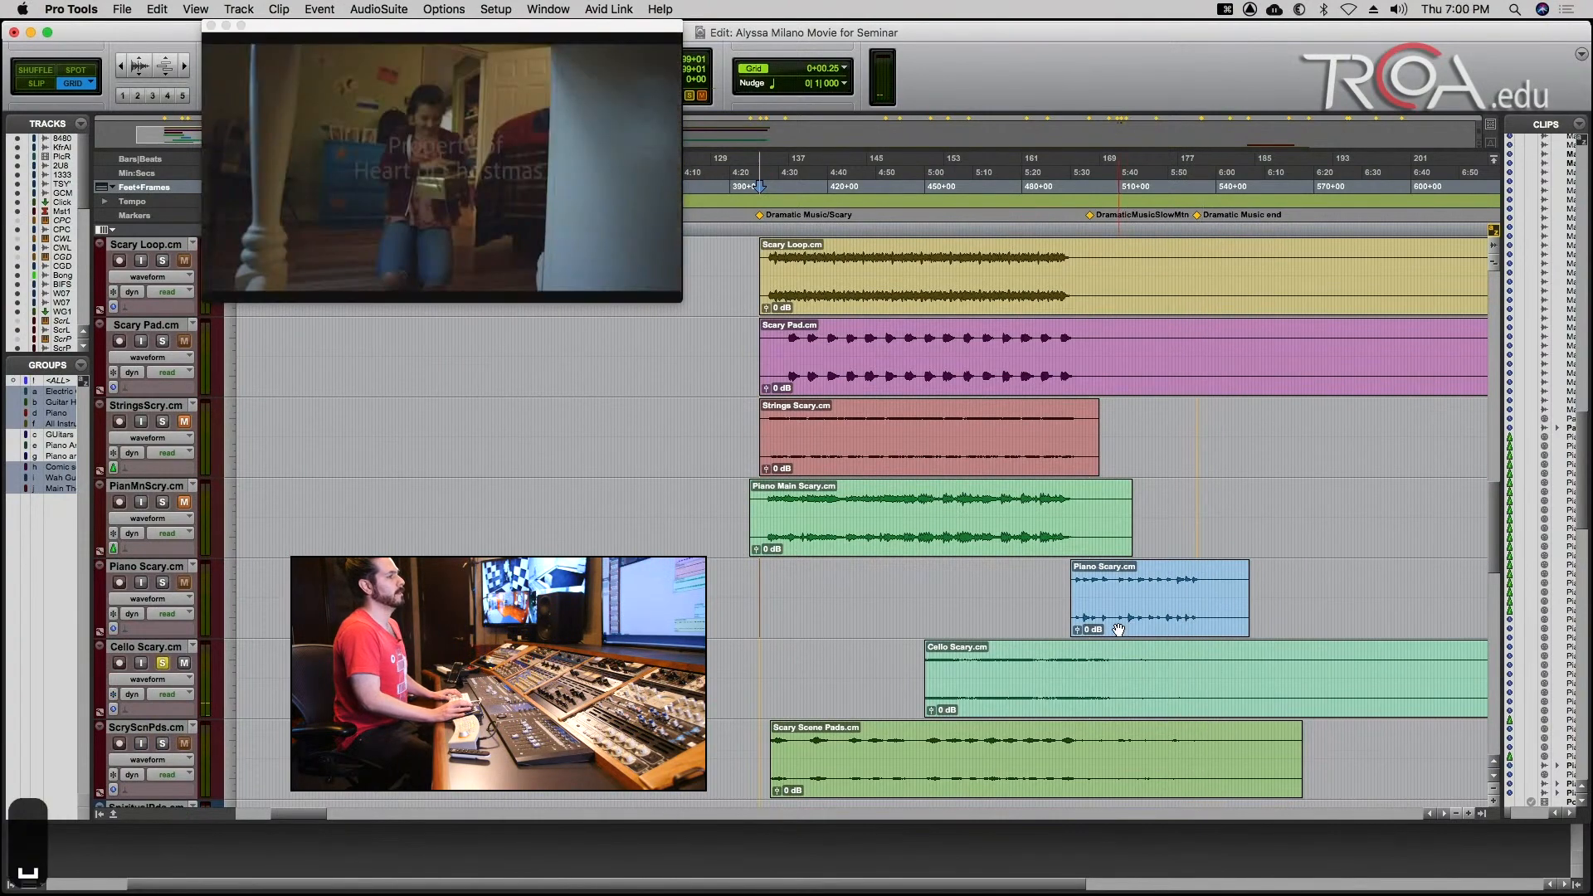
{"action": "key", "text": "t"}
{"action": "key", "text": "t"}
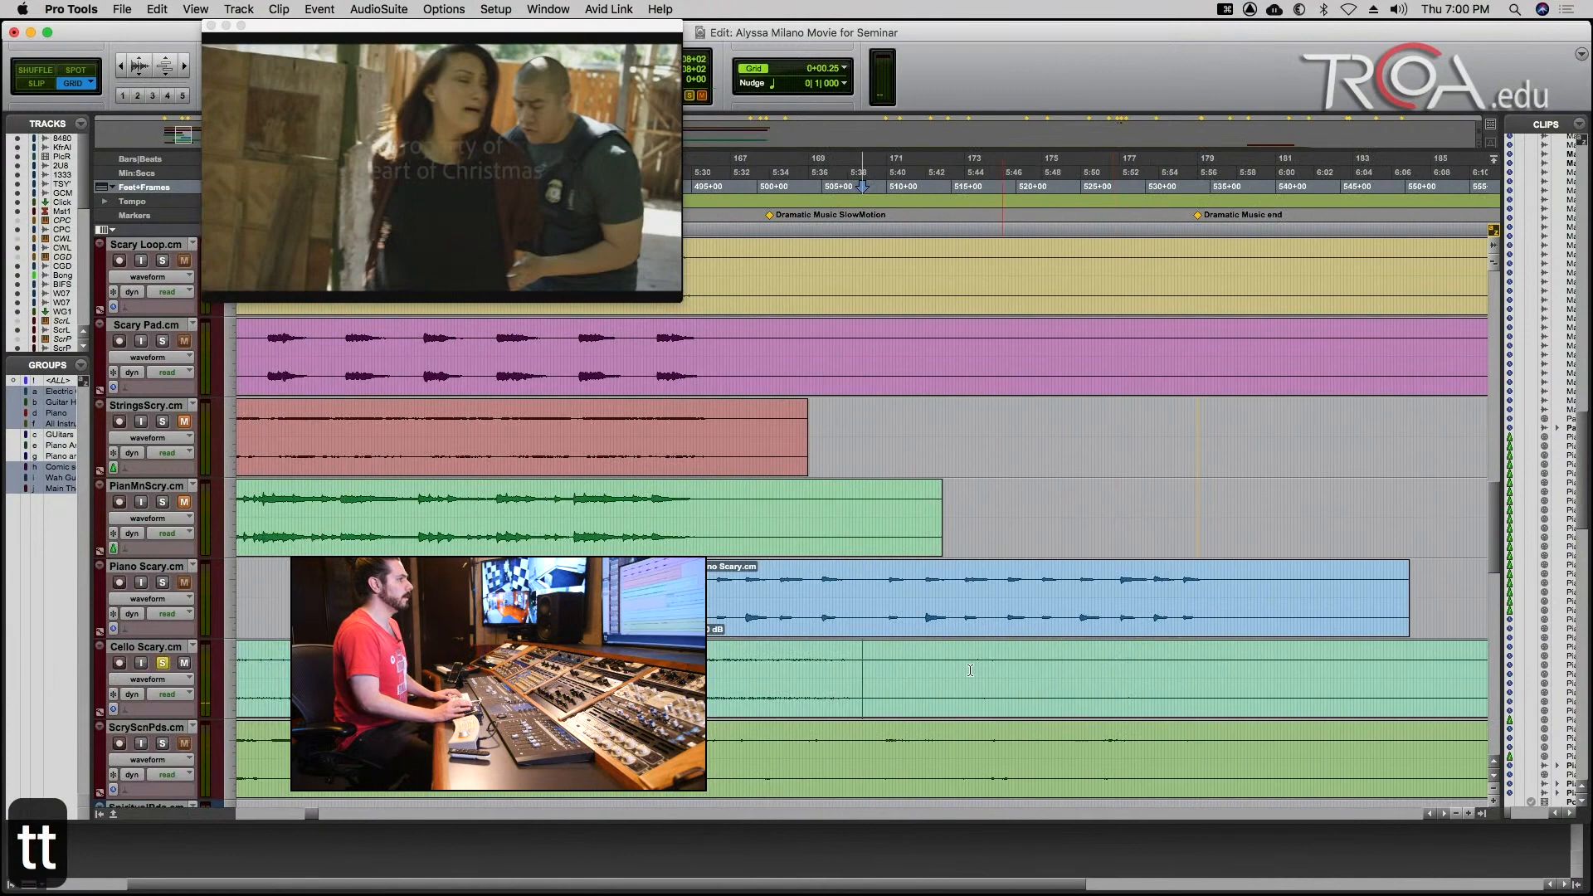
{"action": "key", "text": "r"}
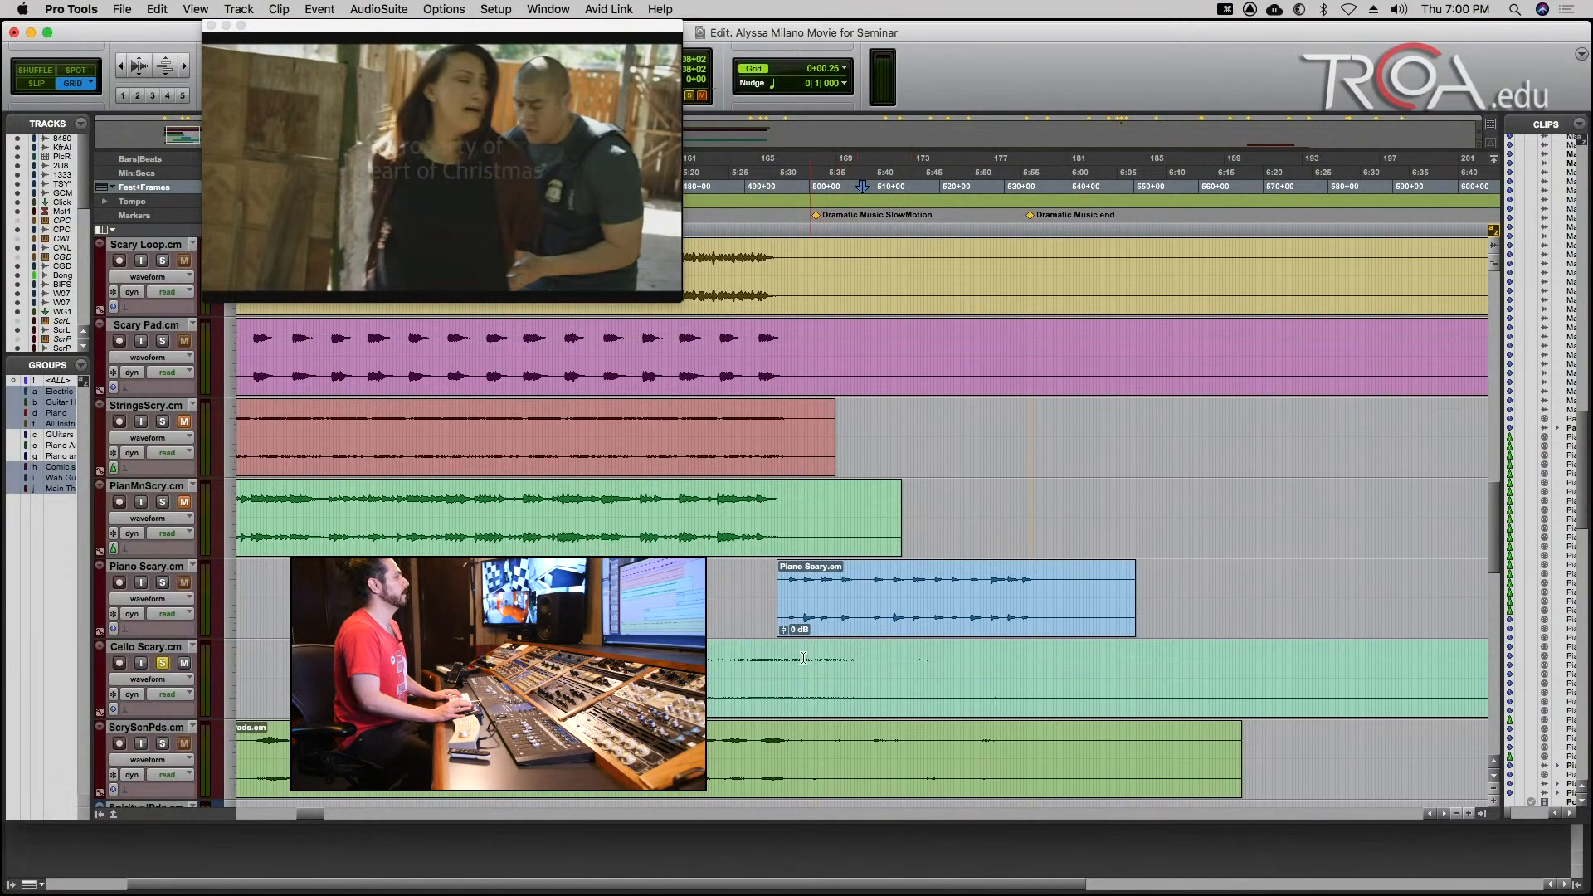
{"action": "key", "text": "space"}
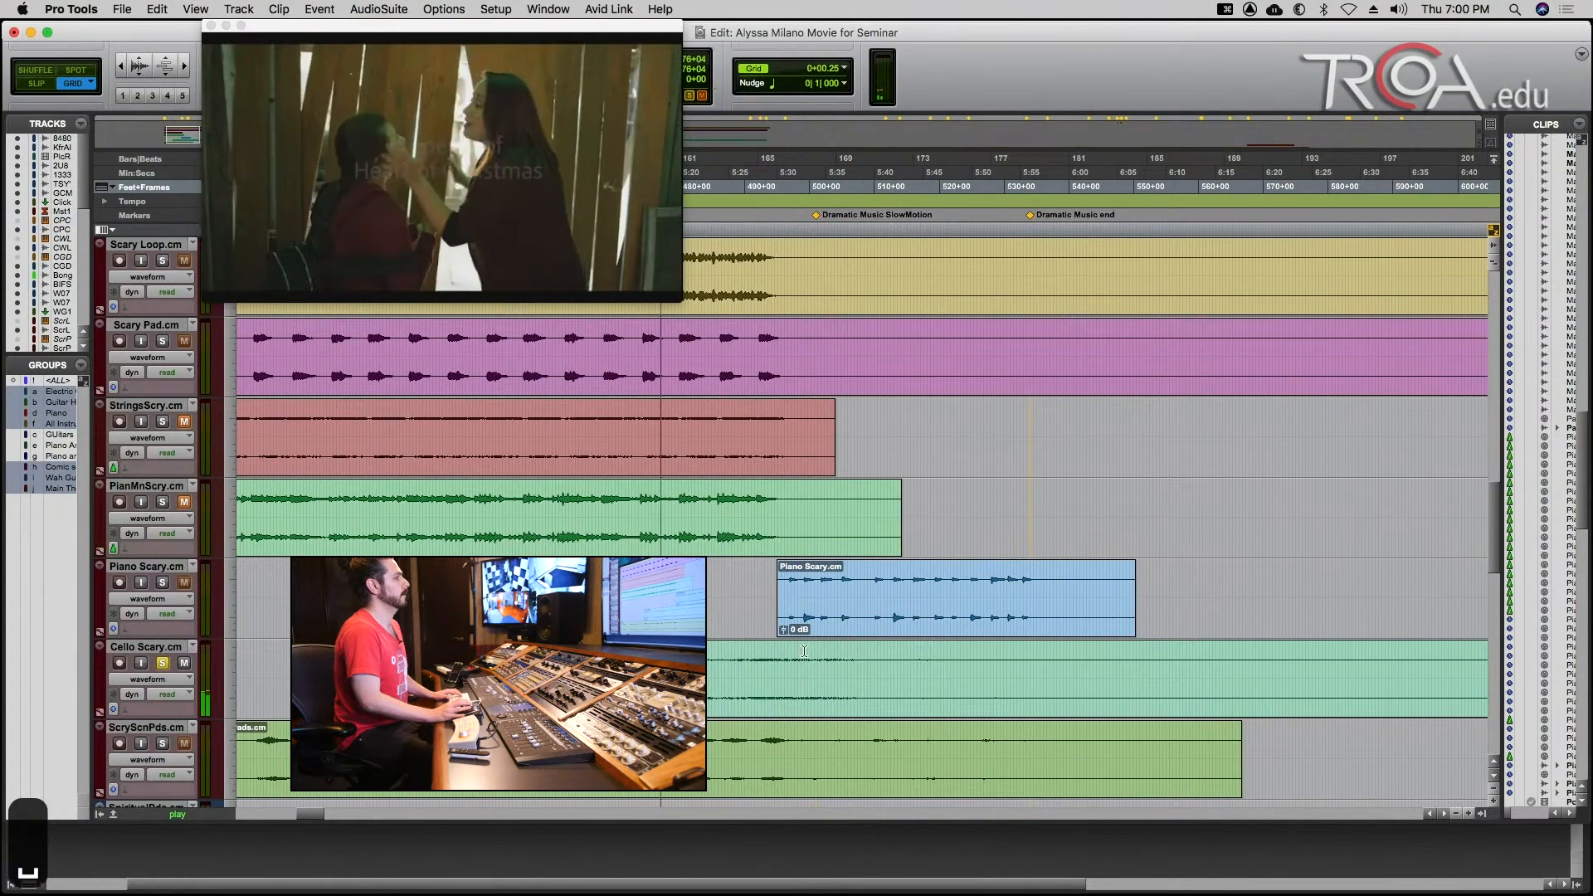
{"action": "left_click", "coordinate": [816, 661]}
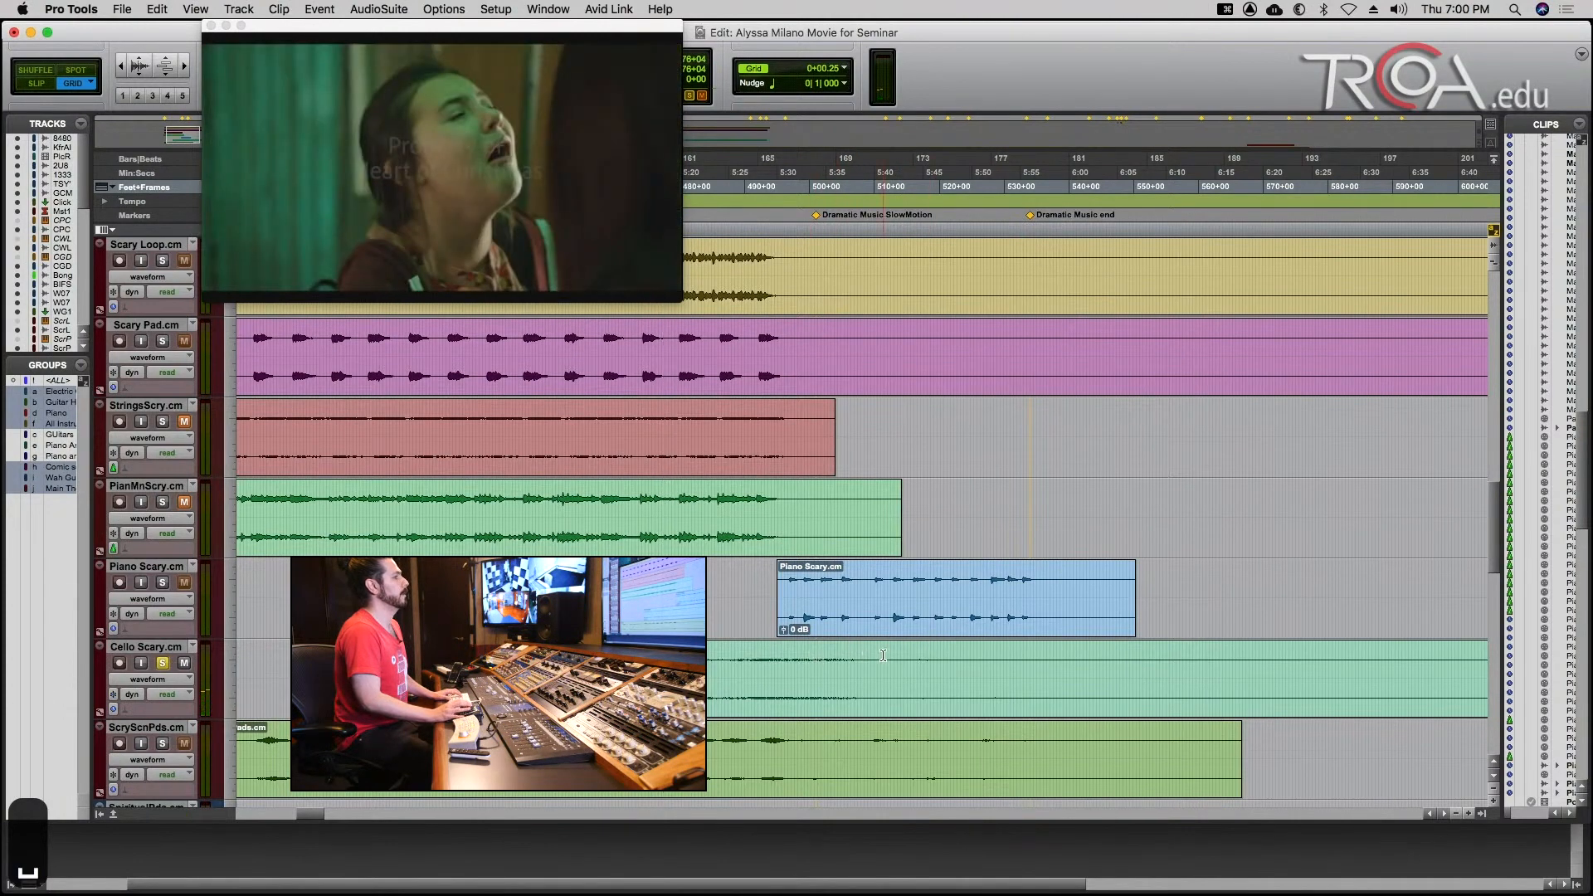
{"action": "left_click", "coordinate": [871, 658]}
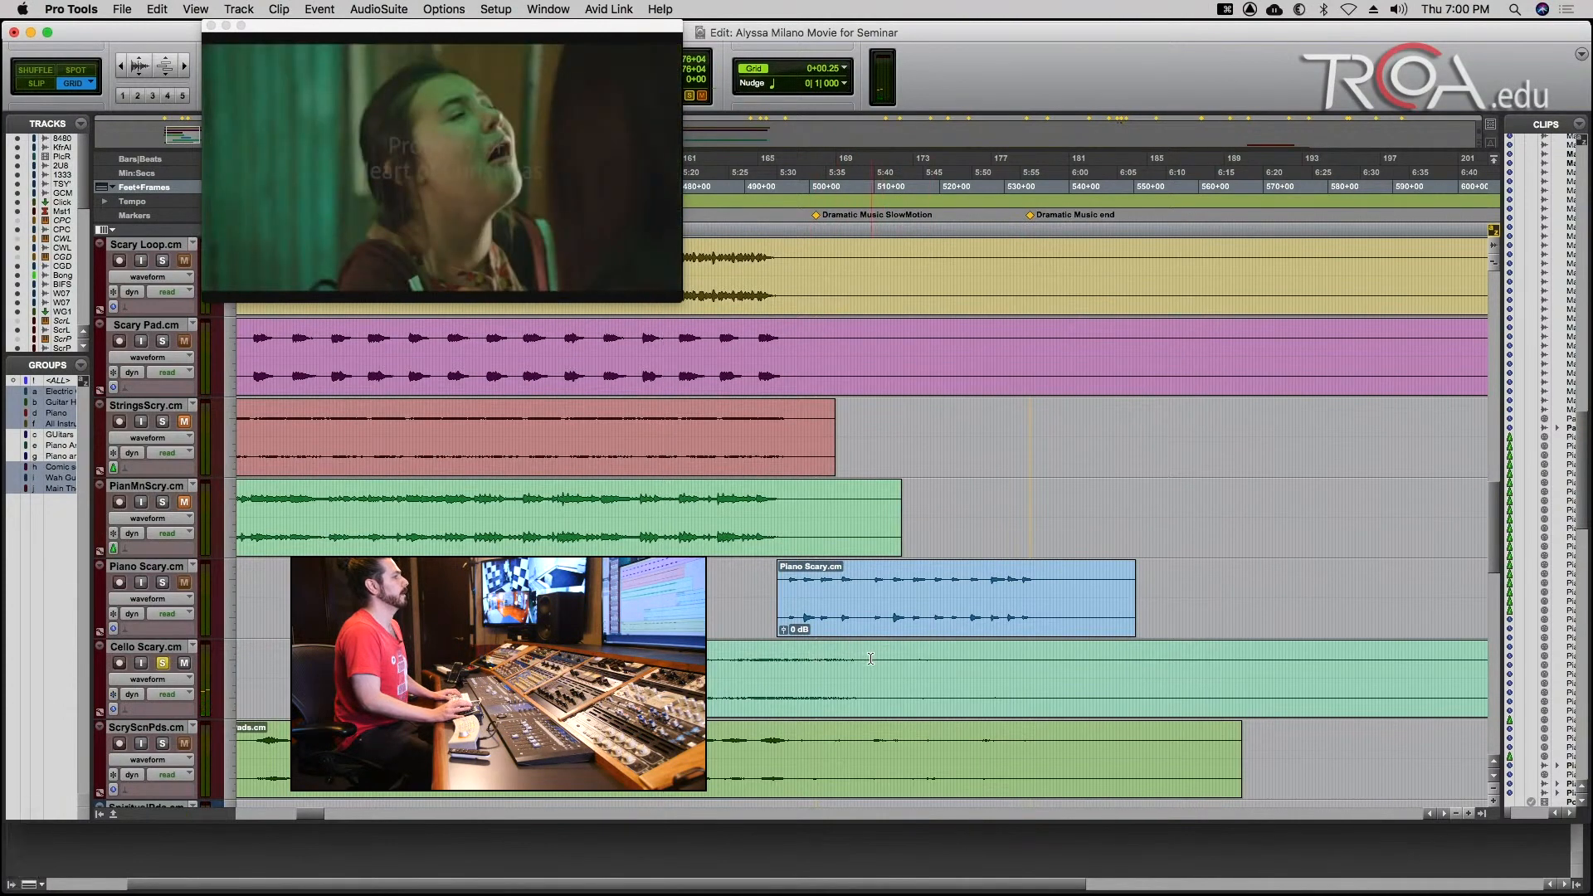
{"action": "key", "text": "space"}
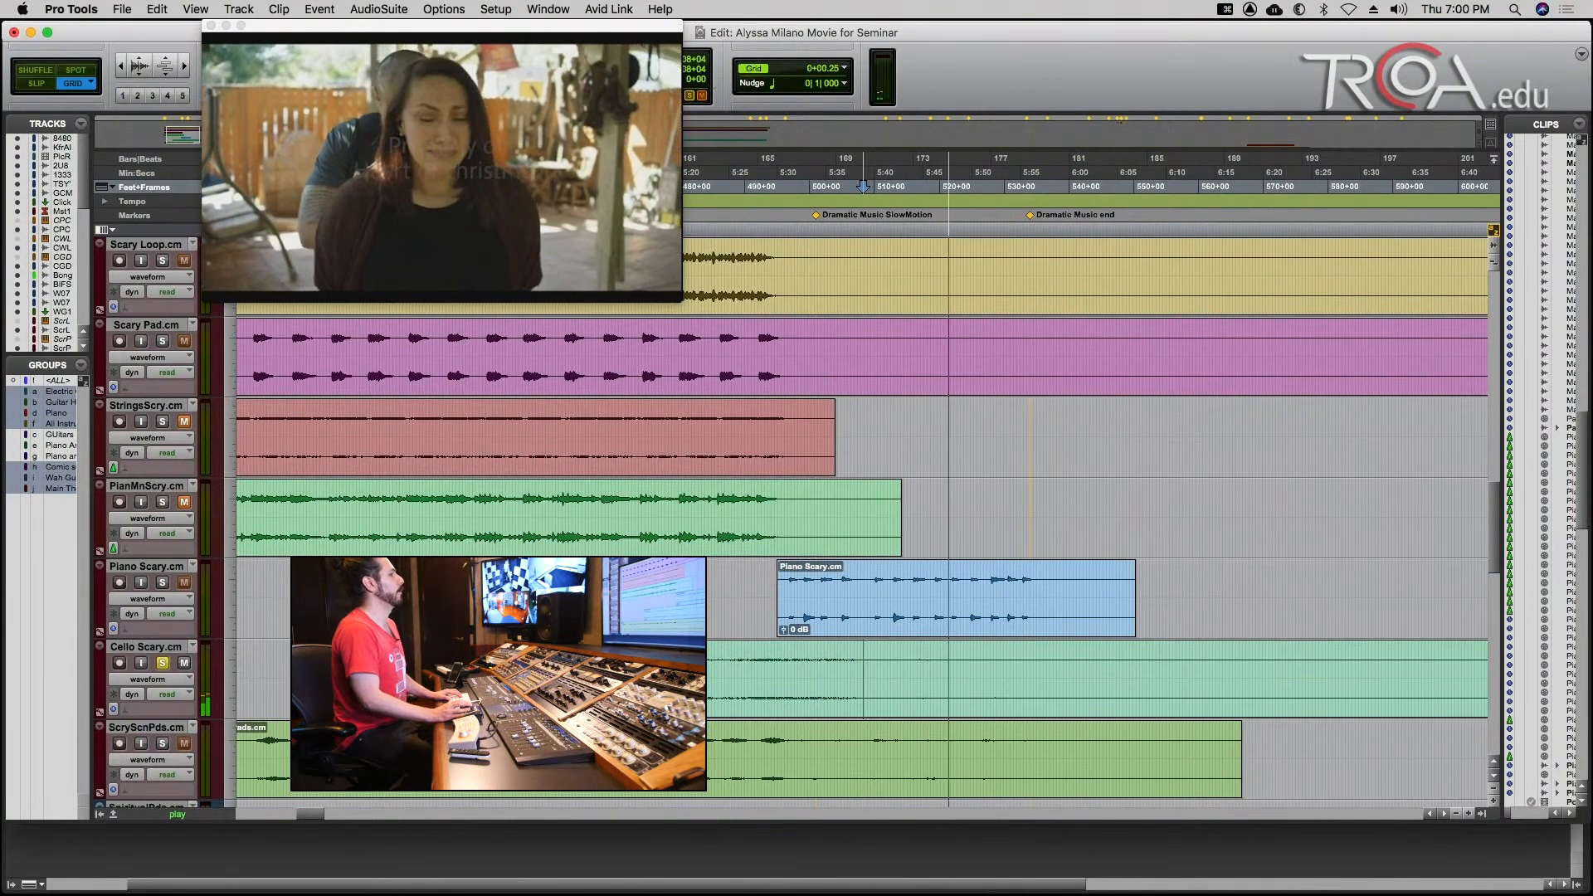
{"action": "key", "text": "space"}
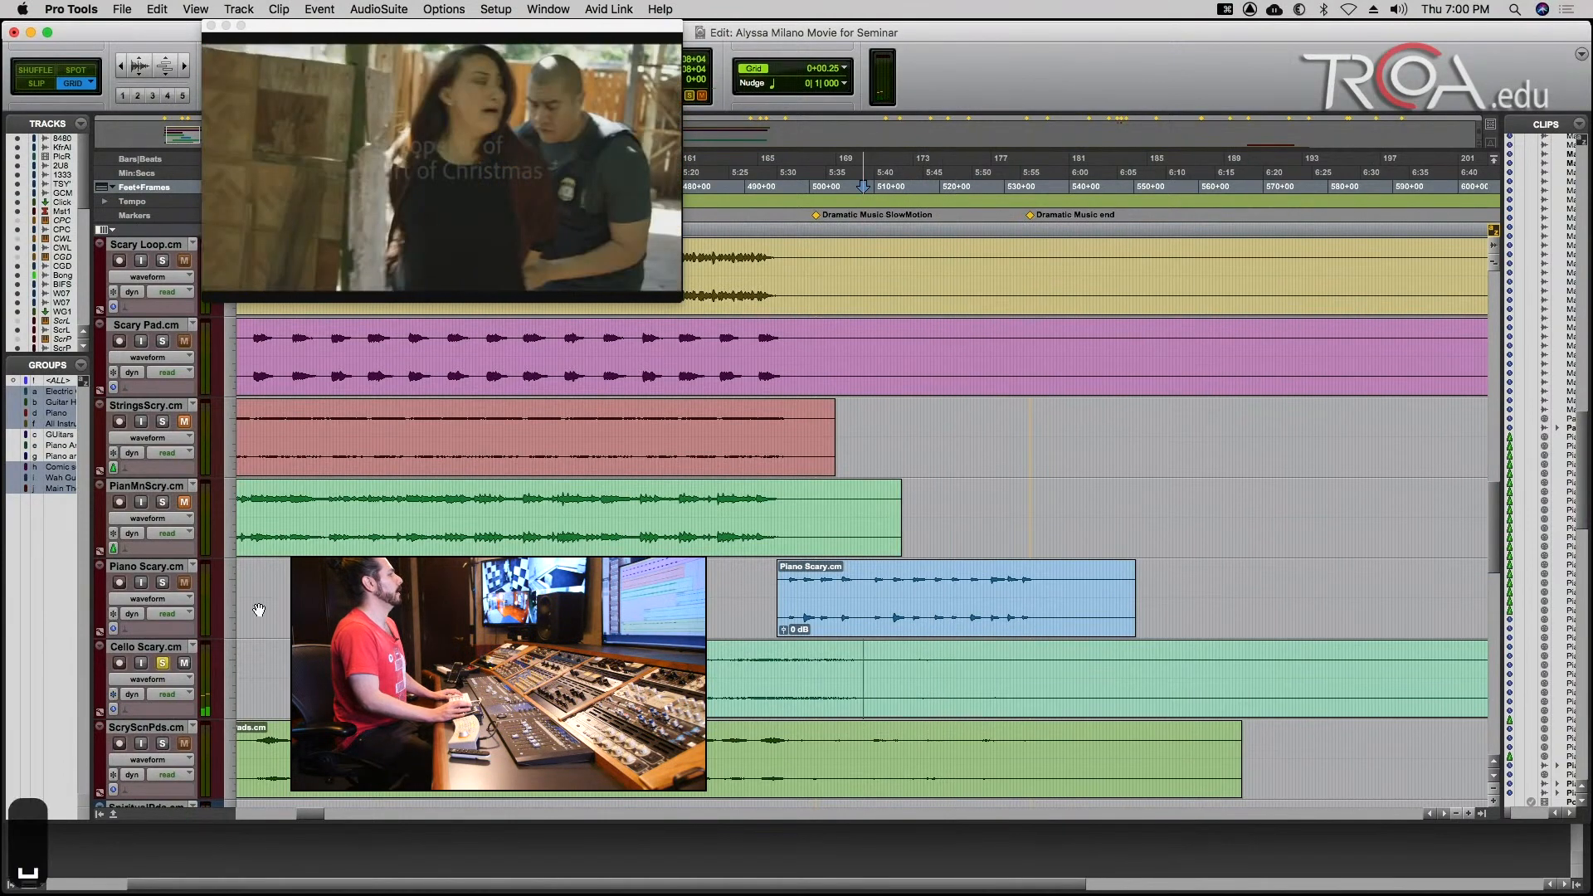
Solo only the Piano Scary track, play it against the picture from 512+04, and clear its solo.
{"action": "left_click", "coordinate": [163, 583]}
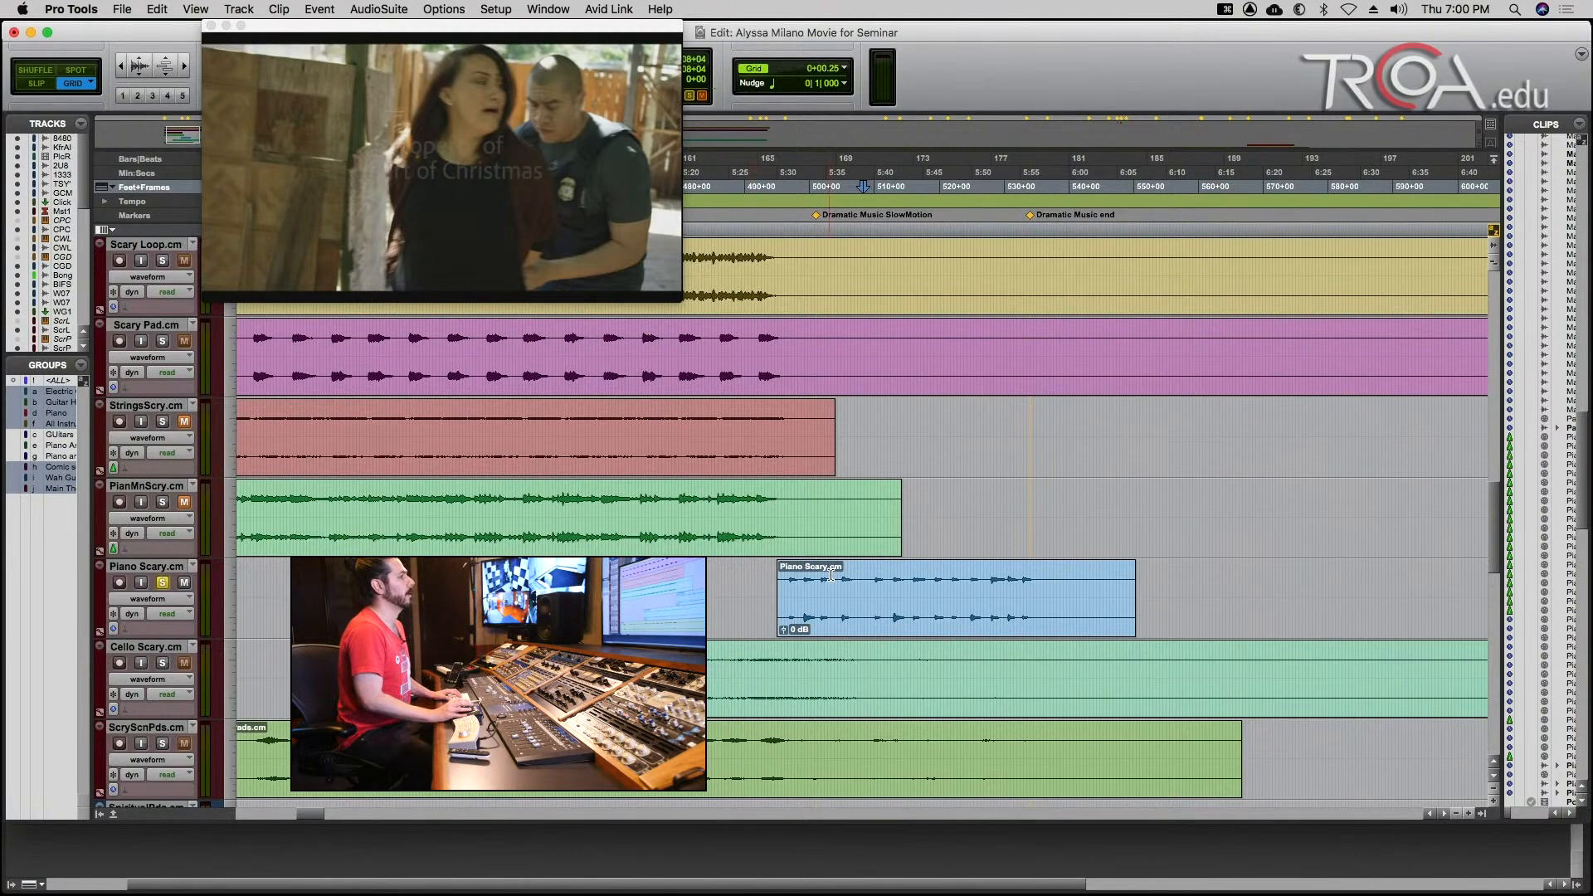
{"action": "left_click", "coordinate": [888, 573]}
{"action": "key", "text": "space"}
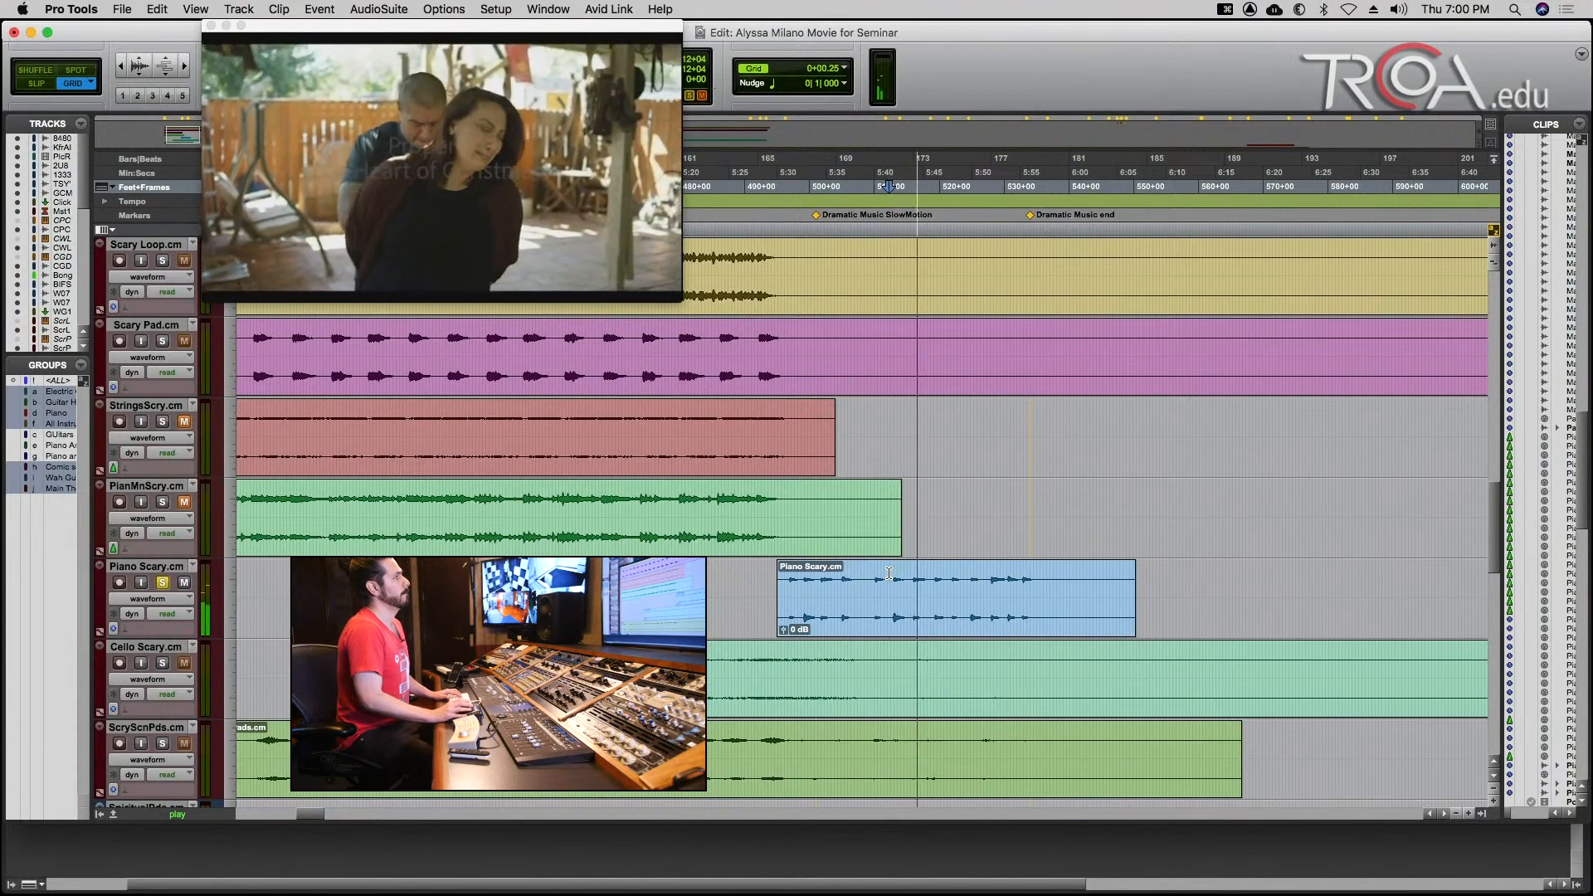
{"action": "key", "text": "space"}
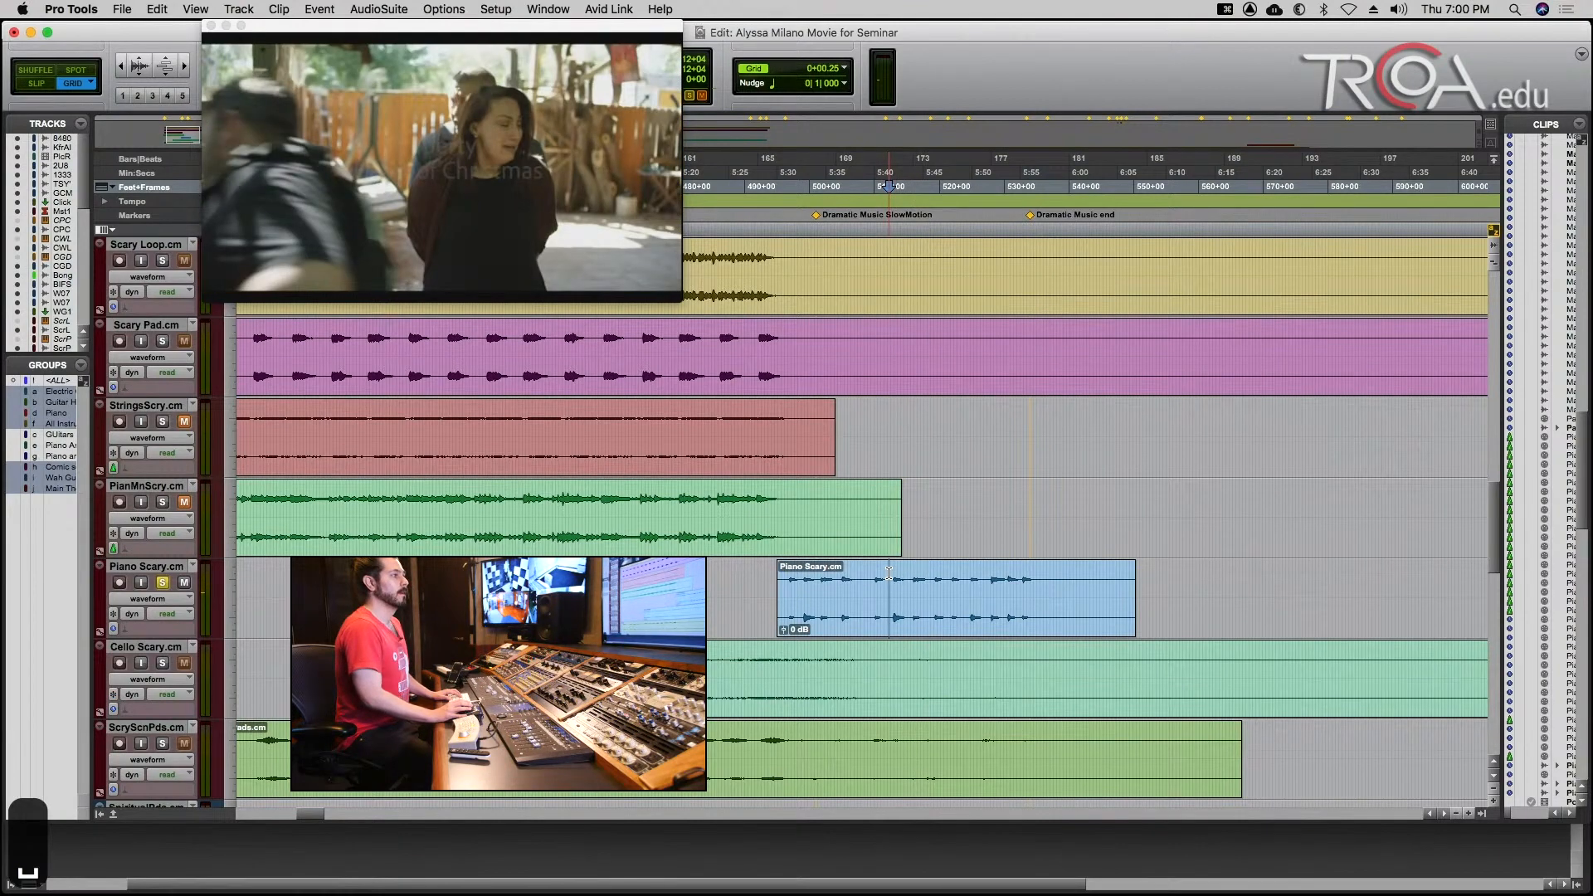
{"action": "key", "text": "r"}
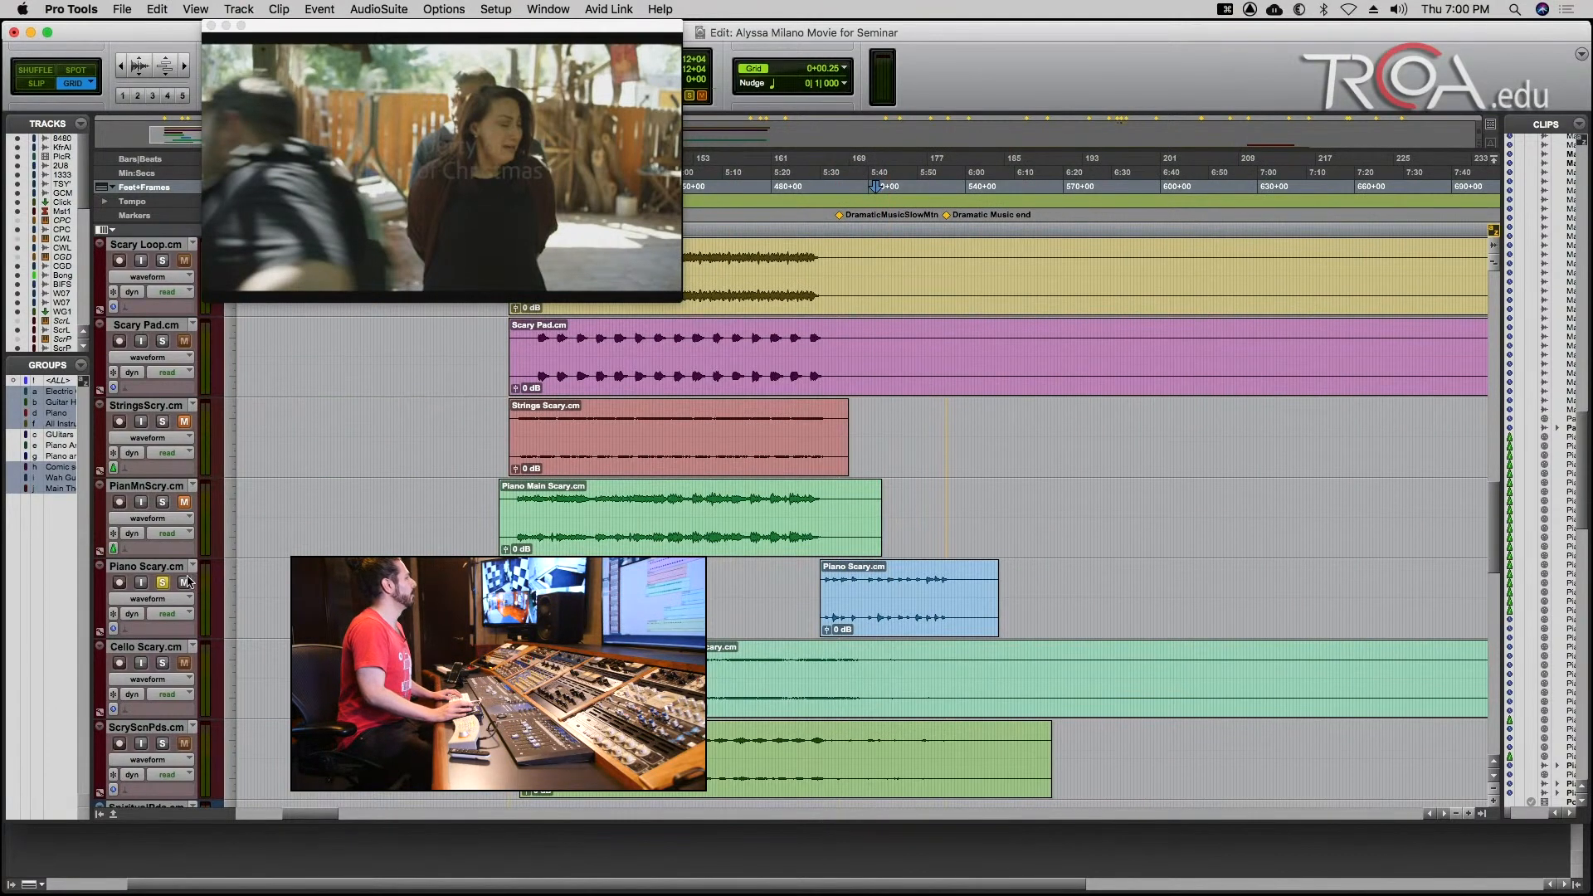
{"action": "left_click", "coordinate": [165, 582]}
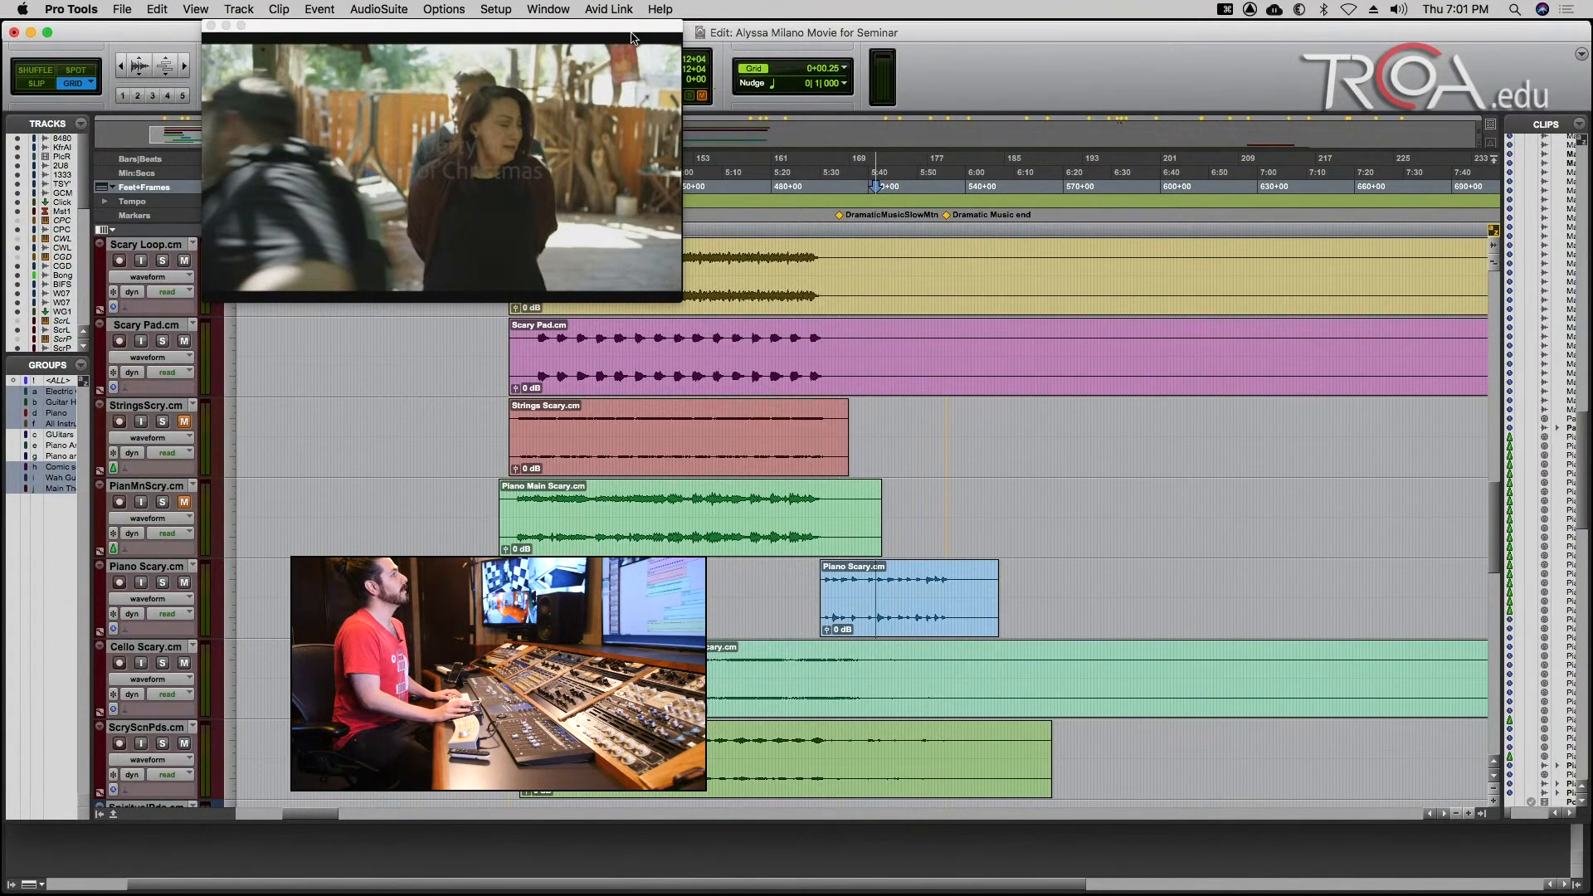
Move the video window clear of the main counter, and solo the v2 Untitled Session 8_mixdown track and play it from 403+15.
{"action": "left_click_drag", "start_coordinate": [628, 33], "coordinate": [1377, 38]}
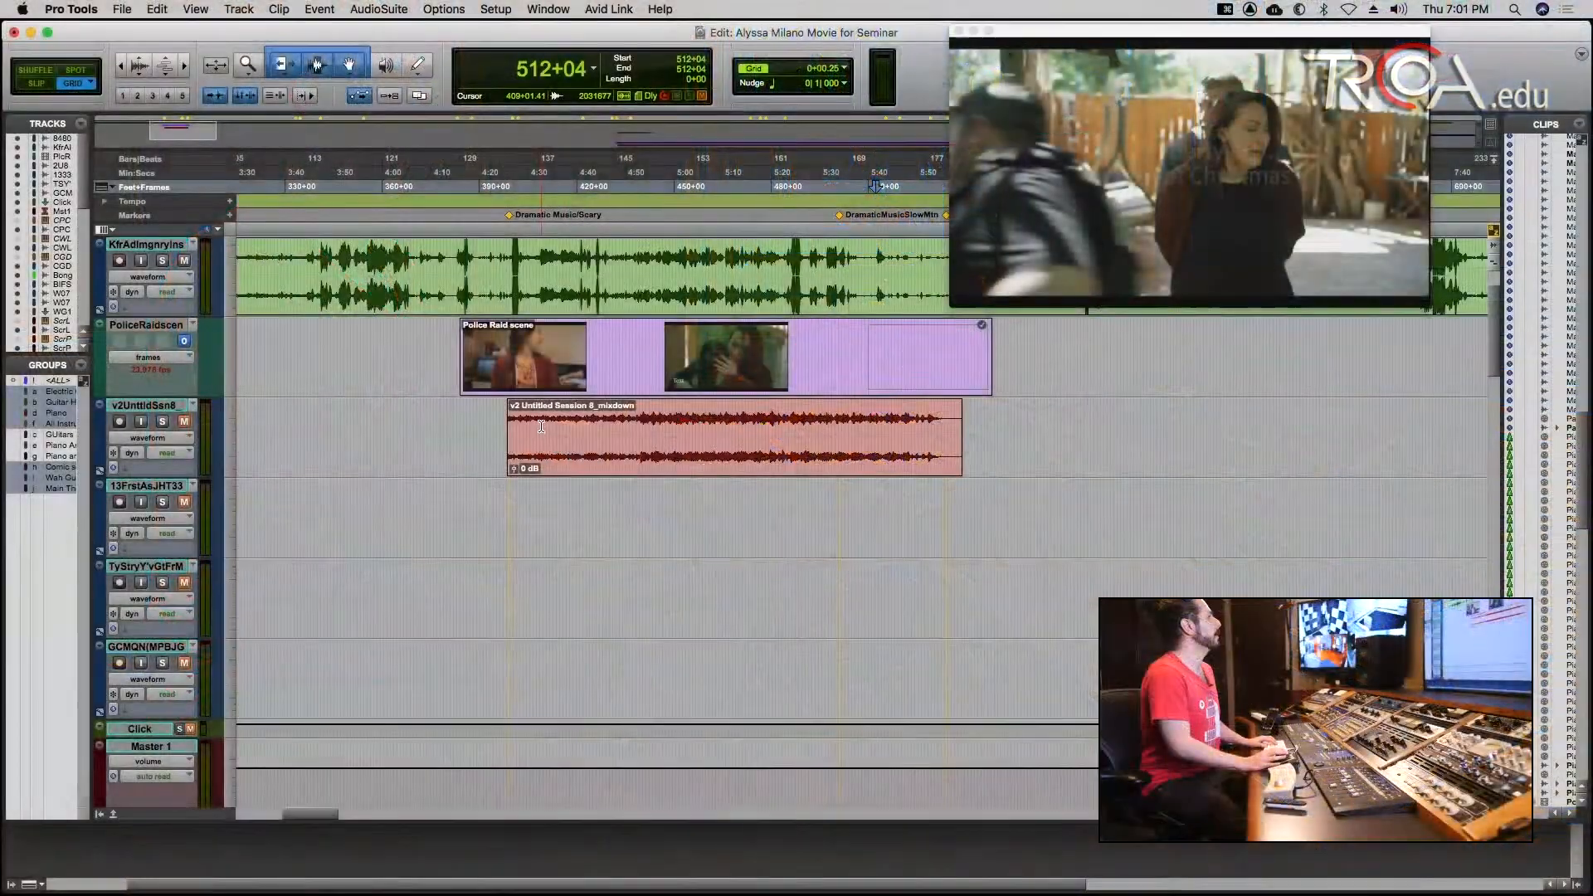
{"action": "left_click", "coordinate": [541, 426]}
{"action": "key", "text": "t"}
{"action": "key", "text": "t"}
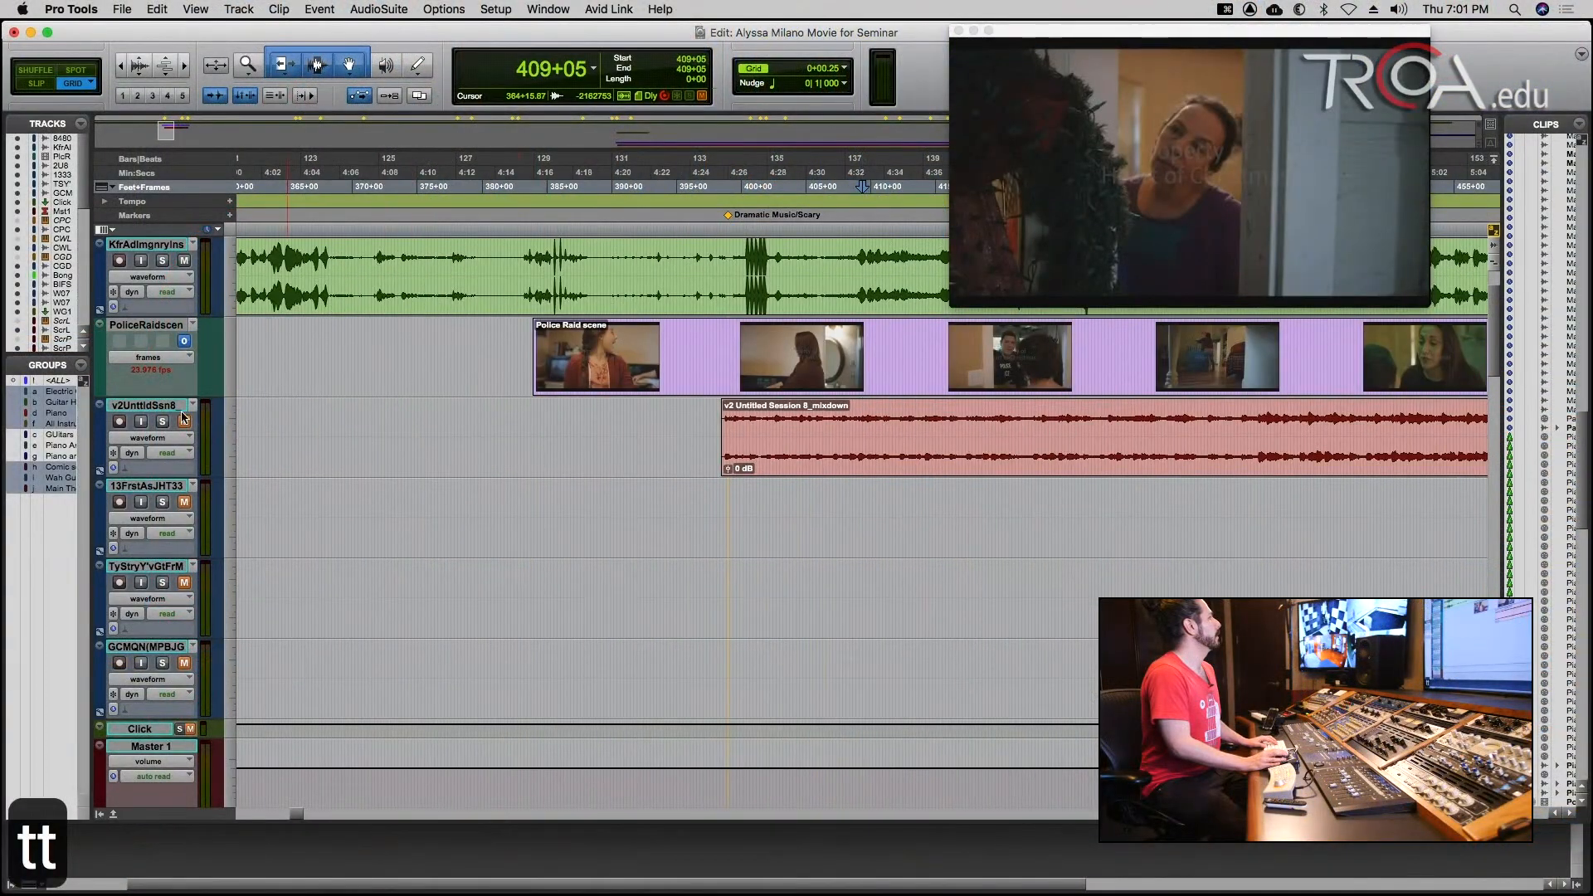
{"action": "left_click", "coordinate": [162, 422]}
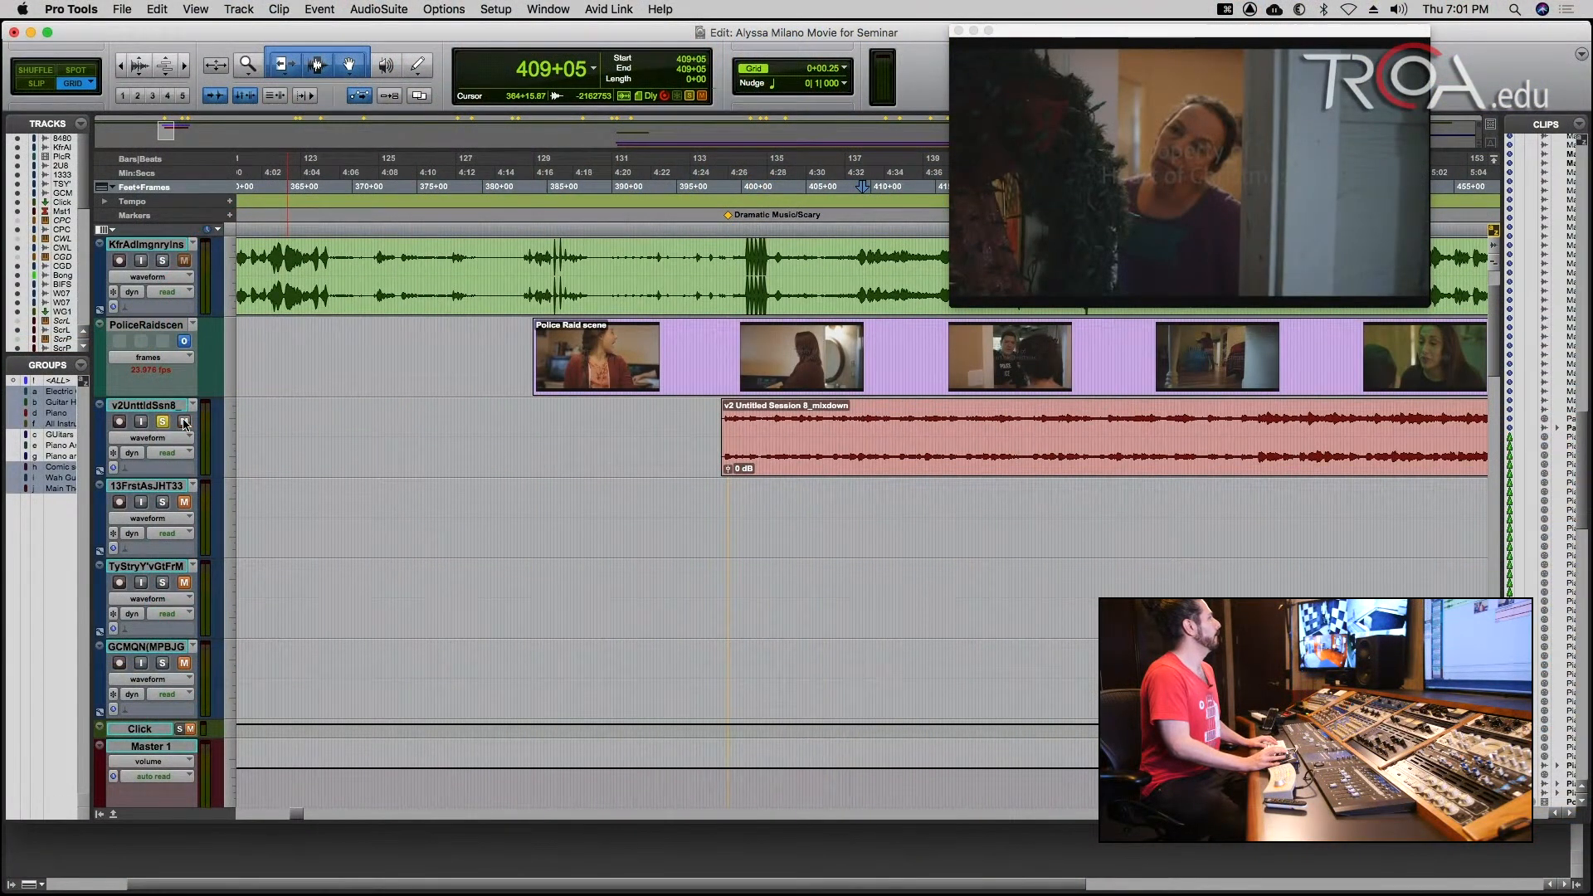
{"action": "left_click", "coordinate": [794, 414]}
{"action": "key", "text": "space"}
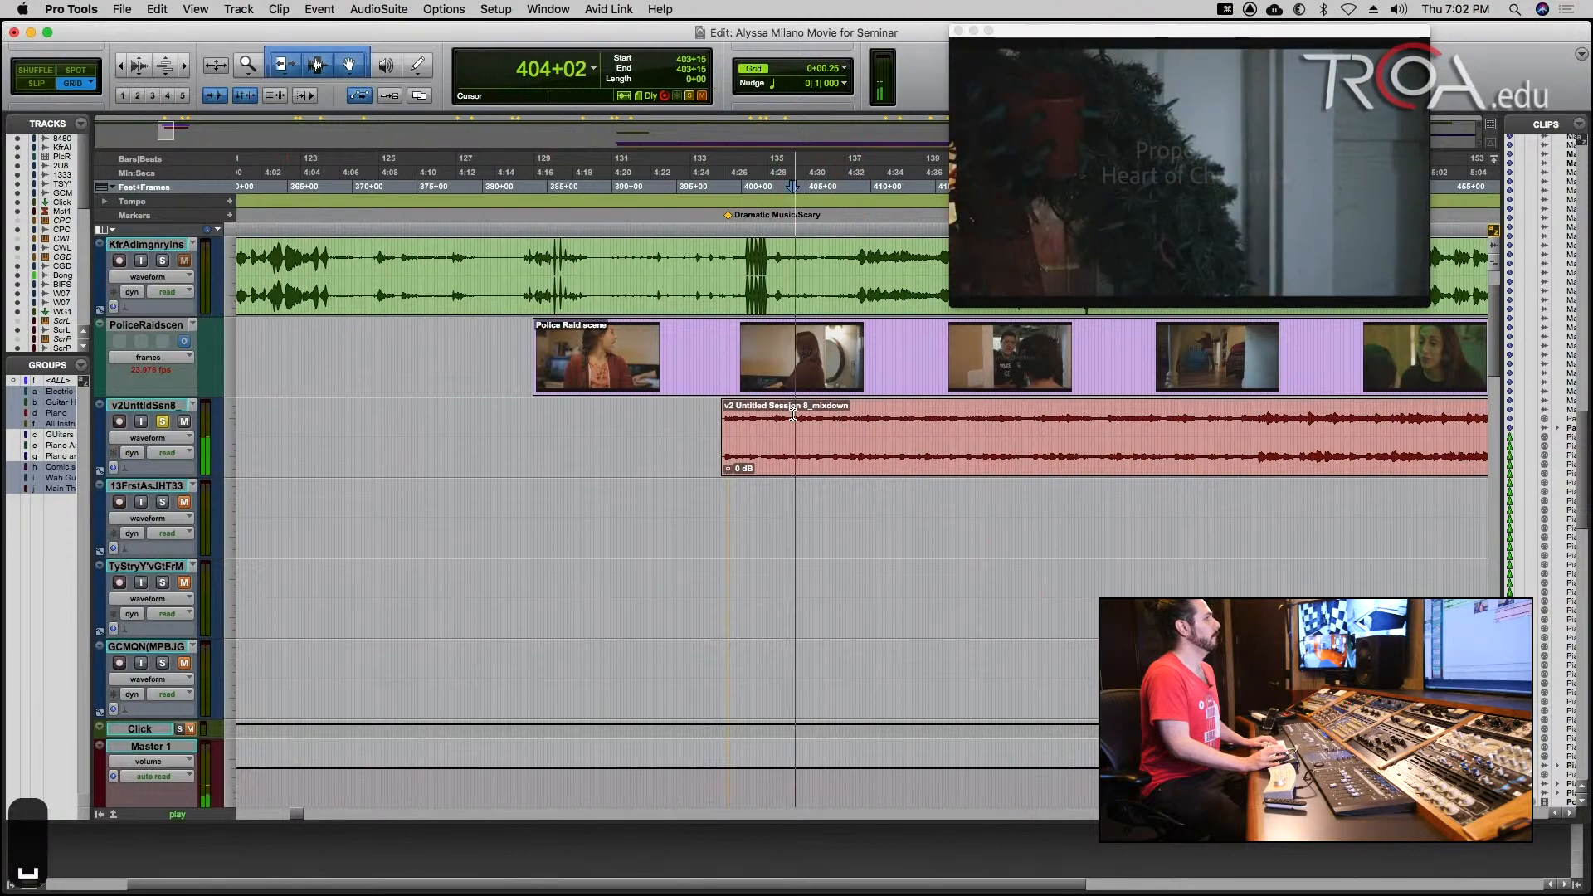
{"action": "key", "text": "r"}
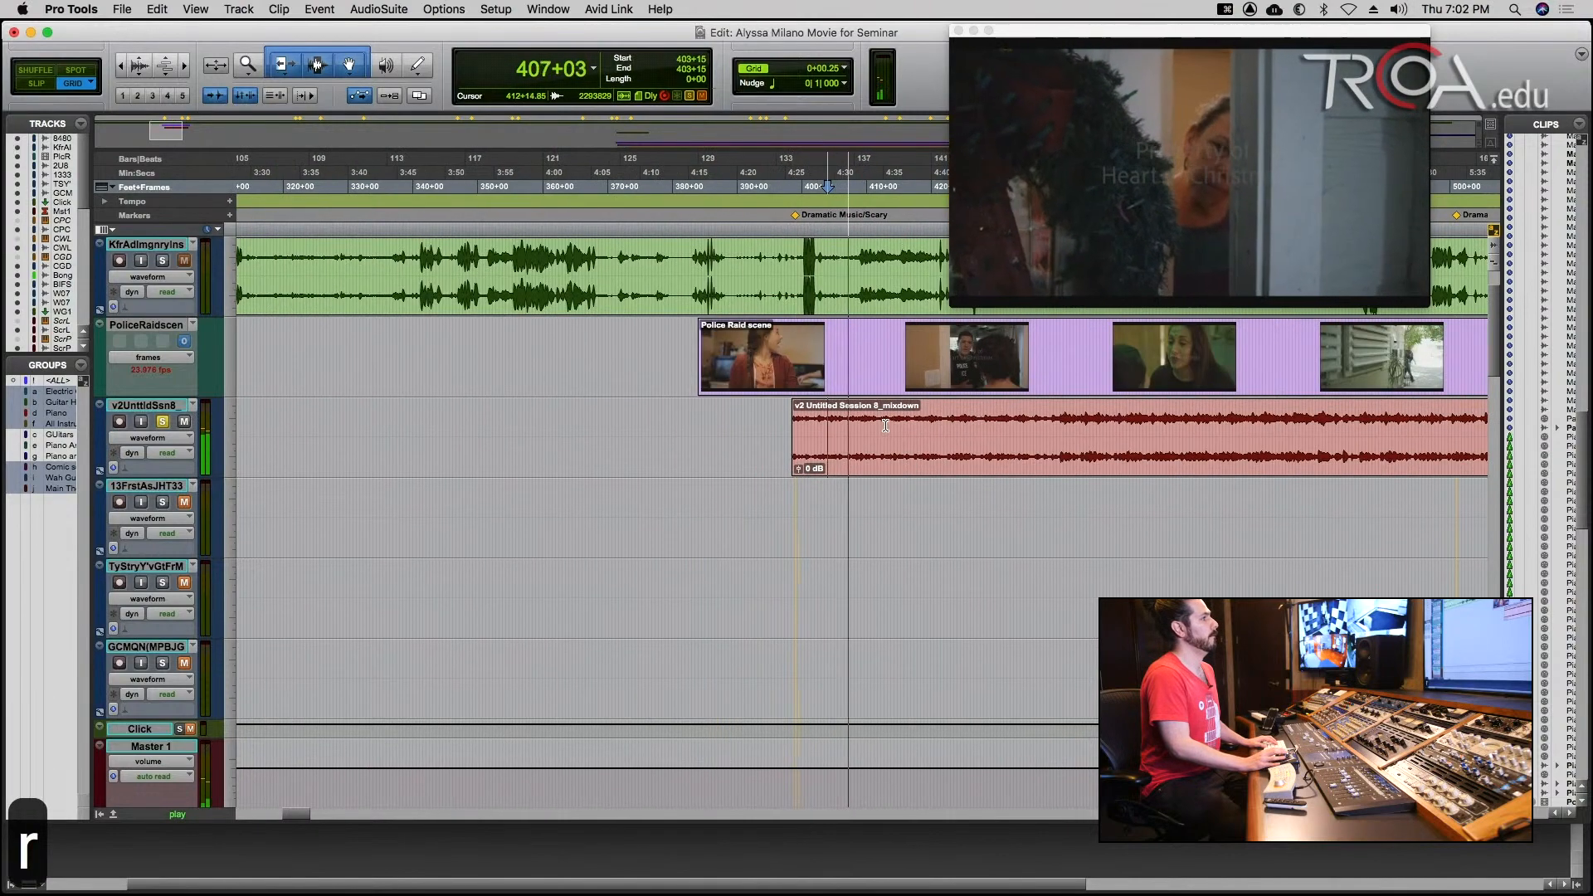
{"action": "key", "text": "r"}
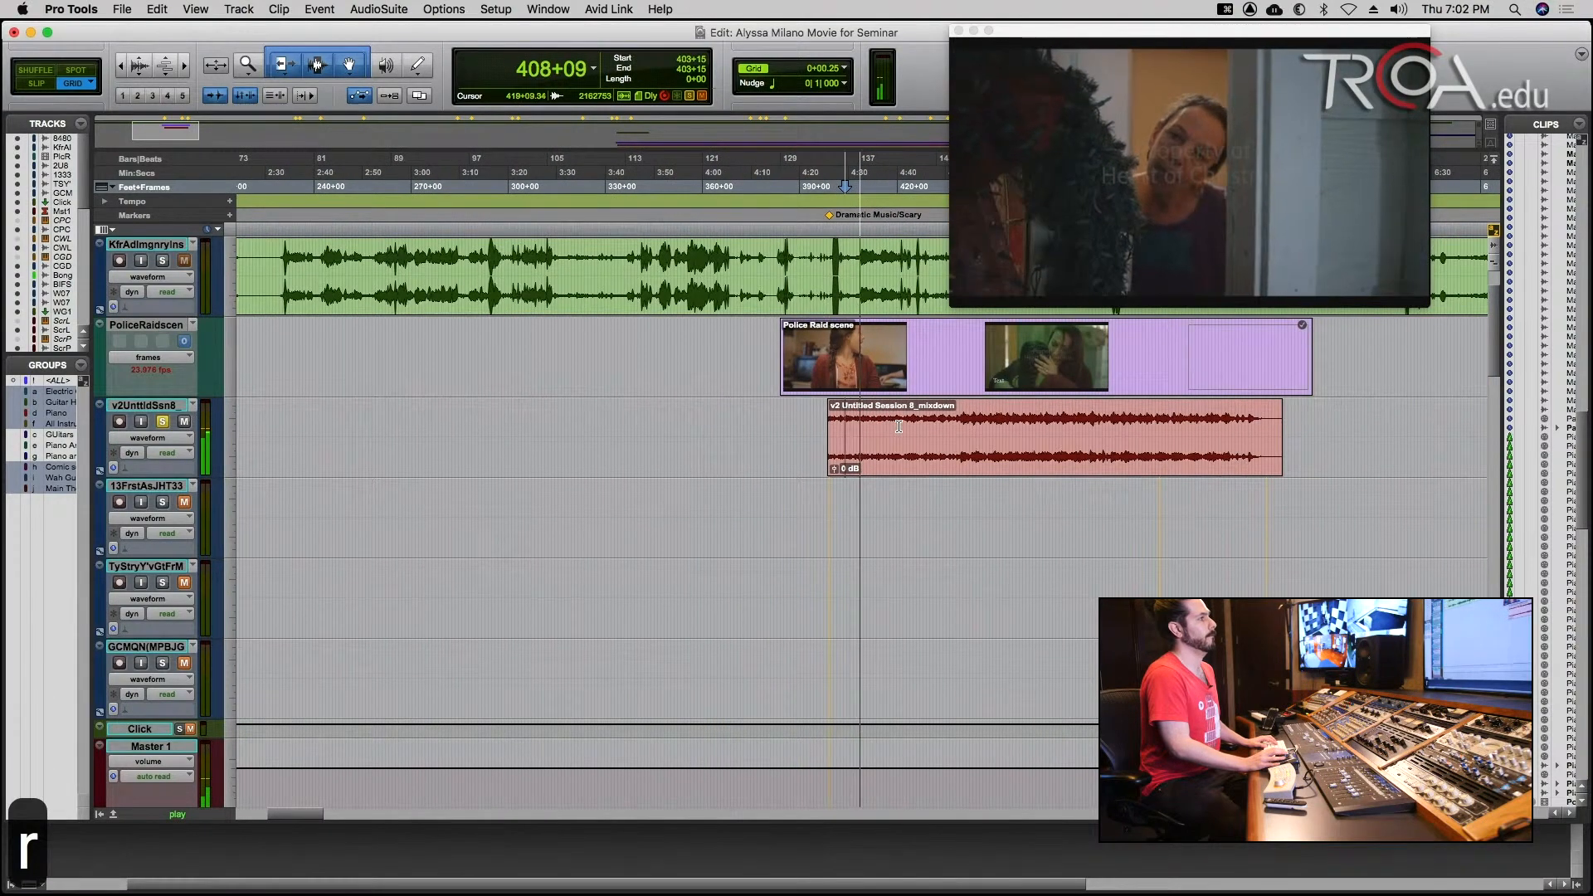
Restart playback of the soloed mixdown track from 441+05 and stop it after listening.
{"action": "key", "text": "space"}
{"action": "left_click", "coordinate": [966, 420]}
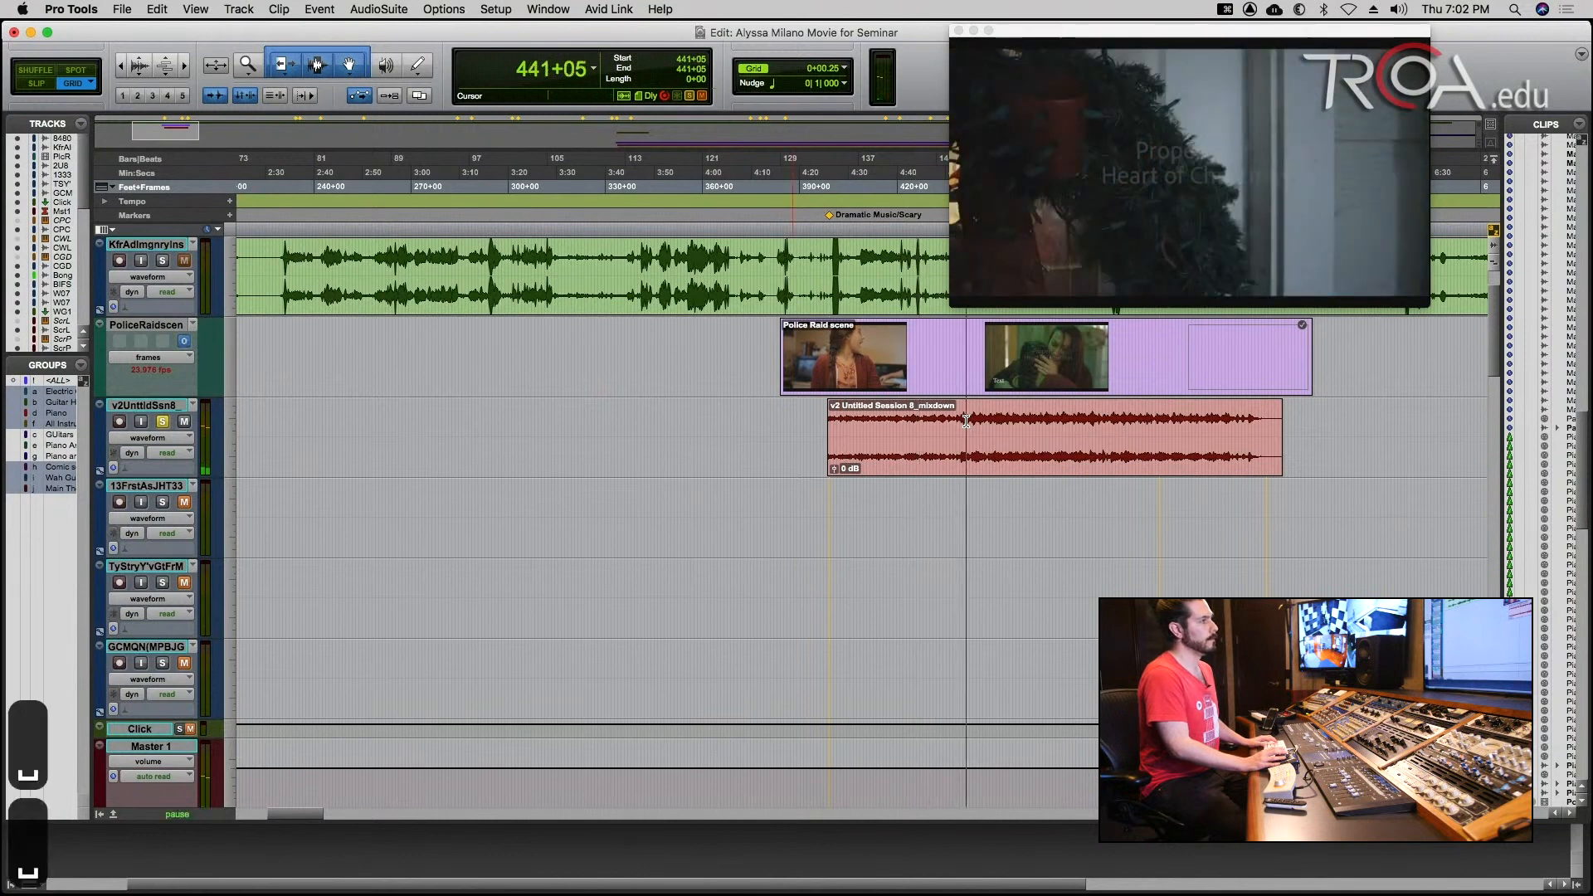
{"action": "key", "text": "space"}
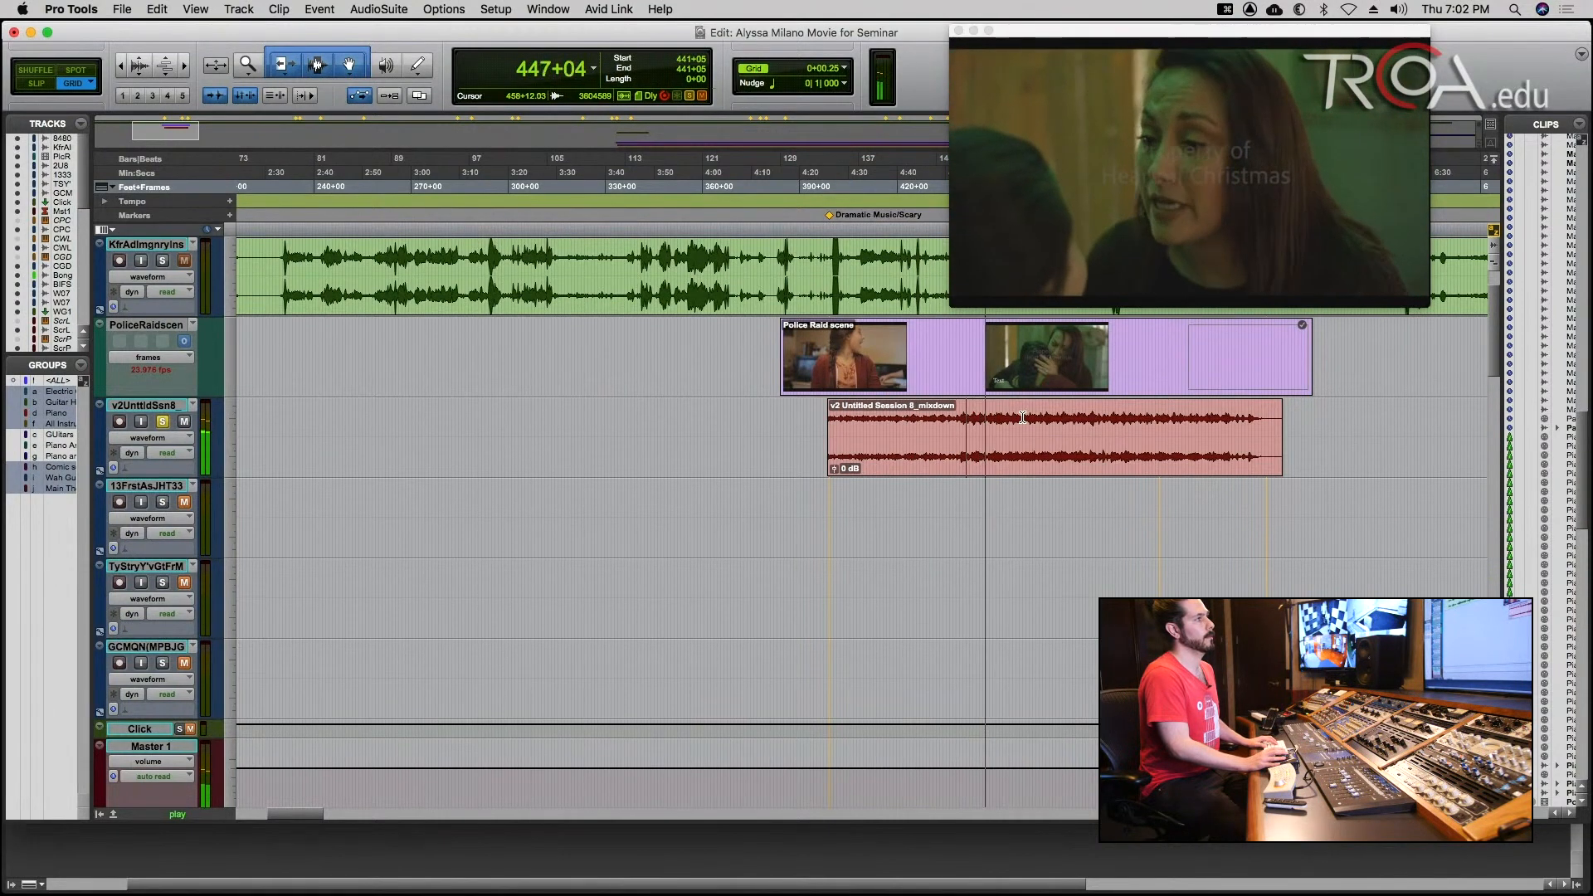
{"action": "key", "text": "space"}
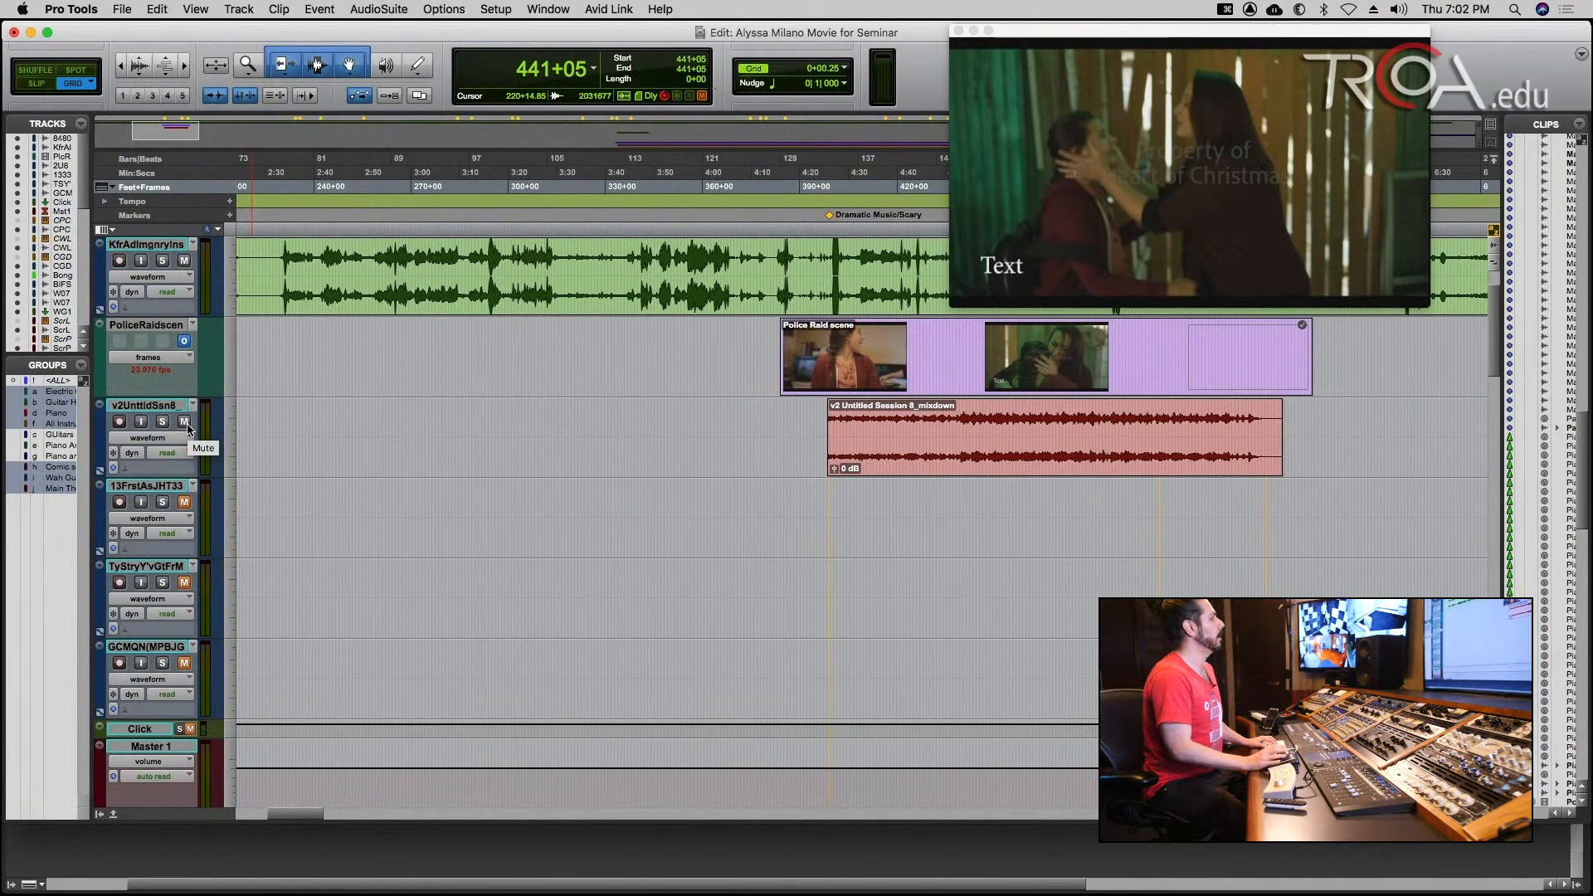
Mute the mixdown, Scary Loop, Scary Pad, Scary Scene Pads and Cello Scary tracks, leaving the scary strings and piano tracks unmuted.
{"action": "left_click", "coordinate": [186, 425]}
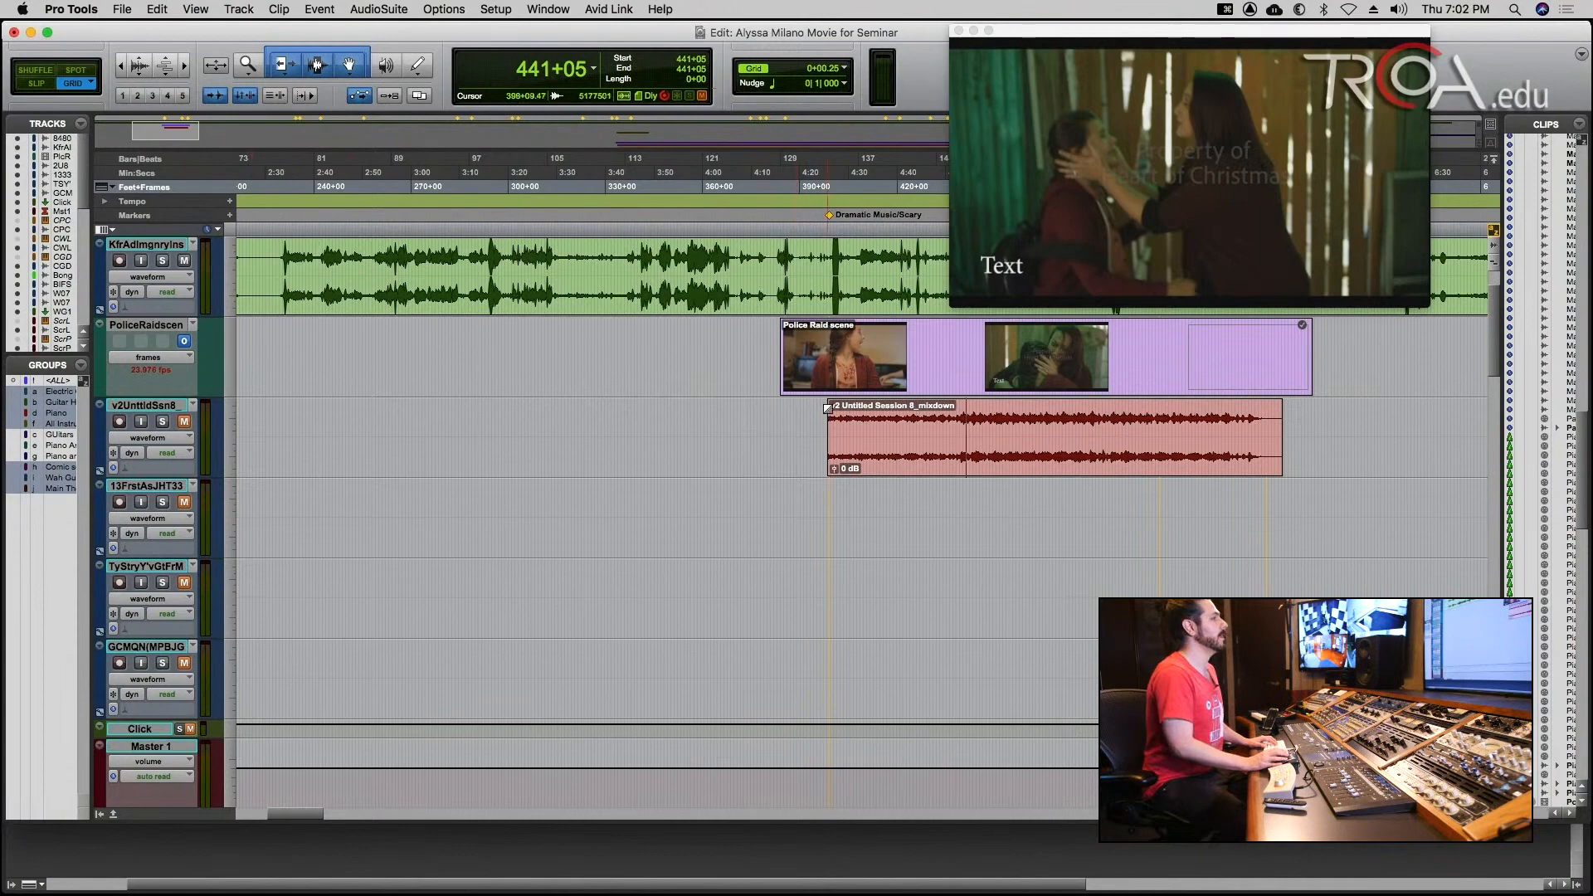
{"action": "scroll", "coordinate": [810, 422], "scroll_direction": "down", "scroll_amount": 6}
{"action": "scroll", "coordinate": [815, 419], "scroll_direction": "down", "scroll_amount": 10}
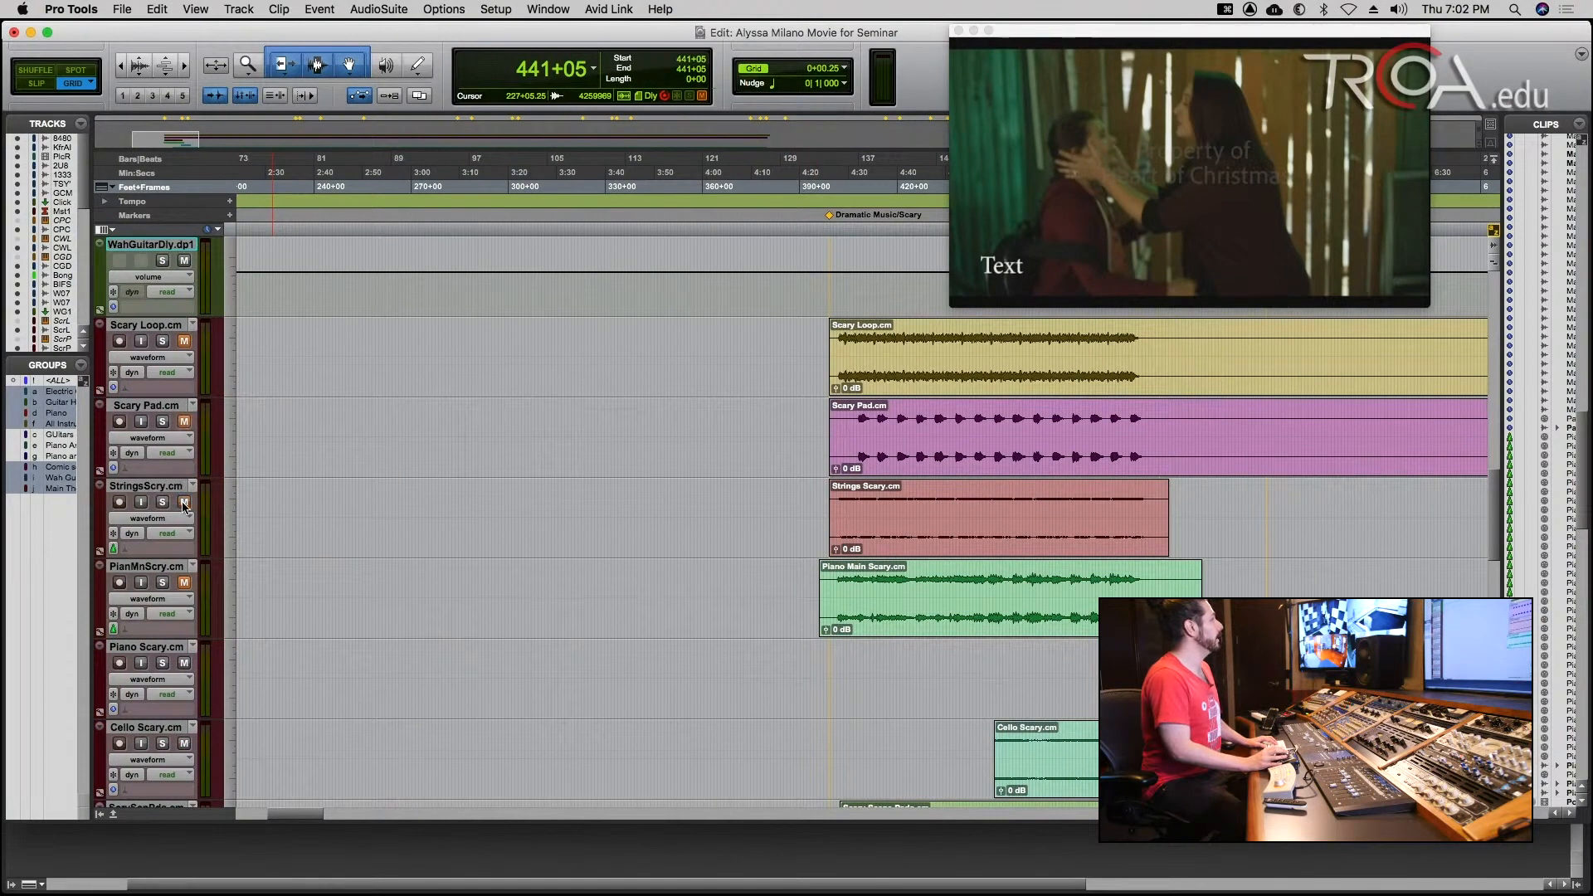
{"action": "scroll", "coordinate": [186, 585], "scroll_direction": "down", "scroll_amount": 4}
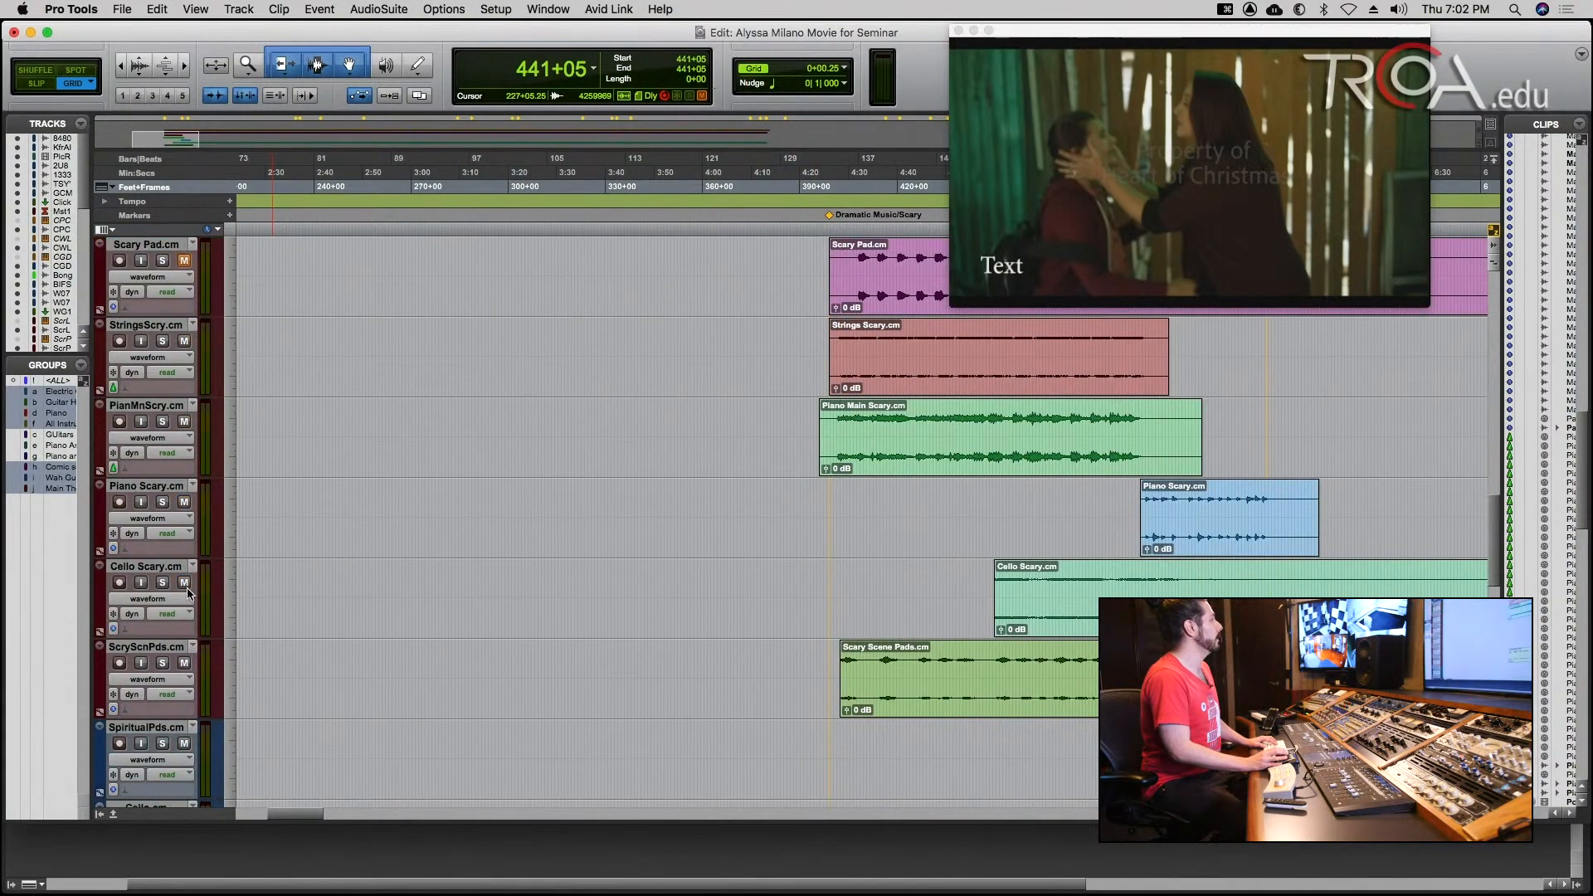
{"action": "left_click", "coordinate": [184, 663]}
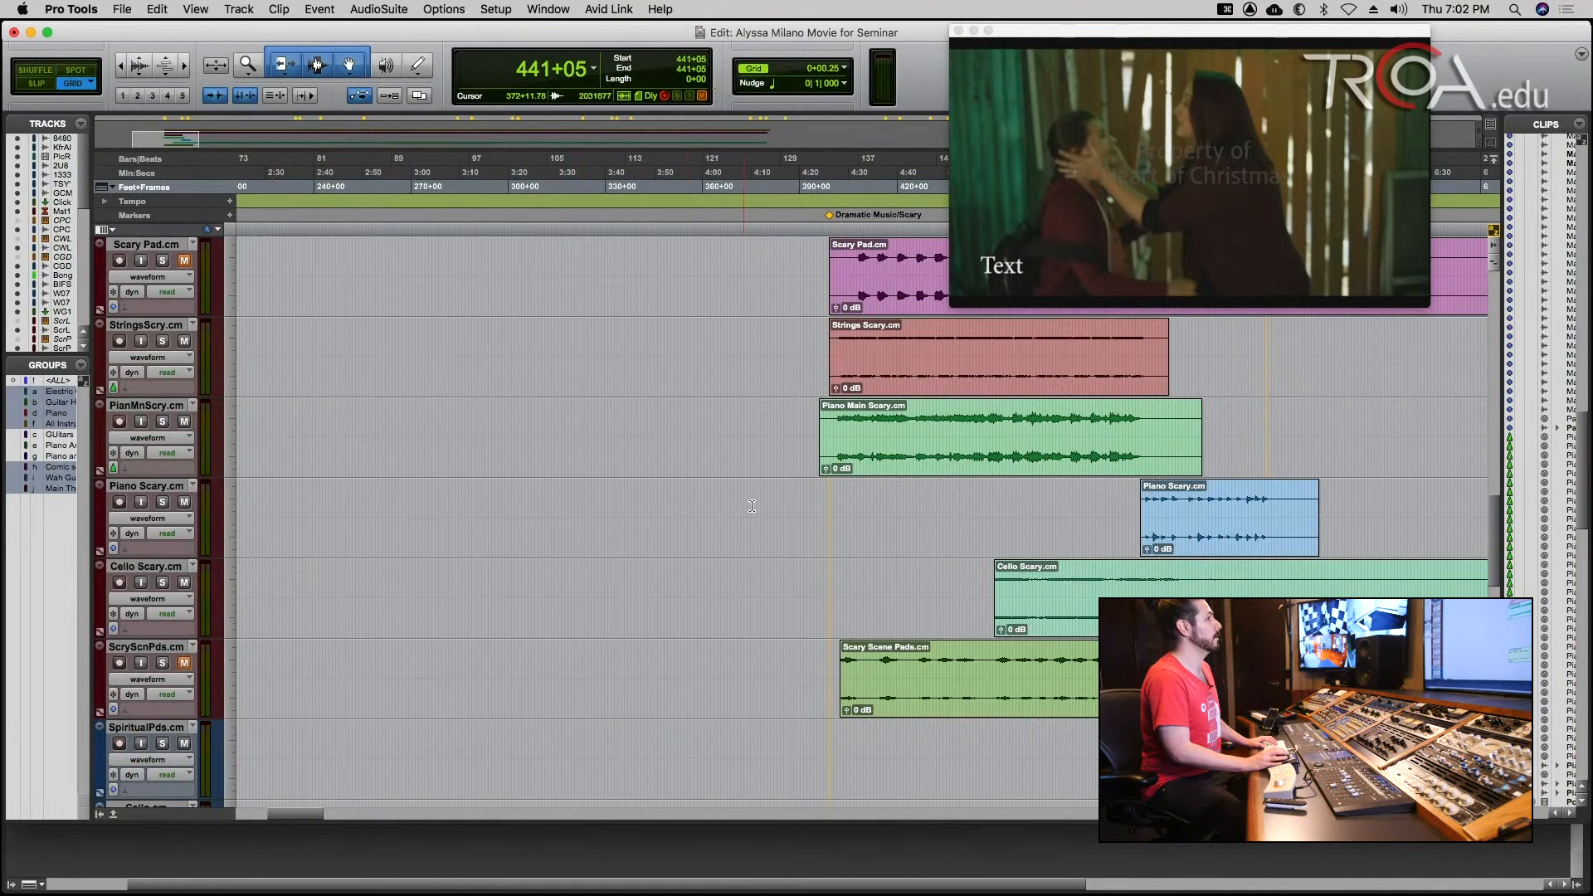
{"action": "left_click", "coordinate": [830, 499]}
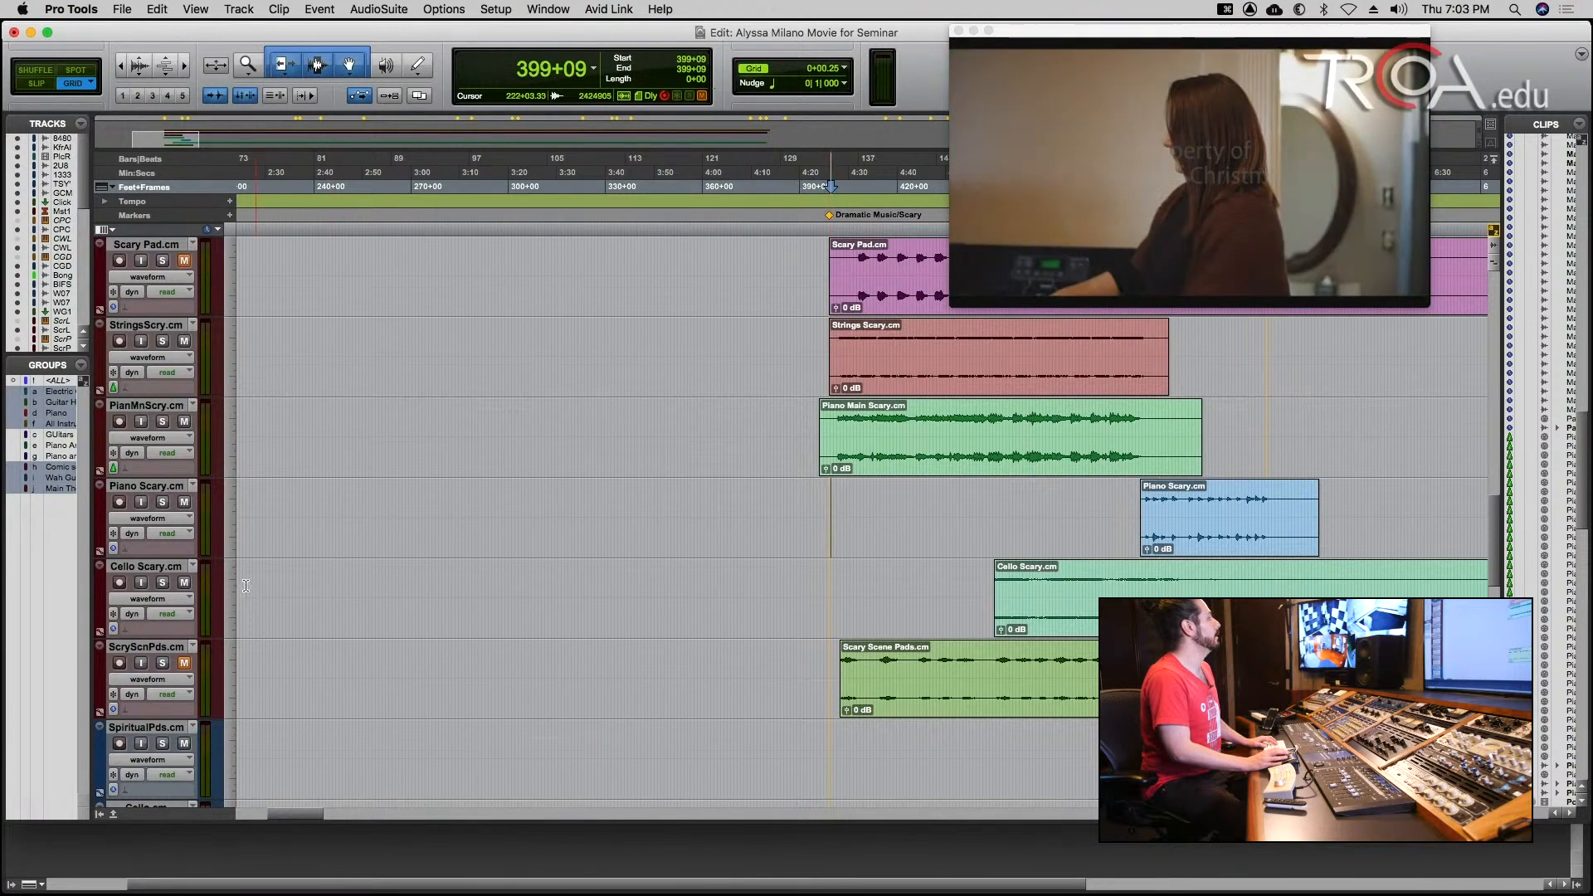
{"action": "left_click", "coordinate": [184, 584]}
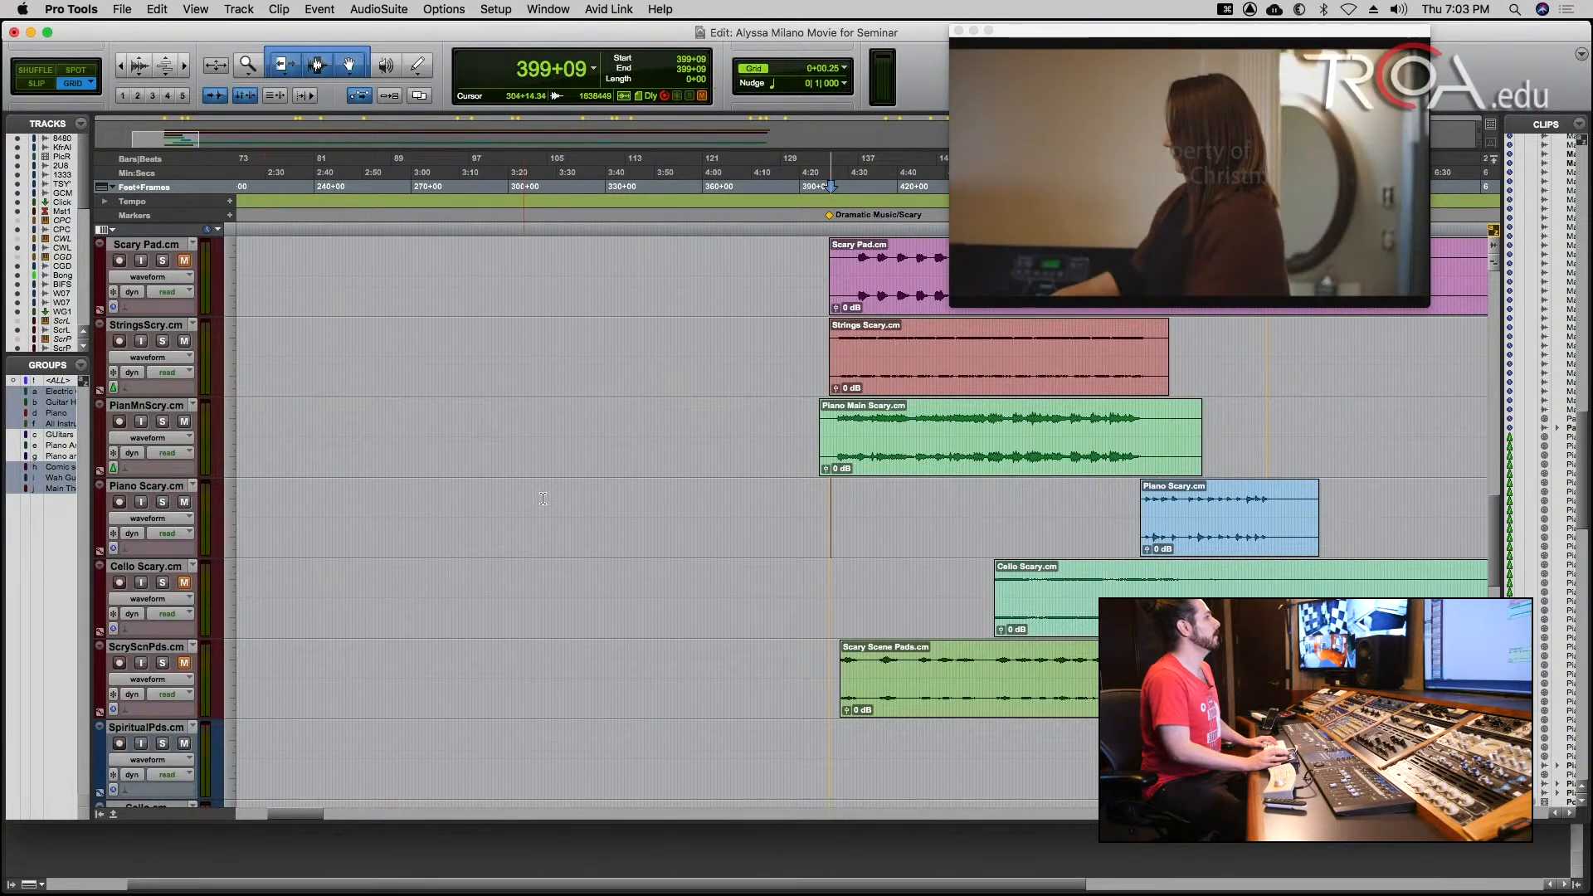
Play the unmuted Strings Scary and Piano Main Scary tracks against the picture from 399+09.
{"action": "left_click", "coordinate": [831, 492]}
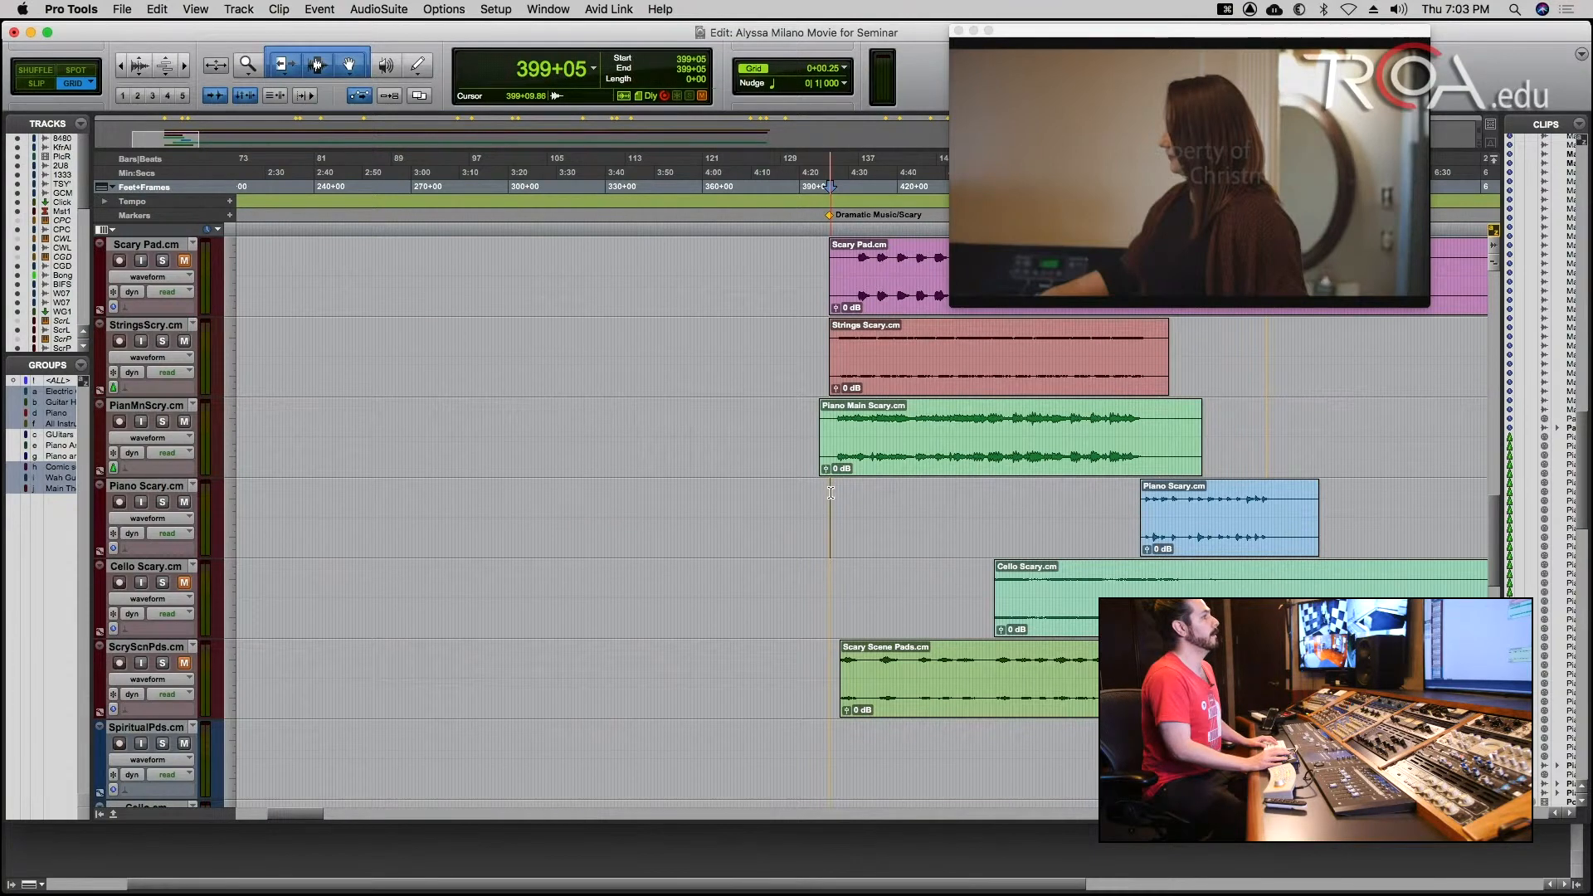
{"action": "left_click", "coordinate": [831, 492]}
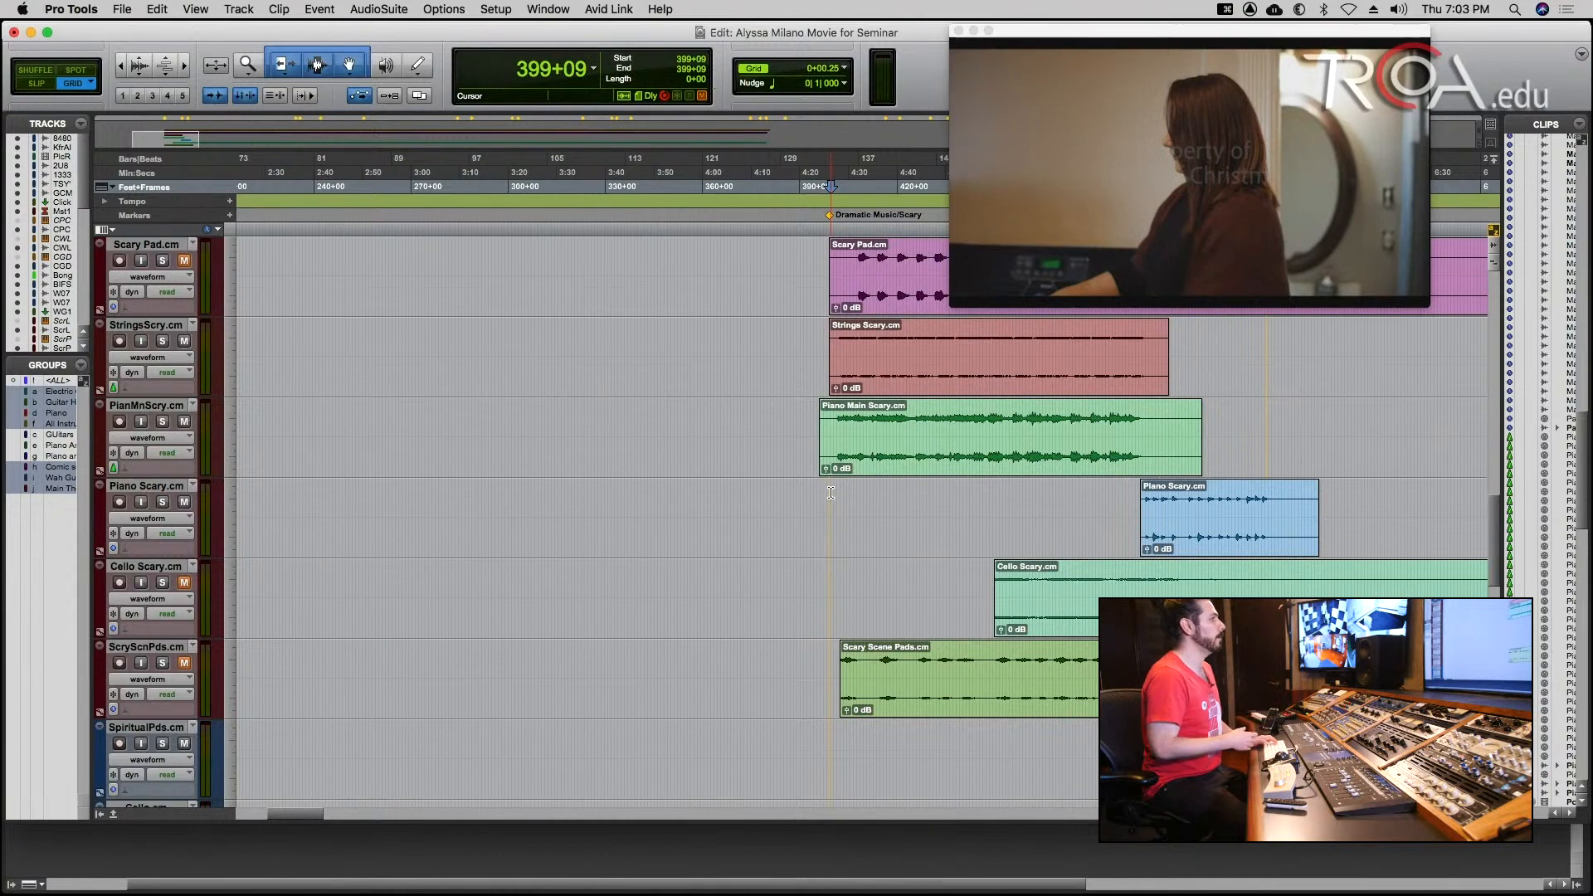
{"action": "key", "text": "space"}
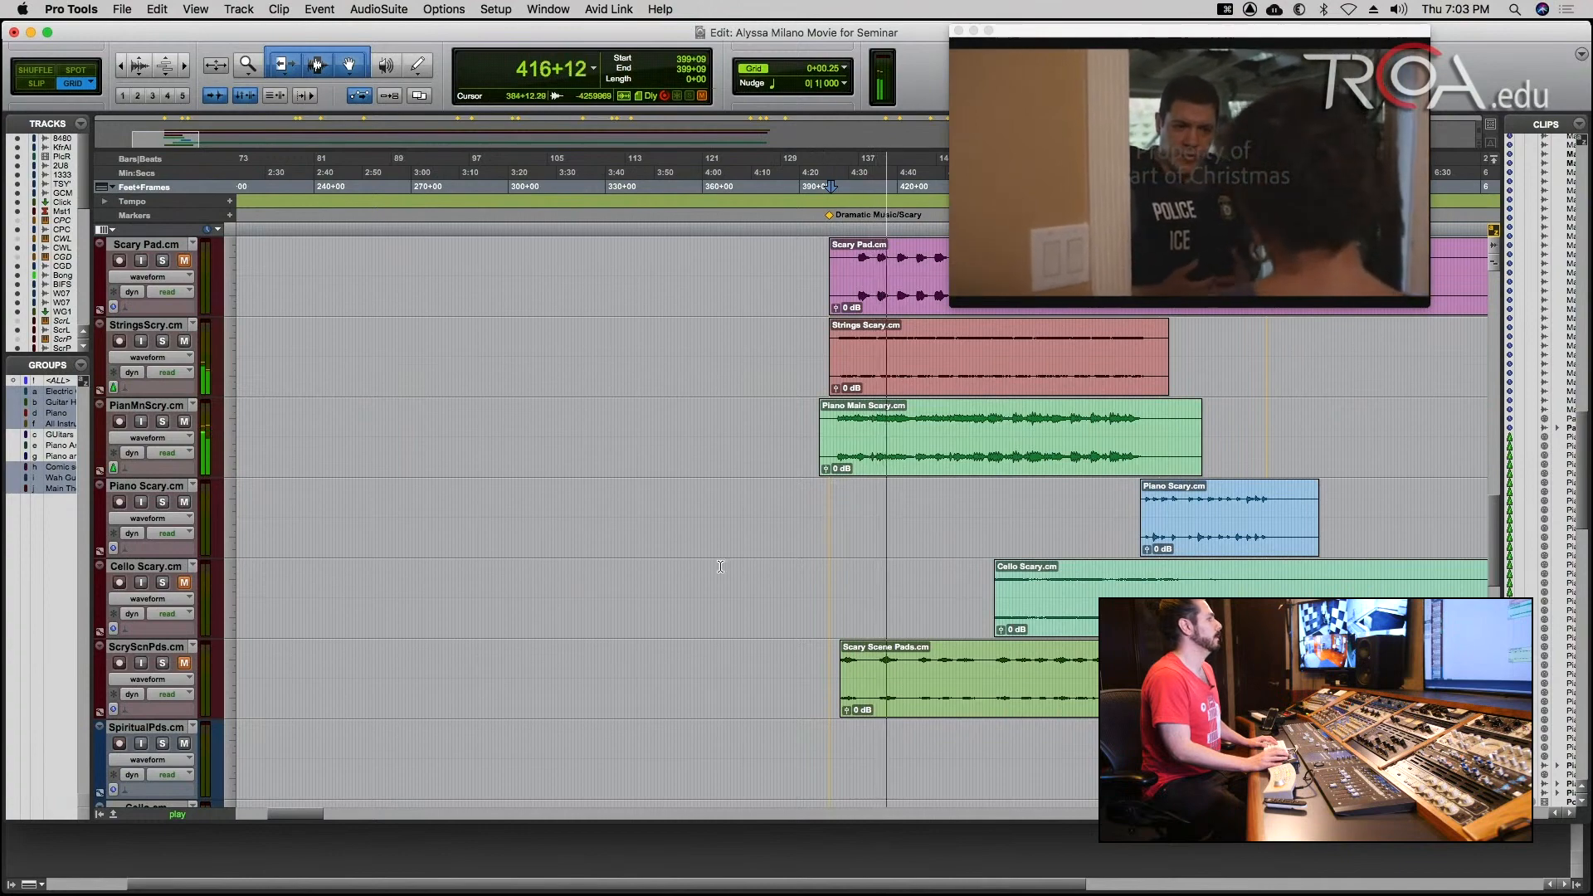
{"action": "scroll", "coordinate": [572, 581], "scroll_direction": "up", "scroll_amount": 2}
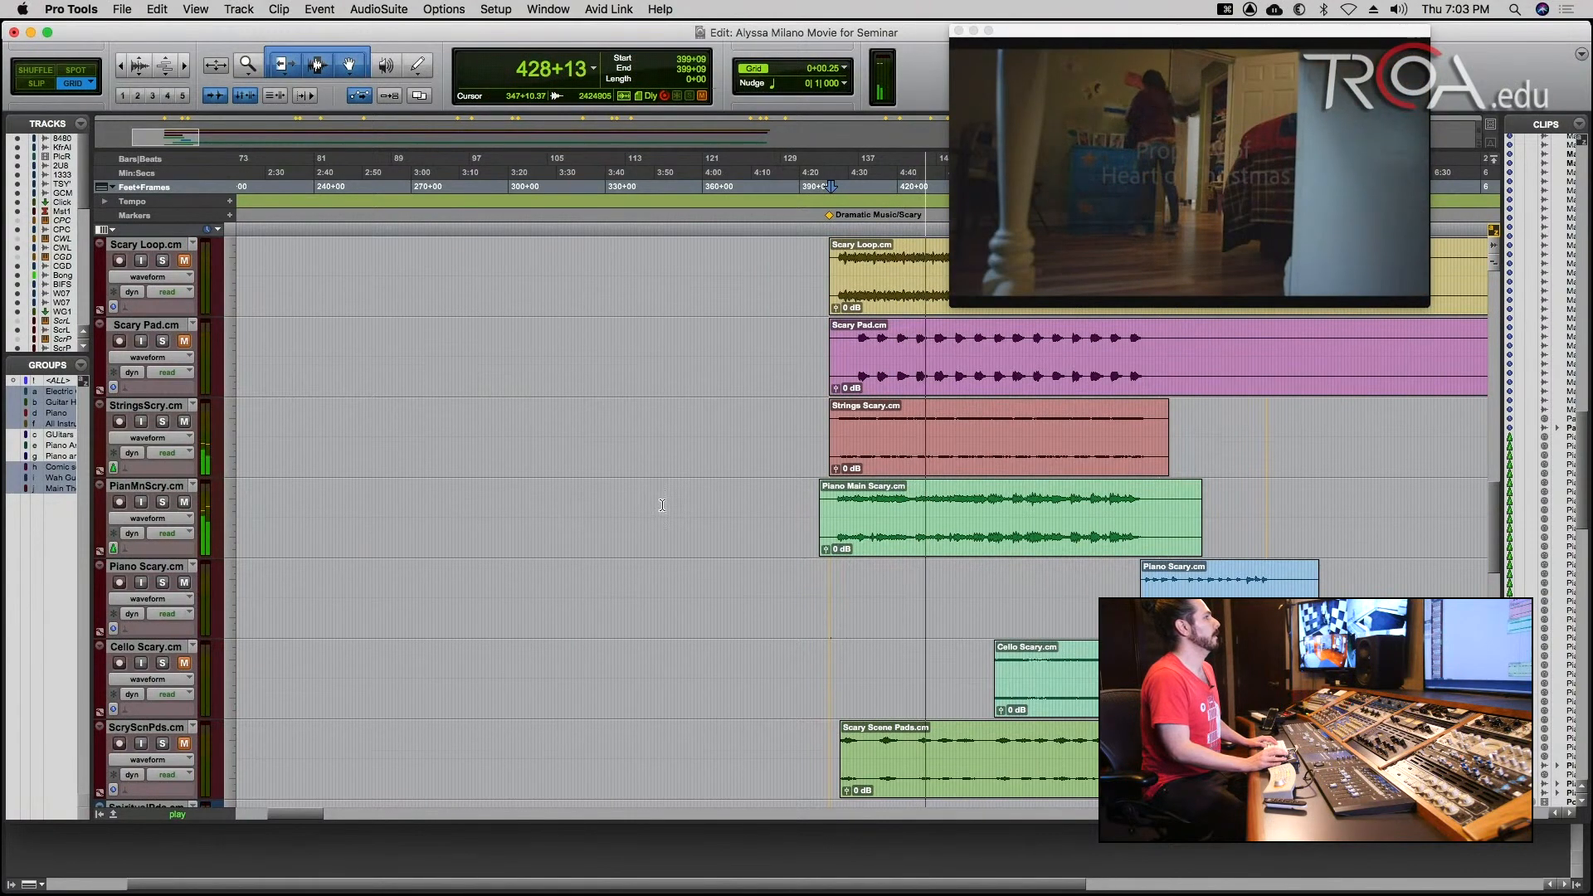
{"action": "scroll", "coordinate": [662, 506], "scroll_direction": "down", "scroll_amount": 3}
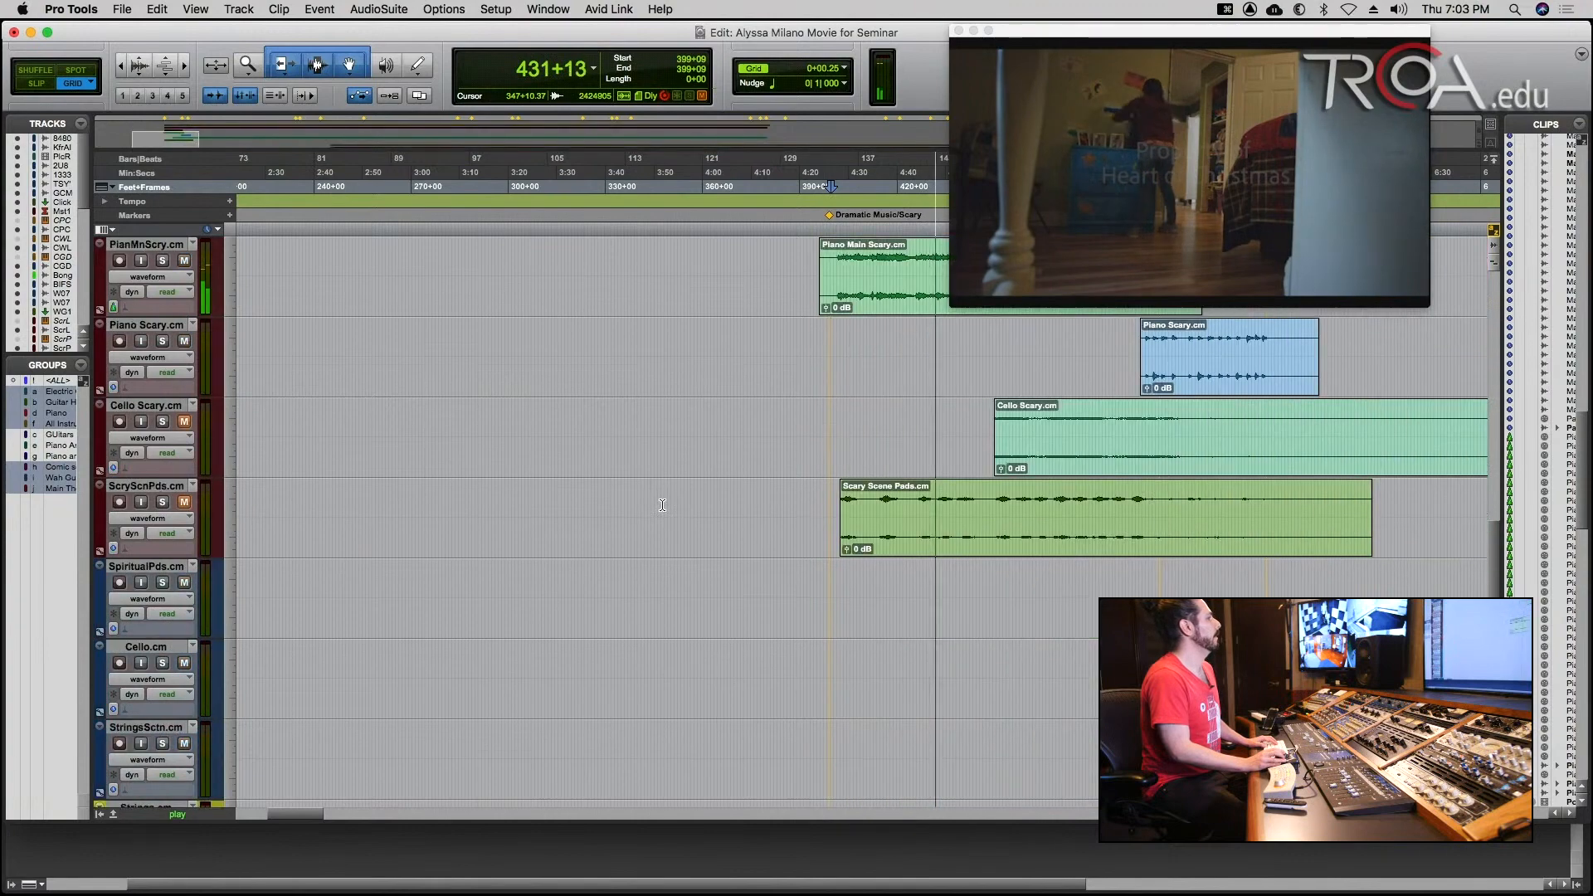
{"action": "scroll", "coordinate": [663, 505], "scroll_direction": "up", "scroll_amount": 2}
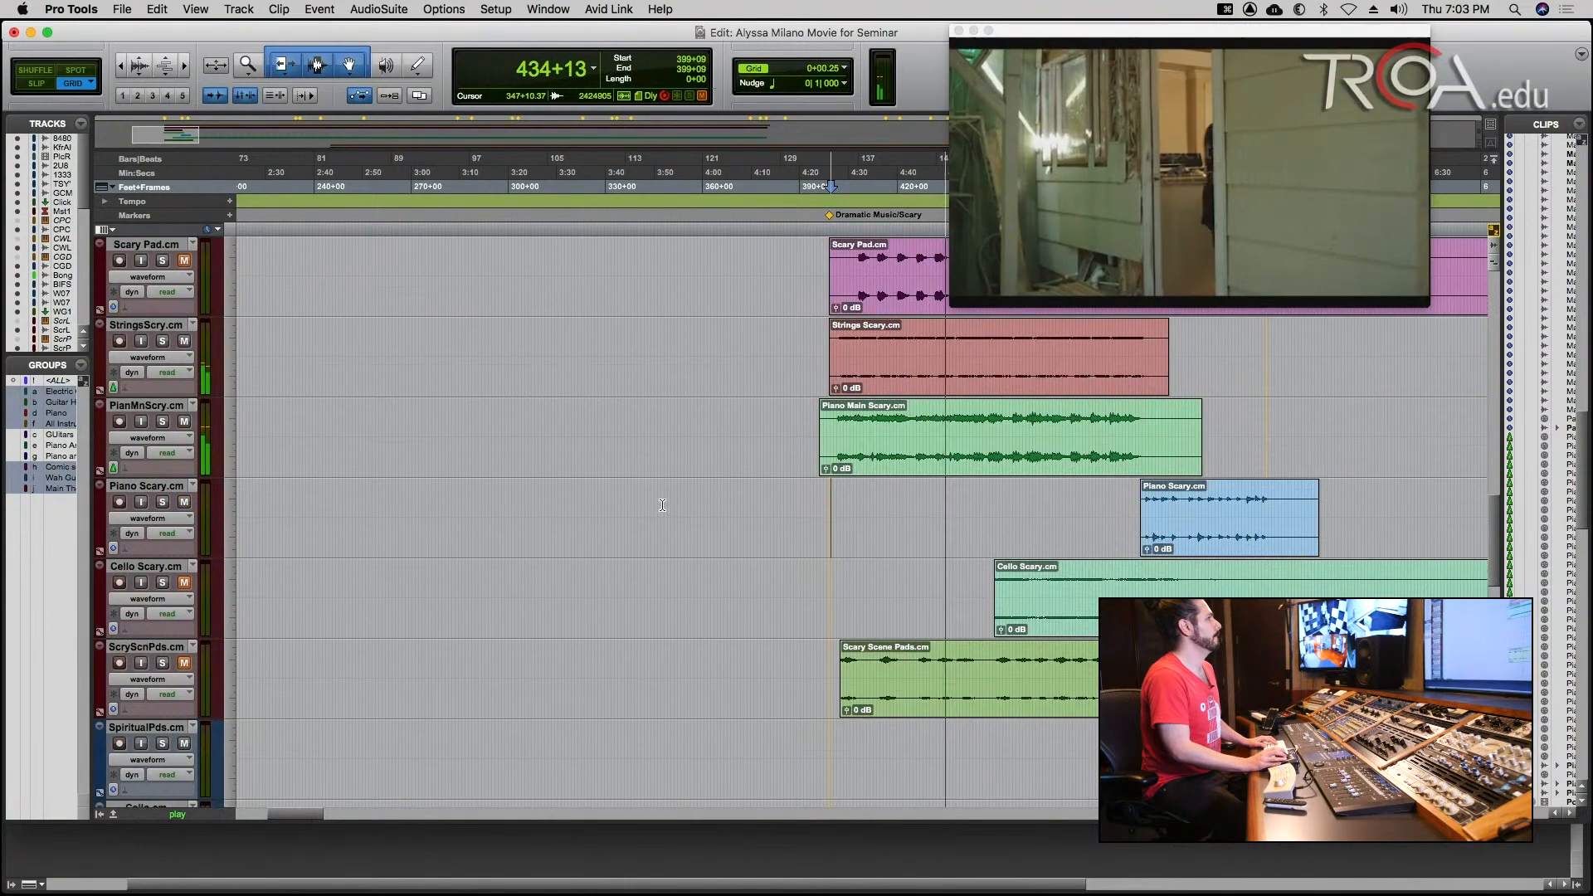
{"action": "scroll", "coordinate": [663, 505], "scroll_direction": "up", "scroll_amount": 1}
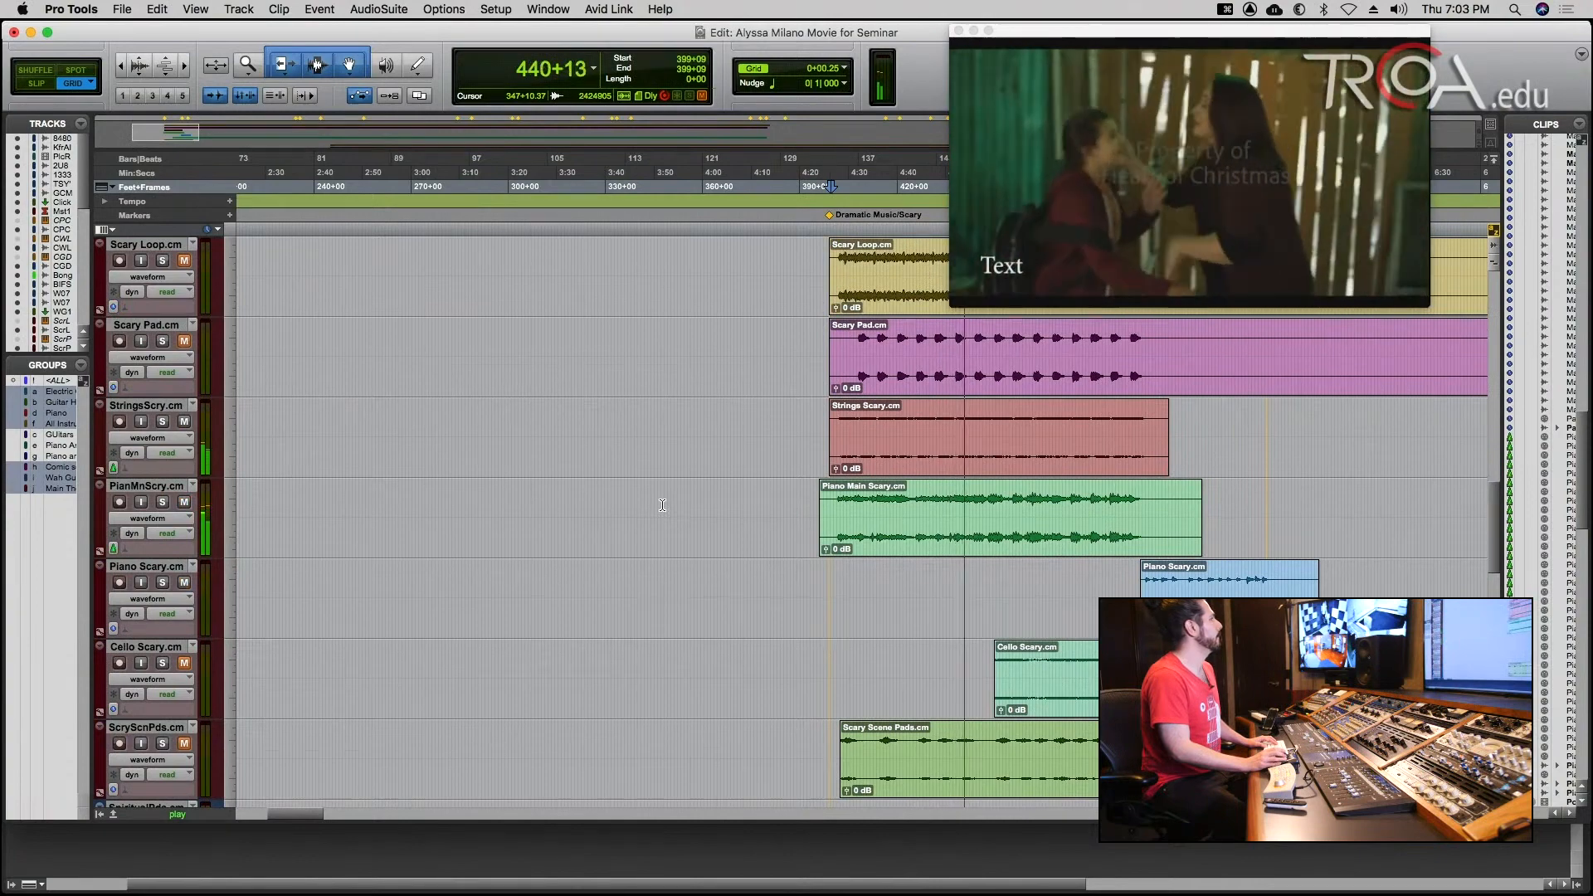
Bring the Scary Scene Pads track into the running playback by unmuting it, and stop playback after listening to the scene.
{"action": "scroll", "coordinate": [662, 505], "scroll_direction": "up", "scroll_amount": 1}
{"action": "scroll", "coordinate": [663, 506], "scroll_direction": "up", "scroll_amount": 1}
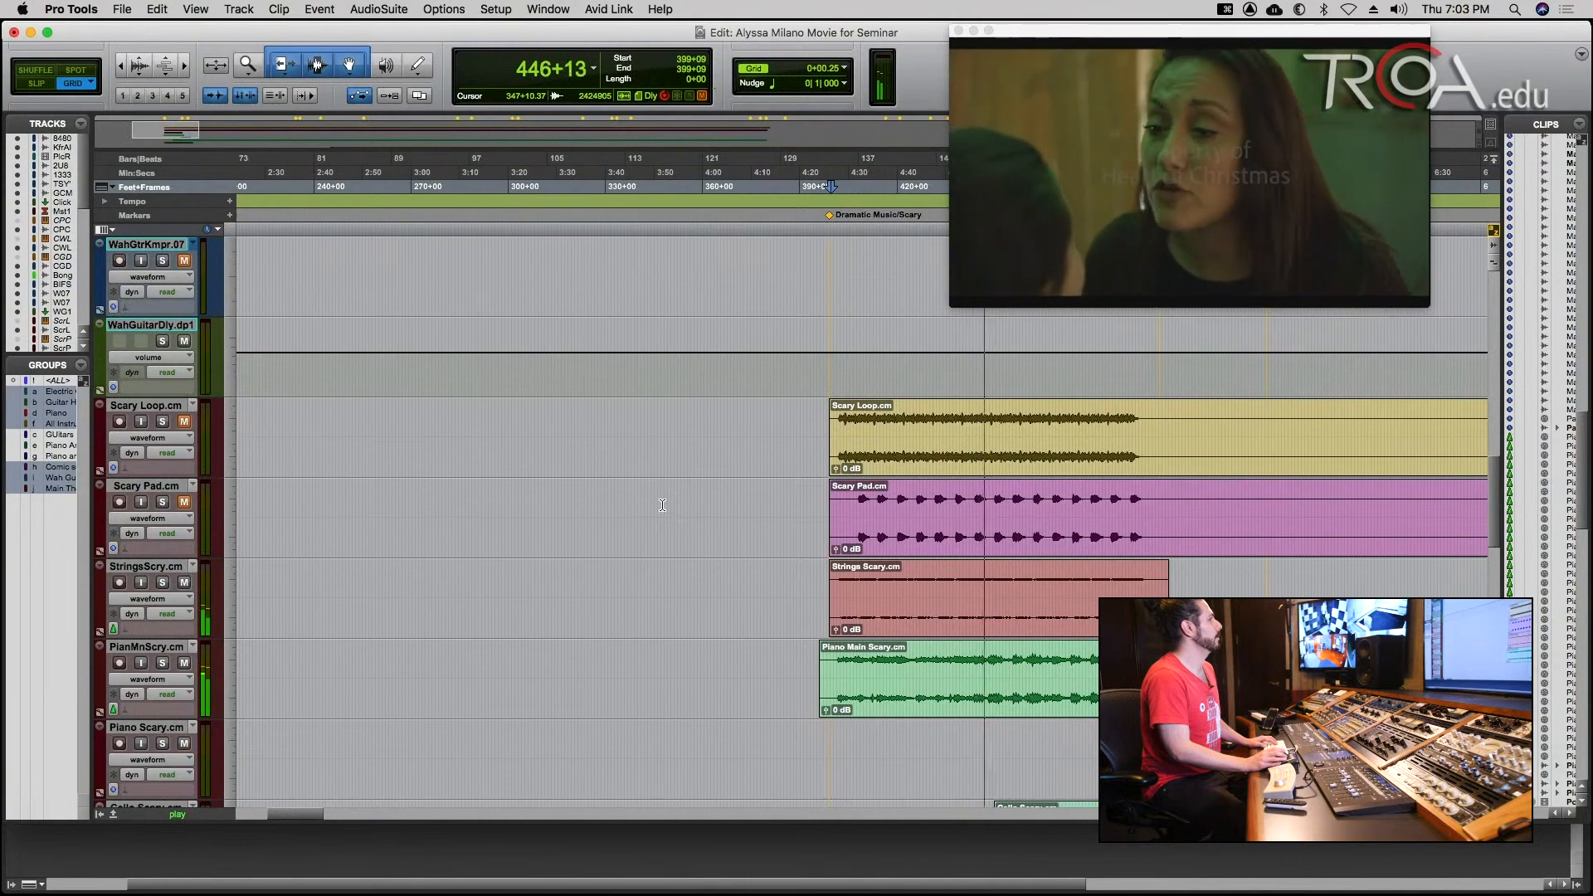
{"action": "scroll", "coordinate": [663, 505], "scroll_direction": "down", "scroll_amount": 2}
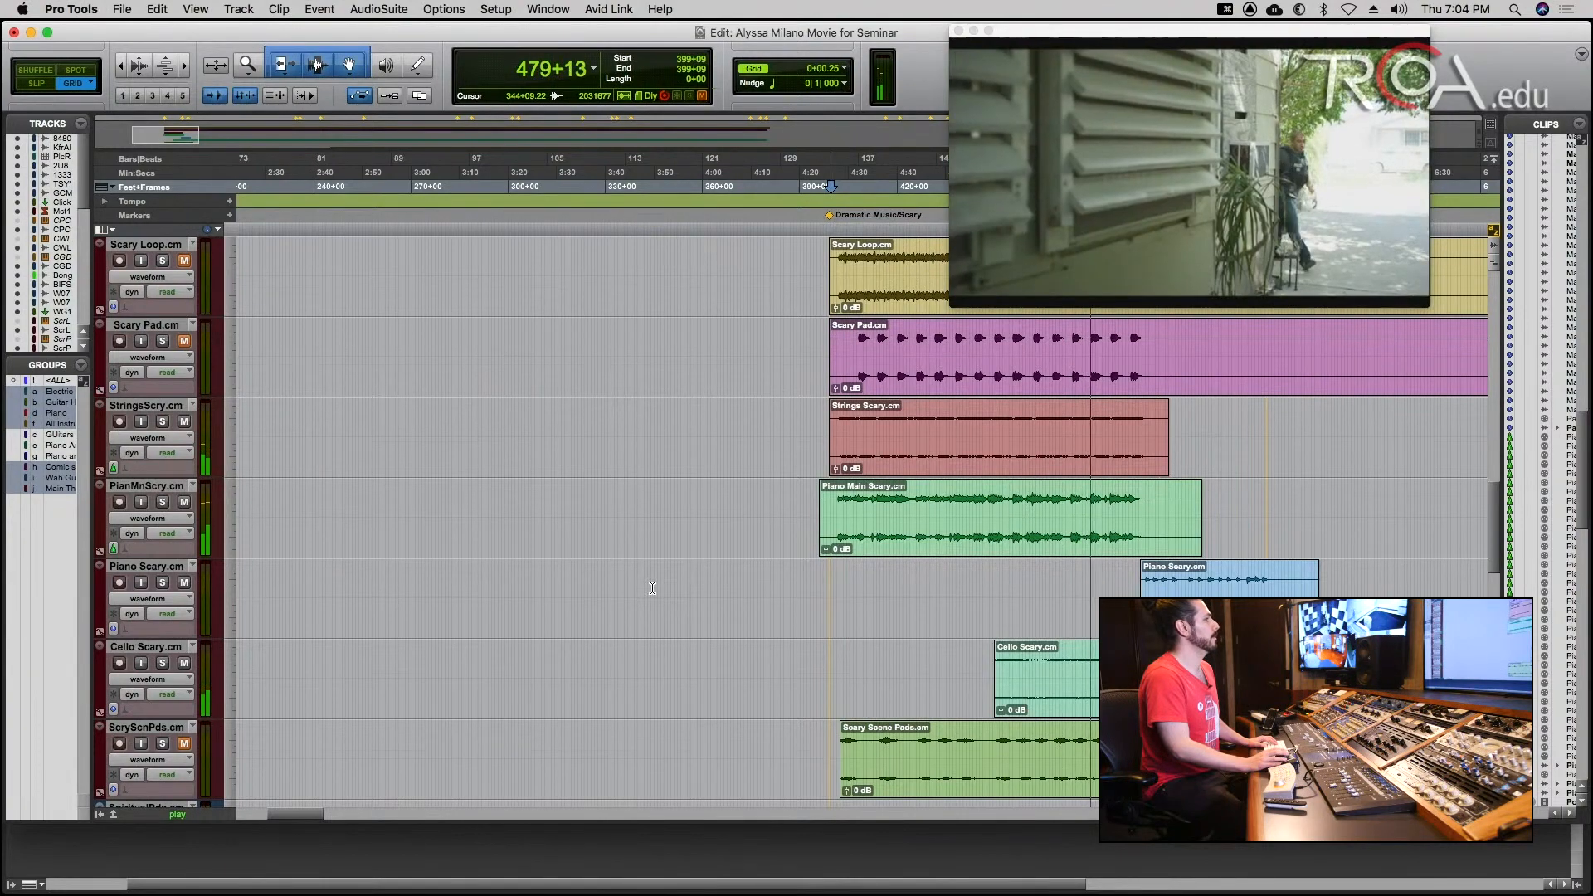
{"action": "left_click", "coordinate": [185, 746]}
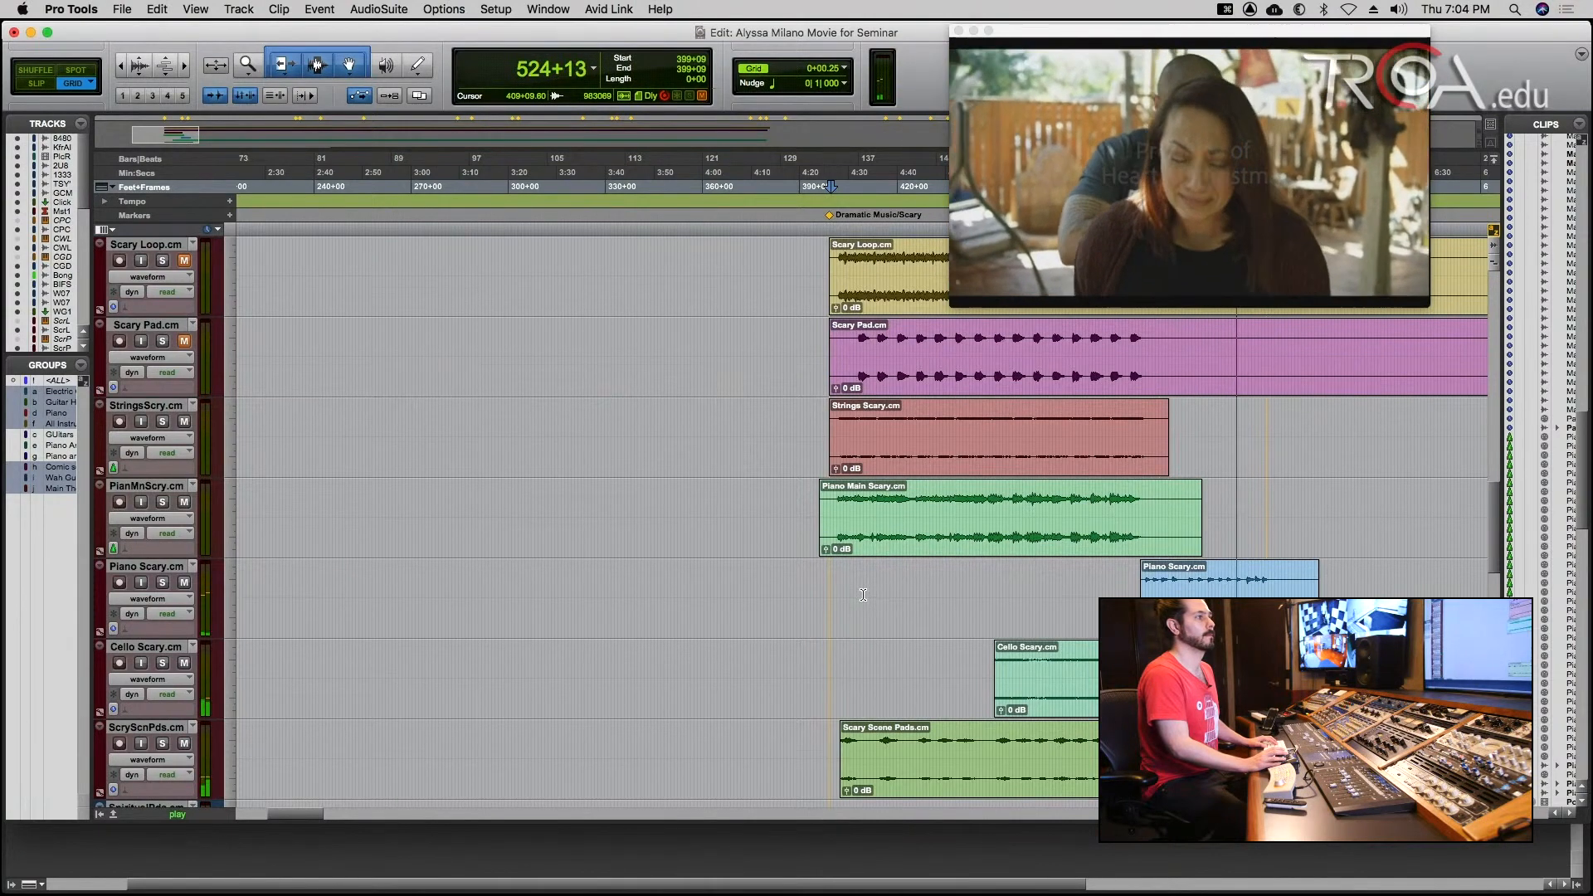
{"action": "key", "text": "space"}
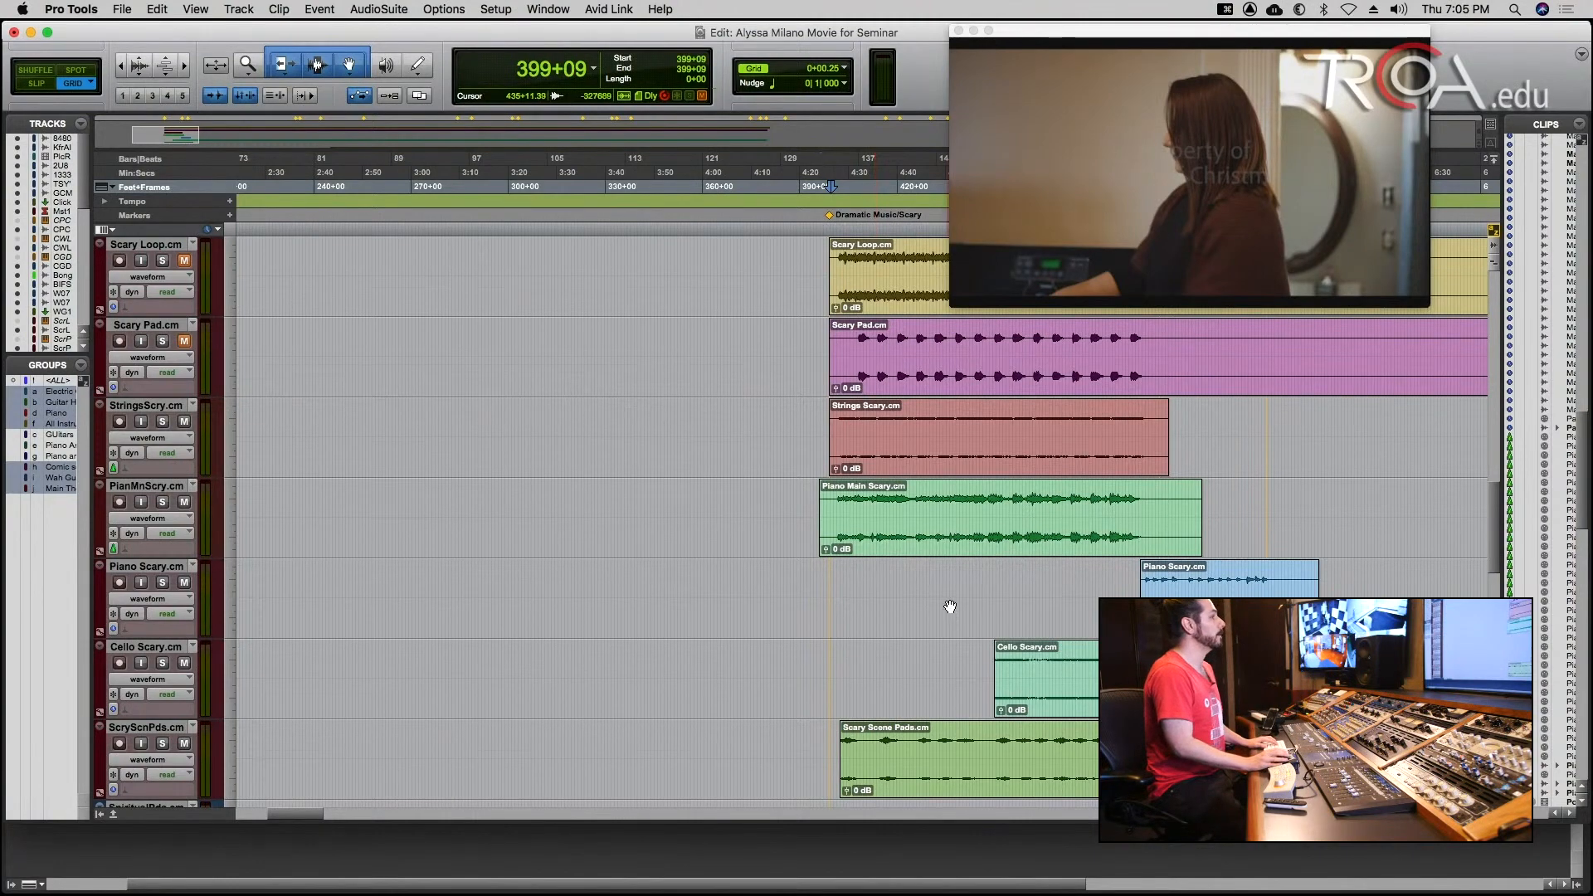
Mute the Strings Scary and Piano Main Scary tracks.
{"action": "key", "text": "r"}
{"action": "key", "text": "r"}
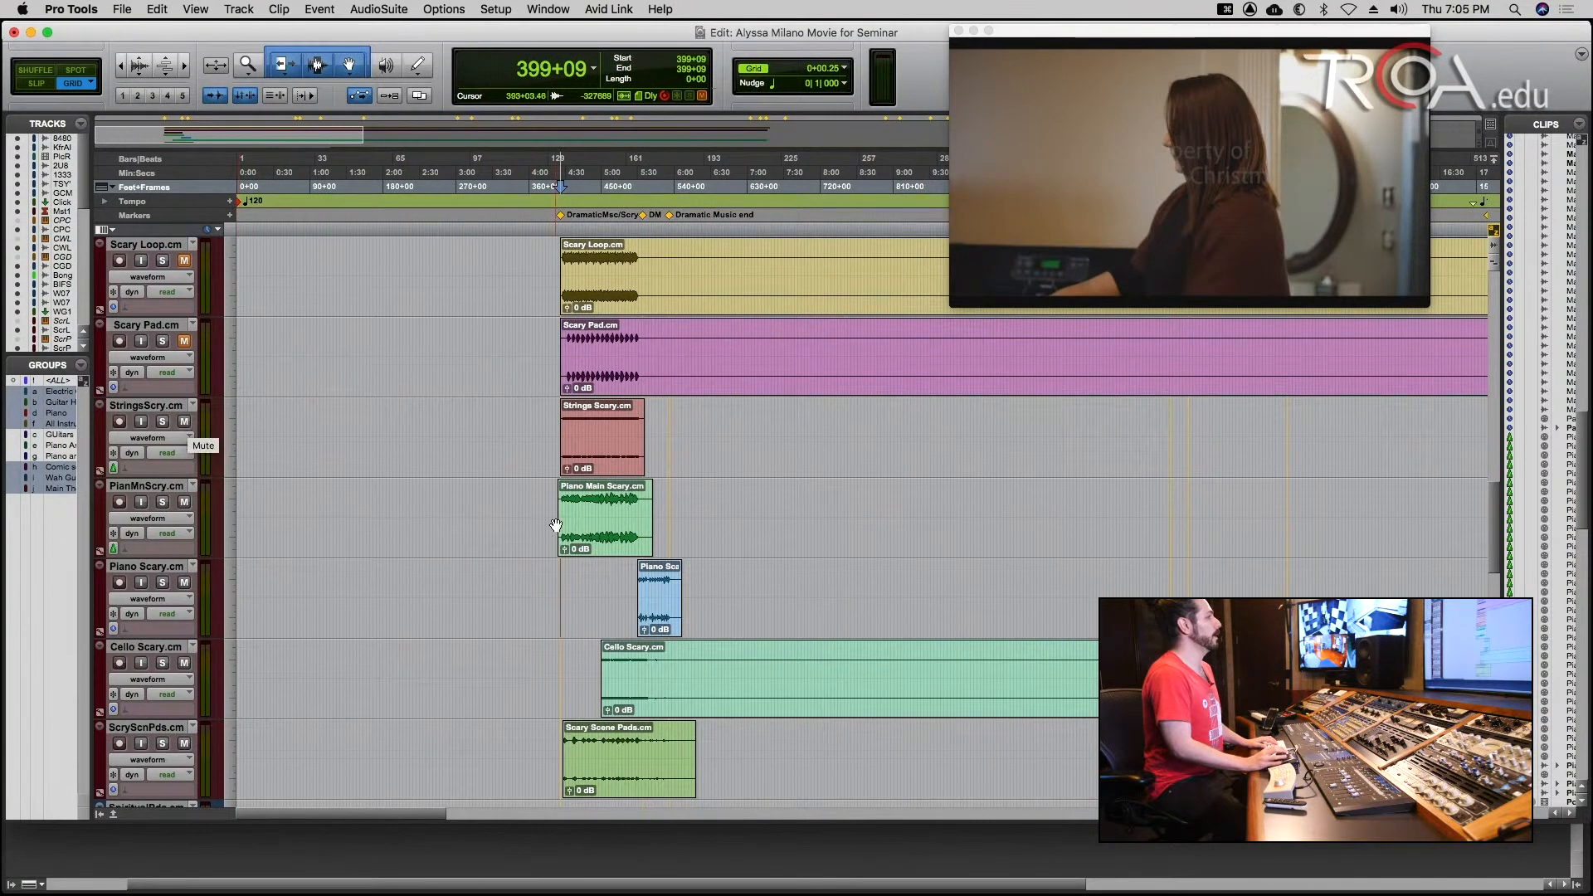
{"action": "left_click", "coordinate": [183, 503]}
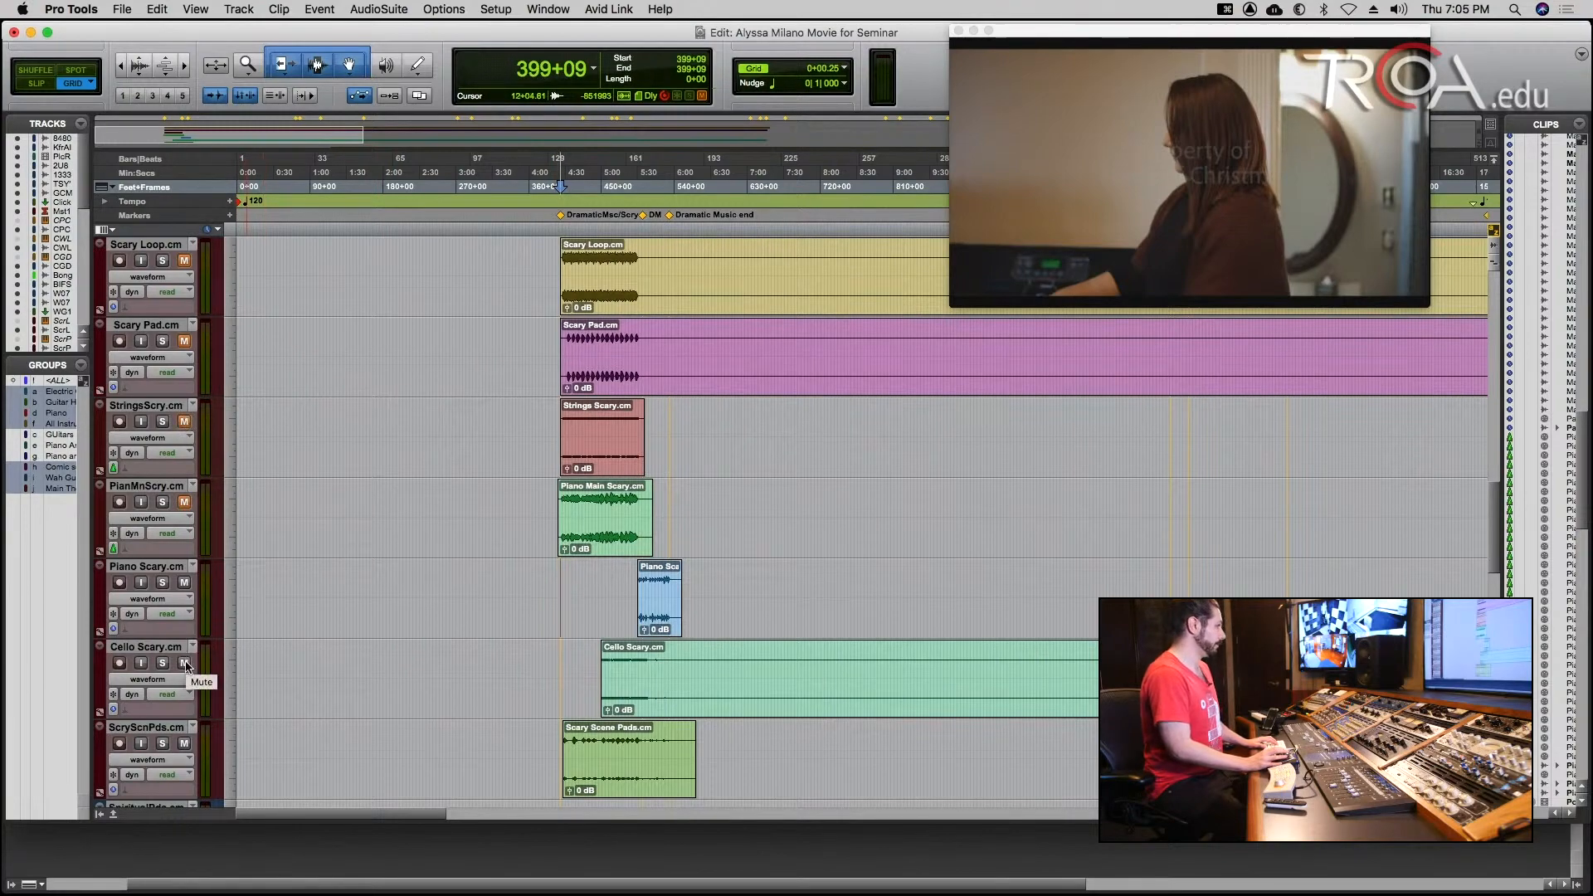
Look through the lower tracks and the full session timeline for the next scene to demonstrate.
{"action": "scroll", "coordinate": [191, 666], "scroll_direction": "down", "scroll_amount": 3}
{"action": "key", "text": "r"}
{"action": "key", "text": "r"}
{"action": "key", "text": "r"}
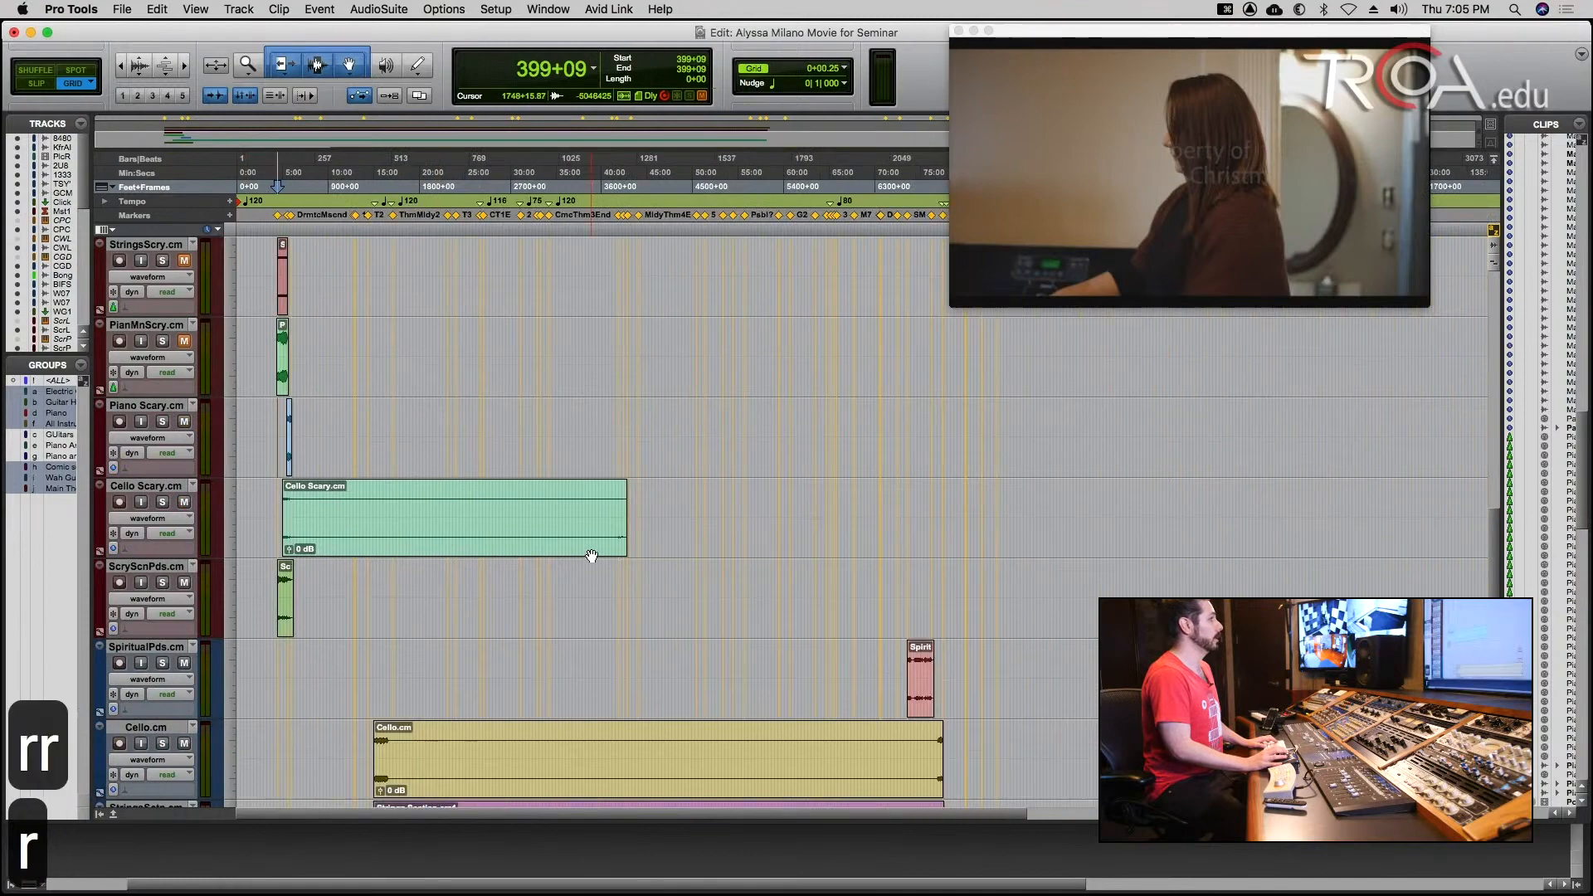
{"action": "key", "text": "r"}
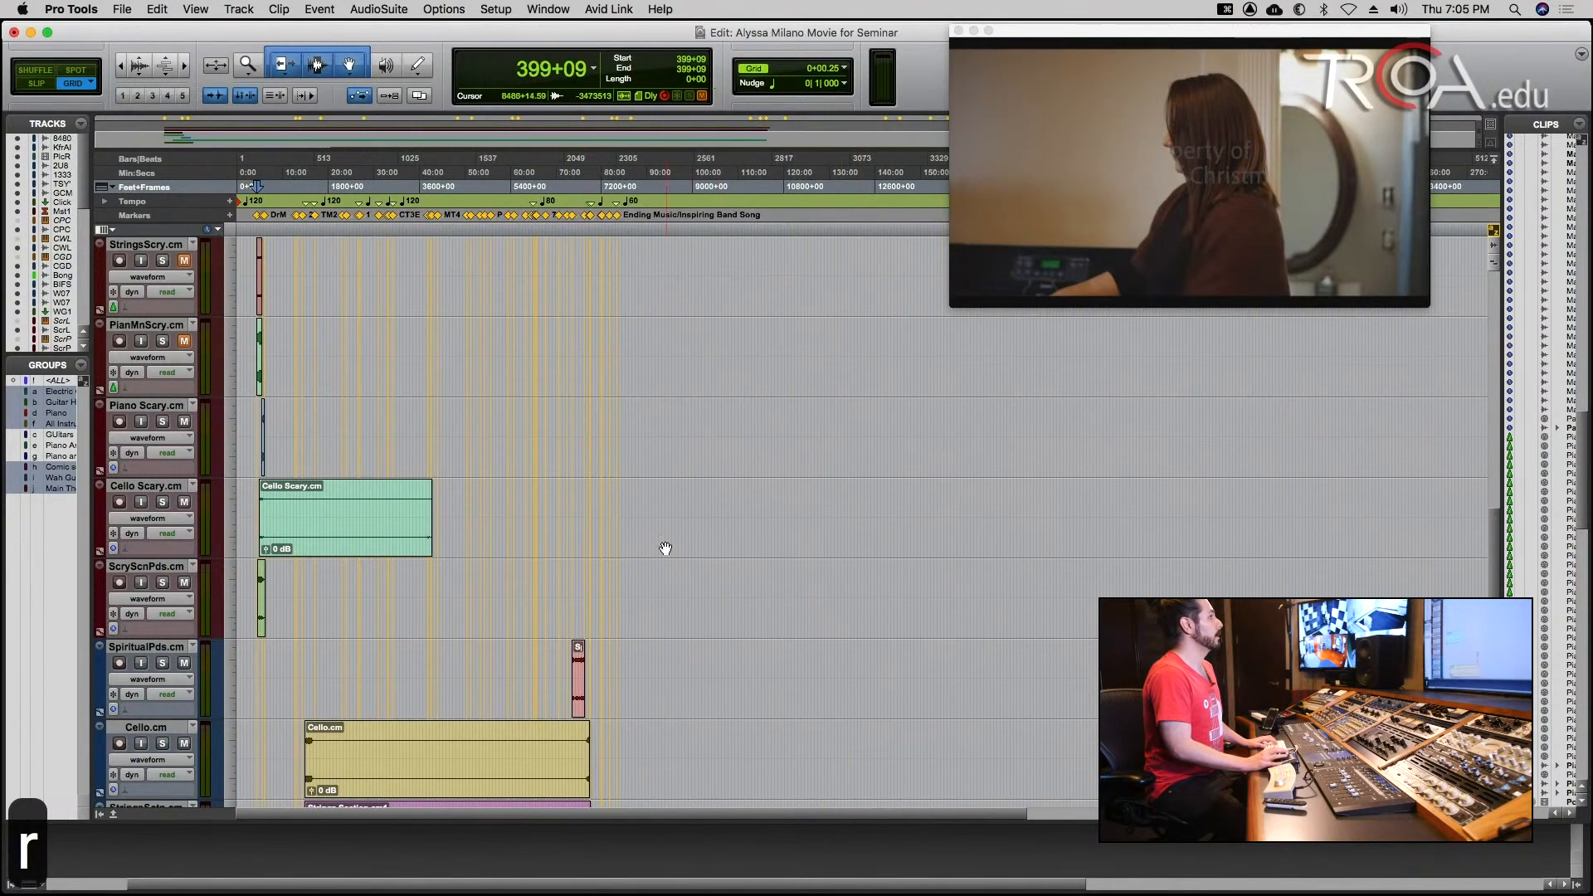
{"action": "left_click", "coordinate": [307, 663]}
{"action": "key", "text": "t"}
{"action": "key", "text": "t"}
{"action": "key", "text": "t"}
{"action": "key", "text": "t"}
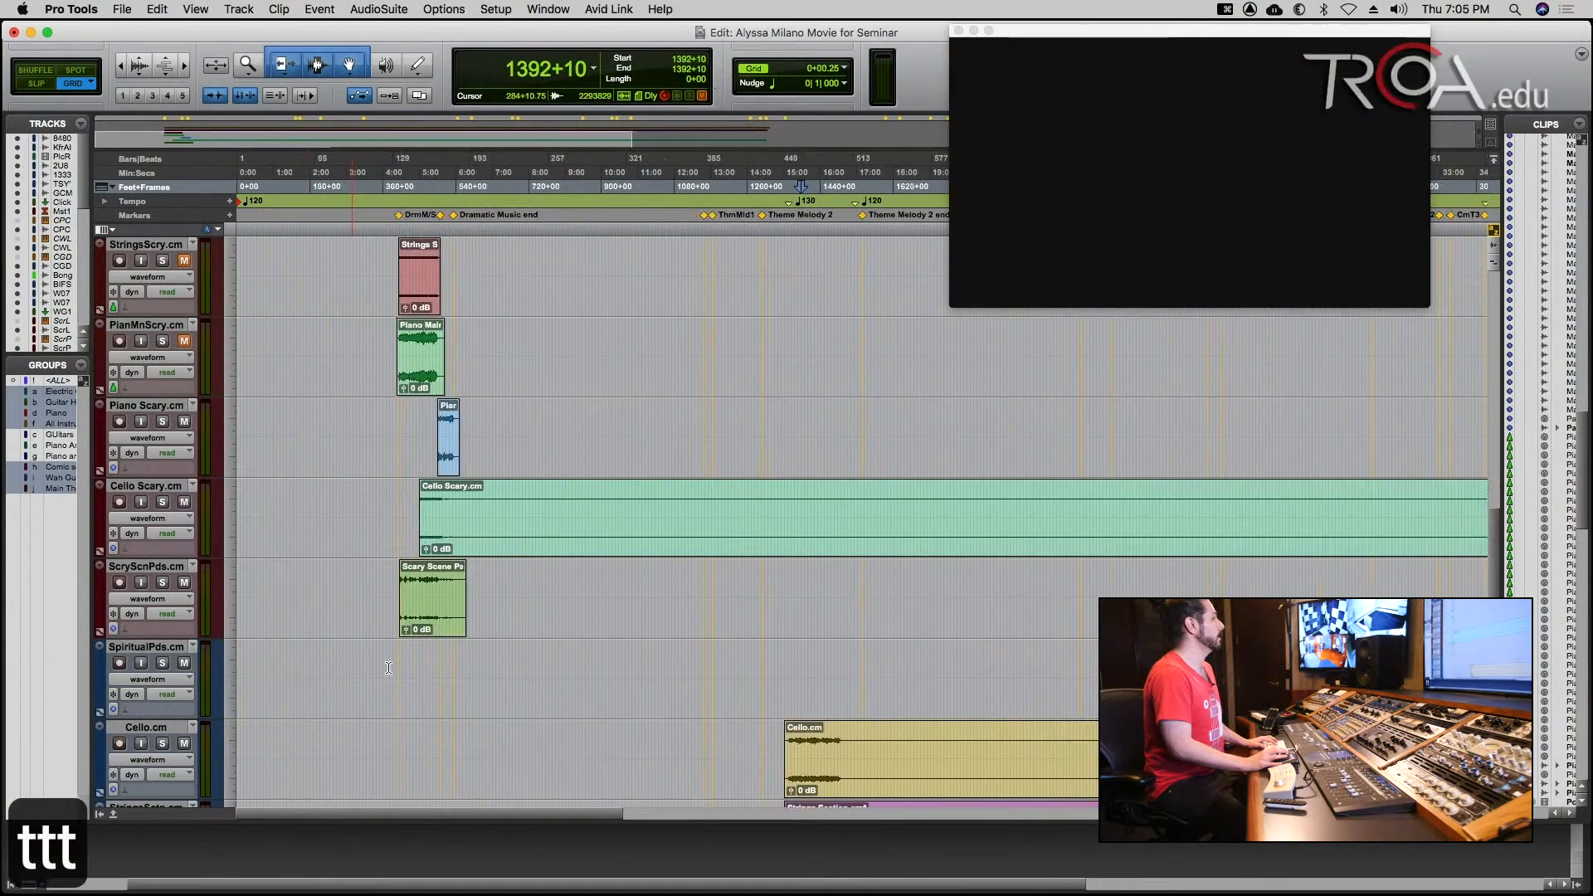
{"action": "key", "text": "r"}
{"action": "key", "text": "r"}
{"action": "key", "text": "r"}
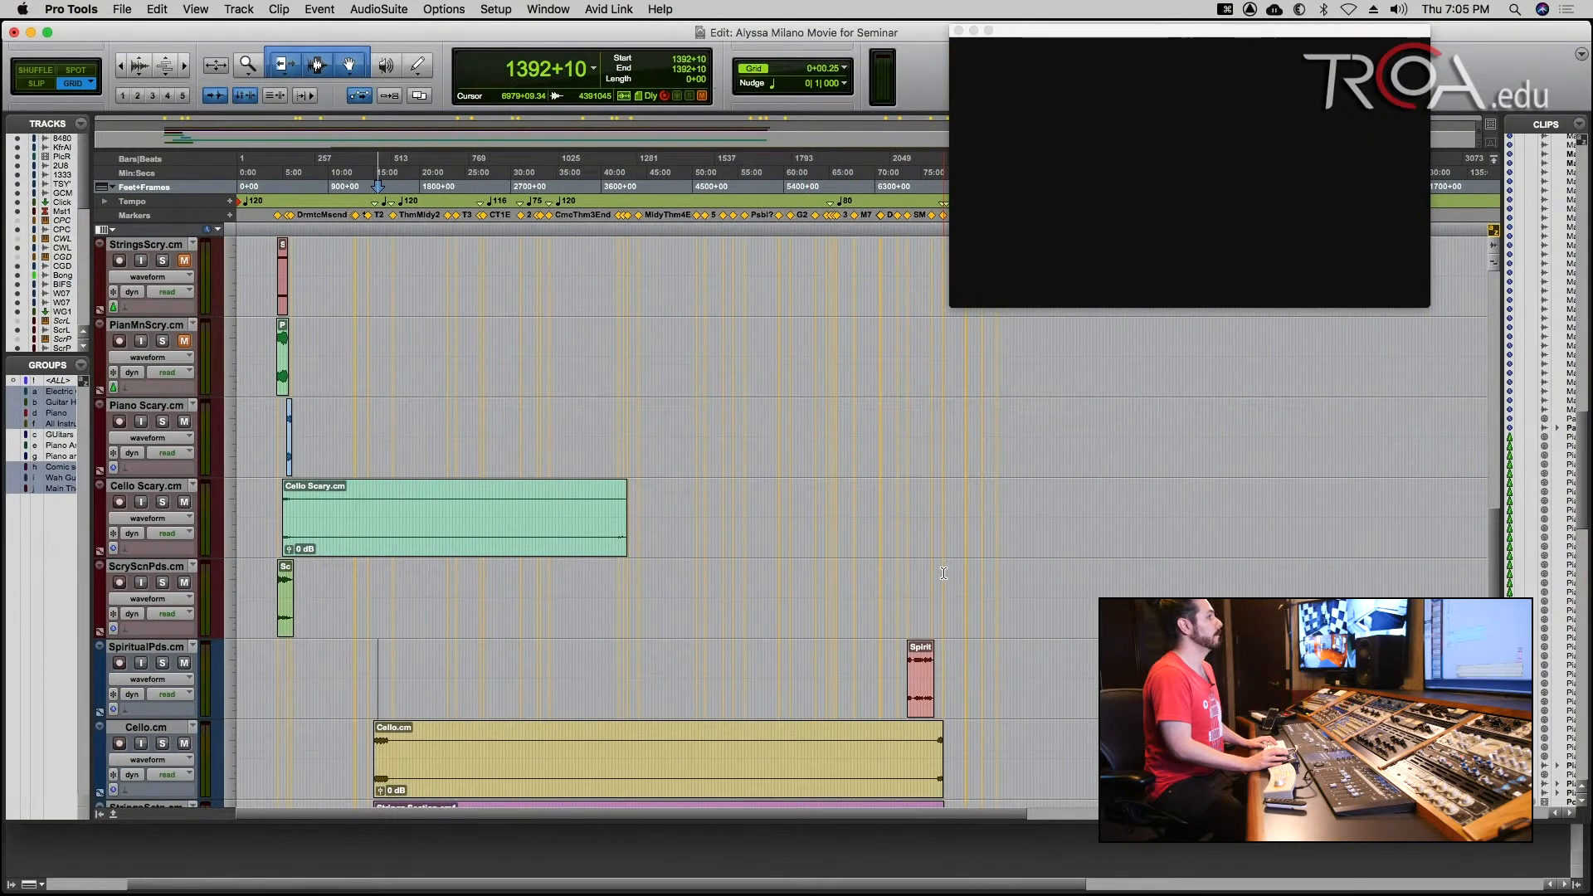
Find the Dog Scene with SFX clip on the video track and place the playback cursor at 5853+07, near its start.
{"action": "scroll", "coordinate": [928, 542], "scroll_direction": "up", "scroll_amount": 15}
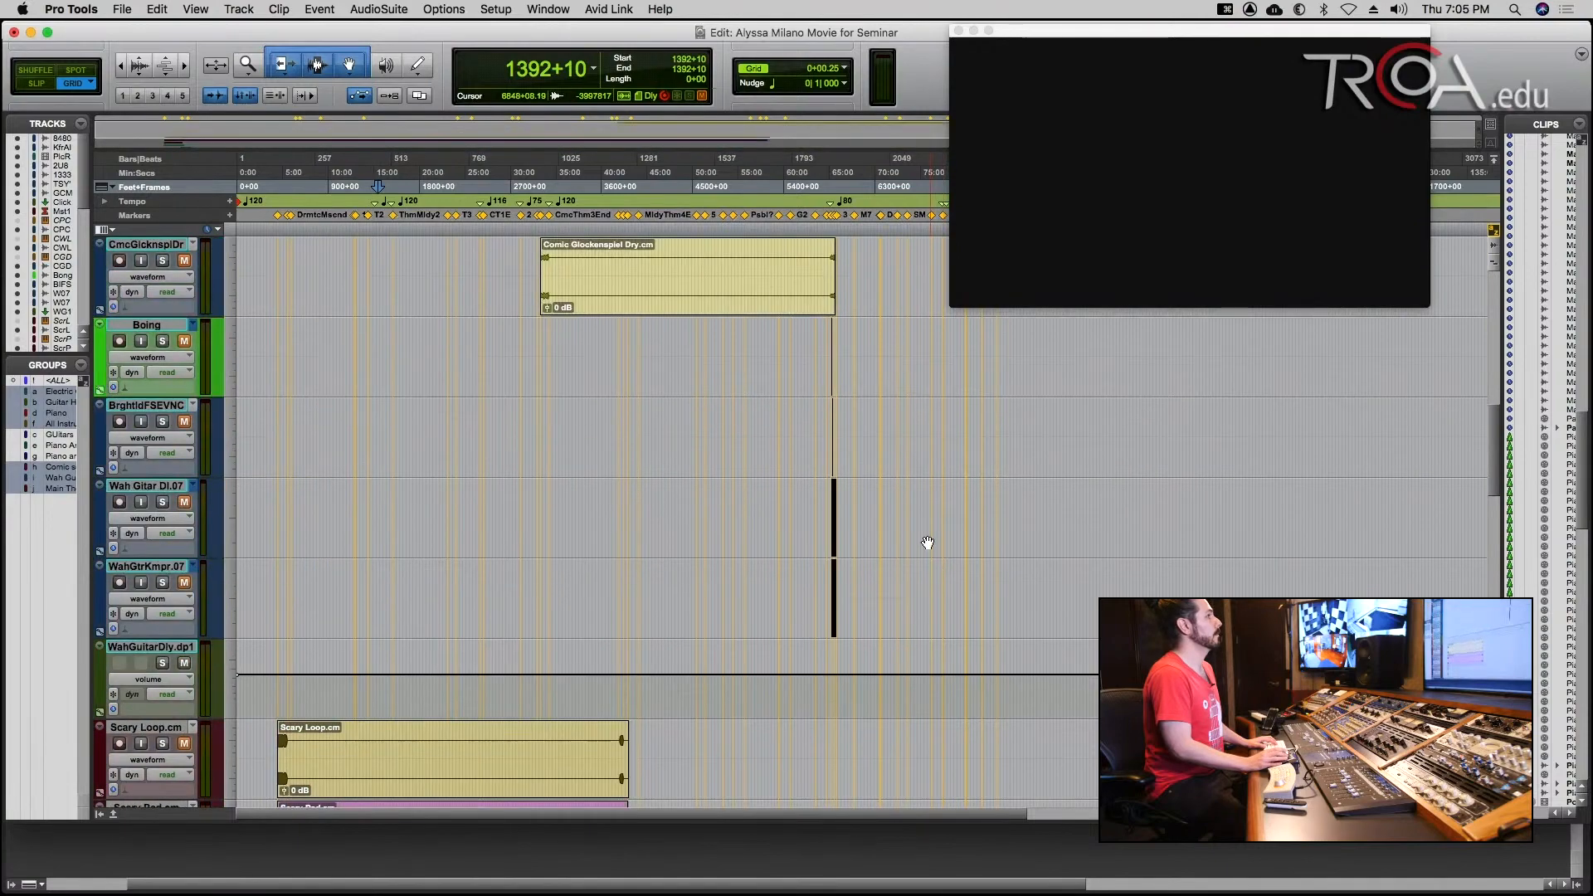
{"action": "scroll", "coordinate": [927, 542], "scroll_direction": "up", "scroll_amount": 10}
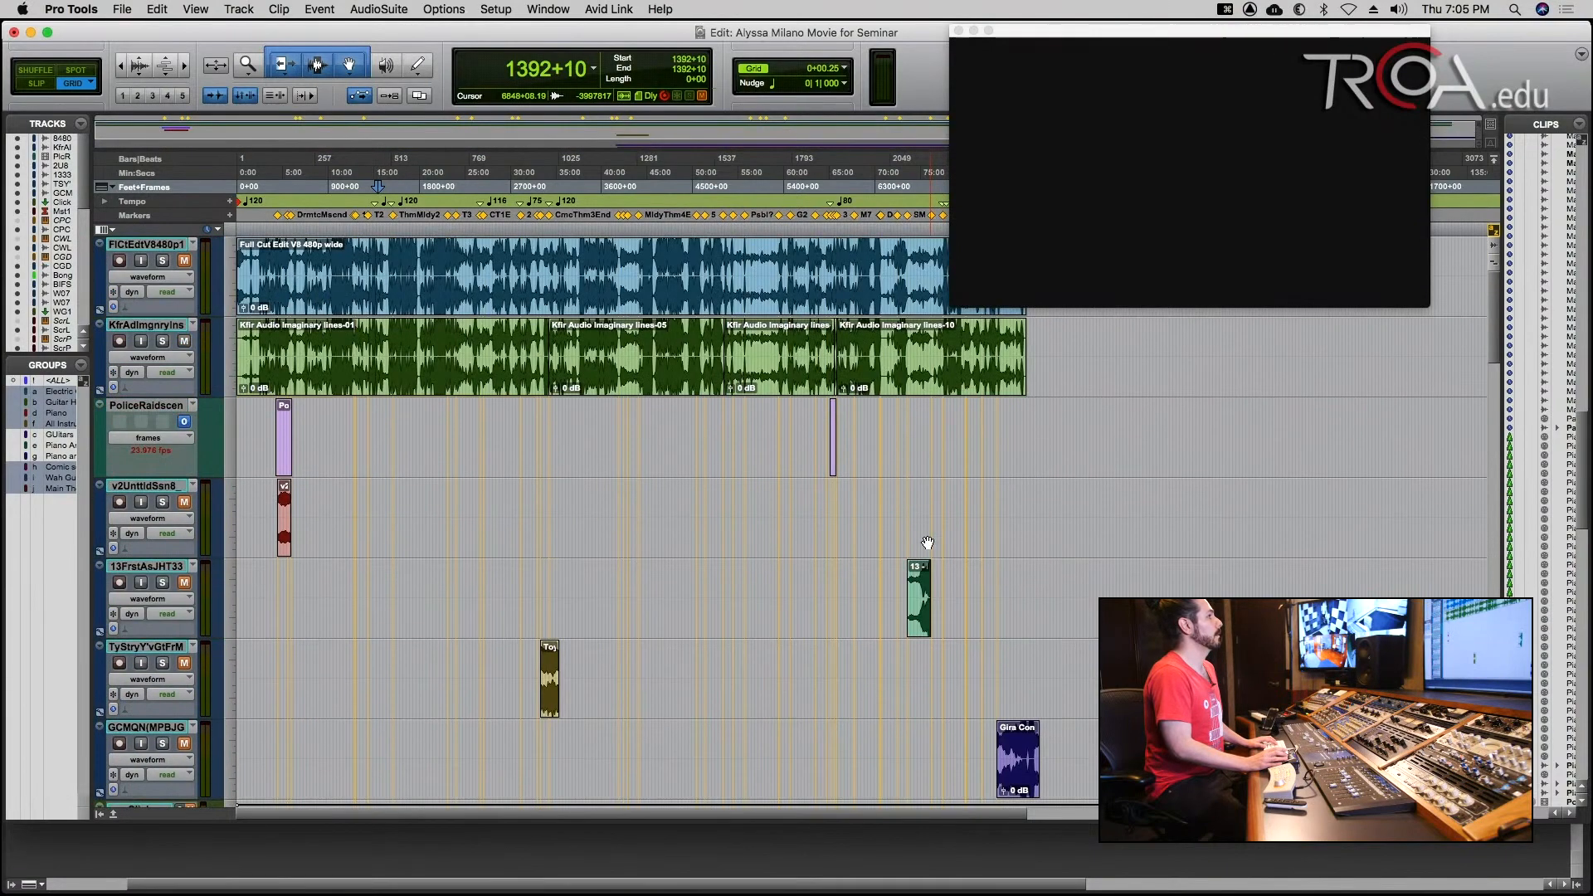
{"action": "key", "text": "t"}
{"action": "key", "text": "t"}
{"action": "key", "text": "t"}
{"action": "key", "text": "t"}
{"action": "key", "text": "t"}
{"action": "key", "text": "t"}
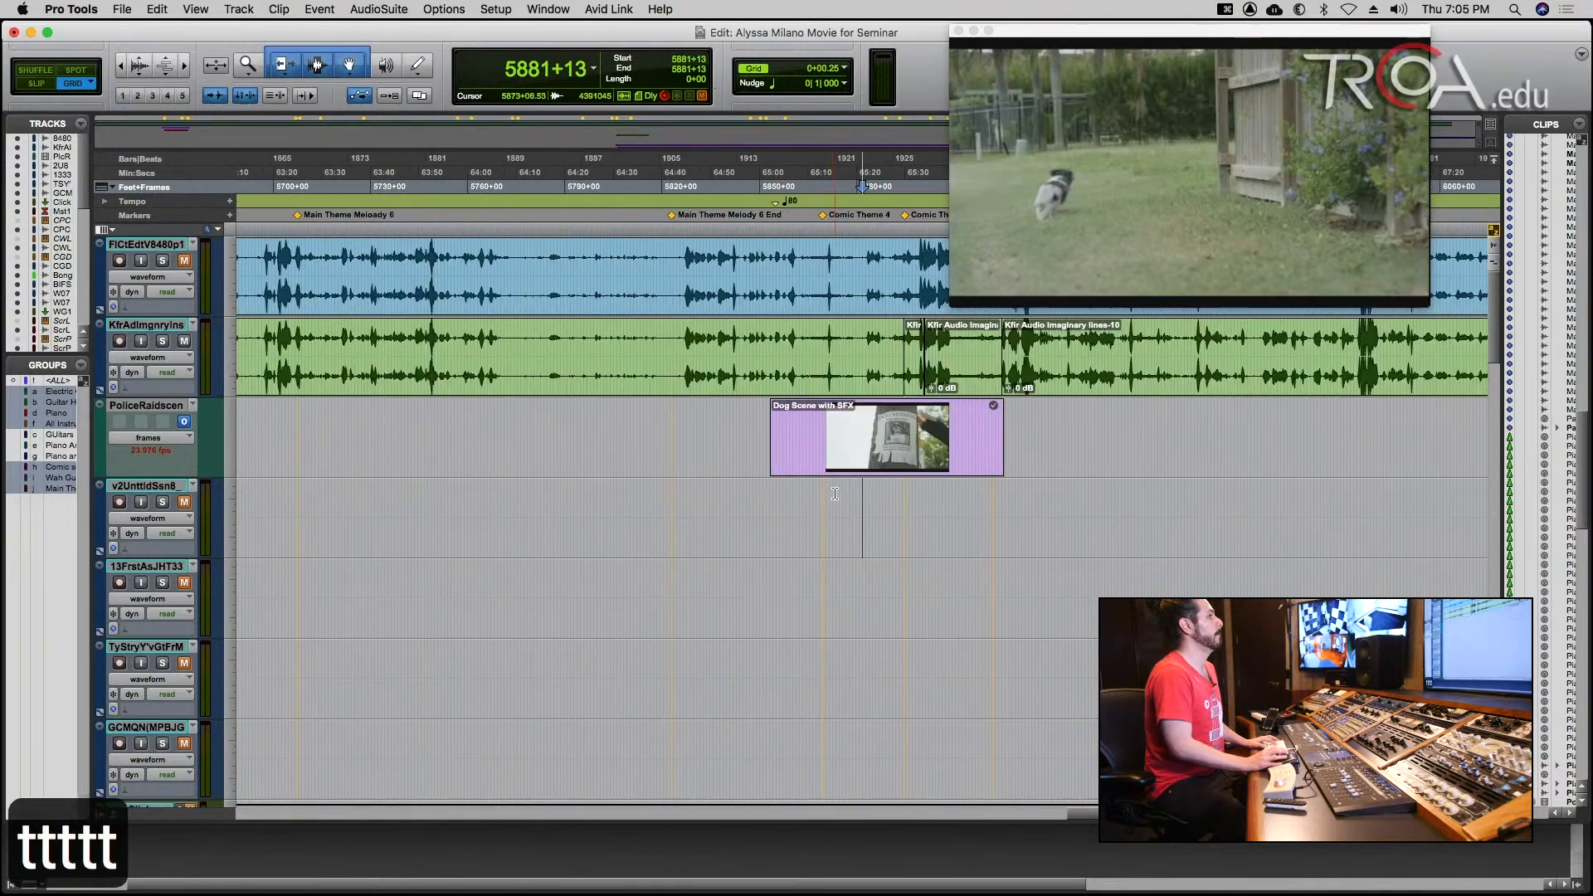
{"action": "left_click", "coordinate": [677, 498]}
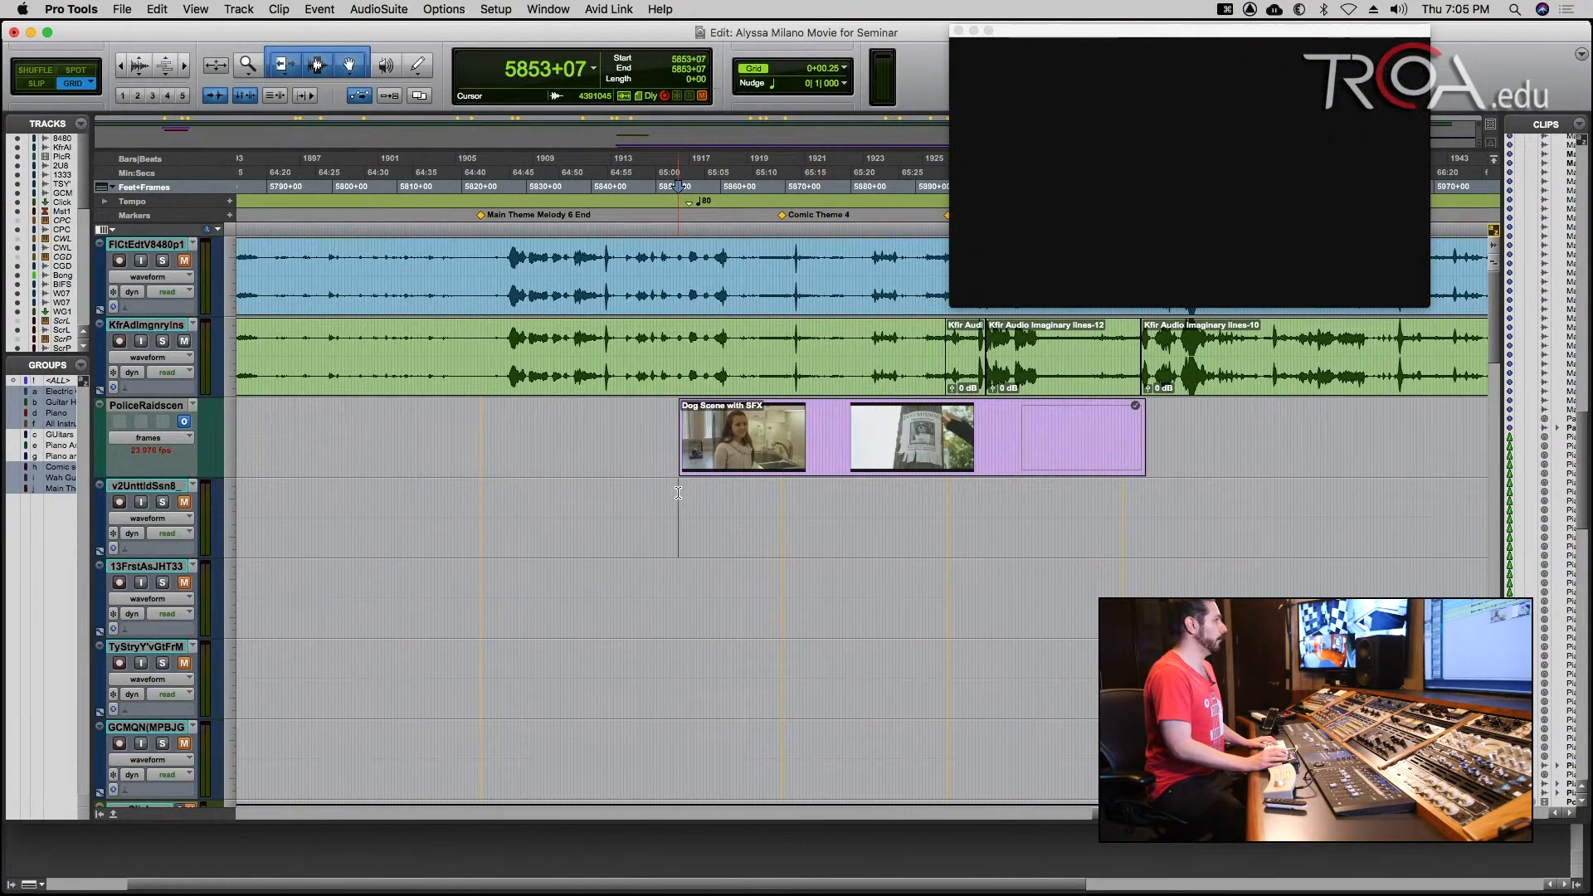
Unmute the Boing and BrghtIdFSEVNC sound effect tracks for the dog scene.
{"action": "scroll", "coordinate": [678, 493], "scroll_direction": "down", "scroll_amount": 8}
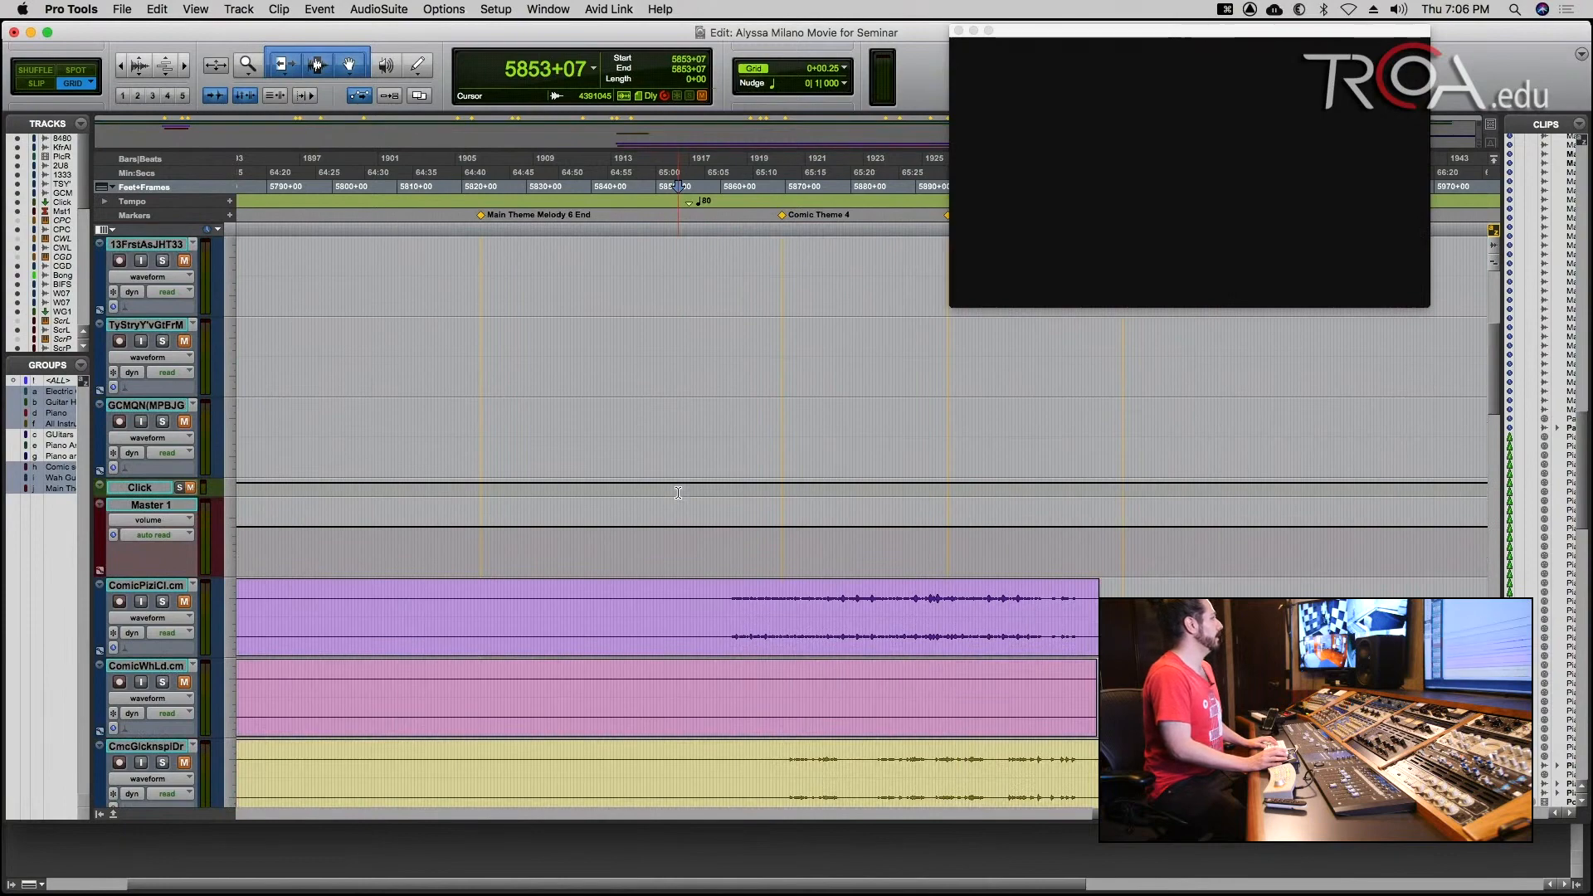
{"action": "scroll", "coordinate": [678, 493], "scroll_direction": "down", "scroll_amount": 2}
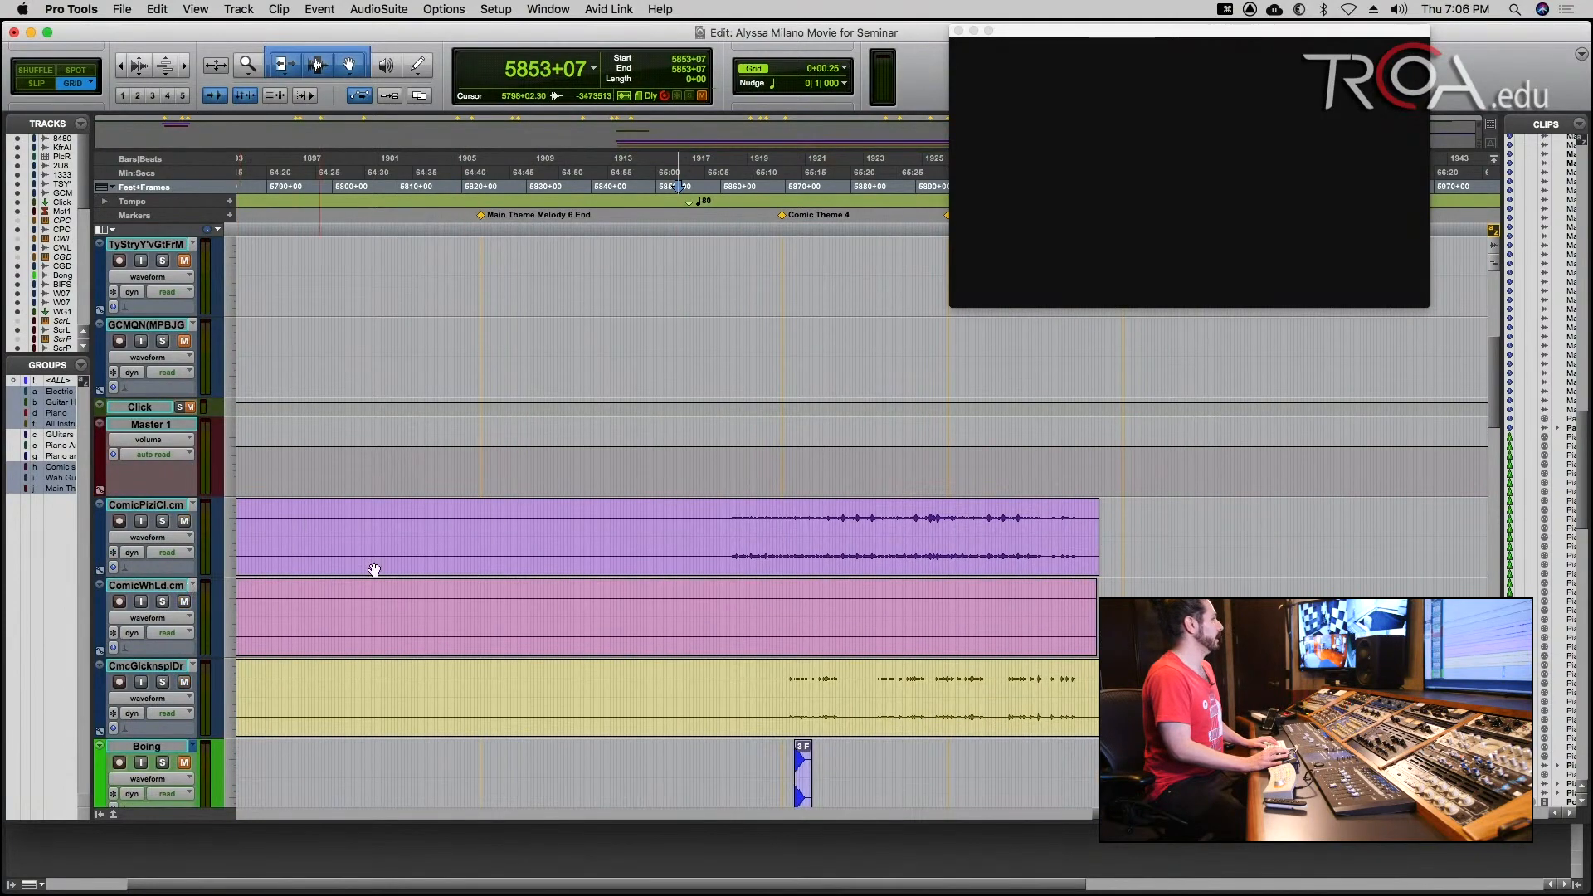
{"action": "scroll", "coordinate": [665, 560], "scroll_direction": "down", "scroll_amount": 3}
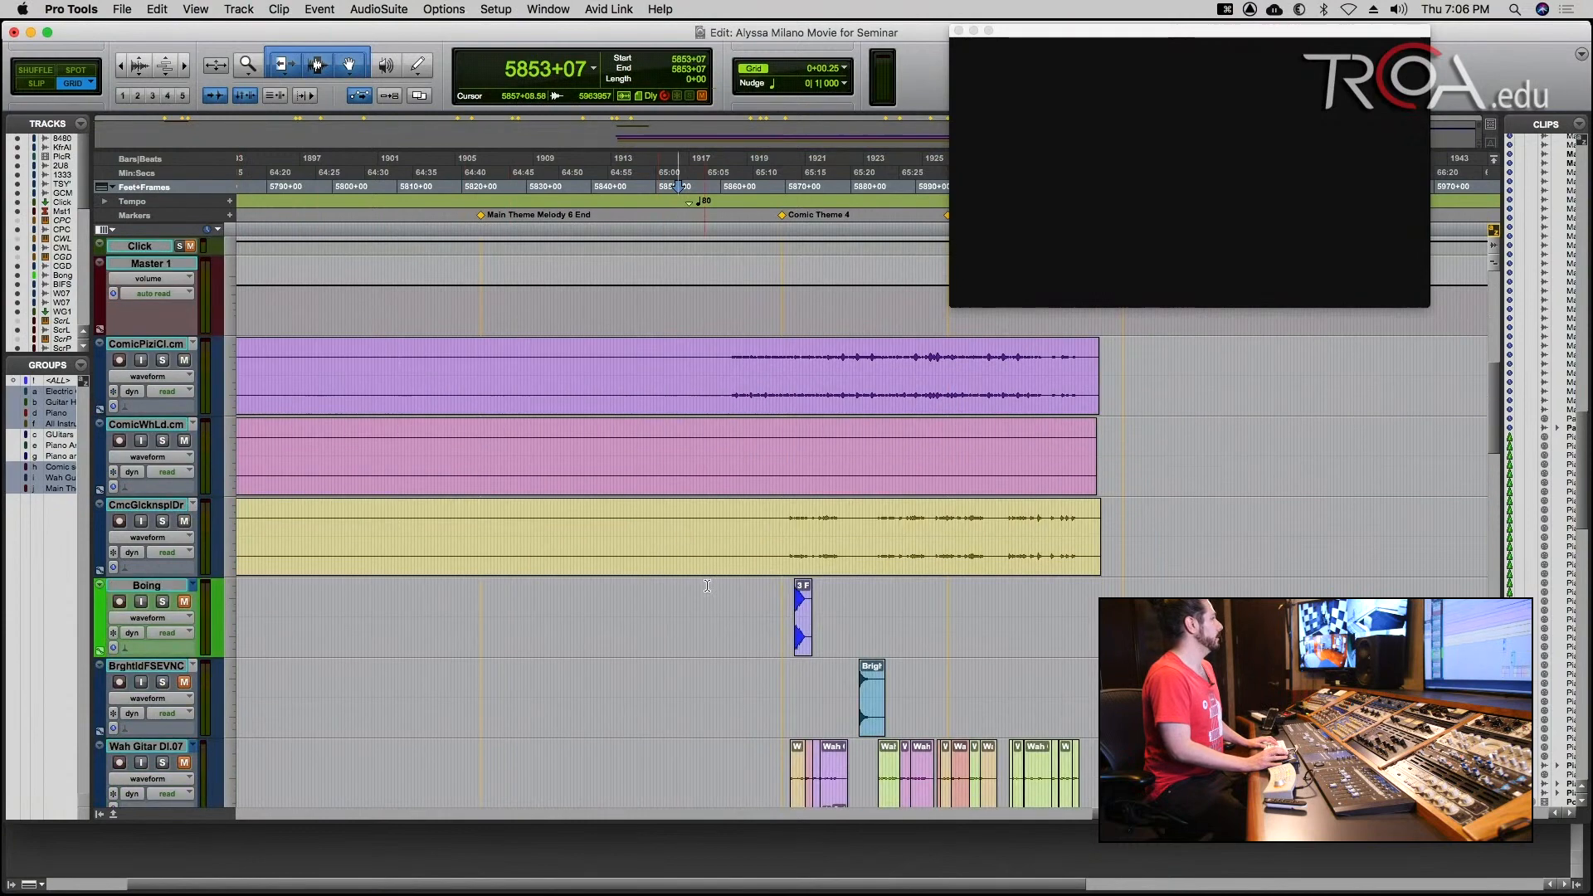
{"action": "left_click", "coordinate": [184, 602]}
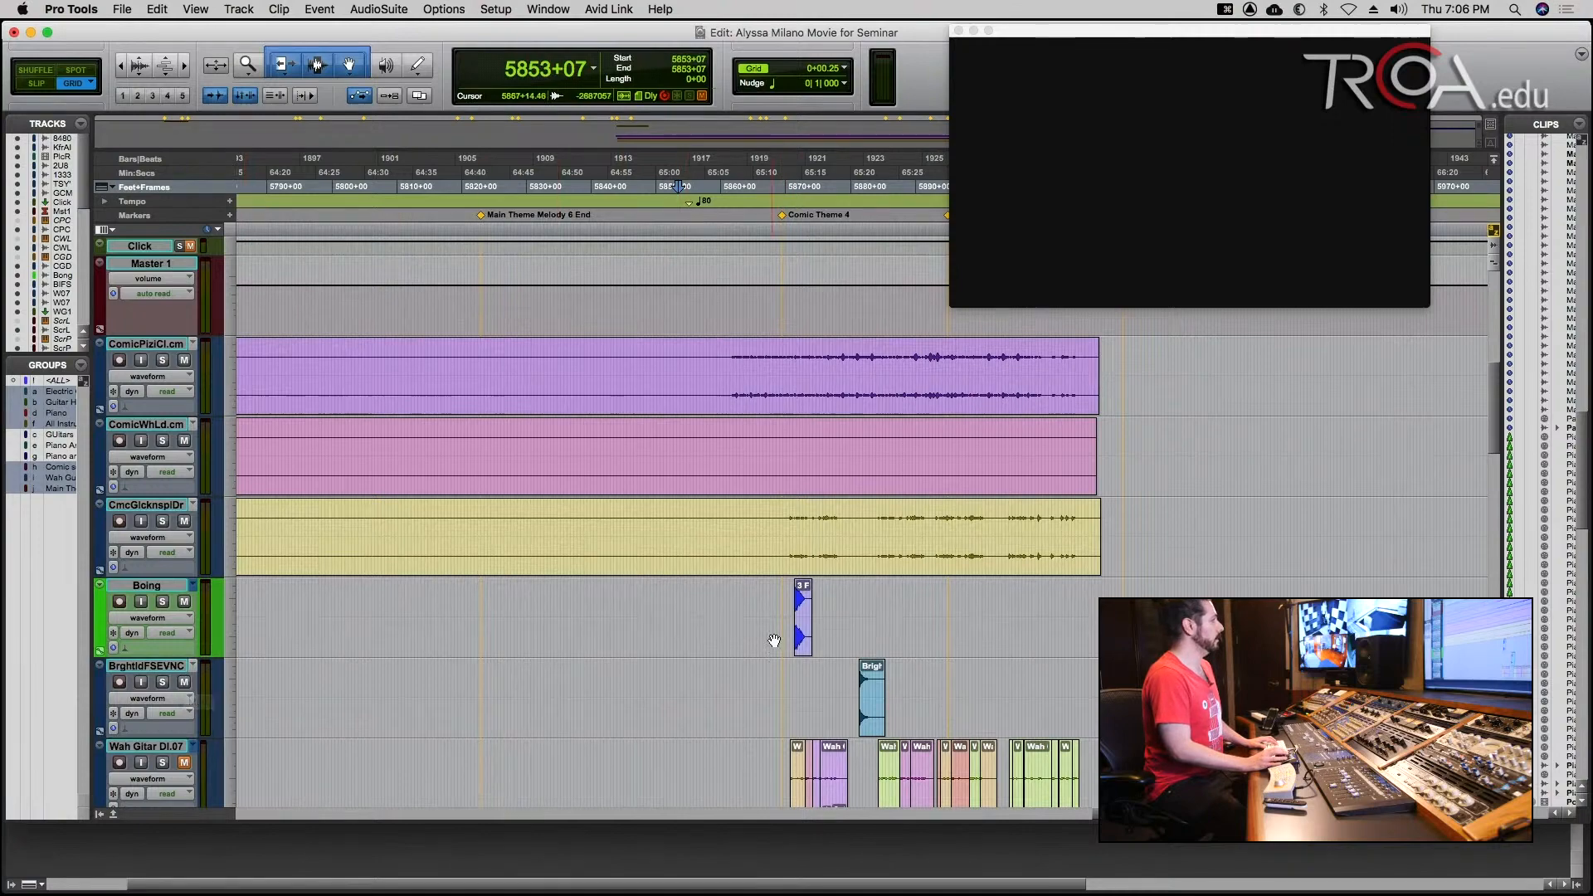
Review the comic and wah guitar tracks, and place the playback cursor at 5861+05, just before the comic pizzicato audio begins.
{"action": "scroll", "coordinate": [772, 644], "scroll_direction": "down", "scroll_amount": 5}
{"action": "scroll", "coordinate": [774, 644], "scroll_direction": "down", "scroll_amount": 2}
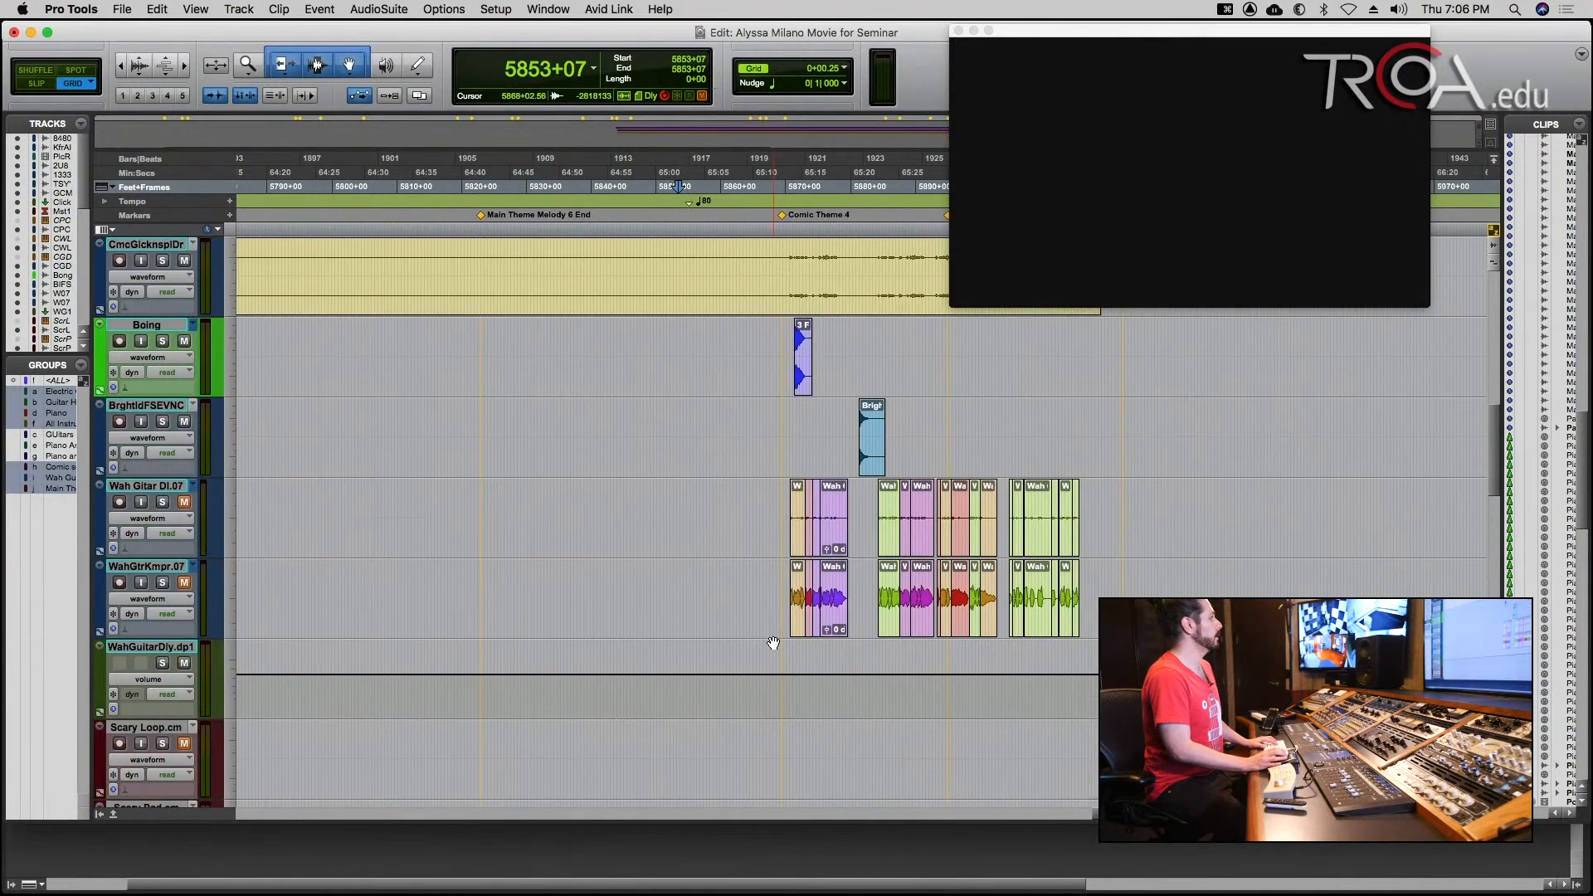
{"action": "scroll", "coordinate": [773, 644], "scroll_direction": "down", "scroll_amount": 15}
{"action": "scroll", "coordinate": [773, 644], "scroll_direction": "up", "scroll_amount": 15}
{"action": "scroll", "coordinate": [766, 644], "scroll_direction": "up", "scroll_amount": 8}
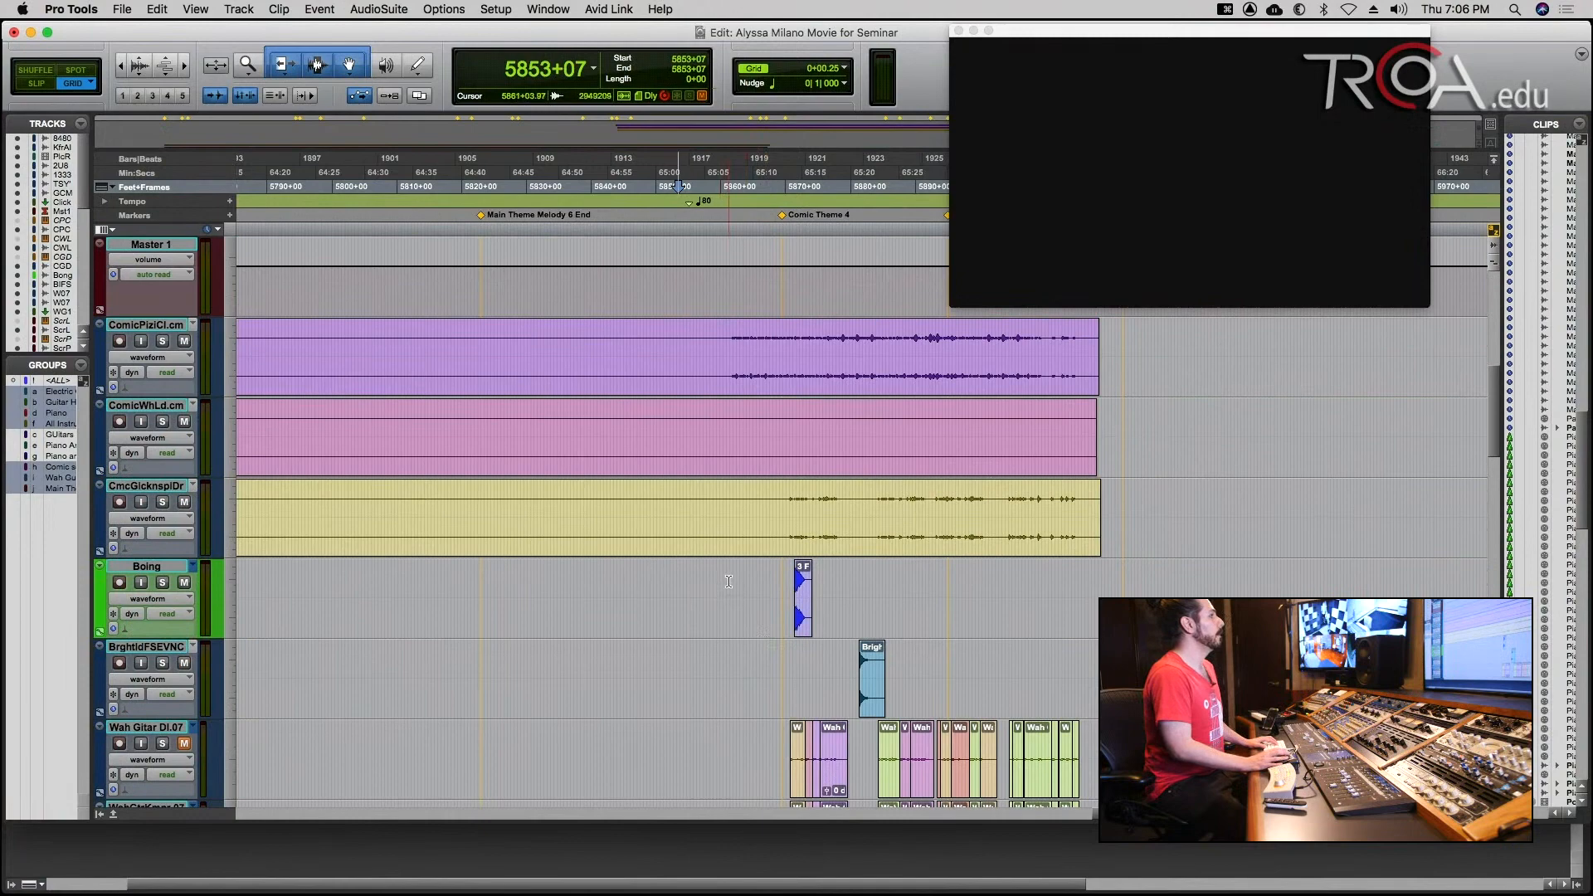
{"action": "left_click", "coordinate": [729, 583]}
{"action": "key", "text": "t"}
{"action": "key", "text": "t"}
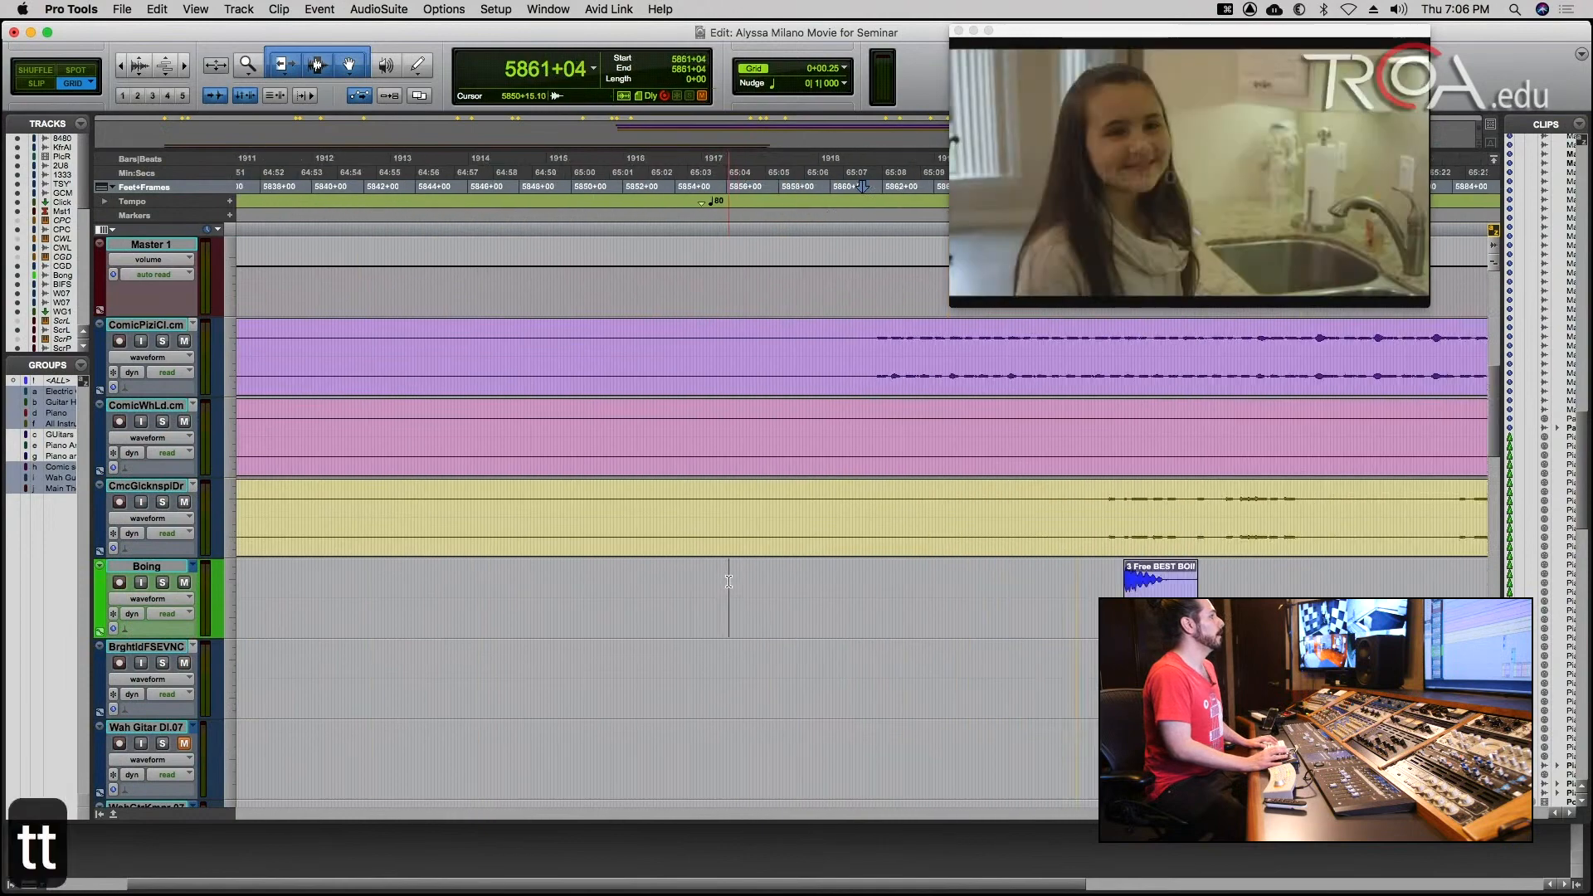
{"action": "left_click", "coordinate": [865, 579]}
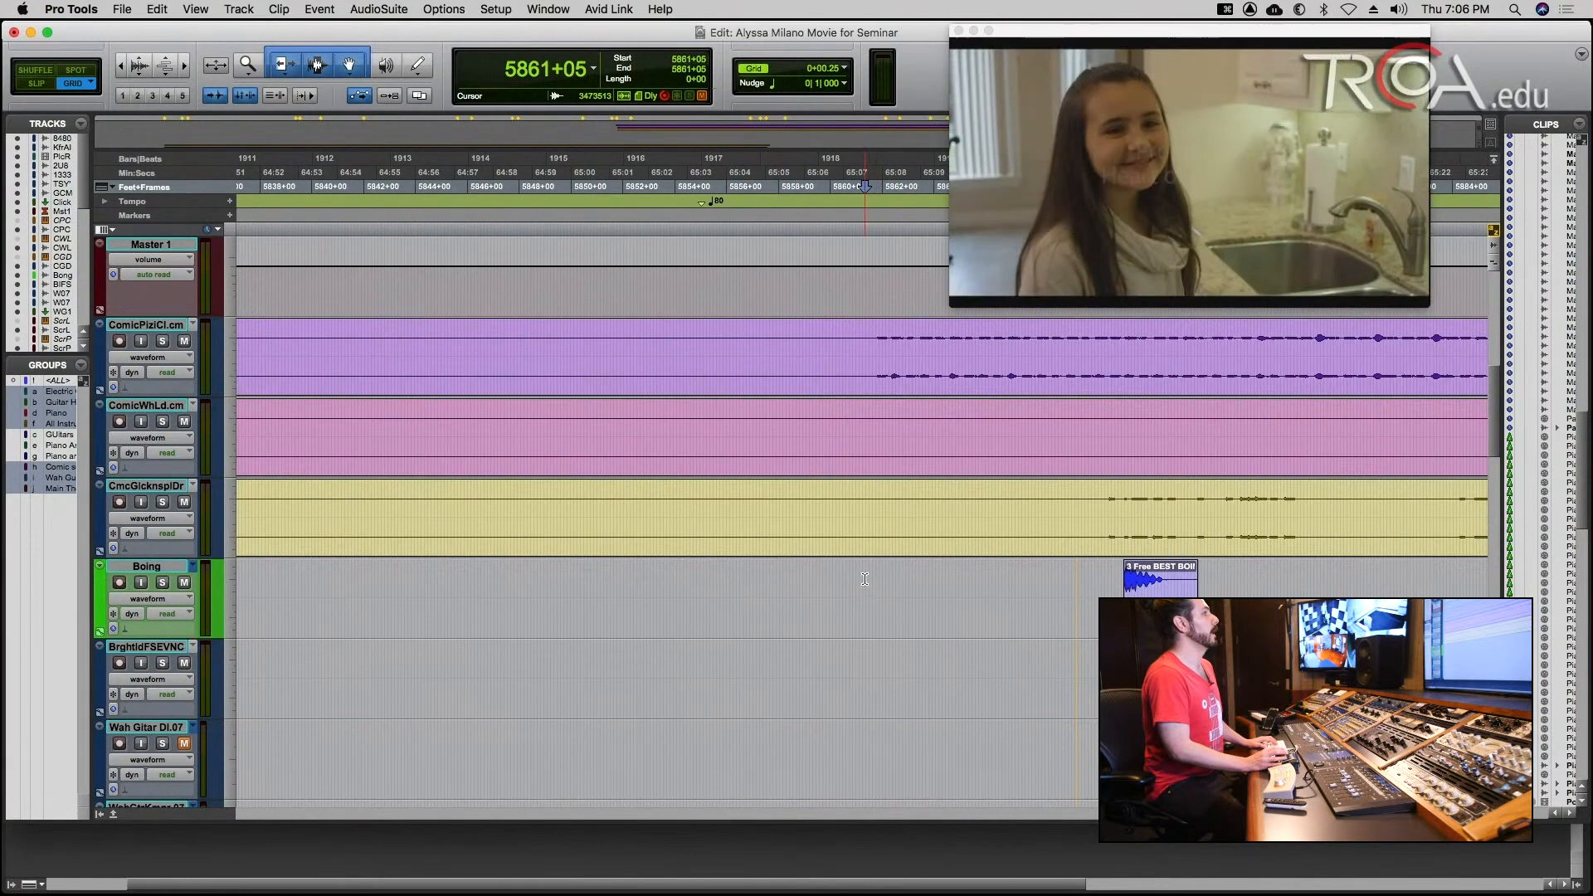
Place the playback cursor at 5853+09, at the start of the Dog Scene with SFX clip, and bring the comic tracks into view.
{"action": "scroll", "coordinate": [855, 585], "scroll_direction": "up", "scroll_amount": 10}
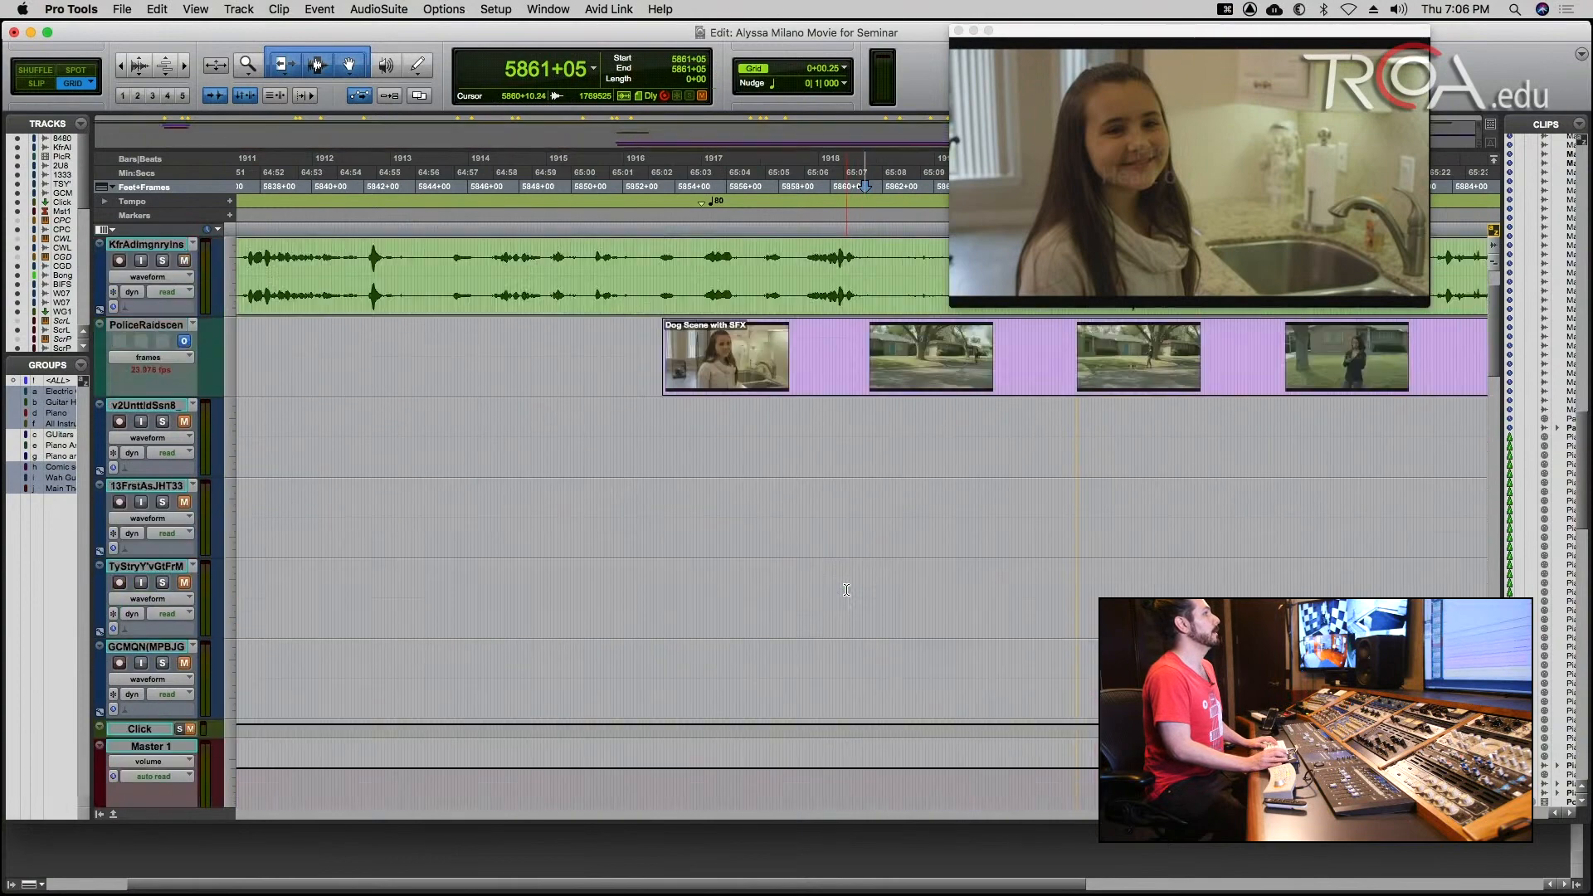
{"action": "scroll", "coordinate": [846, 590], "scroll_direction": "up", "scroll_amount": 4}
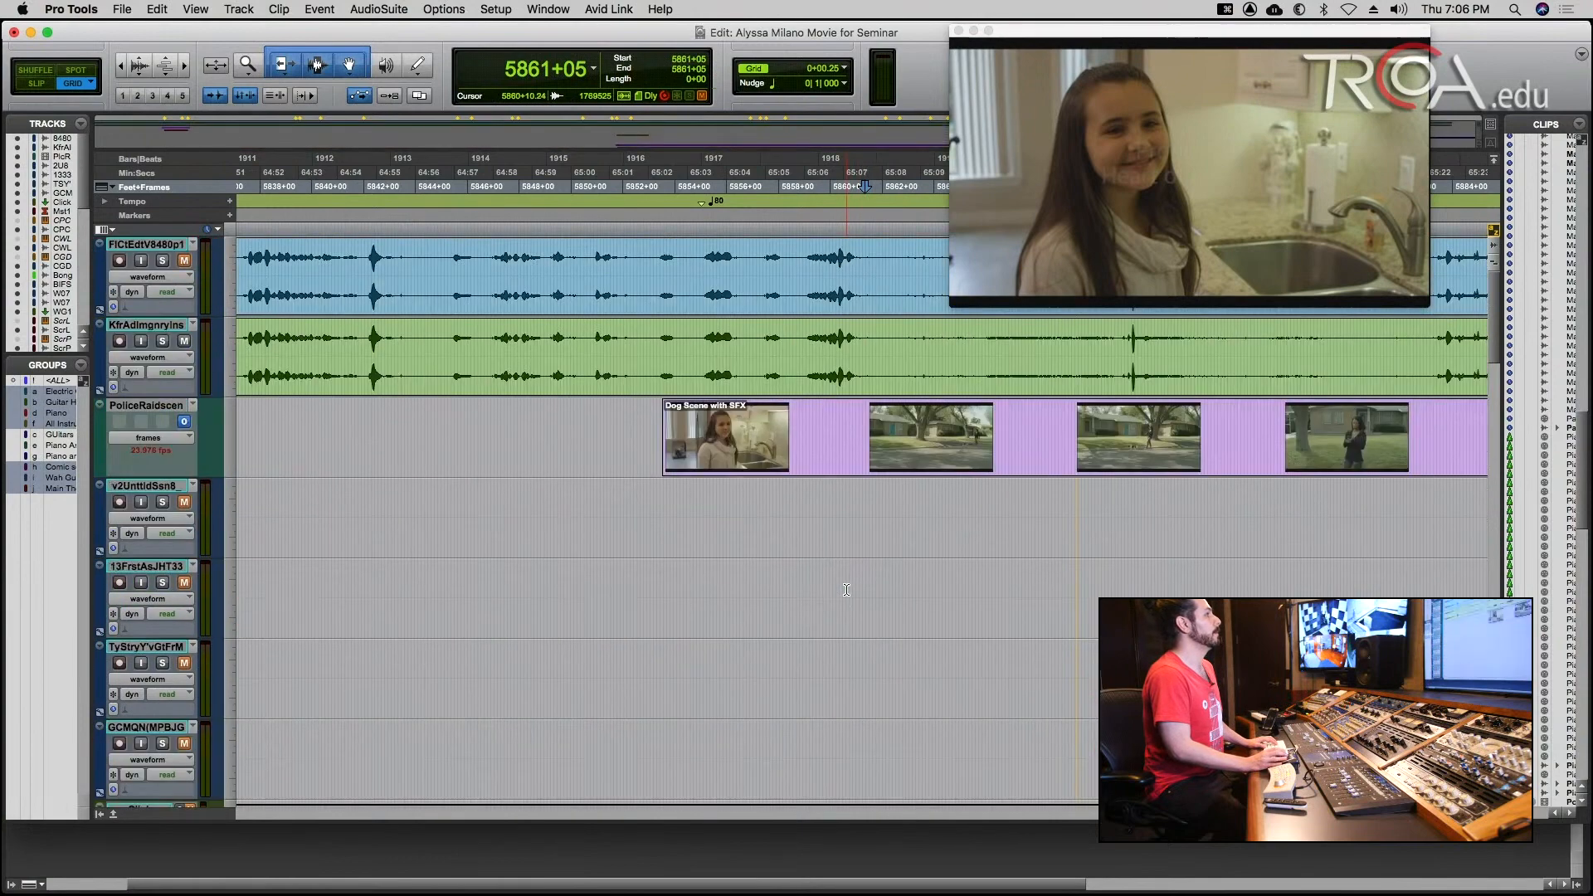
{"action": "left_click", "coordinate": [664, 502]}
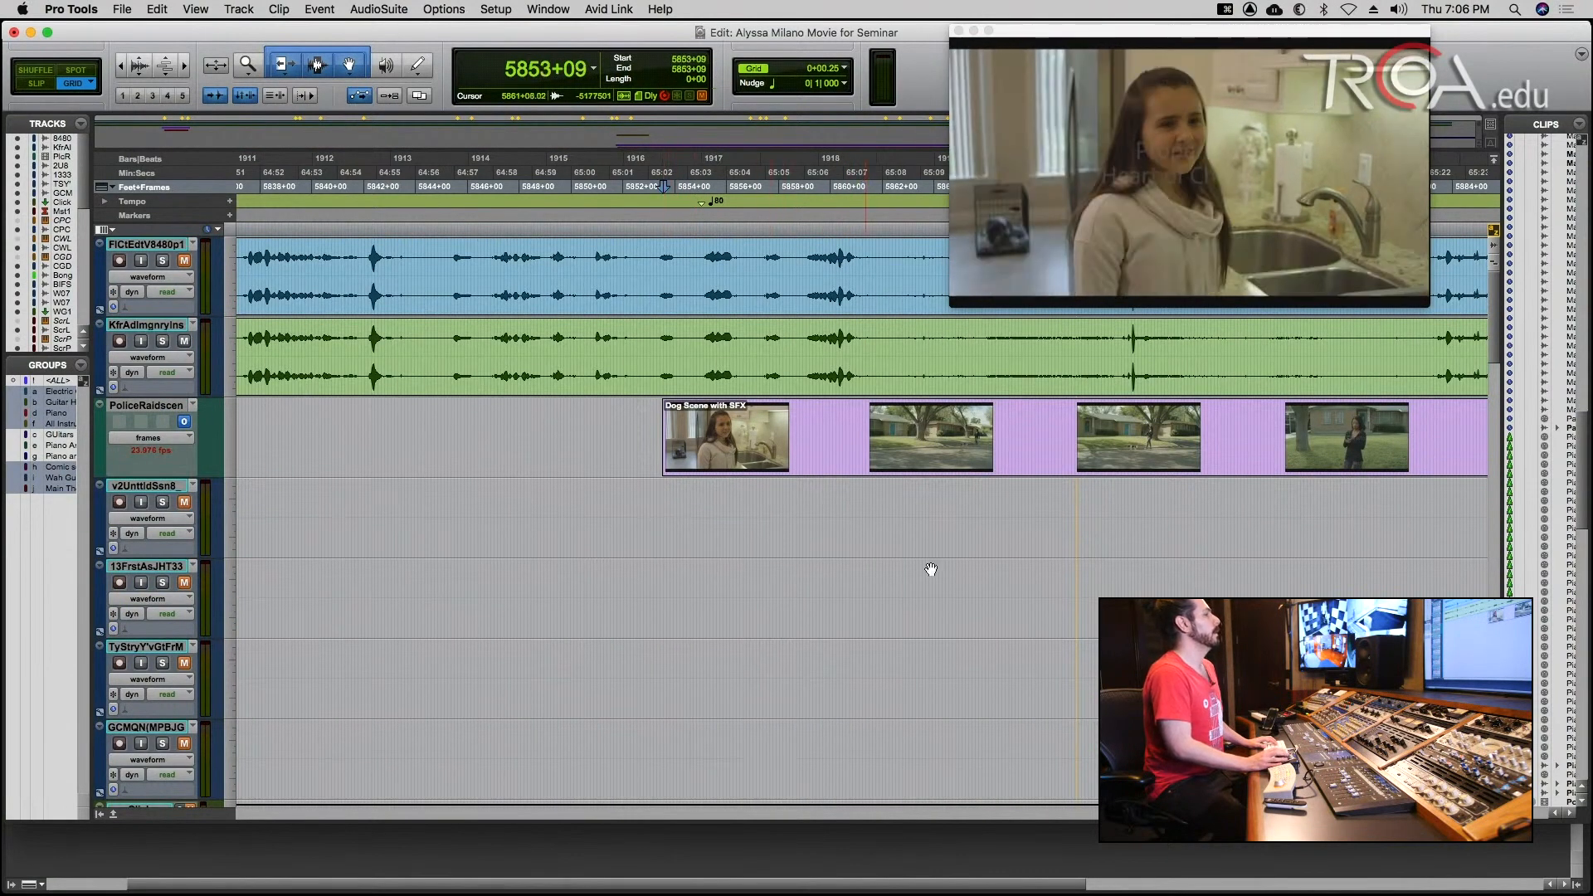
{"action": "scroll", "coordinate": [895, 560], "scroll_direction": "down", "scroll_amount": 12}
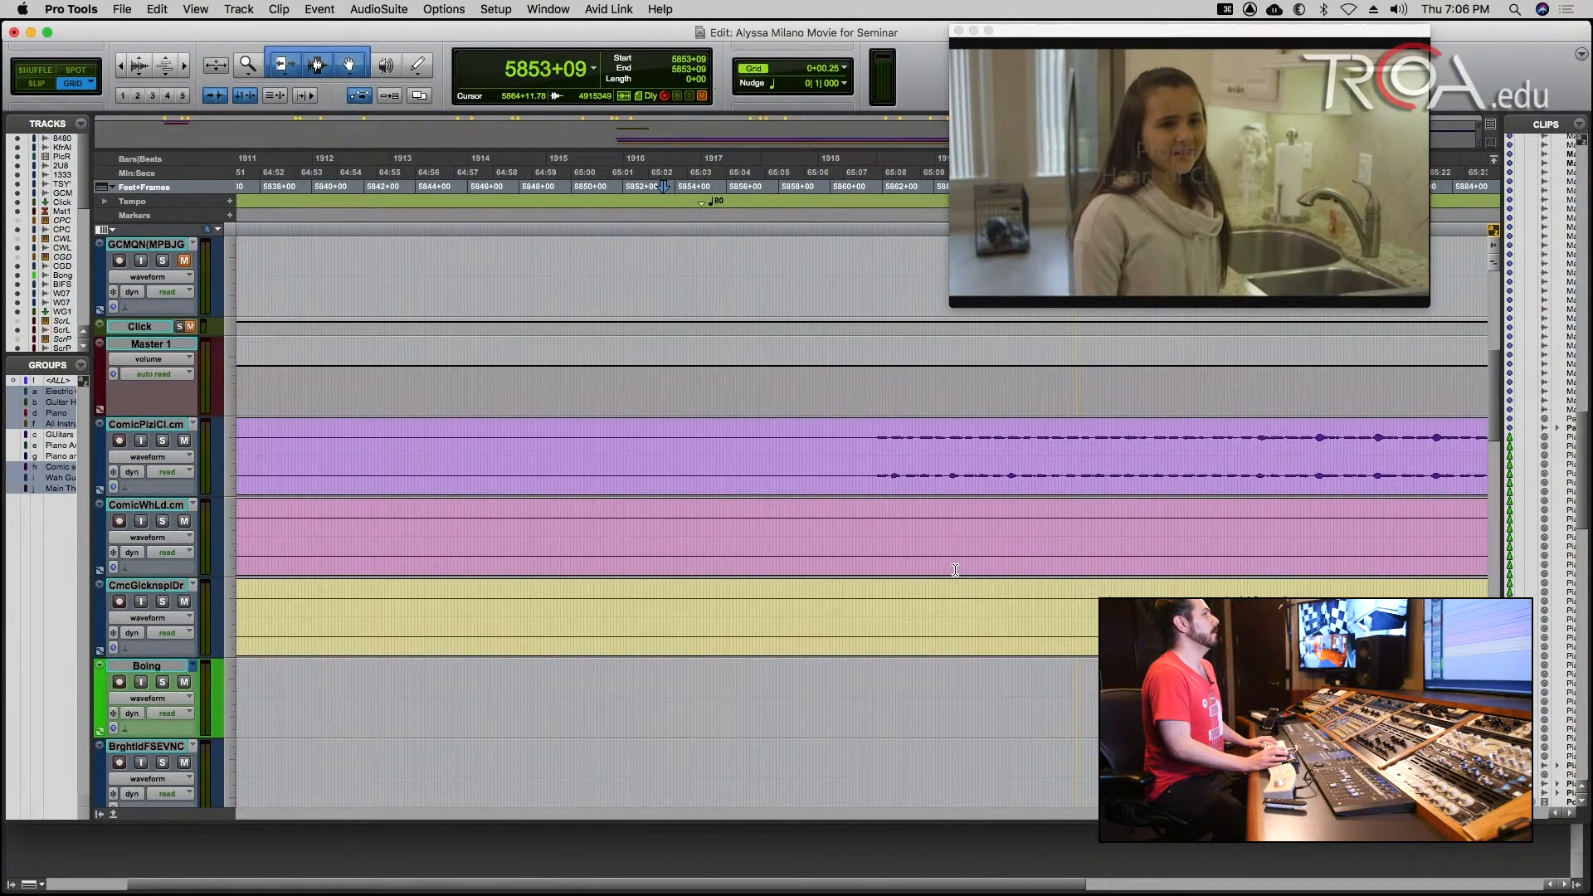
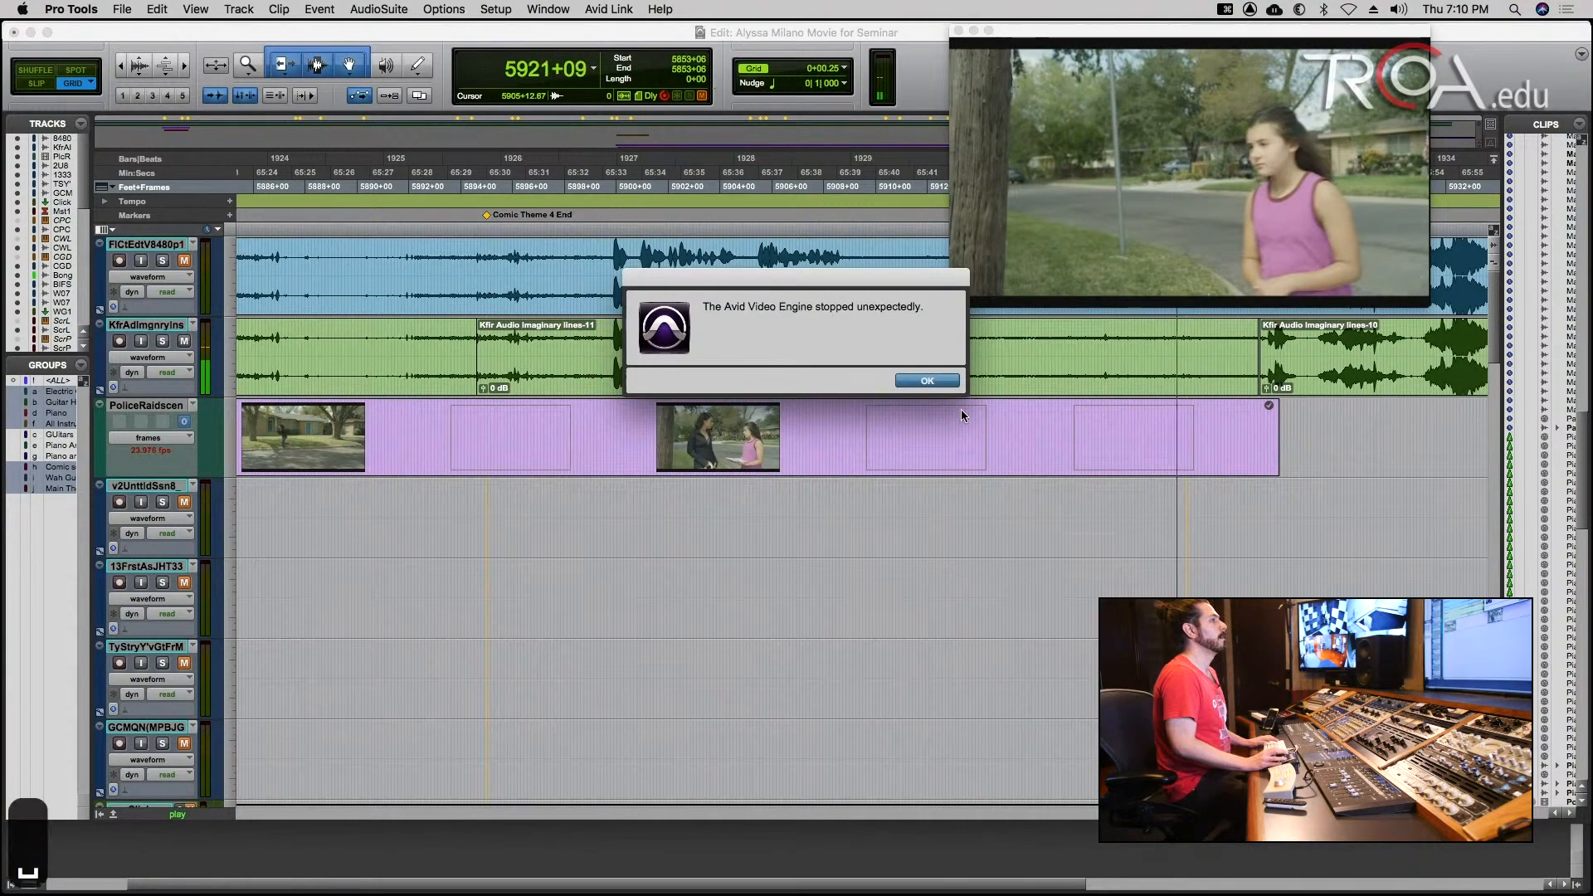
Dismiss the video engine error, stop playback, and bring the whole Dog Scene with SFX clip into view.
{"action": "left_click", "coordinate": [933, 375]}
{"action": "key", "text": "space"}
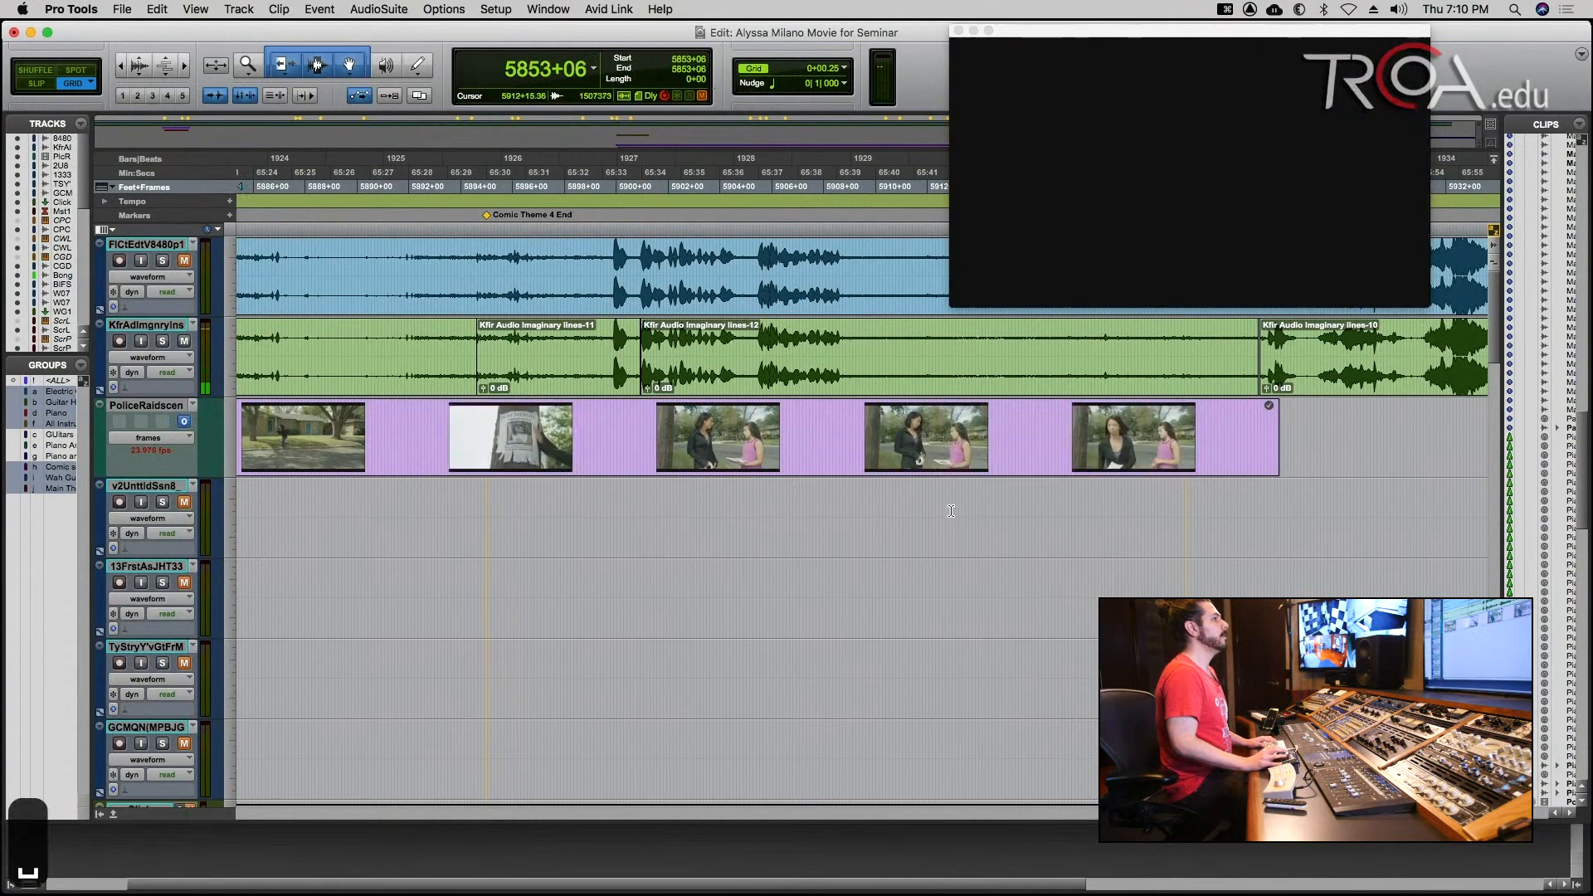
{"action": "key", "text": "r"}
{"action": "key", "text": "r"}
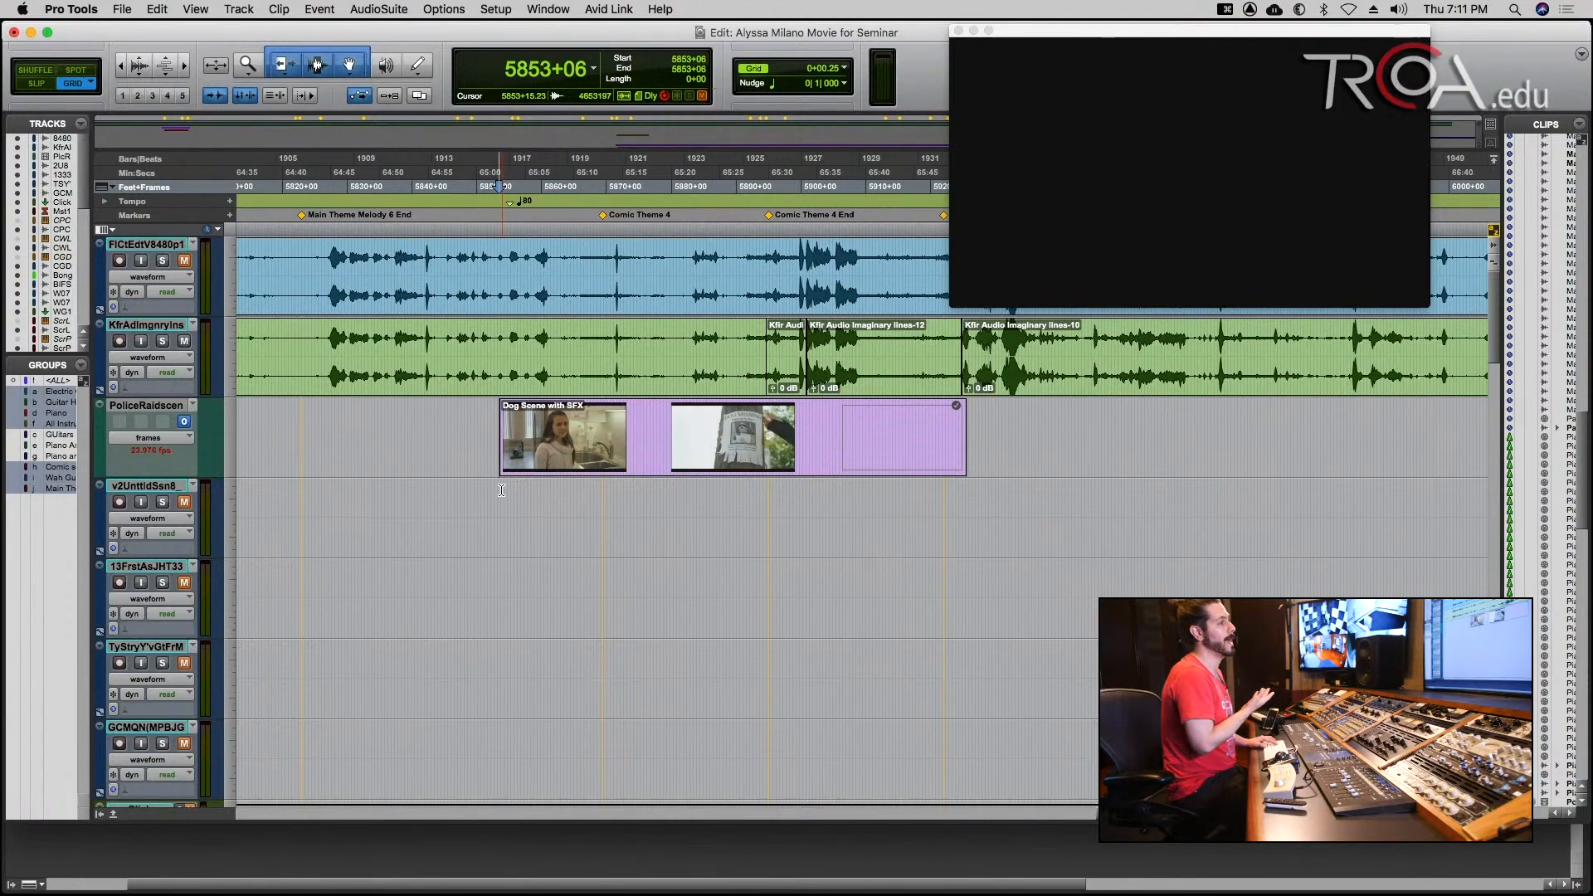
Solo the ComicPiziCl track and play it against the dog scene from 5861+04, where its audio begins.
{"action": "scroll", "coordinate": [501, 489], "scroll_direction": "down", "scroll_amount": 10}
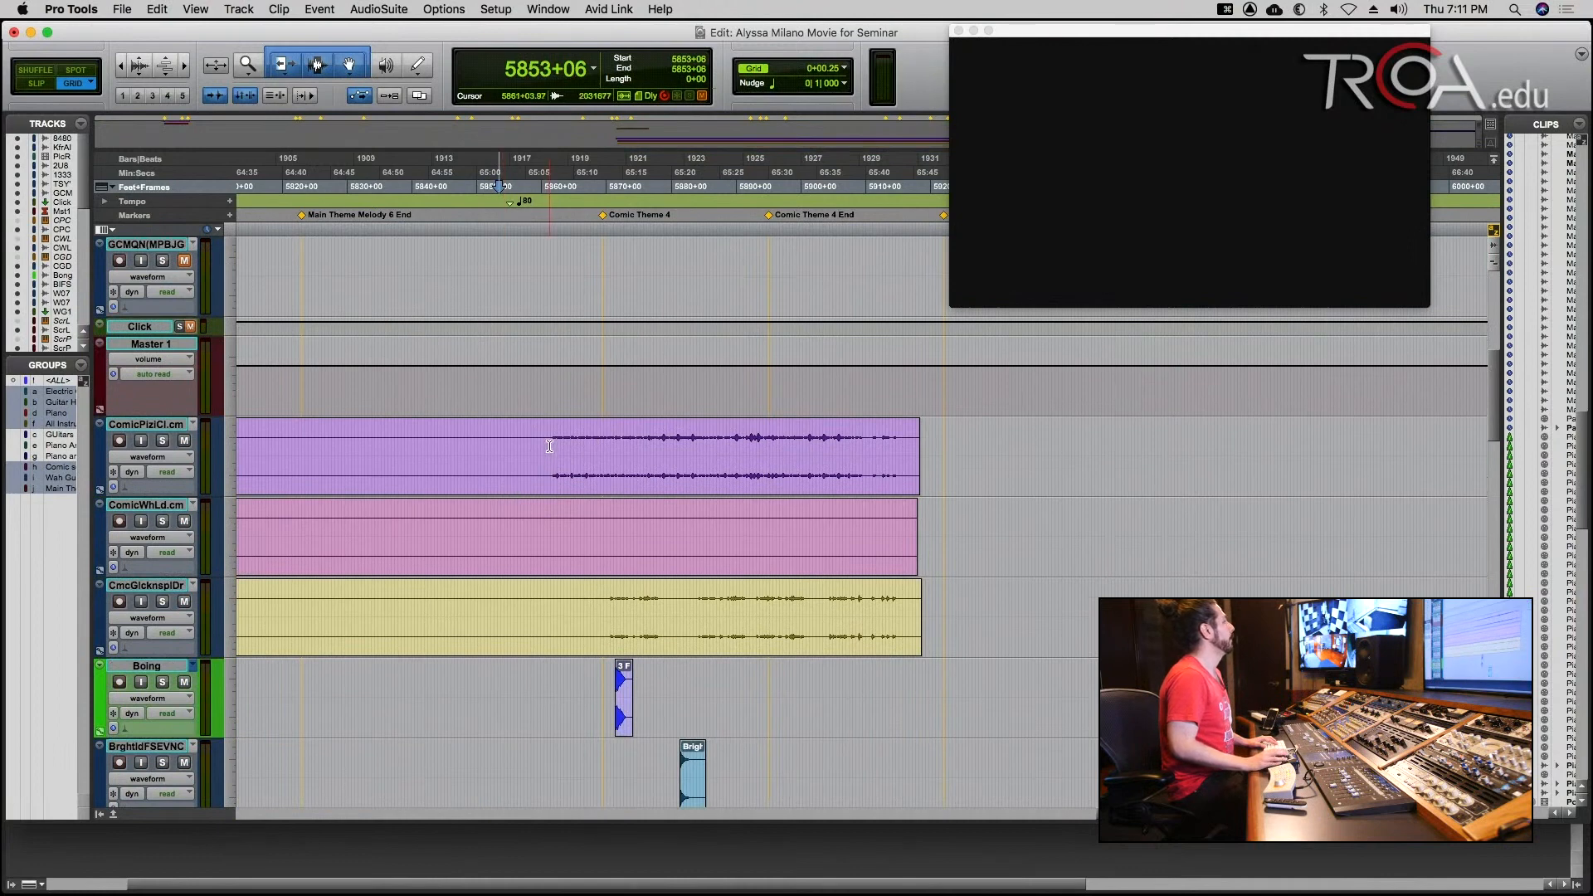
{"action": "left_click", "coordinate": [550, 446]}
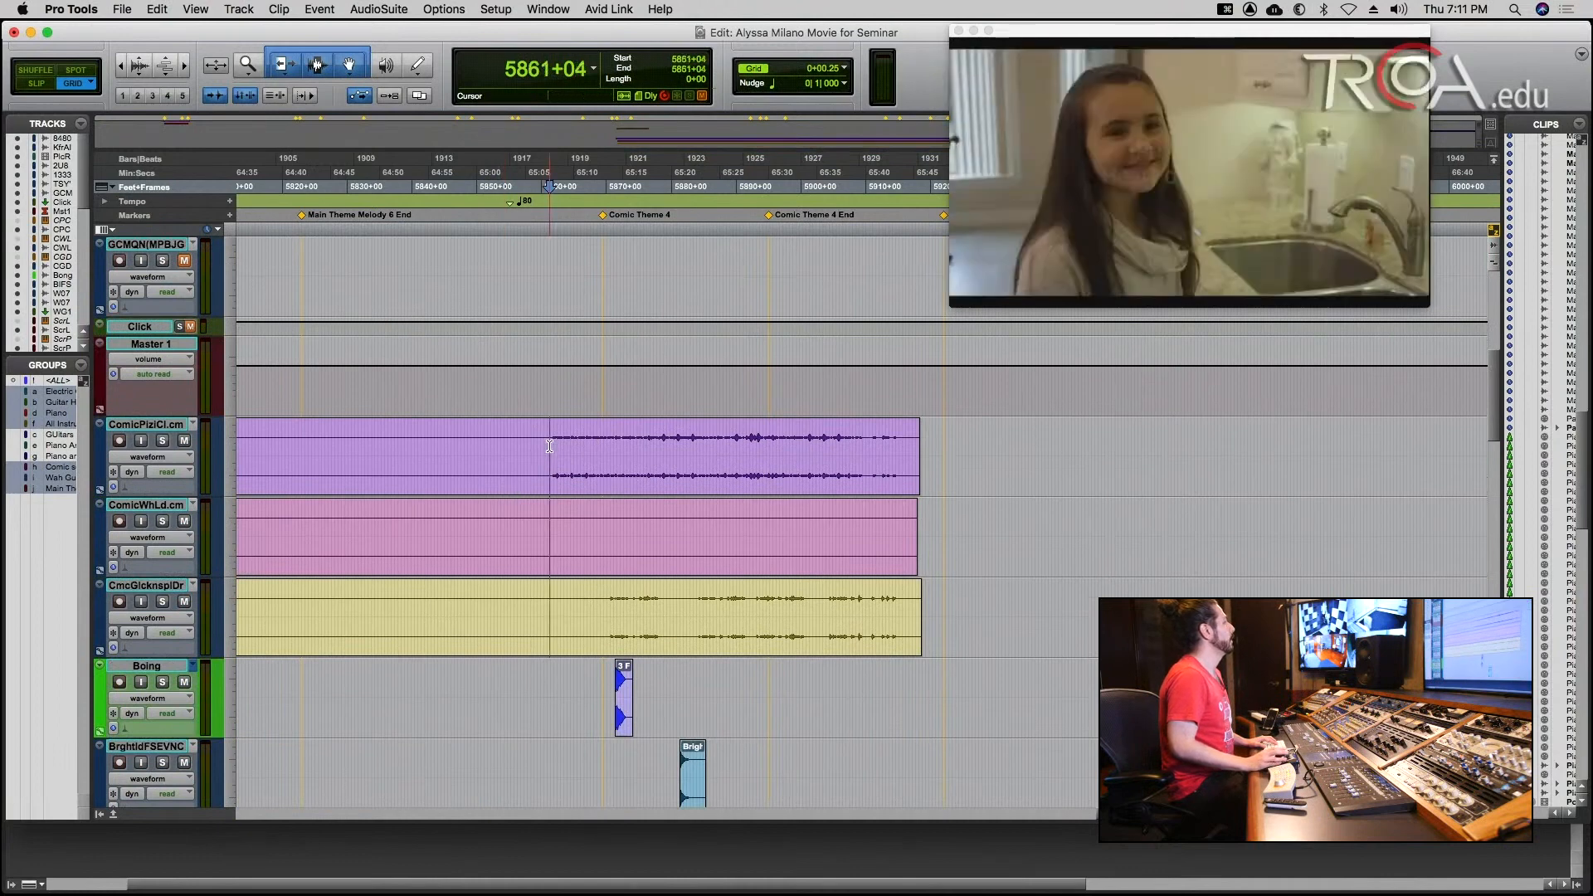
{"action": "left_click", "coordinate": [163, 443]}
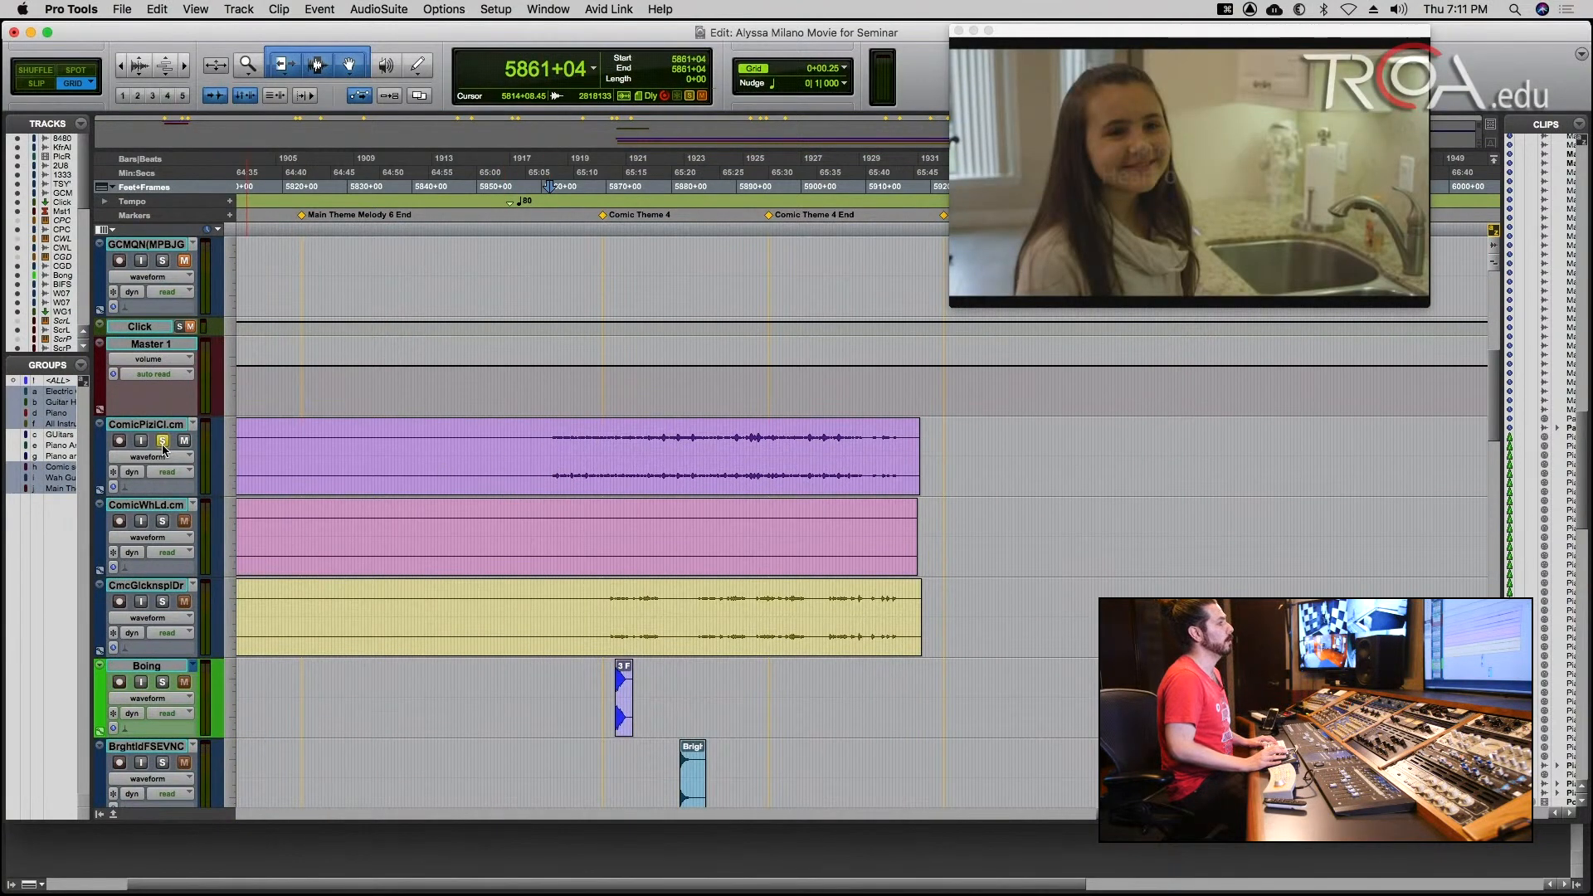
{"action": "key", "text": "space"}
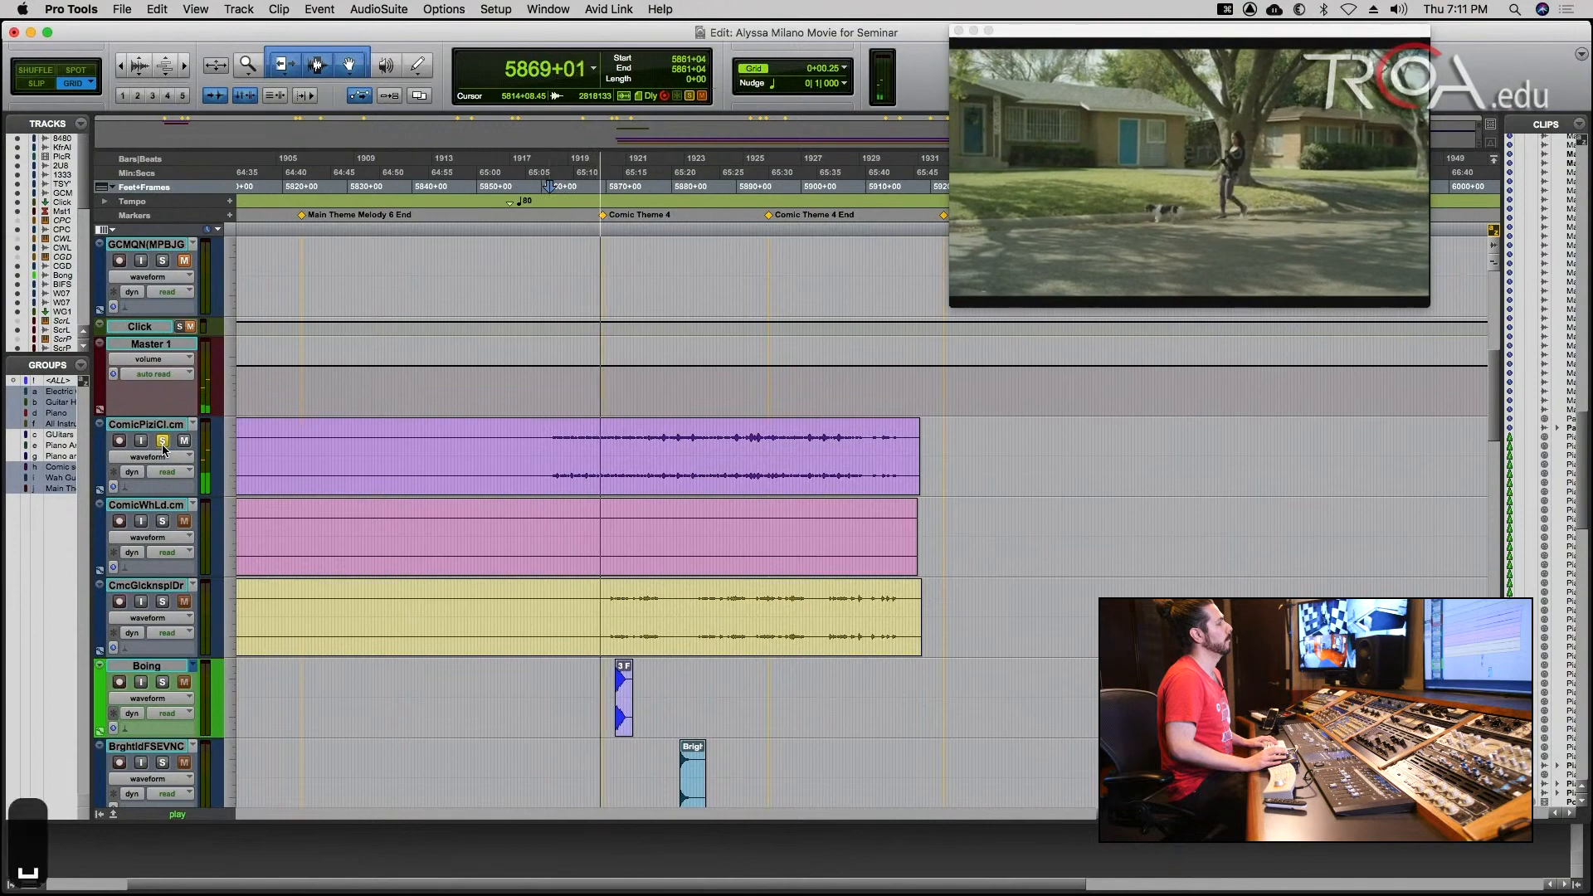
{"action": "key", "text": "space"}
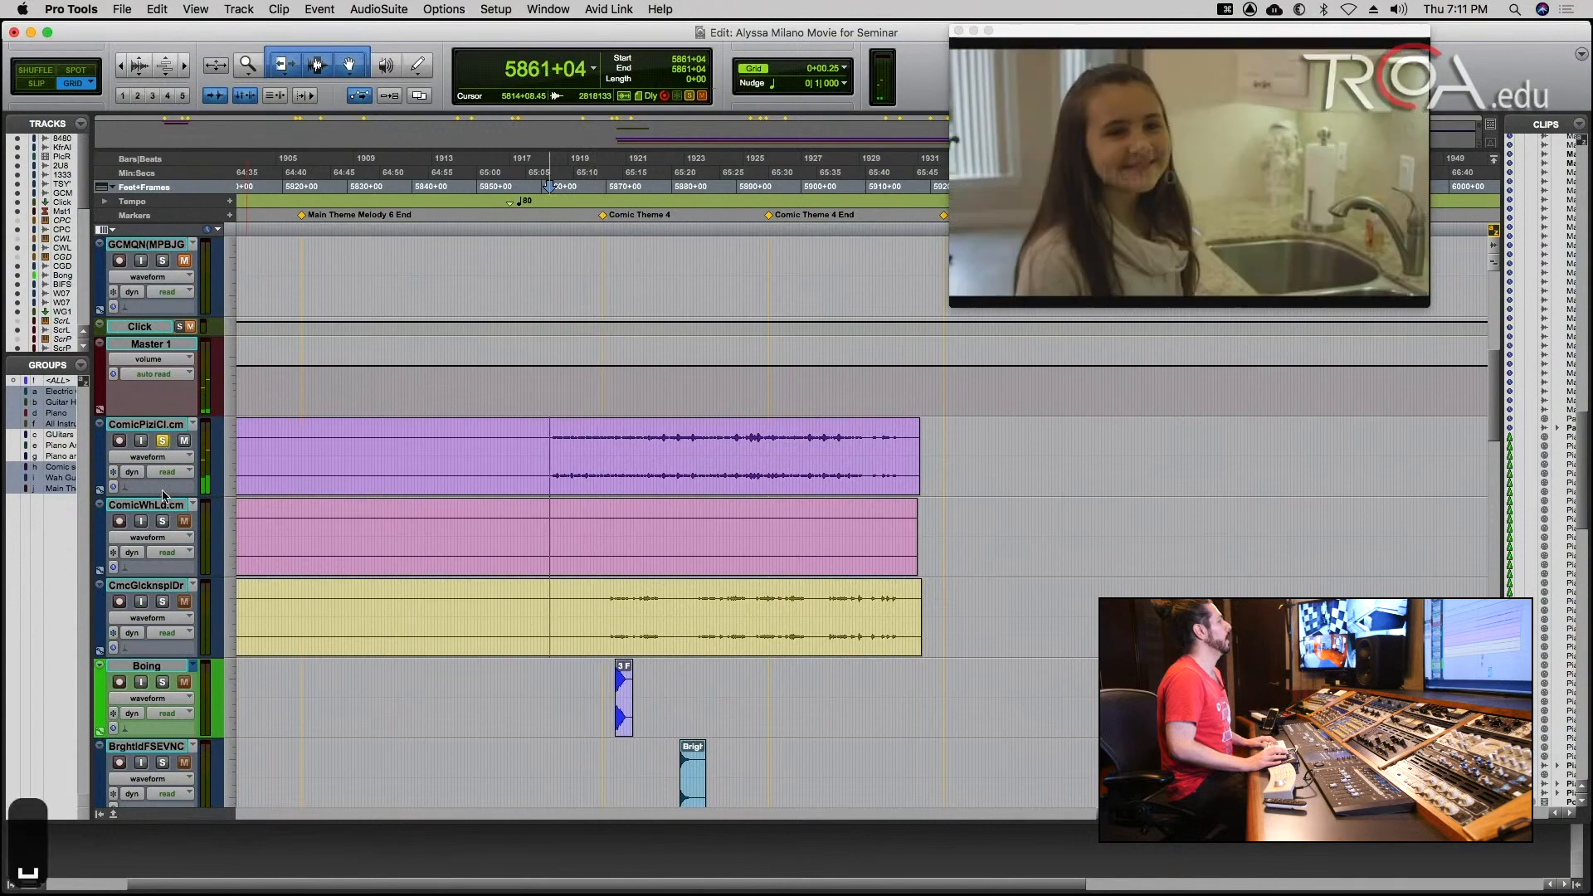
Audition the CmcGlcknsplDr track on its own against the picture from 5870+07, without the pizzicato solo.
{"action": "left_click", "coordinate": [163, 603]}
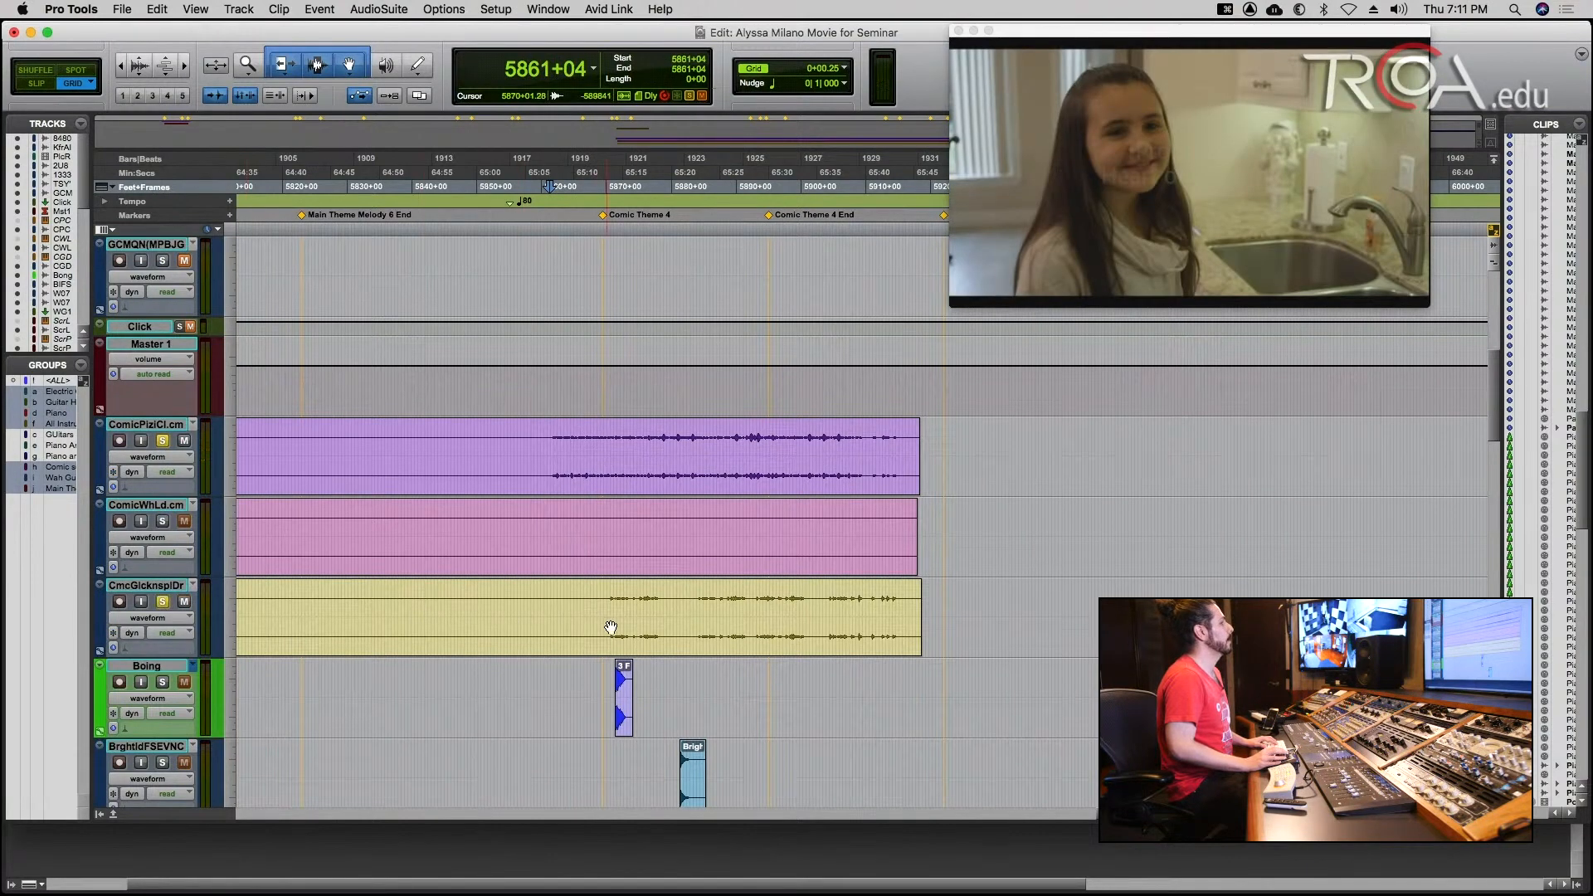
{"action": "left_click", "coordinate": [609, 597]}
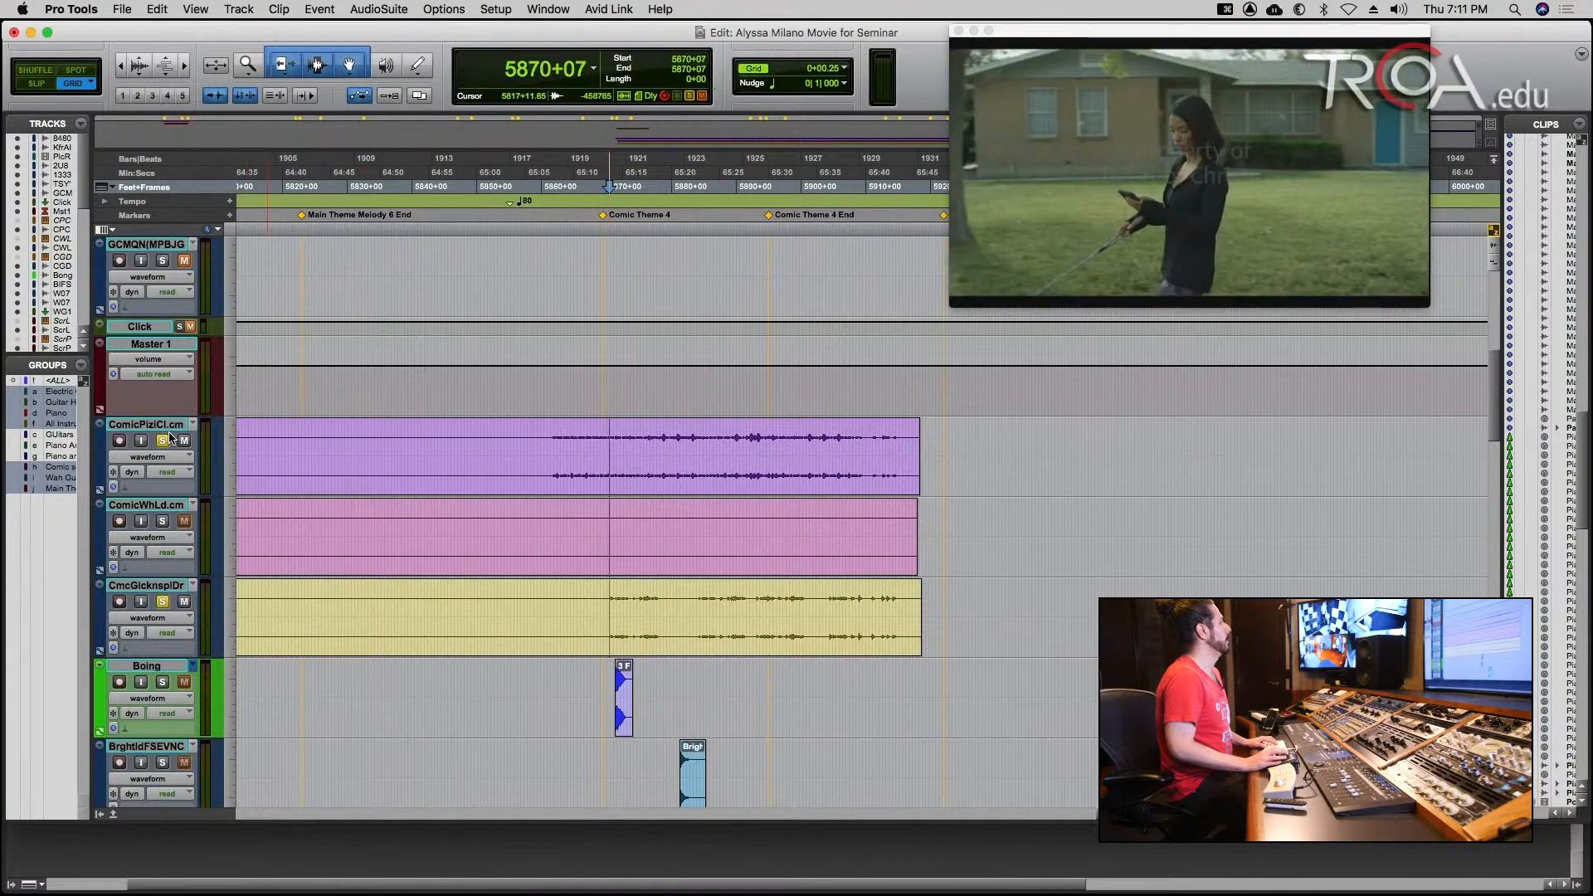
{"action": "key", "text": "space"}
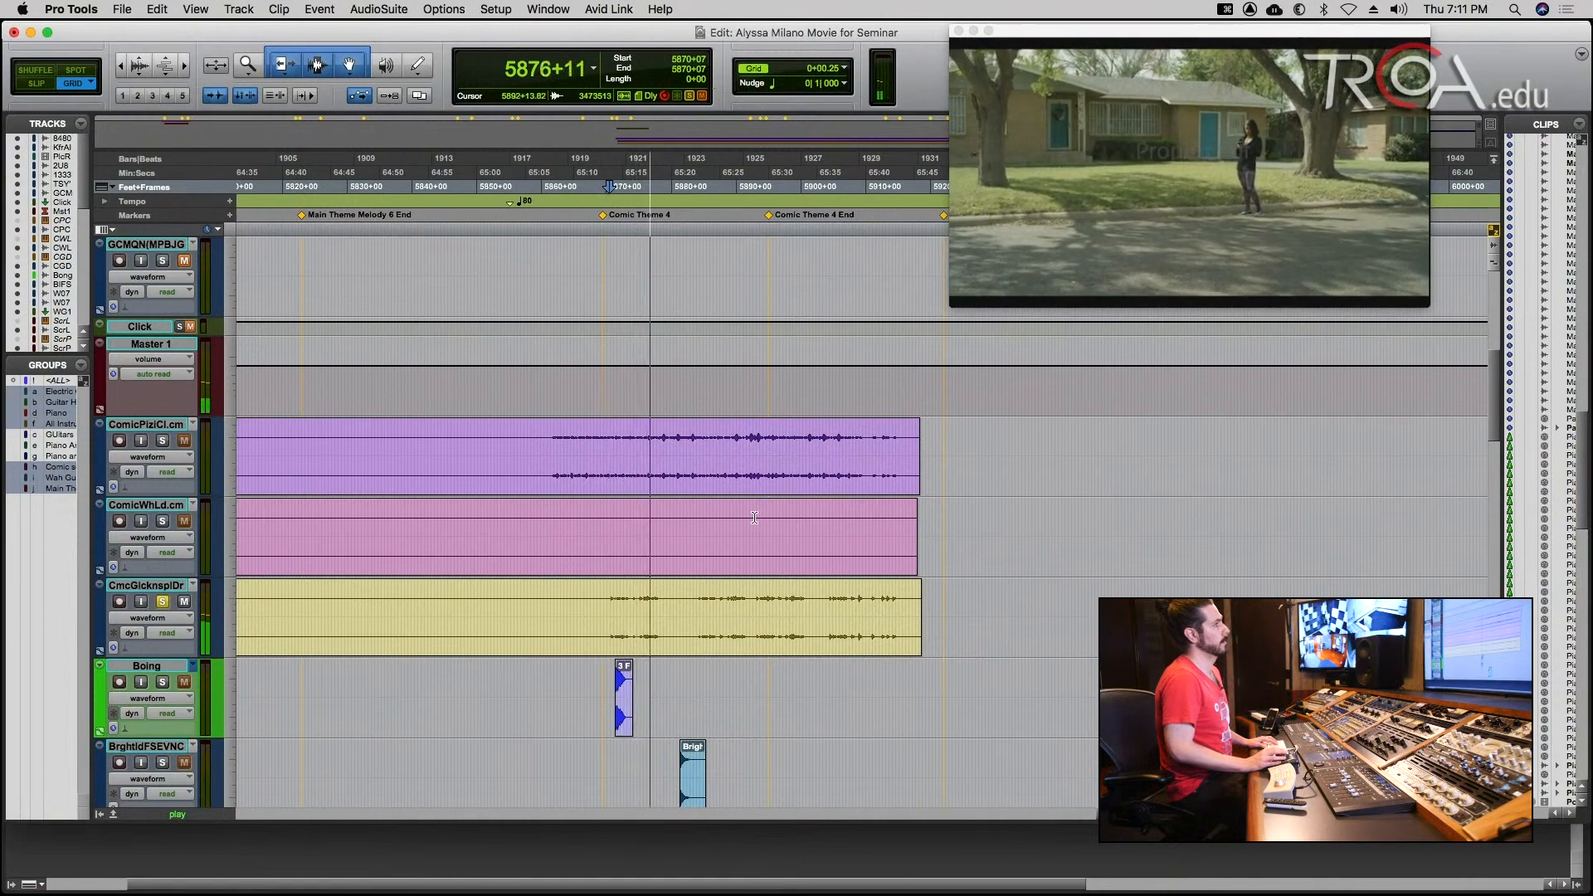
{"action": "key", "text": "space"}
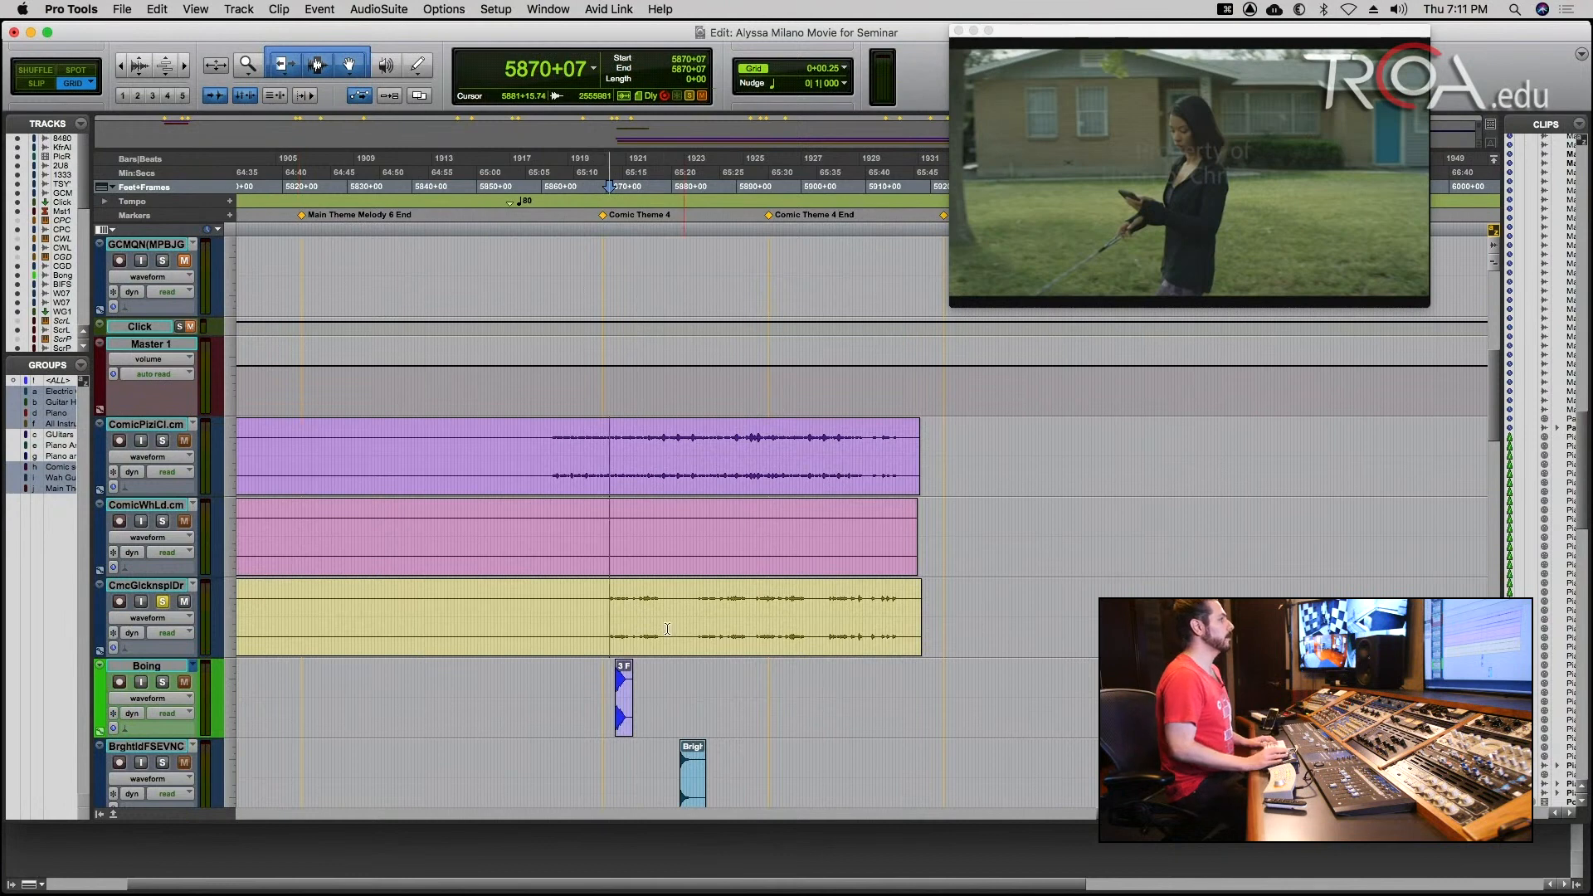
Audition the Boing sound effect on its own against the picture, starting at 5869+03.
{"action": "left_click", "coordinate": [603, 679]}
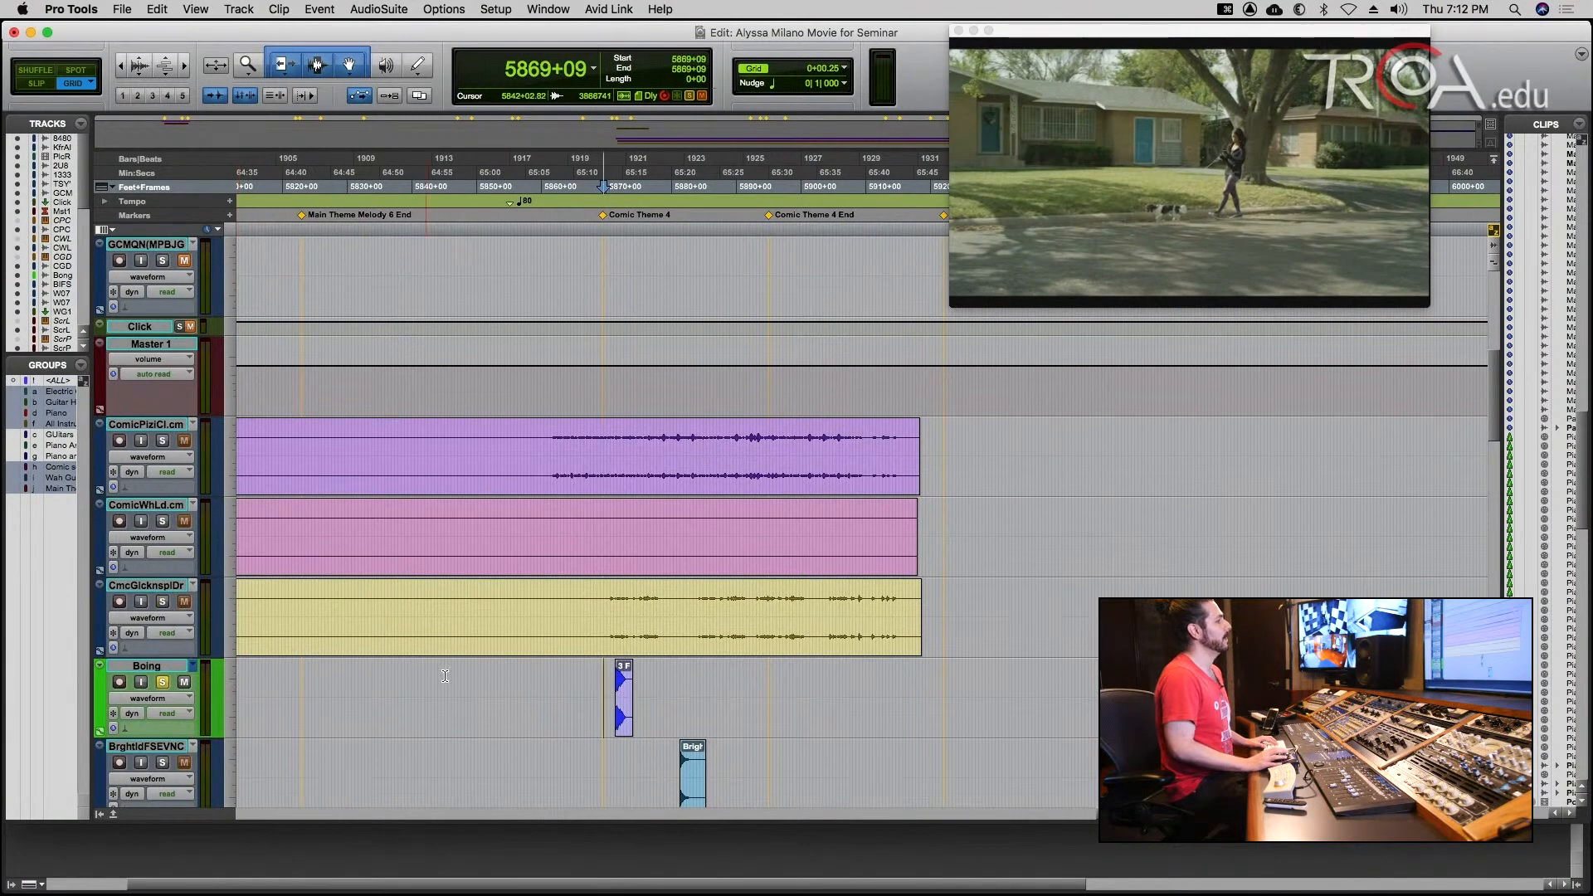
{"action": "left_click", "coordinate": [601, 676]}
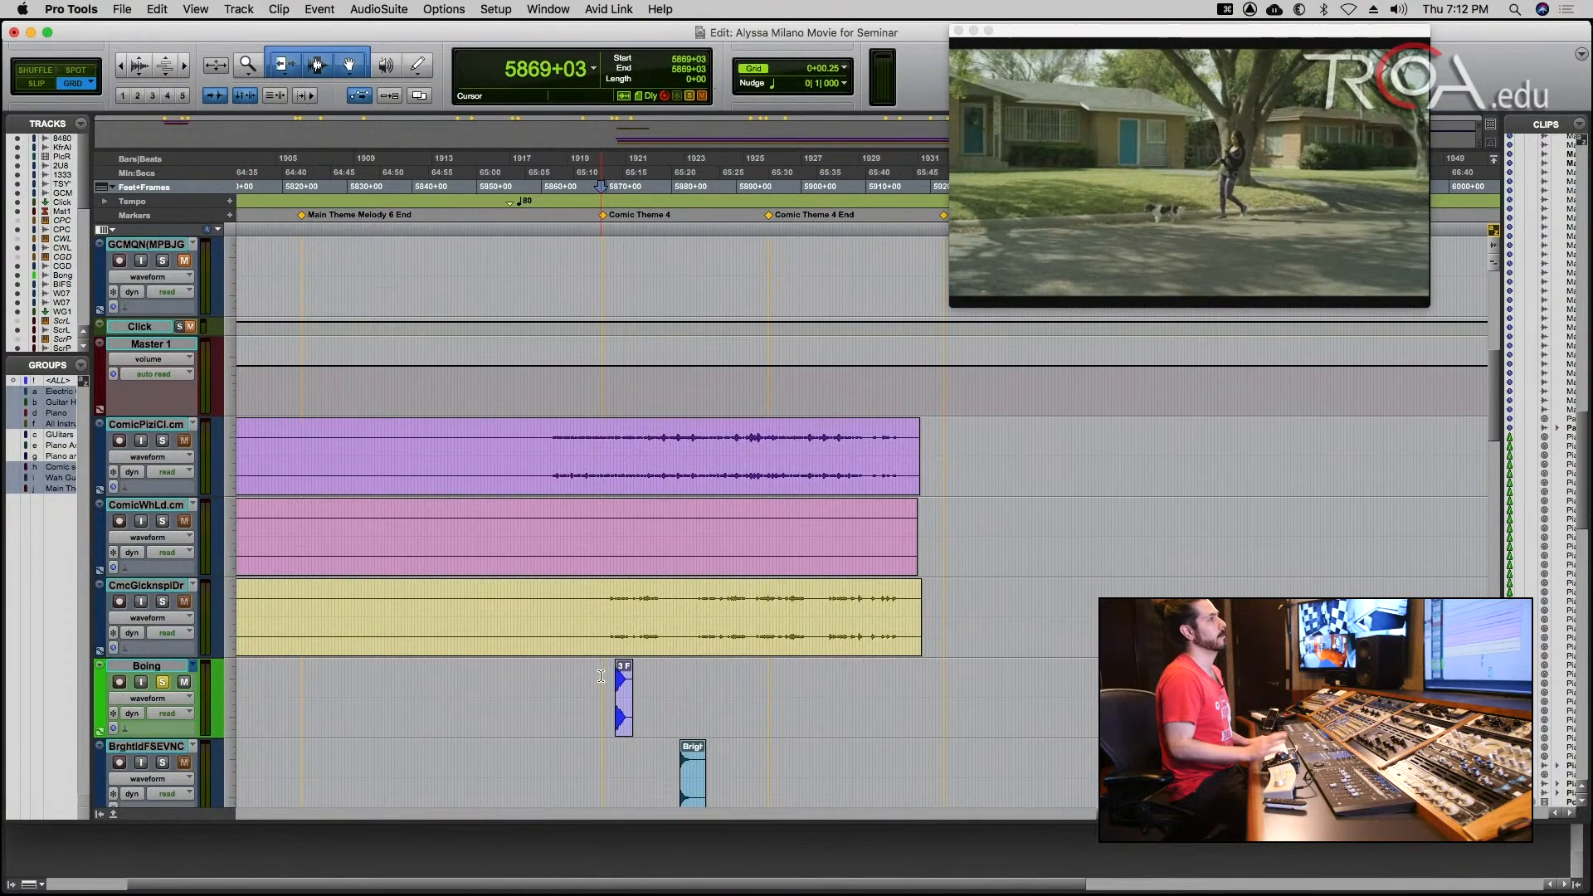
{"action": "key", "text": "space"}
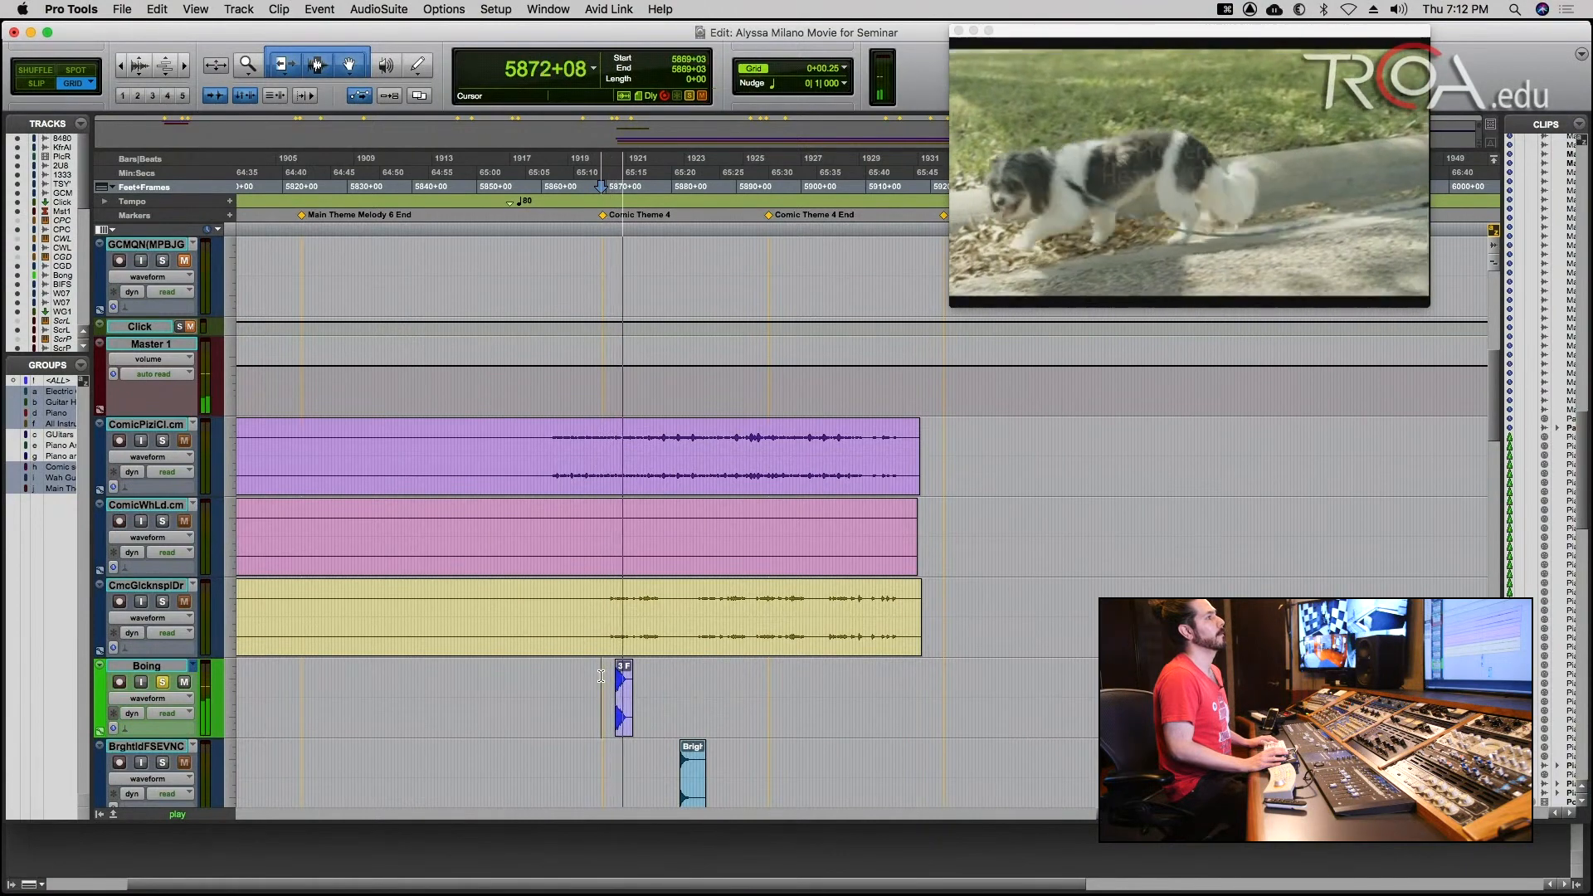
{"action": "key", "text": "space"}
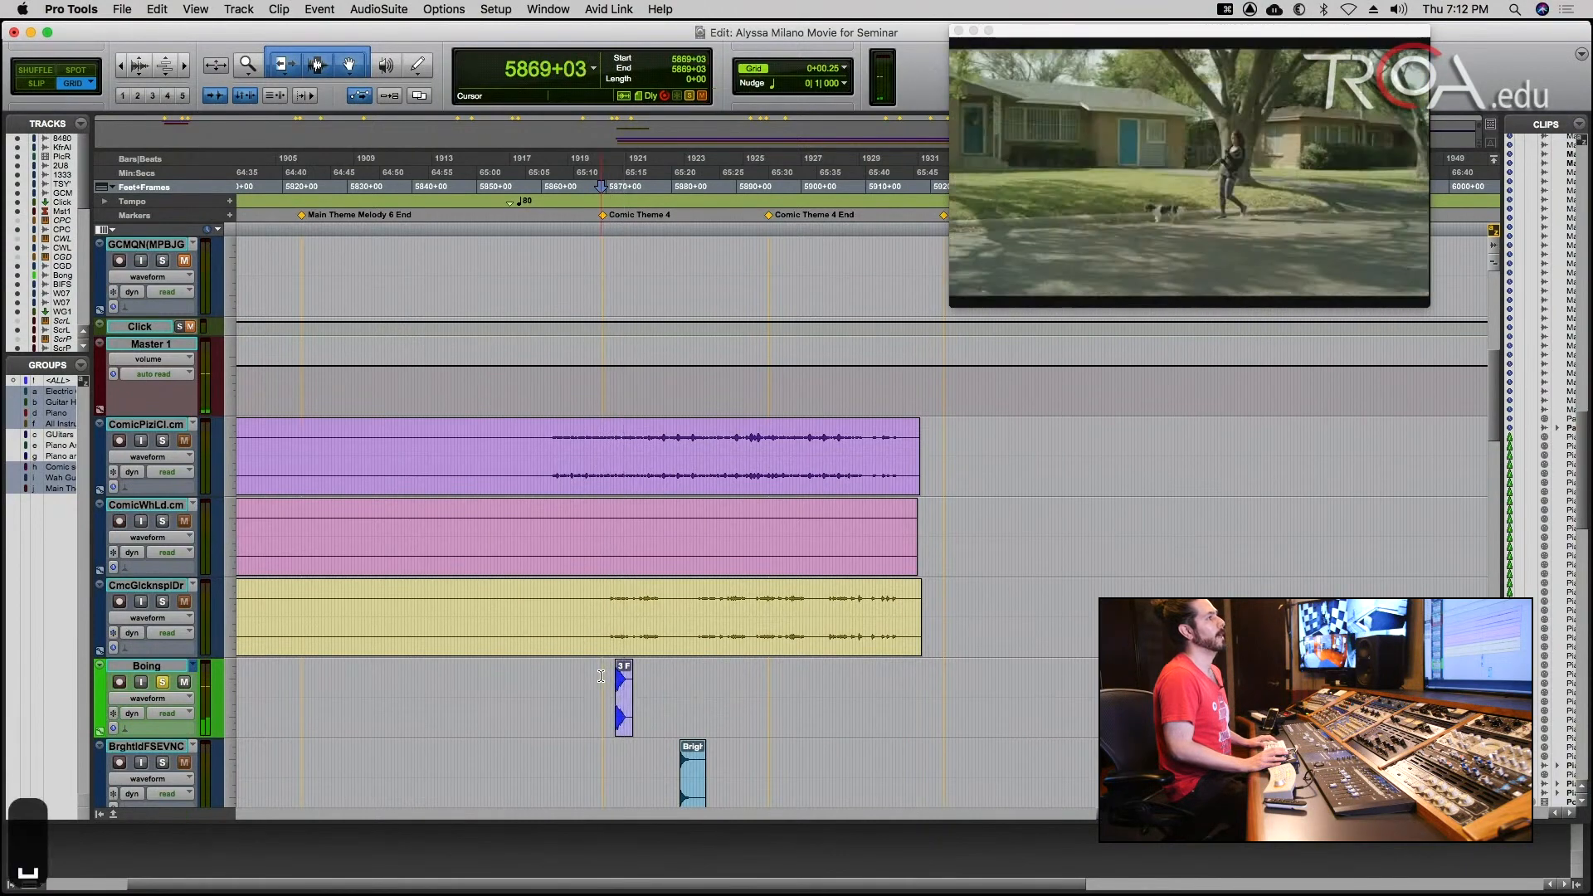
Audition the BrghtIdFSEVNC sound effect on its own against the picture, starting at 5879+08.
{"action": "left_click", "coordinate": [668, 755]}
{"action": "scroll", "coordinate": [668, 755], "scroll_direction": "down", "scroll_amount": 2}
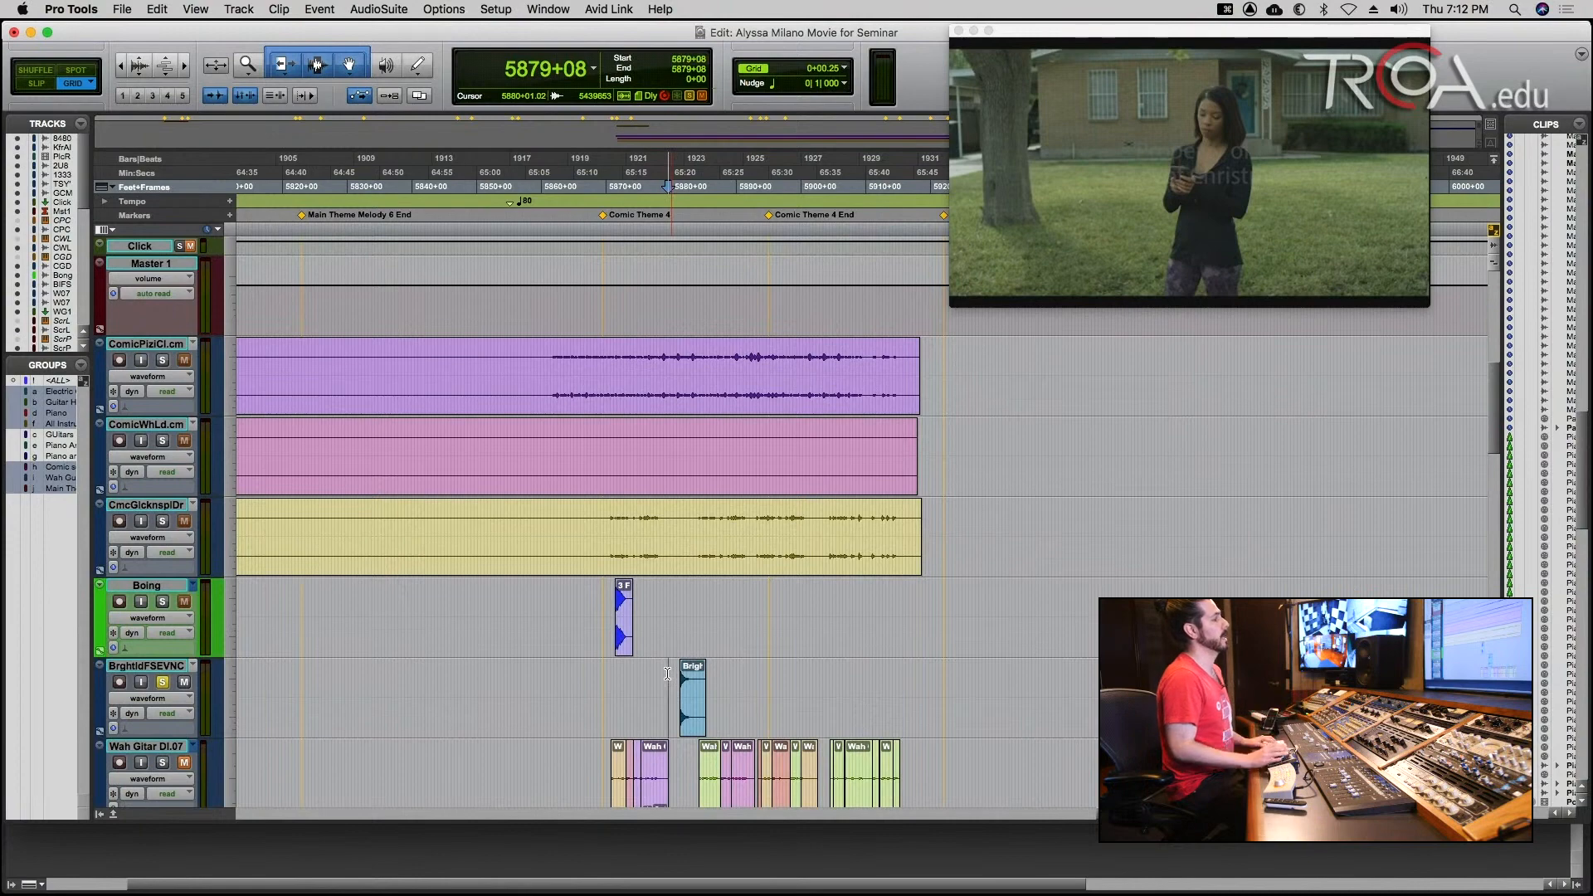
{"action": "key", "text": "space"}
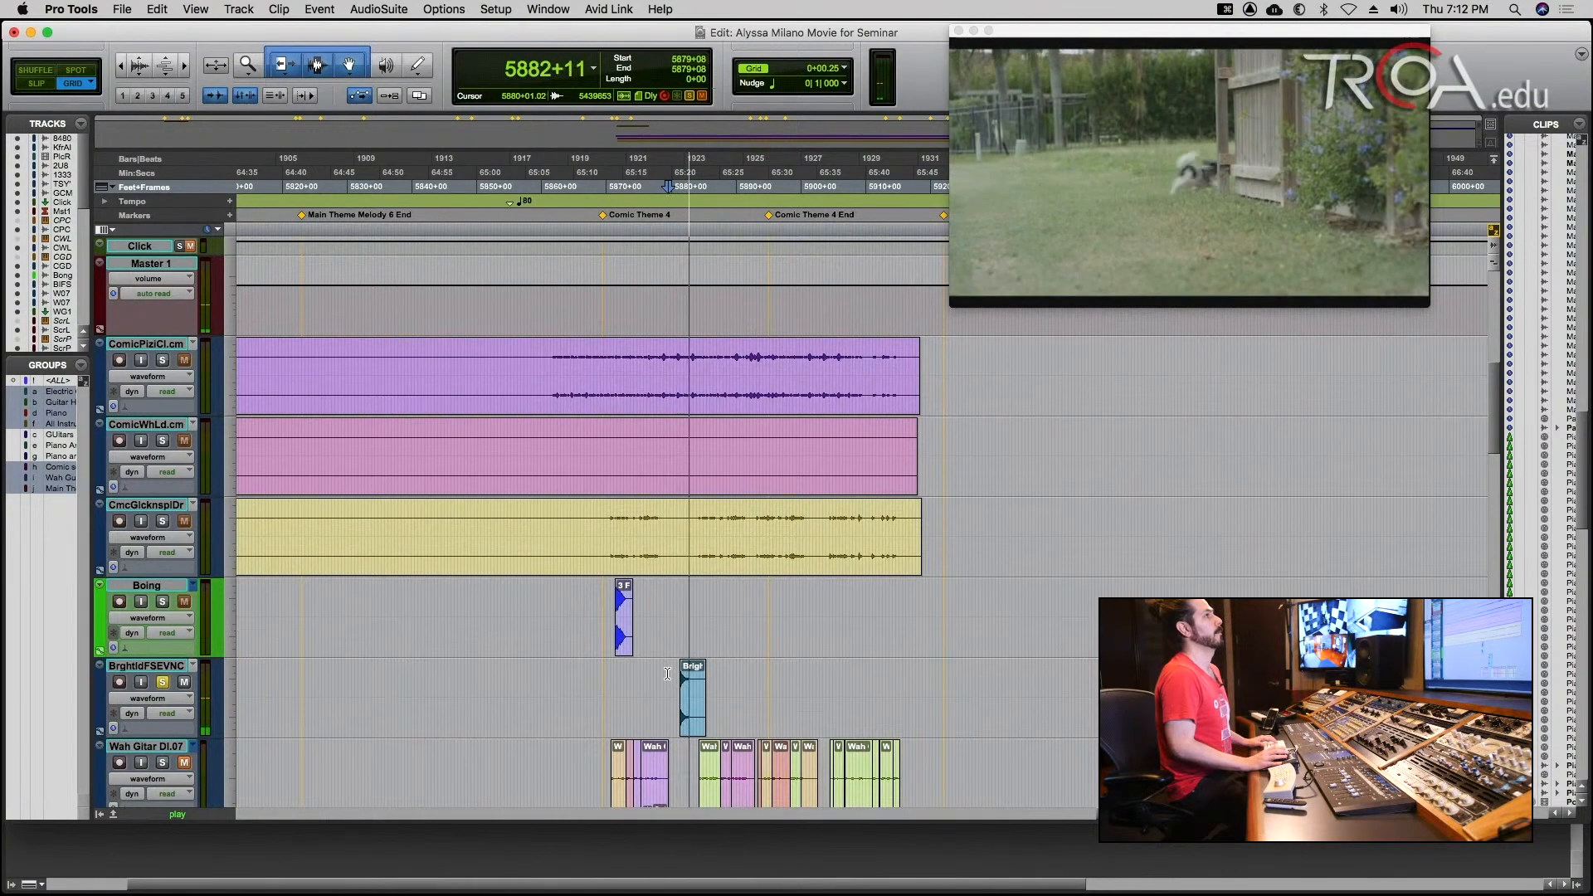
{"action": "key", "text": "space"}
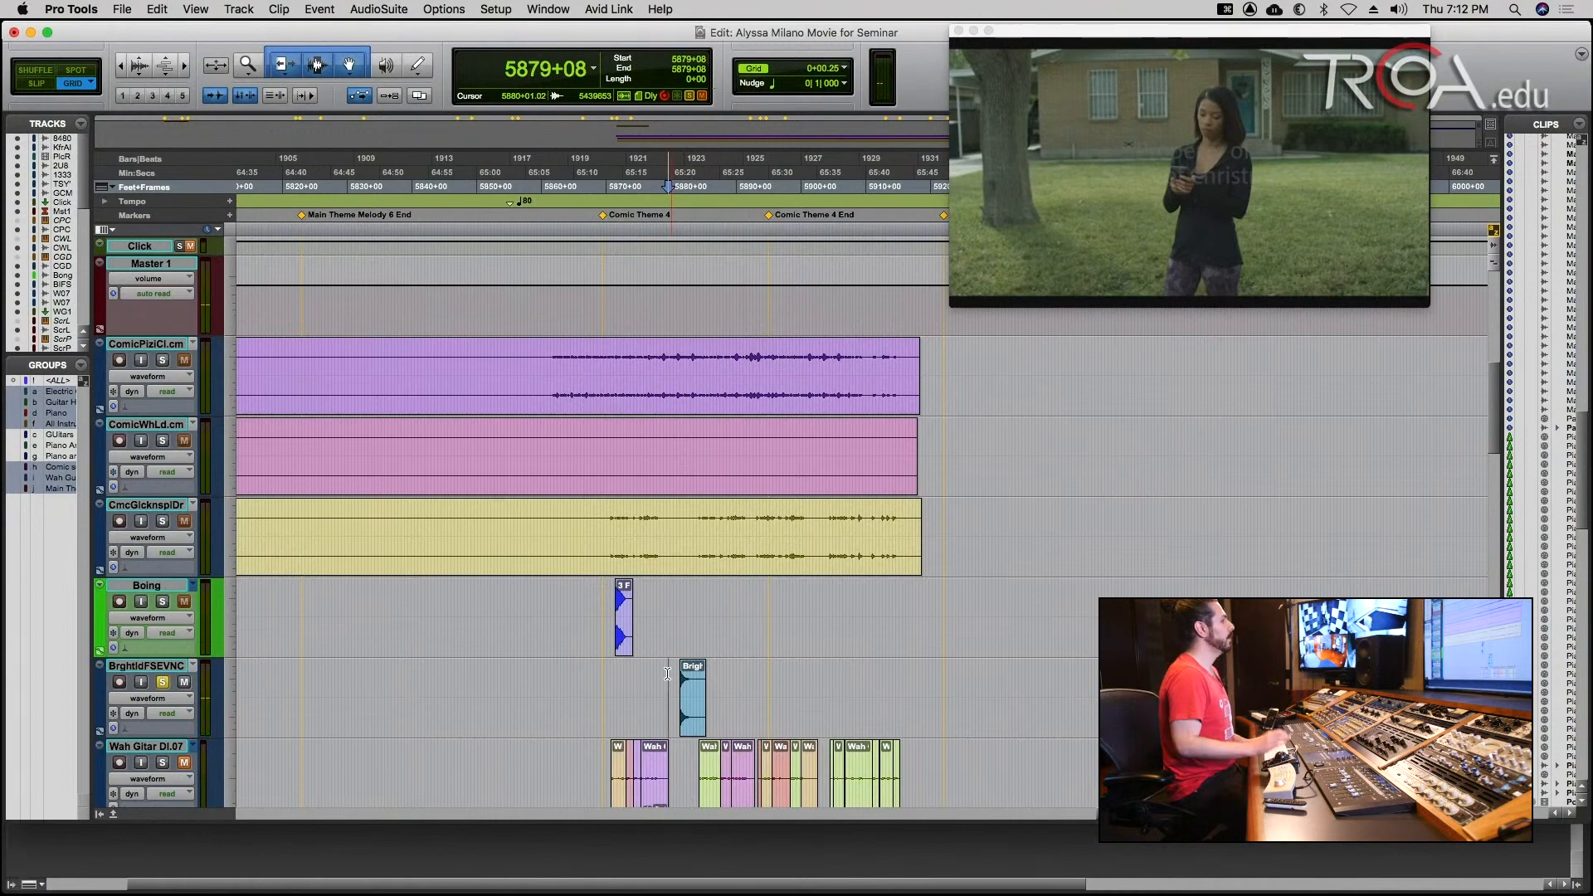
Clear the BrghtIdFSEVNC solo and play the combined comic music and sound effects from 5862+04.
{"action": "left_click", "coordinate": [163, 682]}
{"action": "left_click", "coordinate": [557, 600]}
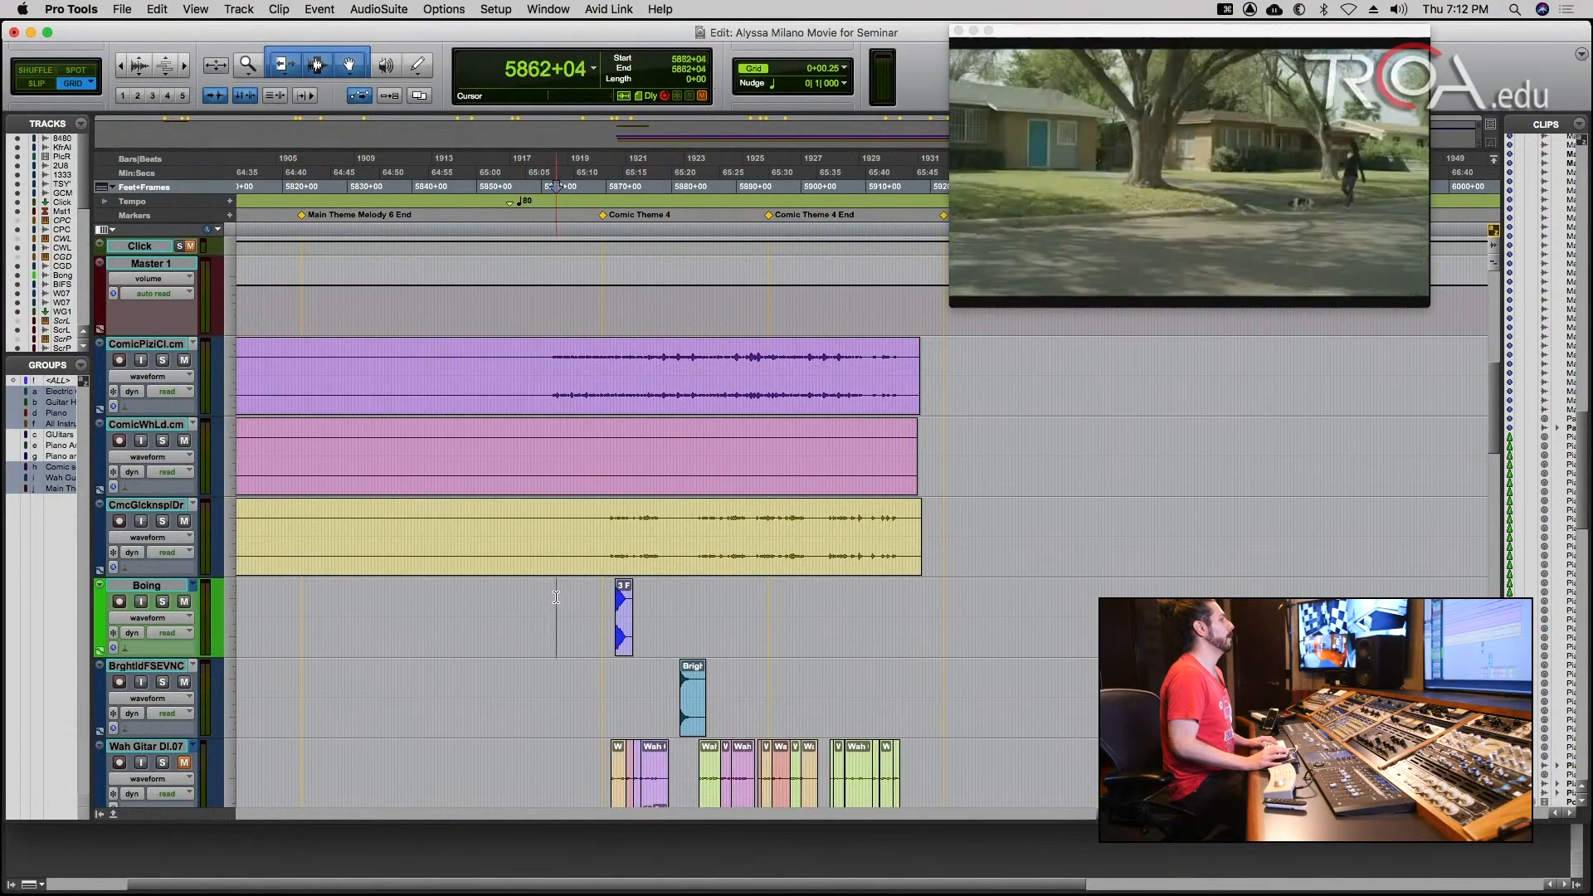
{"action": "key", "text": "space"}
{"action": "key", "text": "space"}
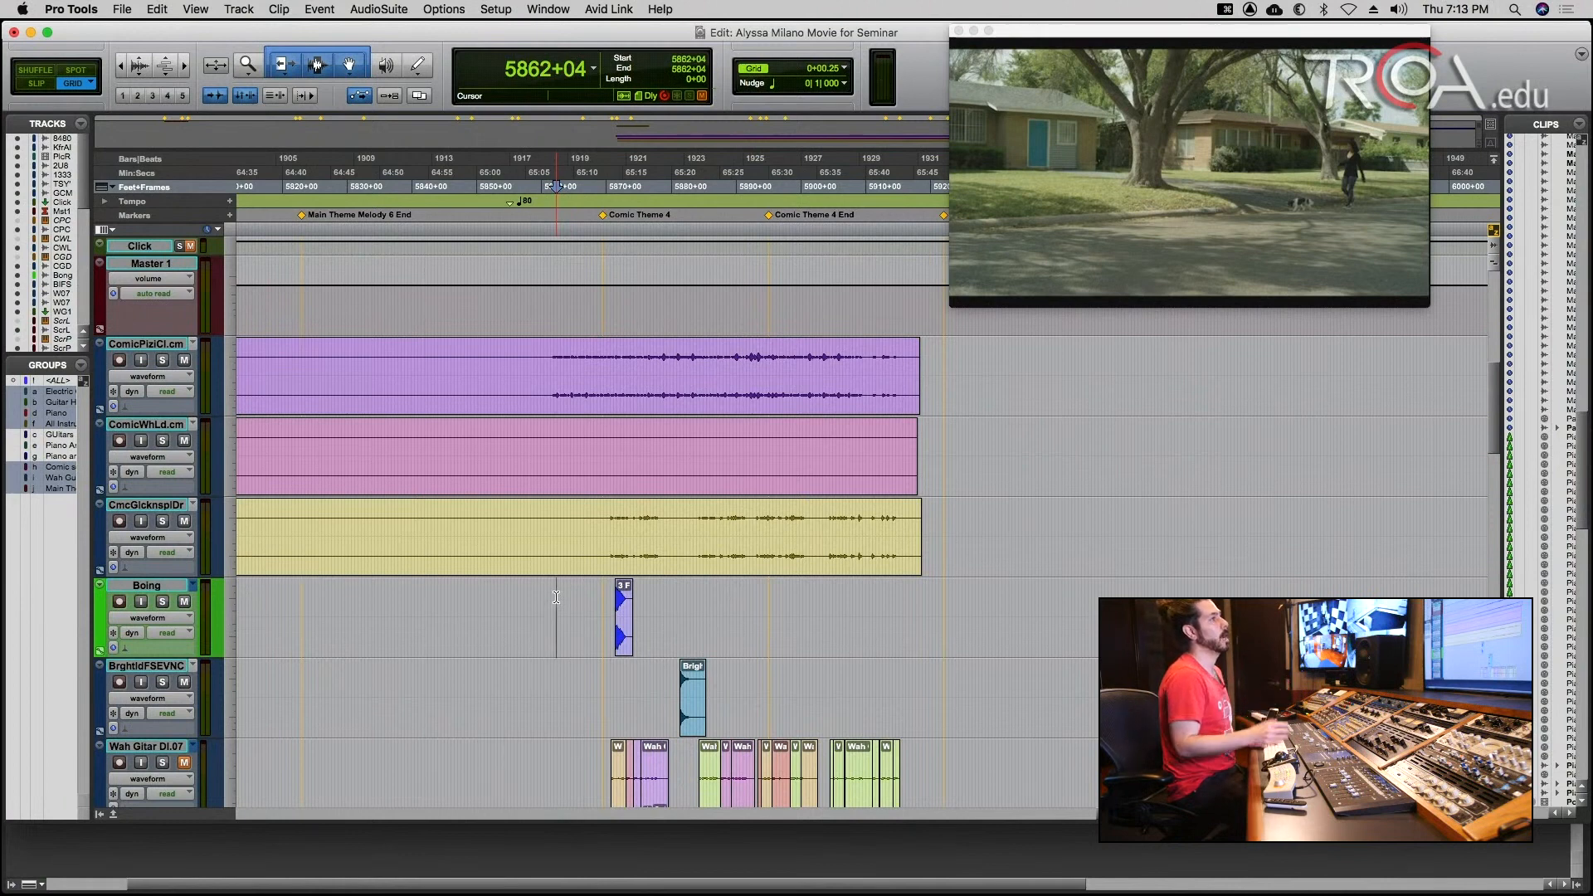
{"action": "key", "text": "space"}
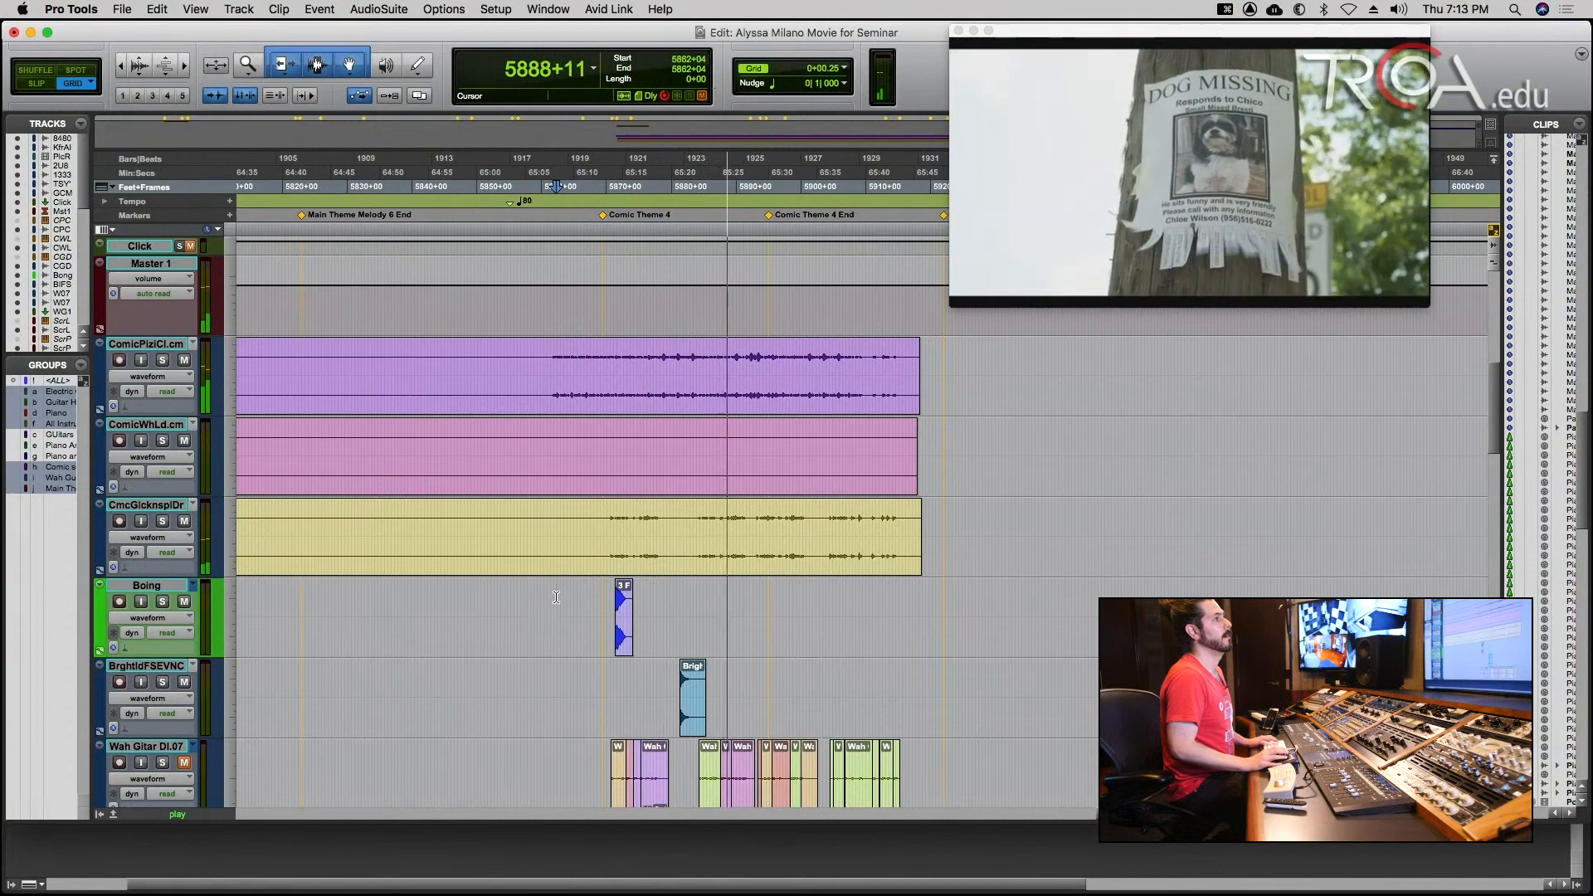
{"action": "key", "text": "space"}
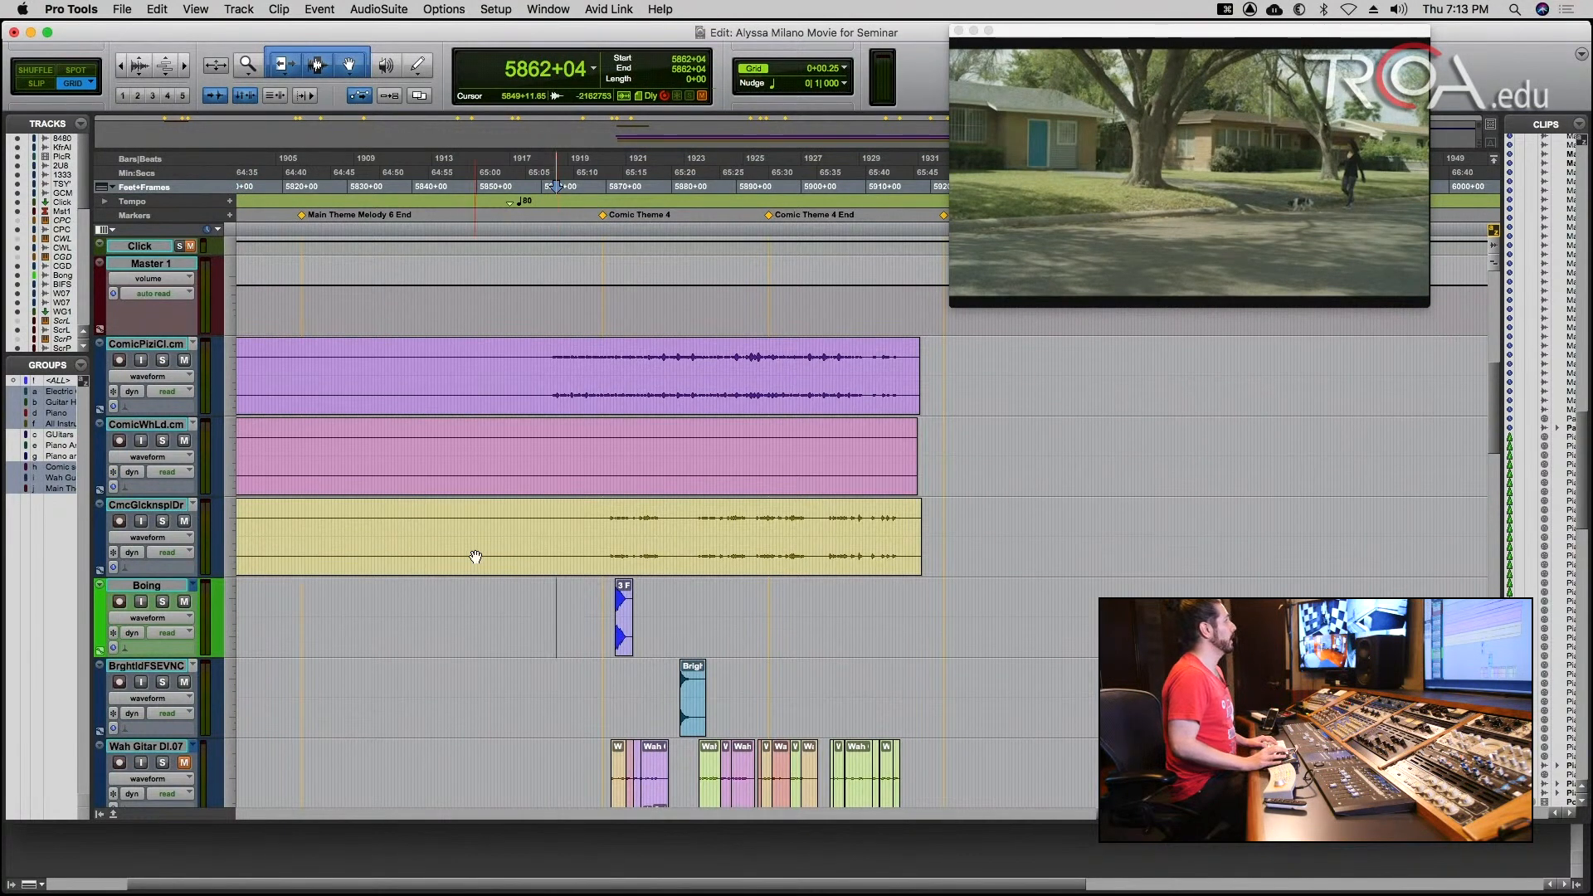
Select the clip on the Boing track and move it one frame earlier along the grid, to 5871+04.
{"action": "left_click", "coordinate": [624, 646]}
{"action": "key", "text": "t"}
{"action": "key", "text": "t"}
{"action": "key", "text": "t"}
{"action": "key", "text": "t"}
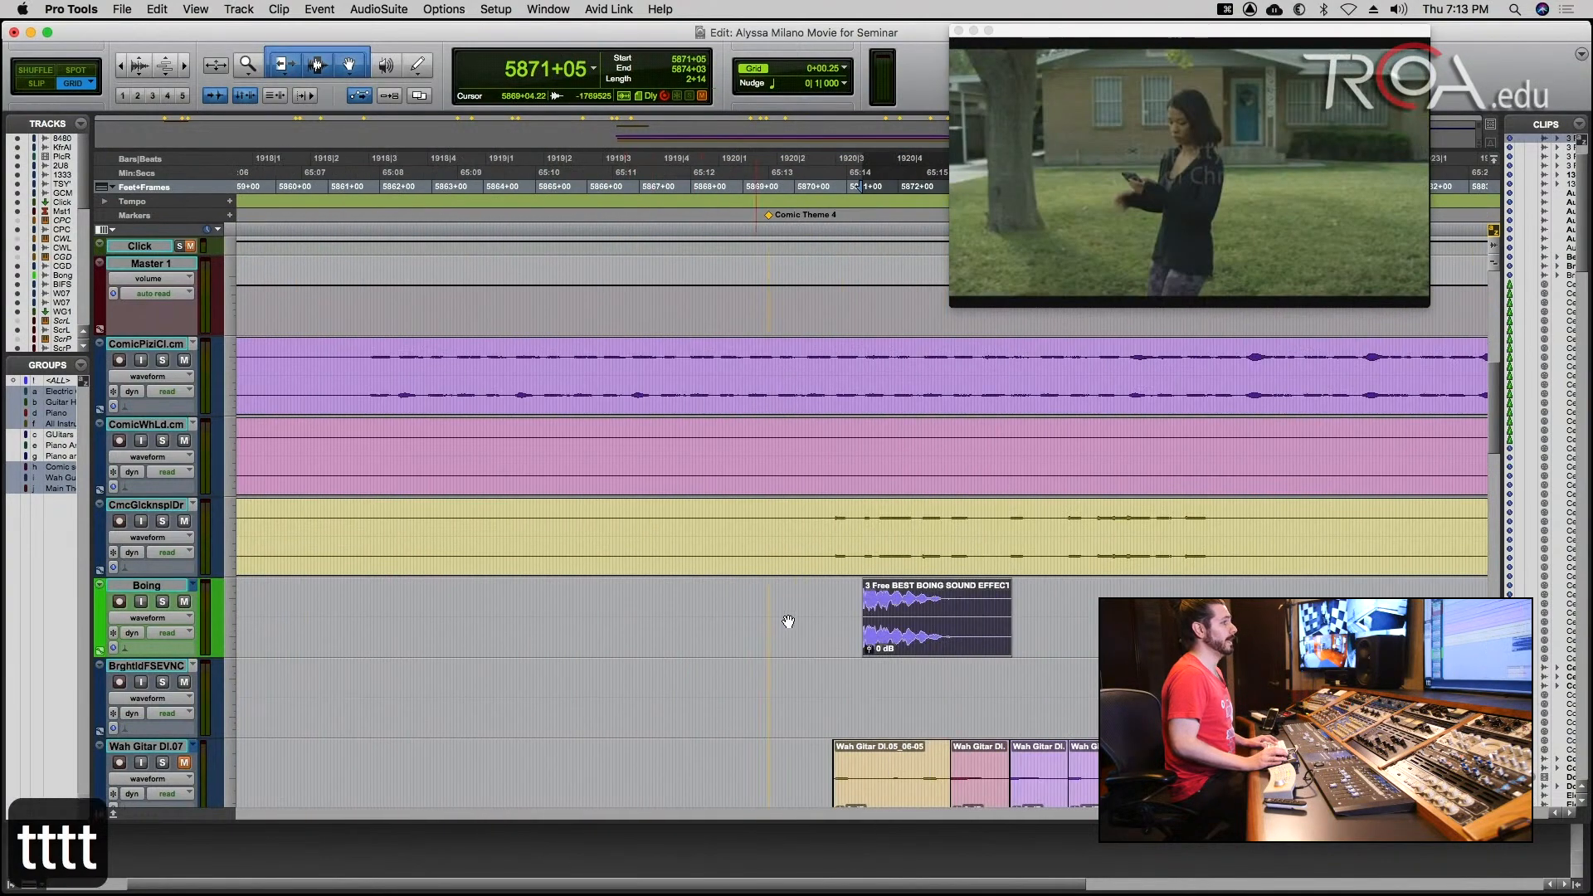
{"action": "key", "text": "r"}
{"action": "key", "text": "r"}
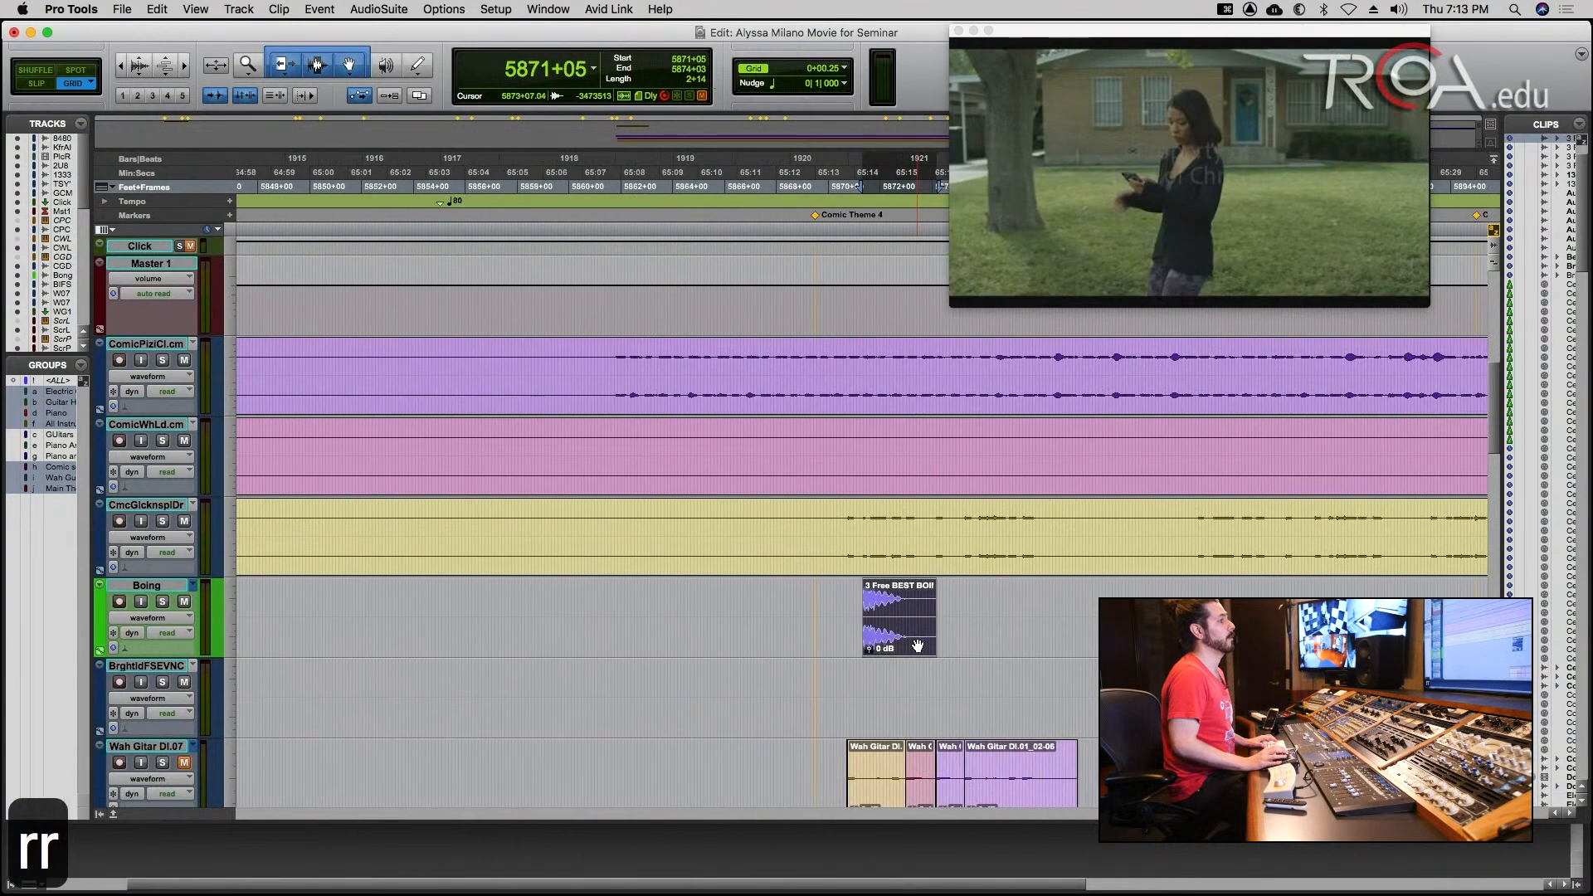
{"action": "key", "text": "t"}
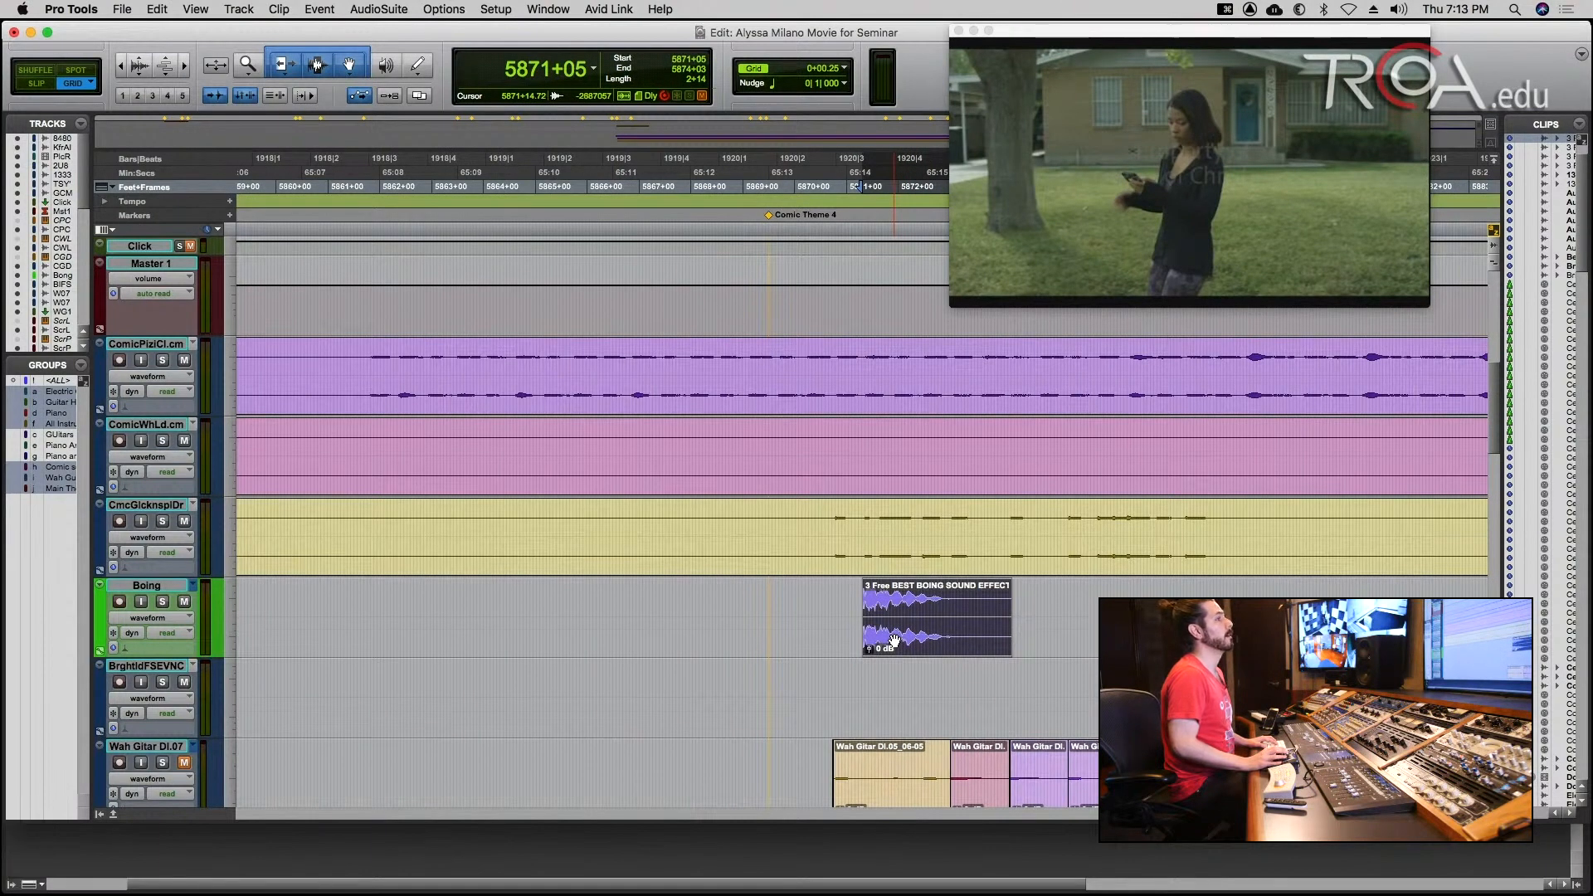
{"action": "key", "text": "t"}
{"action": "key", "text": "r"}
{"action": "key", "text": "r"}
{"action": "key", "text": "t"}
{"action": "key", "text": "t"}
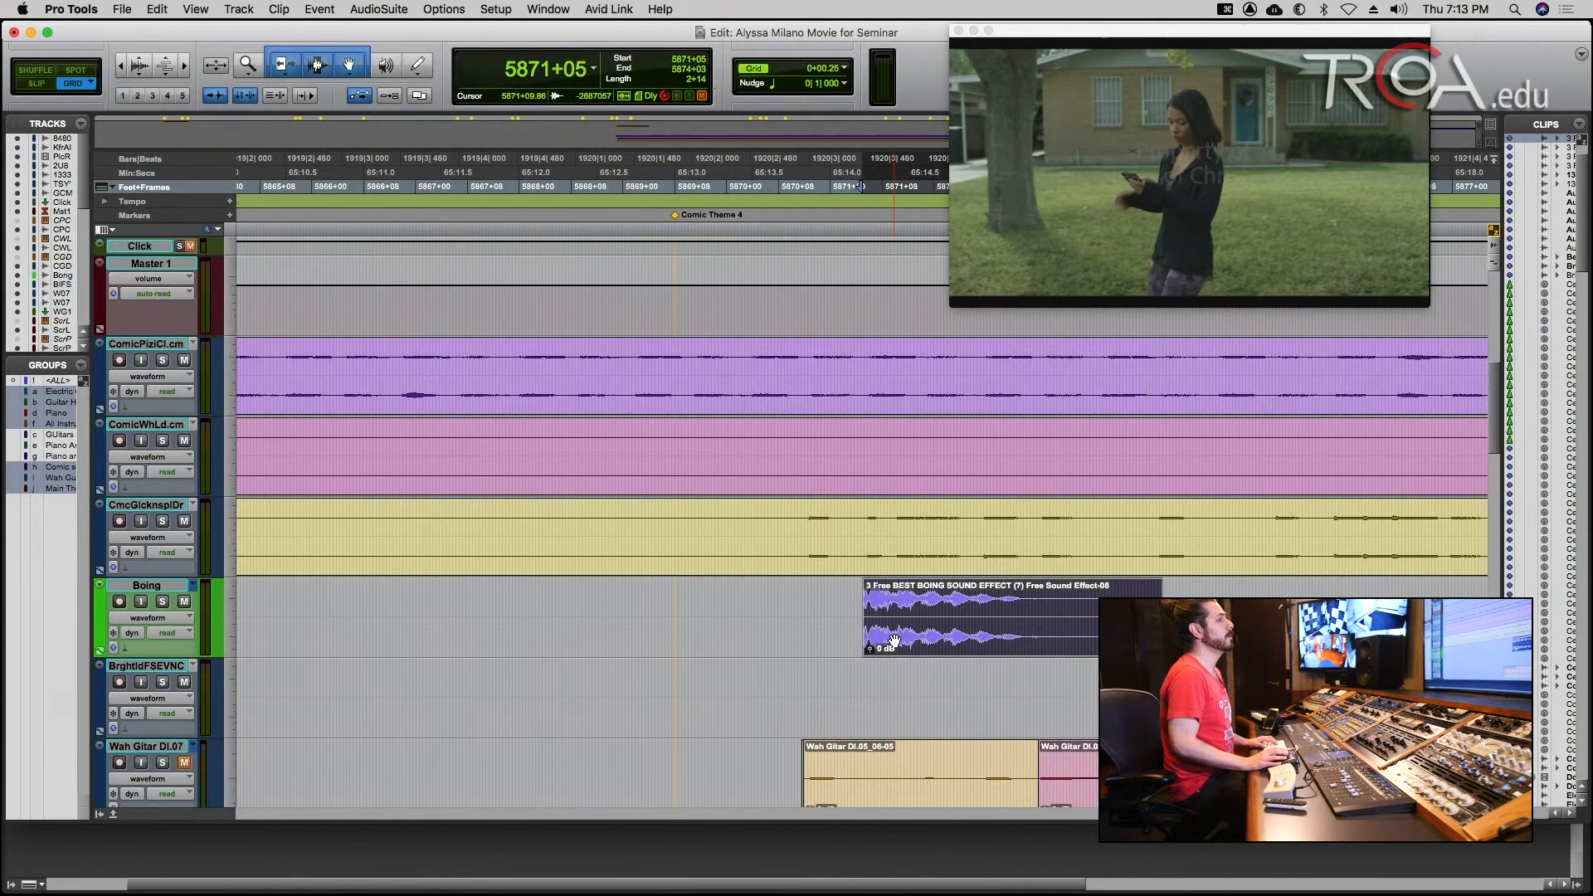
{"action": "key", "text": "t"}
{"action": "key", "text": "t"}
{"action": "key", "text": "t"}
{"action": "key", "text": "t"}
{"action": "key", "text": "t"}
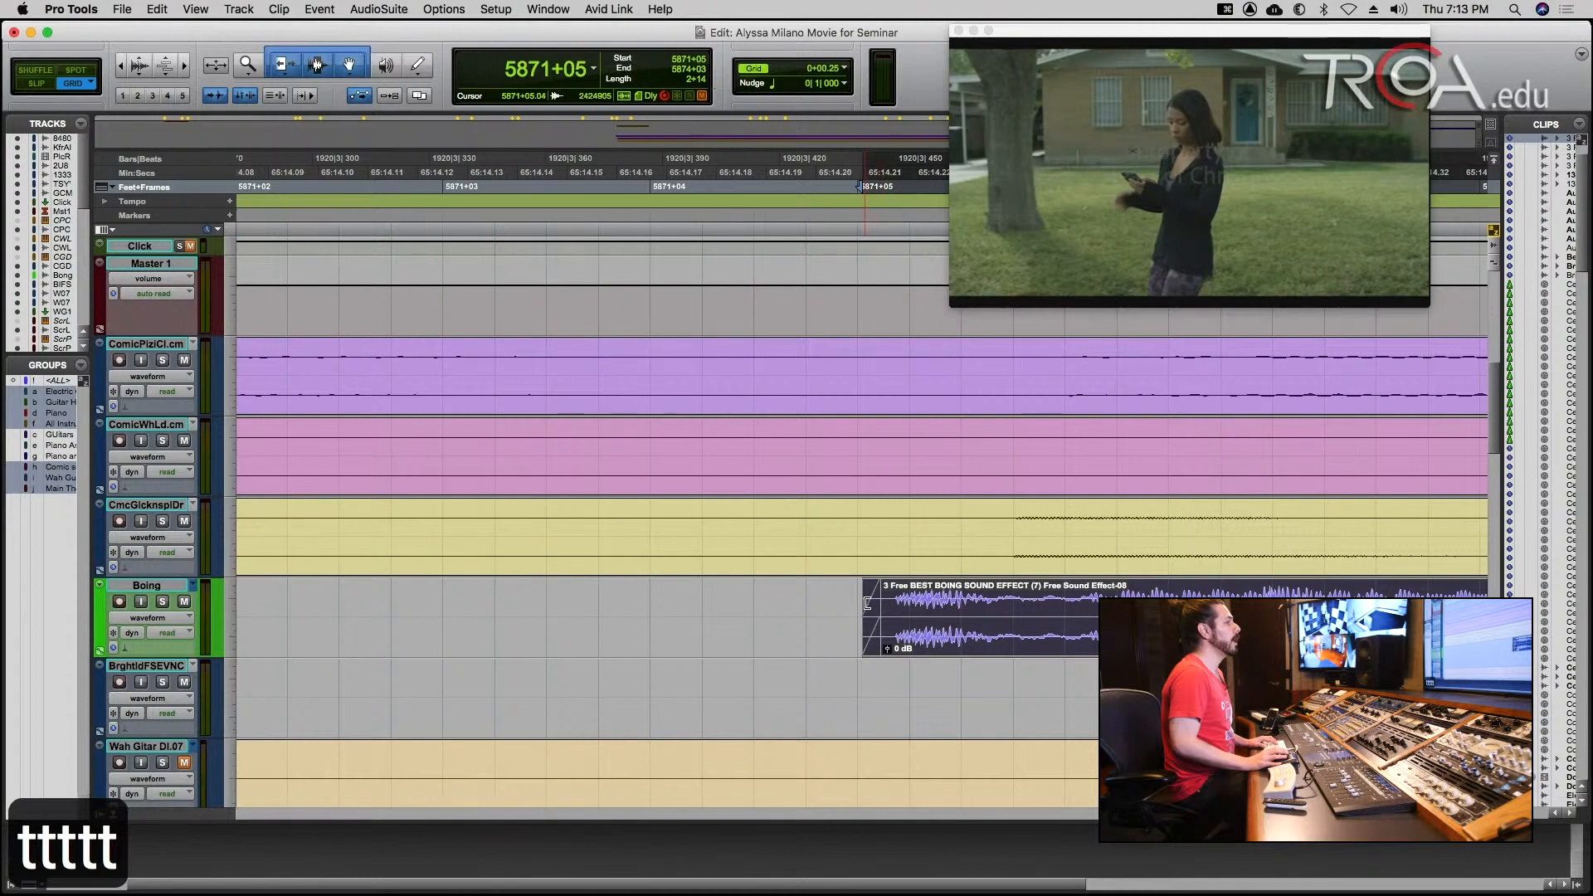
{"action": "left_click_drag", "start_coordinate": [868, 603], "coordinate": [634, 605]}
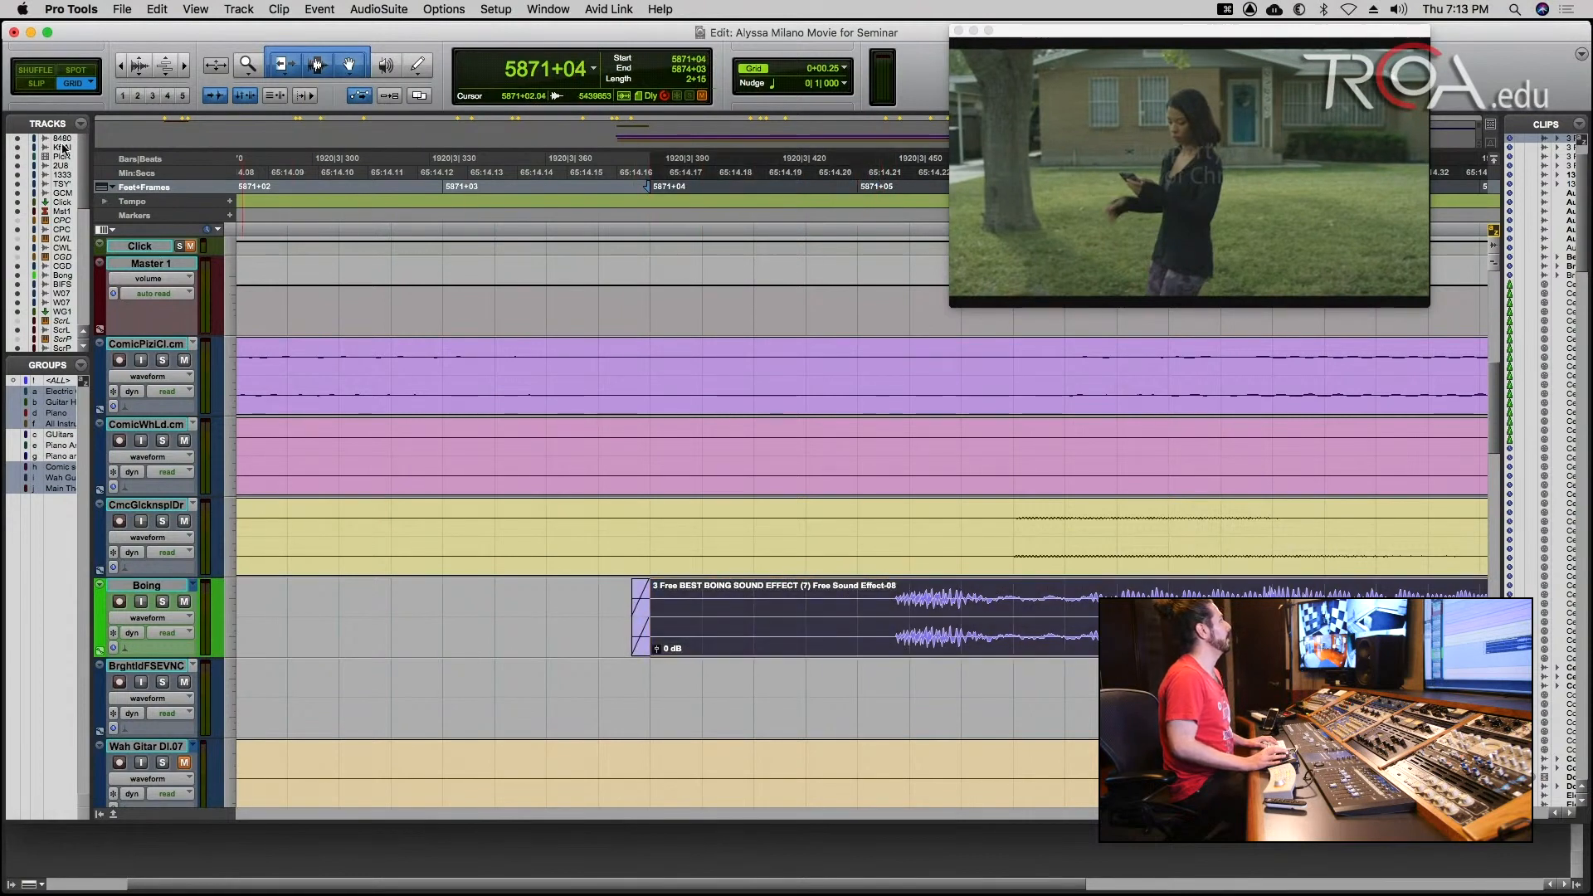
Switch the edit mode to Slip and move the Boing clip freely to about 5871+05.
{"action": "left_click", "coordinate": [38, 83]}
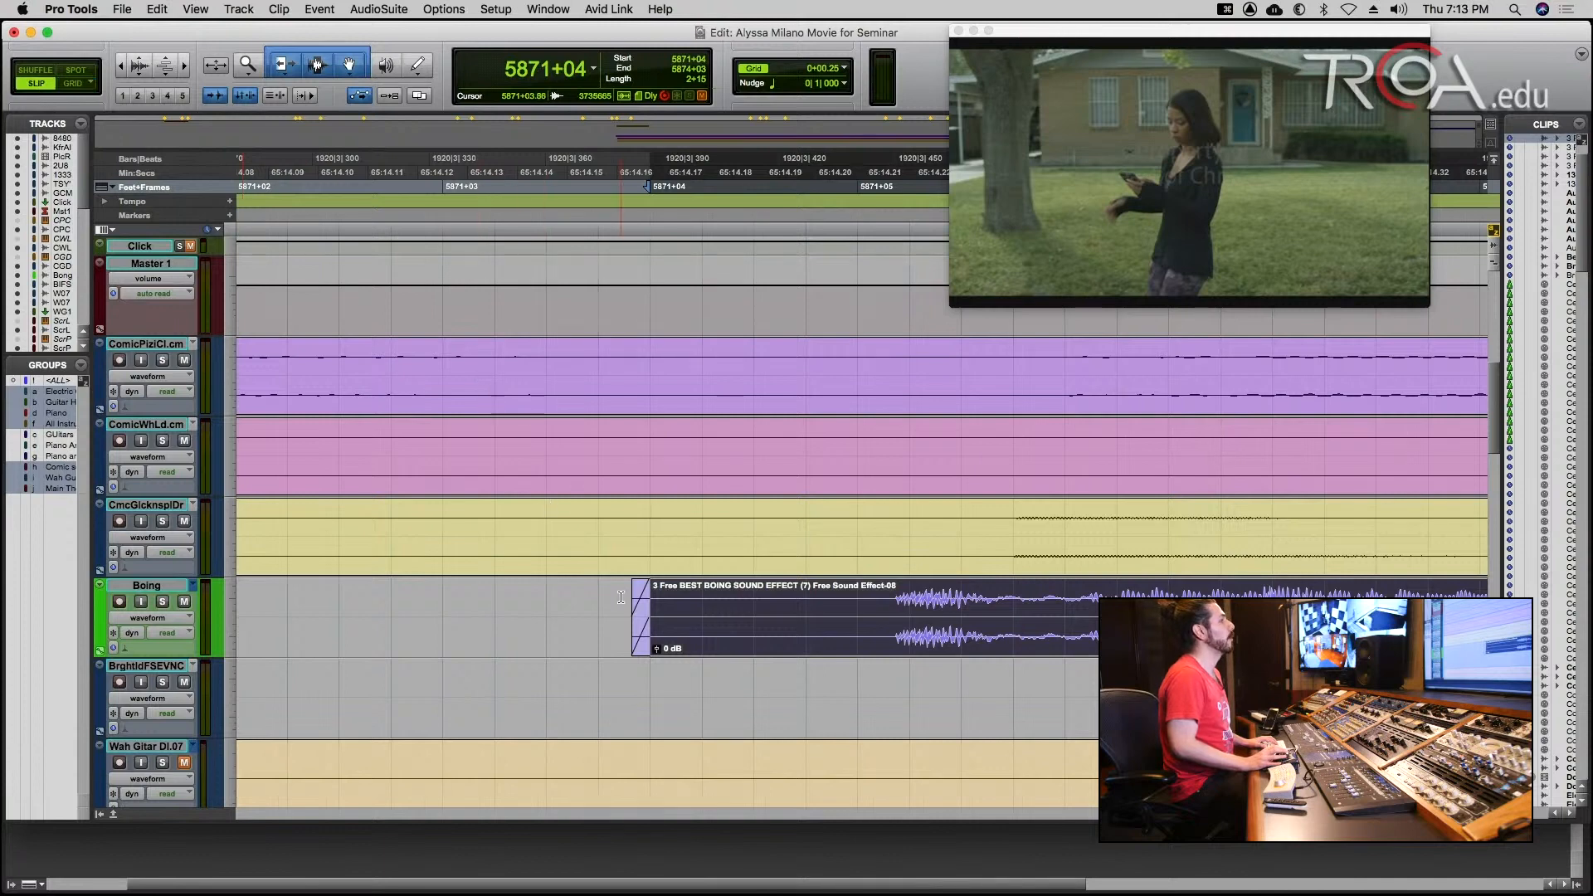
{"action": "left_click_drag", "start_coordinate": [653, 621], "coordinate": [890, 621]}
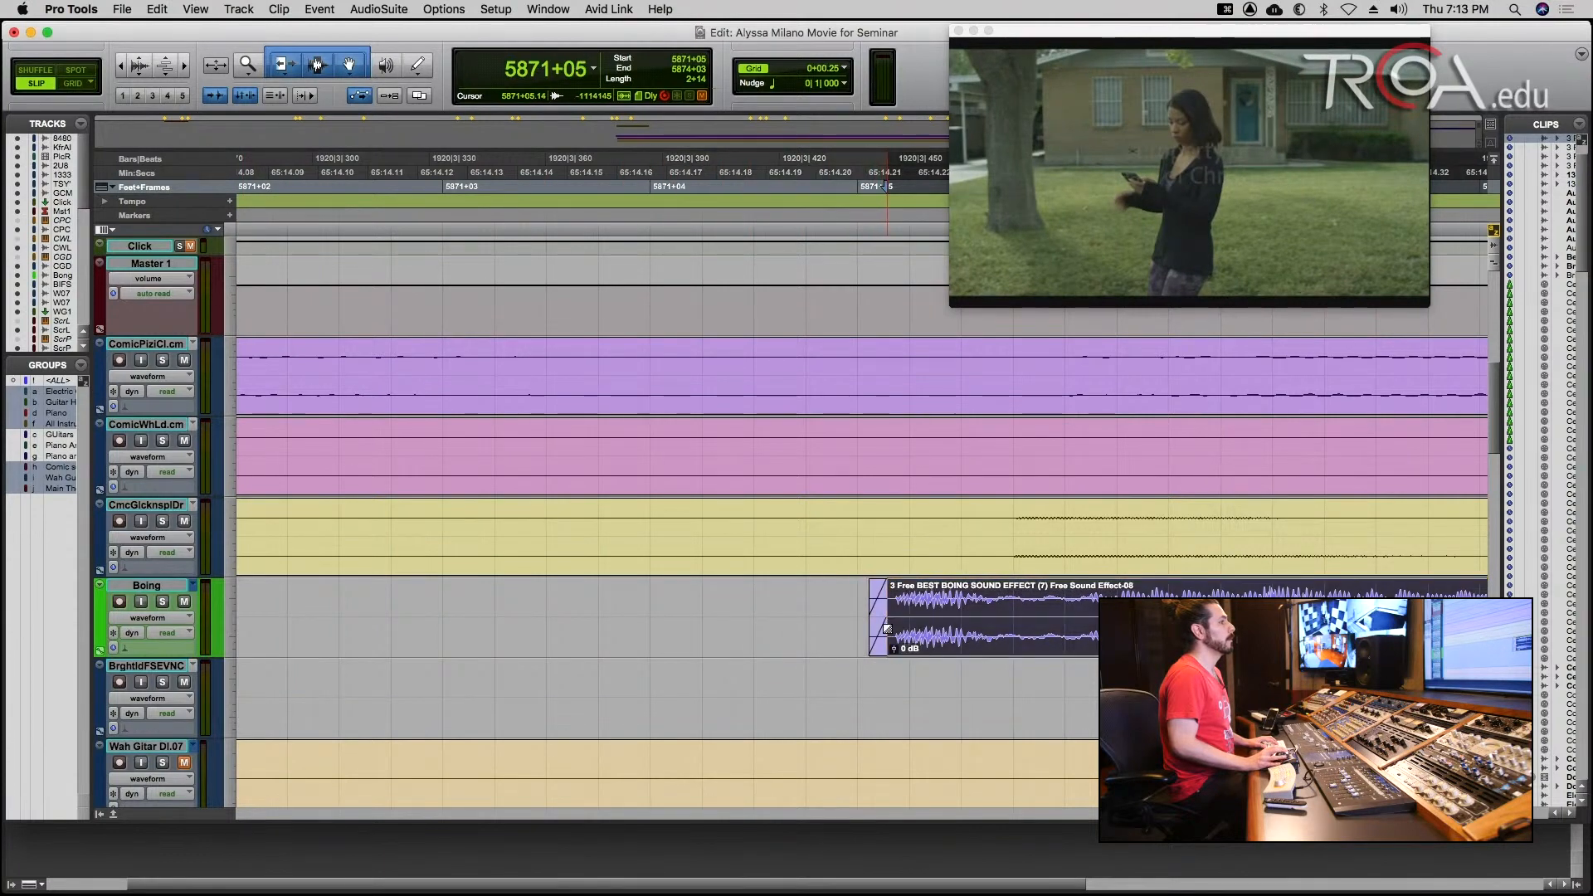
{"action": "key", "text": "r"}
{"action": "key", "text": "r"}
{"action": "key", "text": "r"}
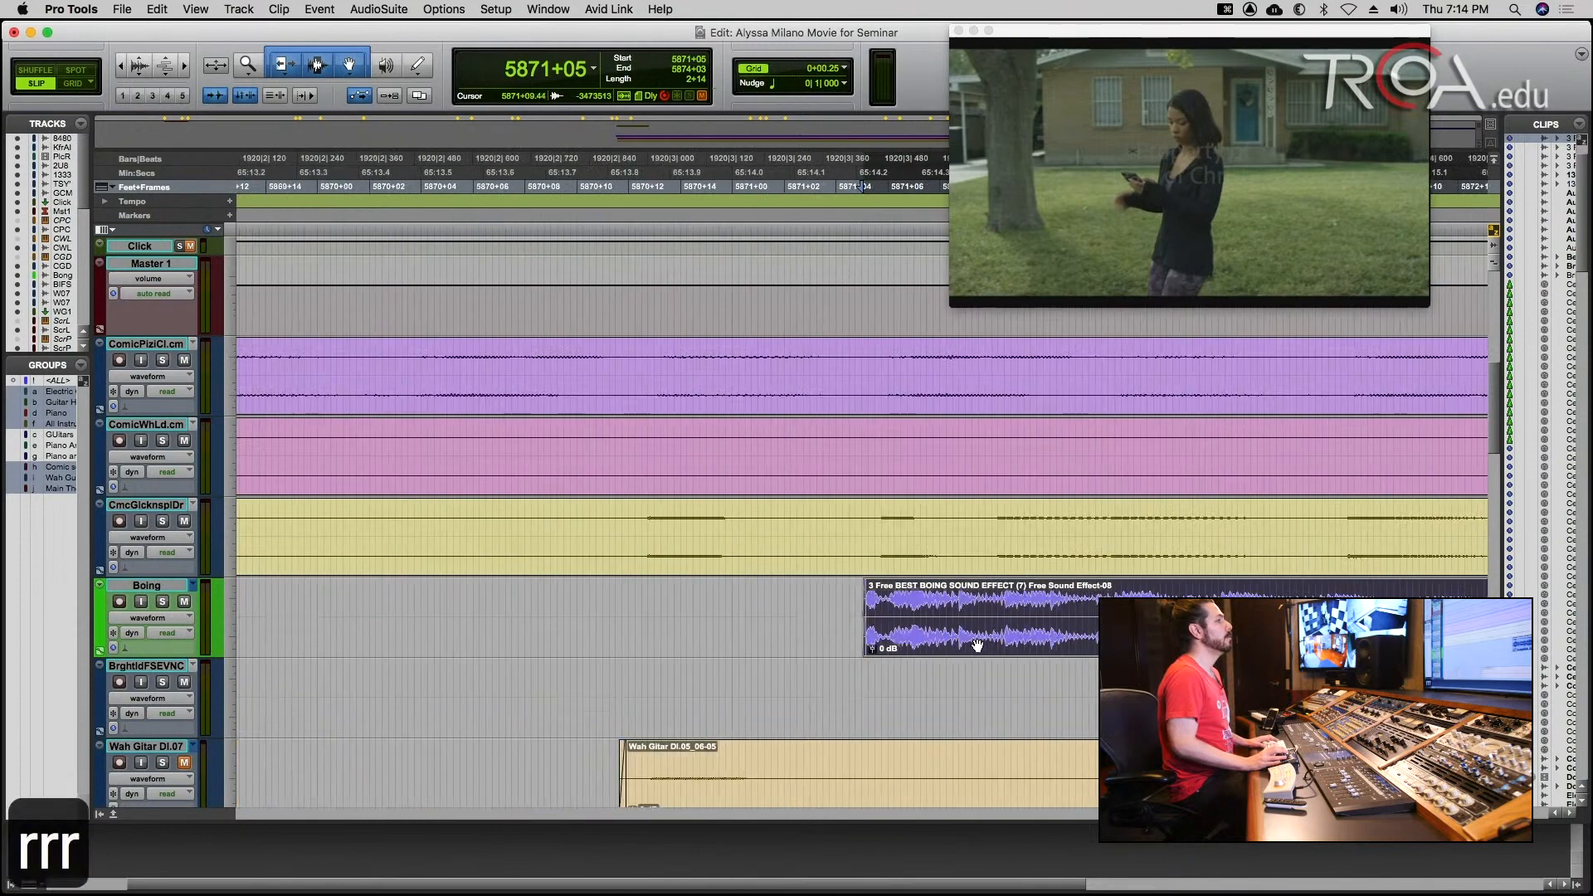
Try moving the Boing clip to an earlier position, and undo that move.
{"action": "left_click_drag", "start_coordinate": [978, 645], "coordinate": [670, 556]}
{"action": "key", "text": "r"}
{"action": "key", "text": "super+z"}
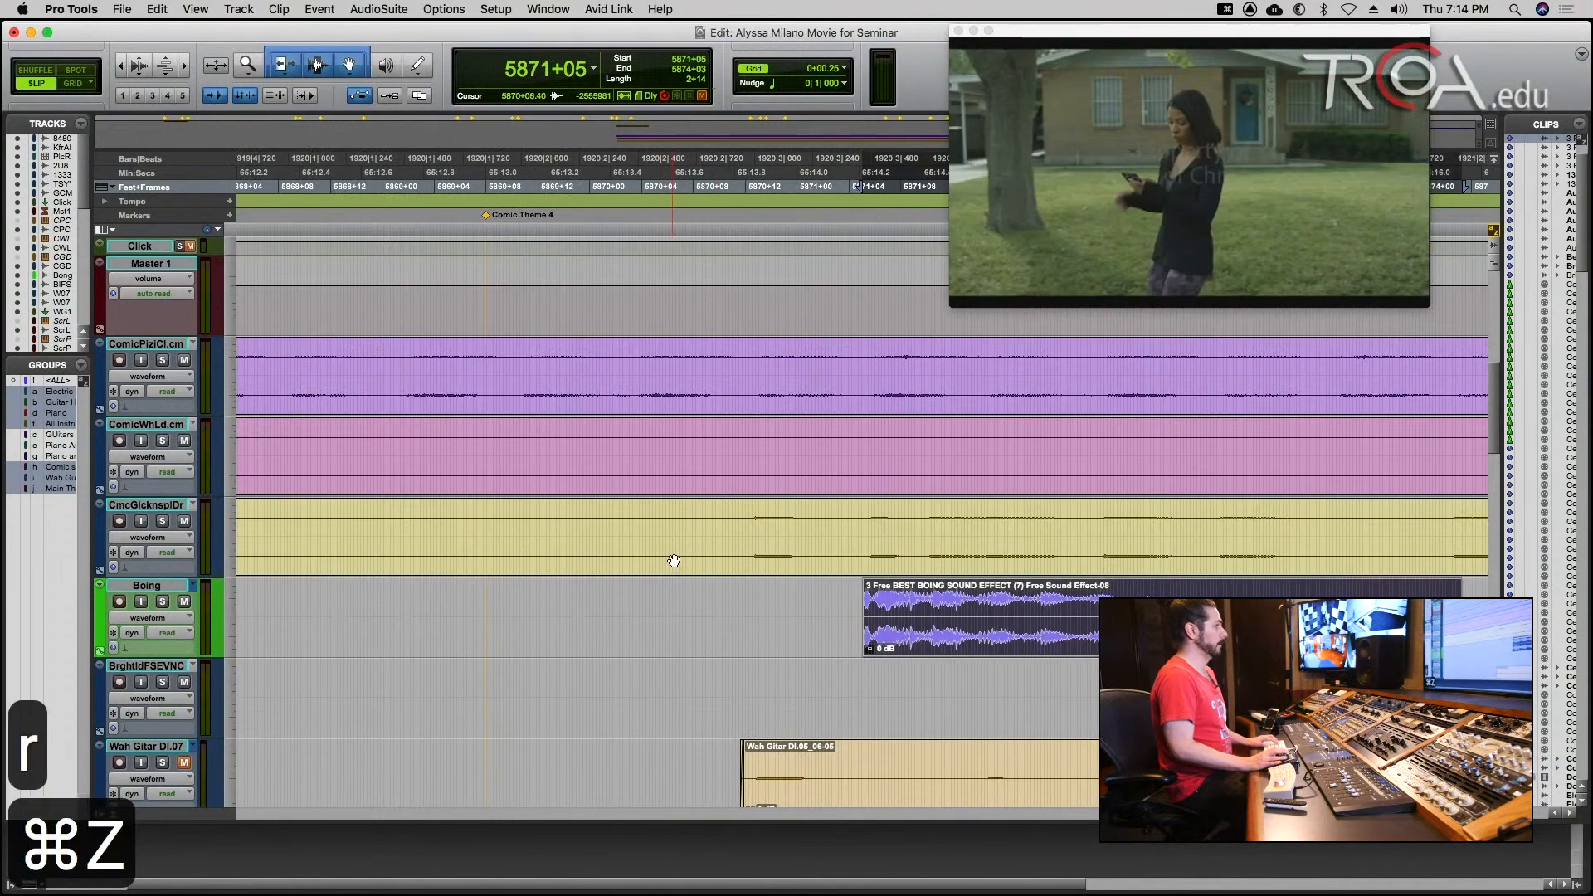
{"action": "key", "text": "r"}
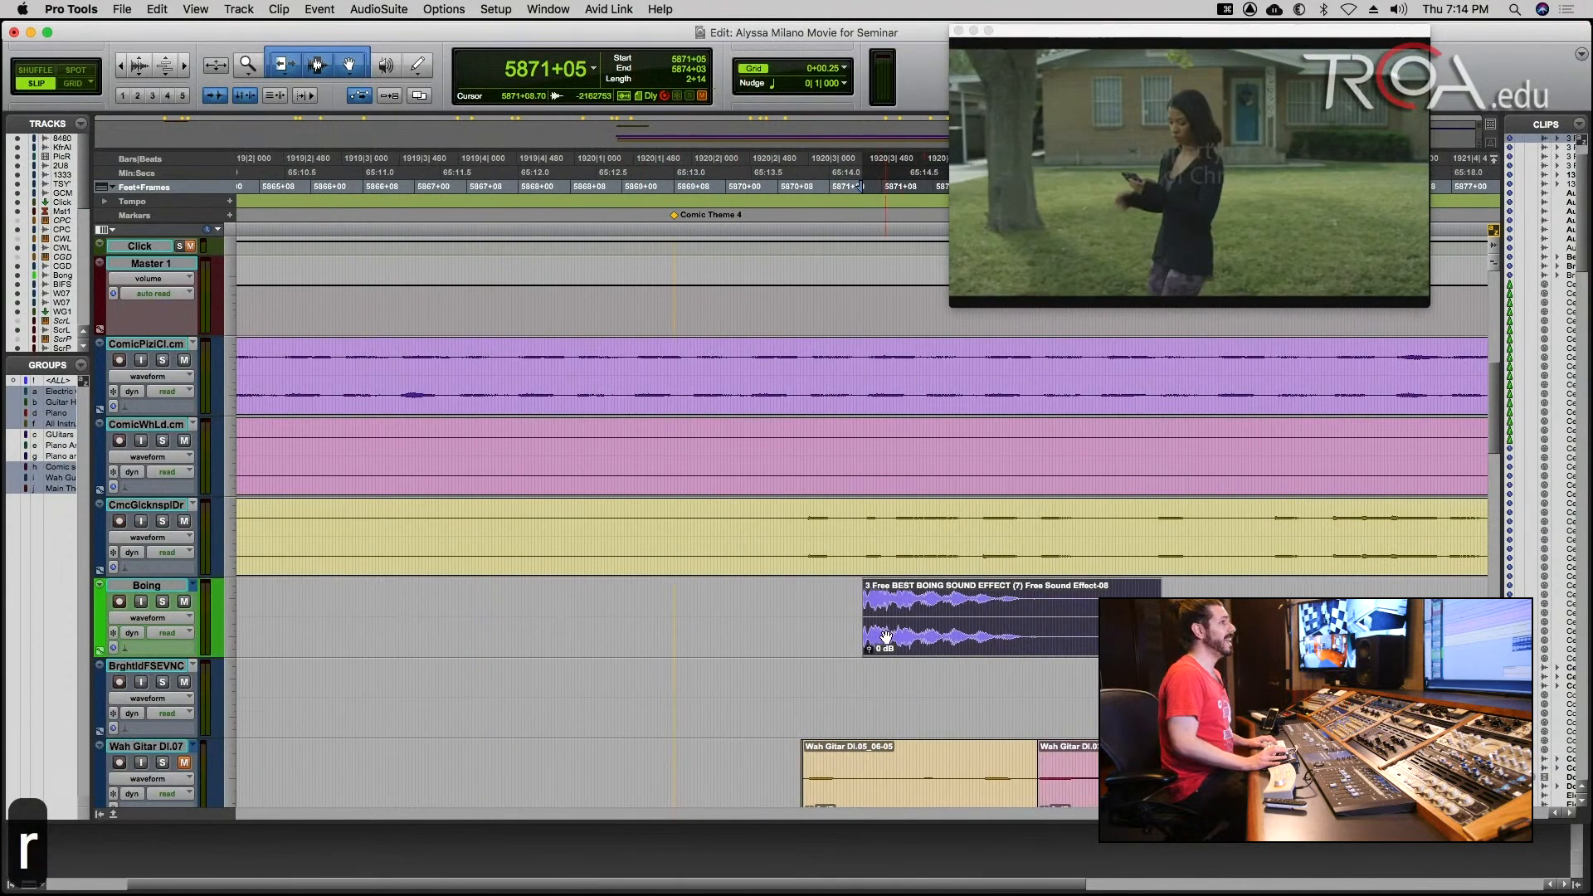
Reposition the Boing clip in Slip mode against the picture so that it starts at 5871+02.
{"action": "left_click_drag", "start_coordinate": [886, 637], "coordinate": [896, 641]}
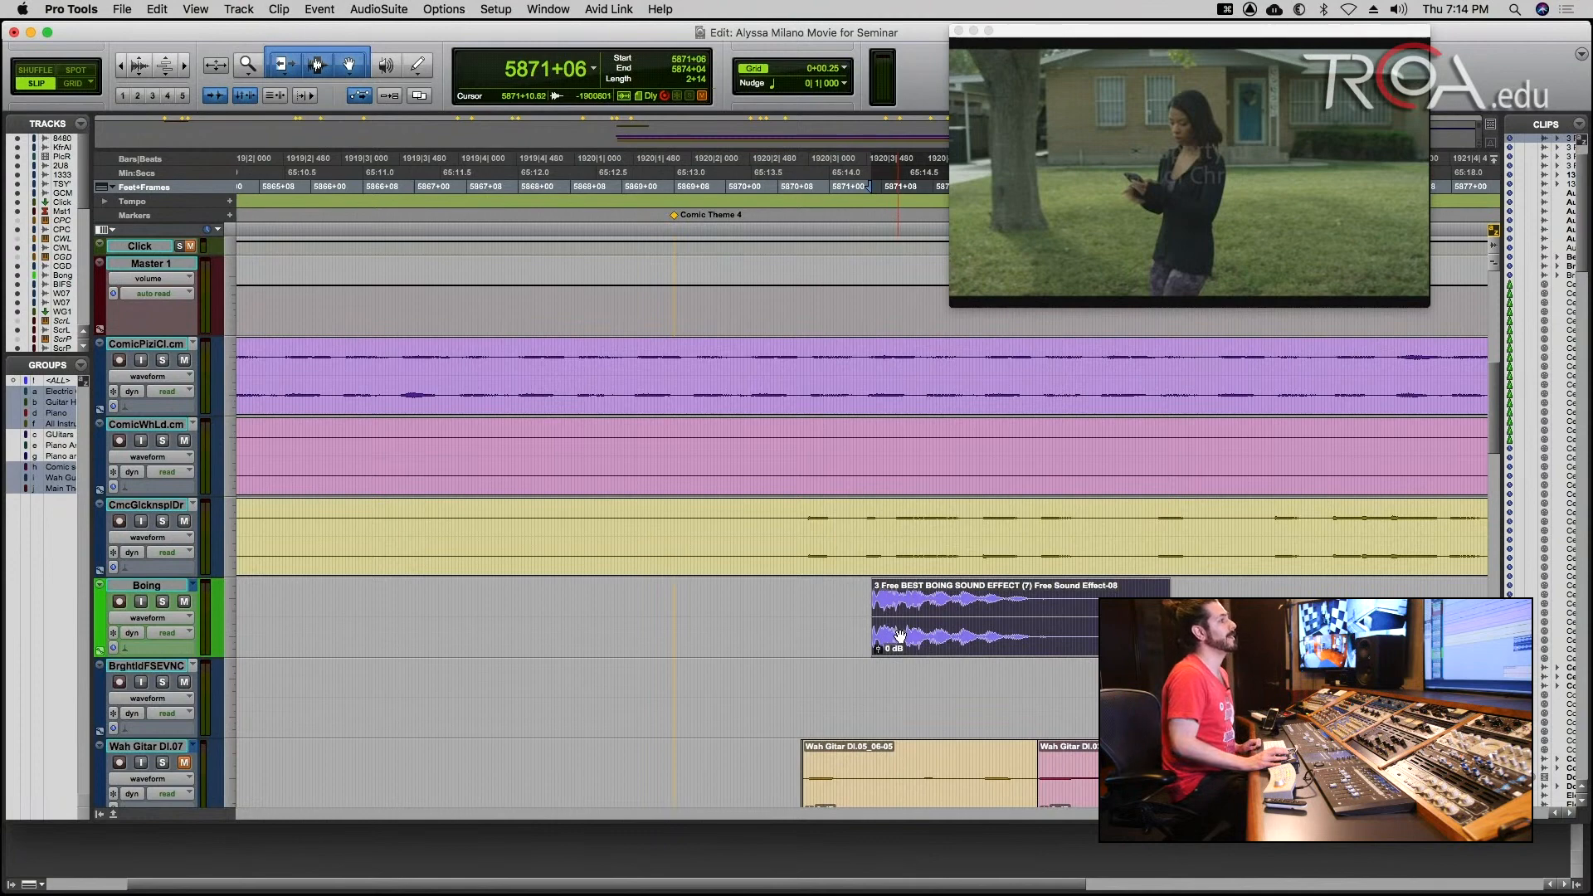
{"action": "mouse_move", "coordinate": [900, 636]}
{"action": "left_mouse_down"}
{"action": "mouse_move", "coordinate": [937, 631]}
{"action": "mouse_move", "coordinate": [756, 647]}
{"action": "mouse_move", "coordinate": [883, 644]}
{"action": "left_mouse_up"}
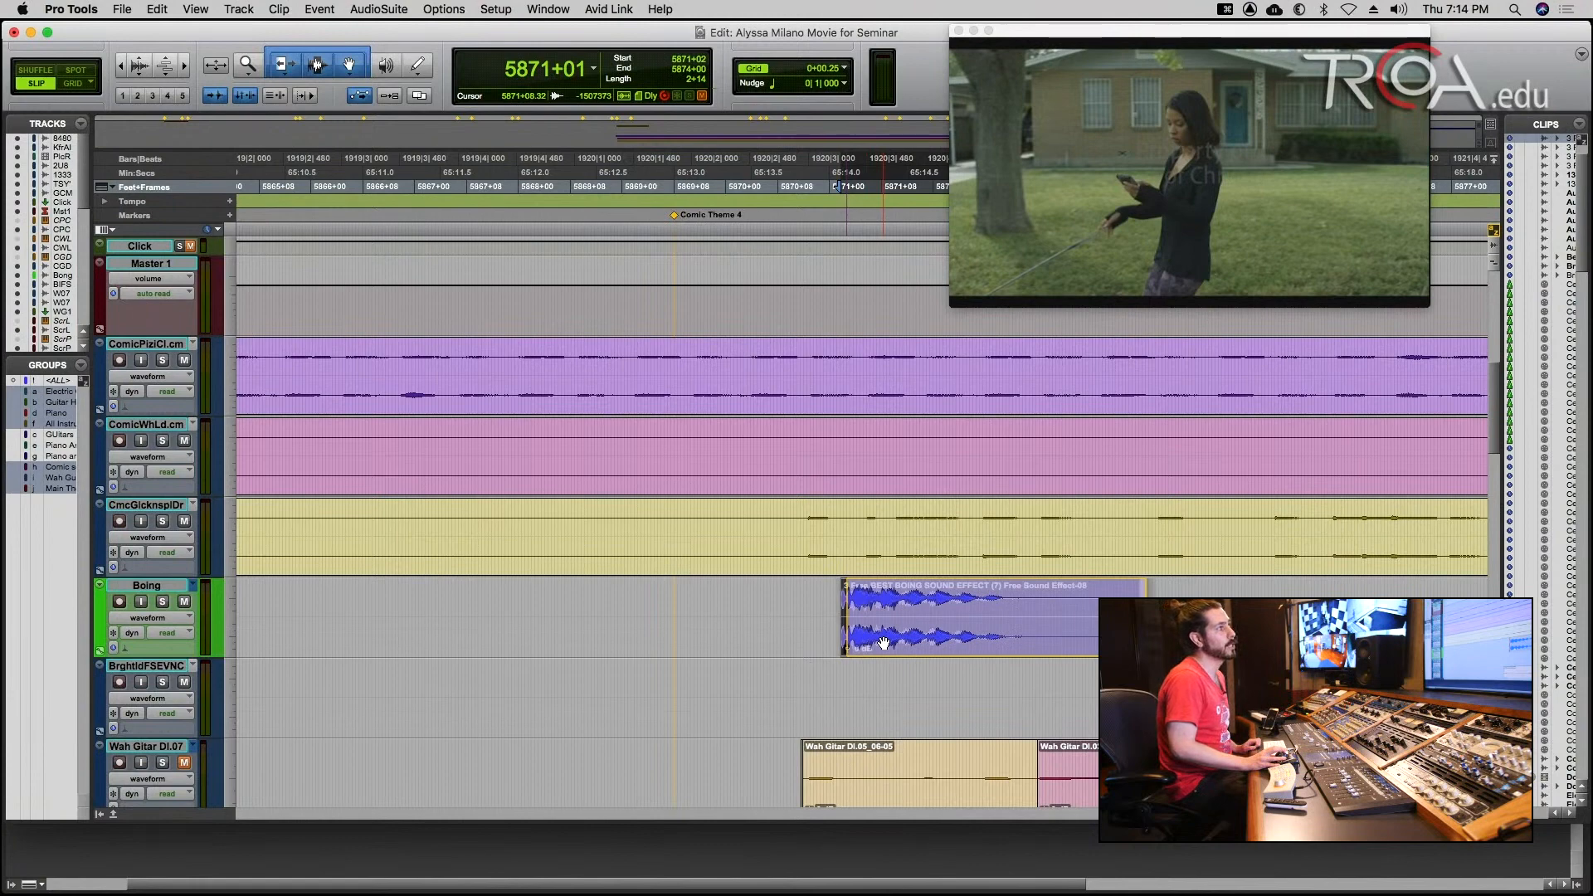
{"action": "left_click_drag", "start_coordinate": [884, 643], "coordinate": [884, 643]}
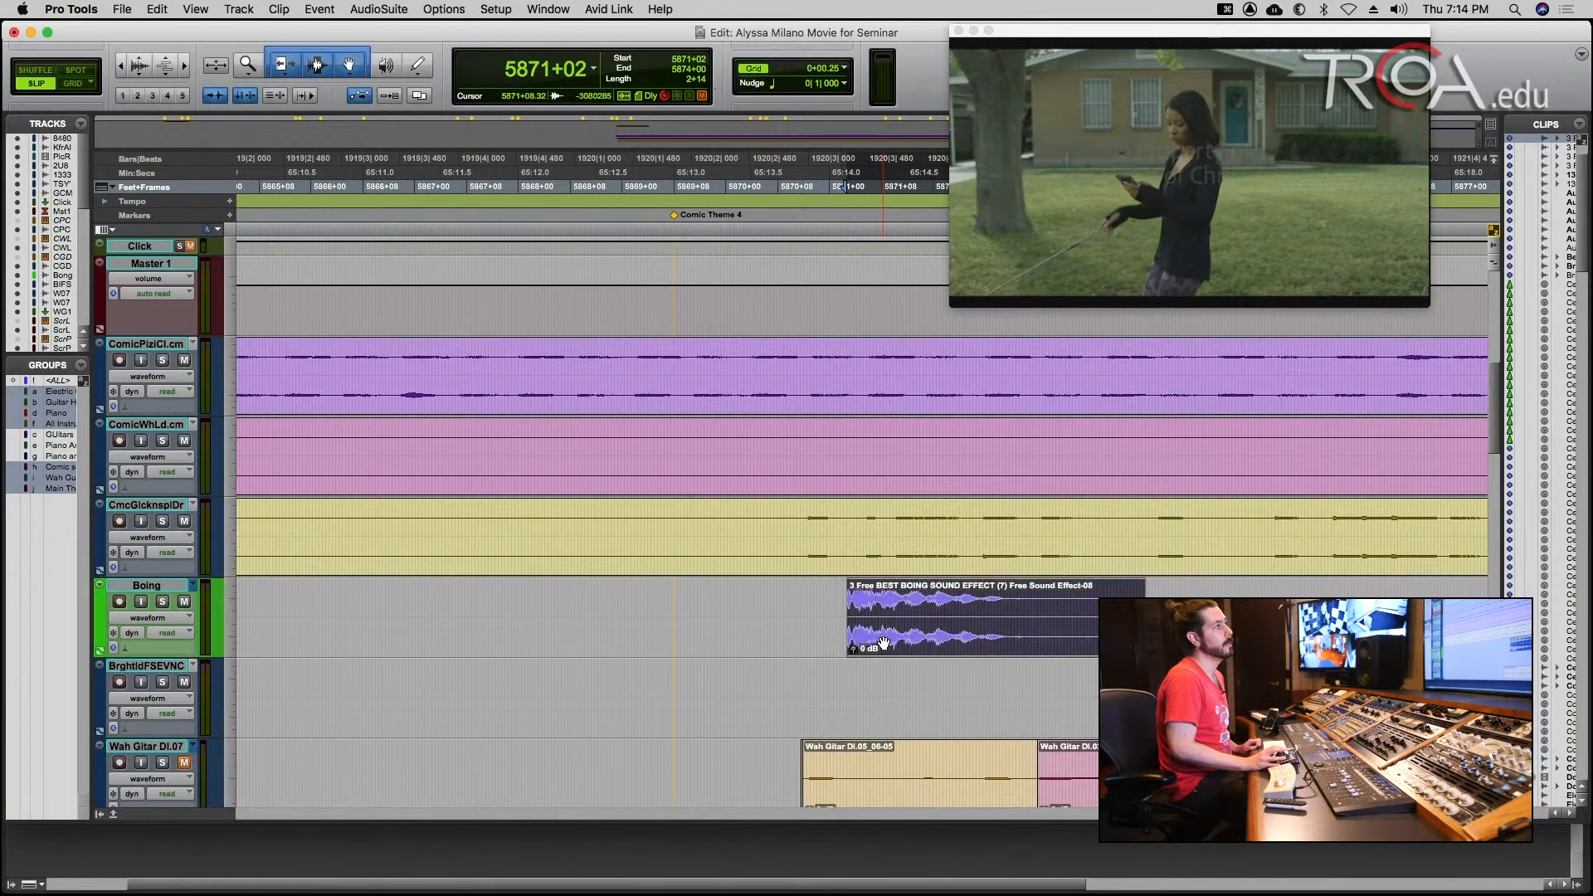
{"action": "key", "text": "r"}
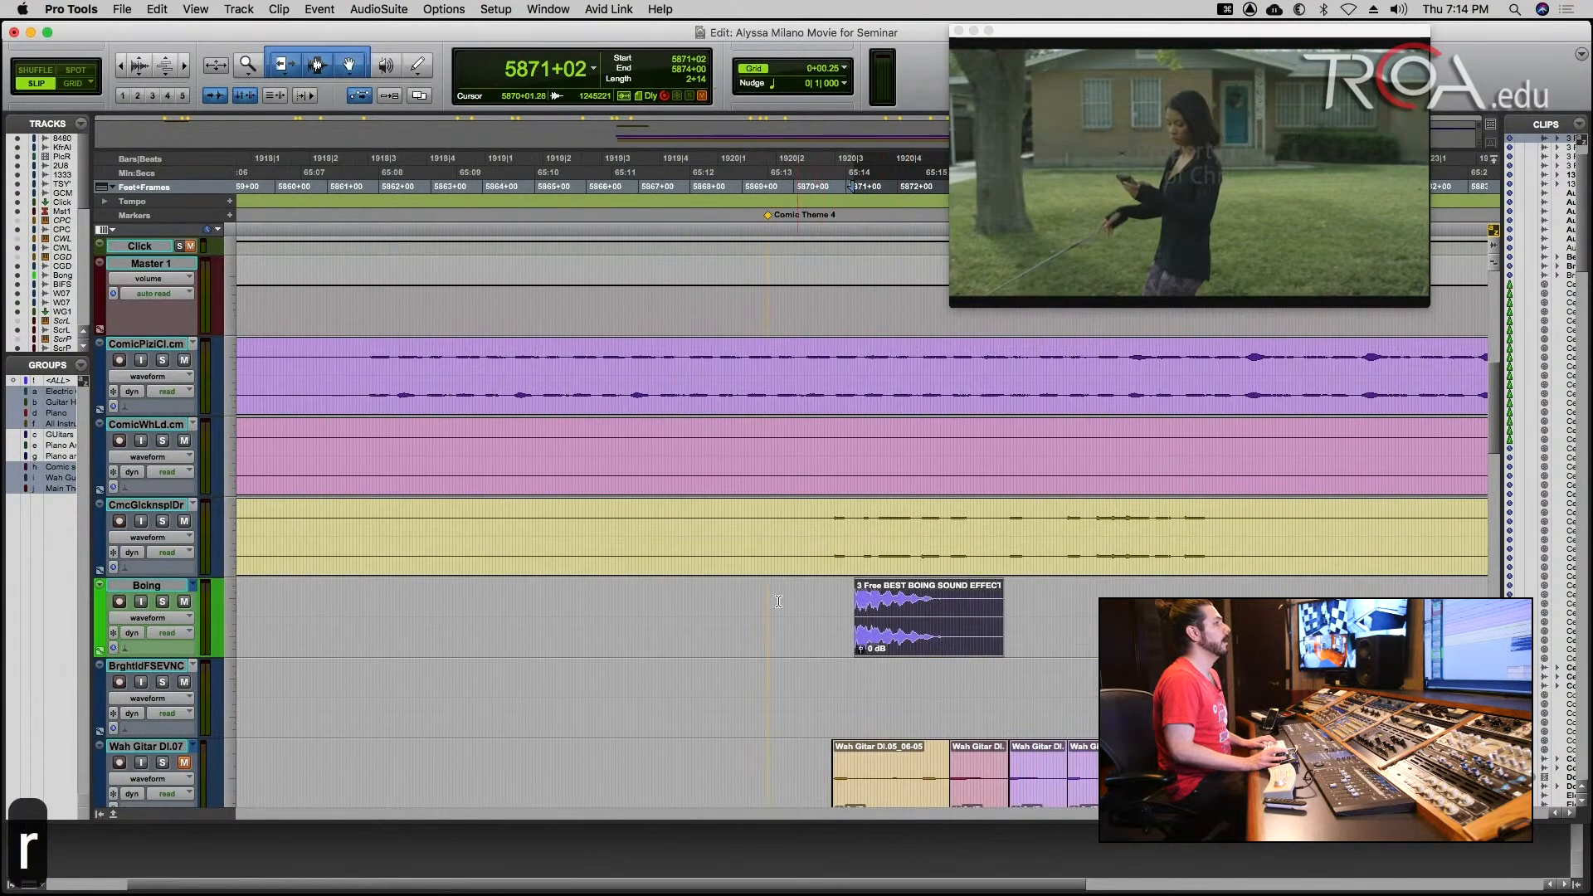
Play the dog scene from 5868+08 to check the Boing clip's timing against the picture.
{"action": "left_click", "coordinate": [719, 602]}
{"action": "key", "text": "space"}
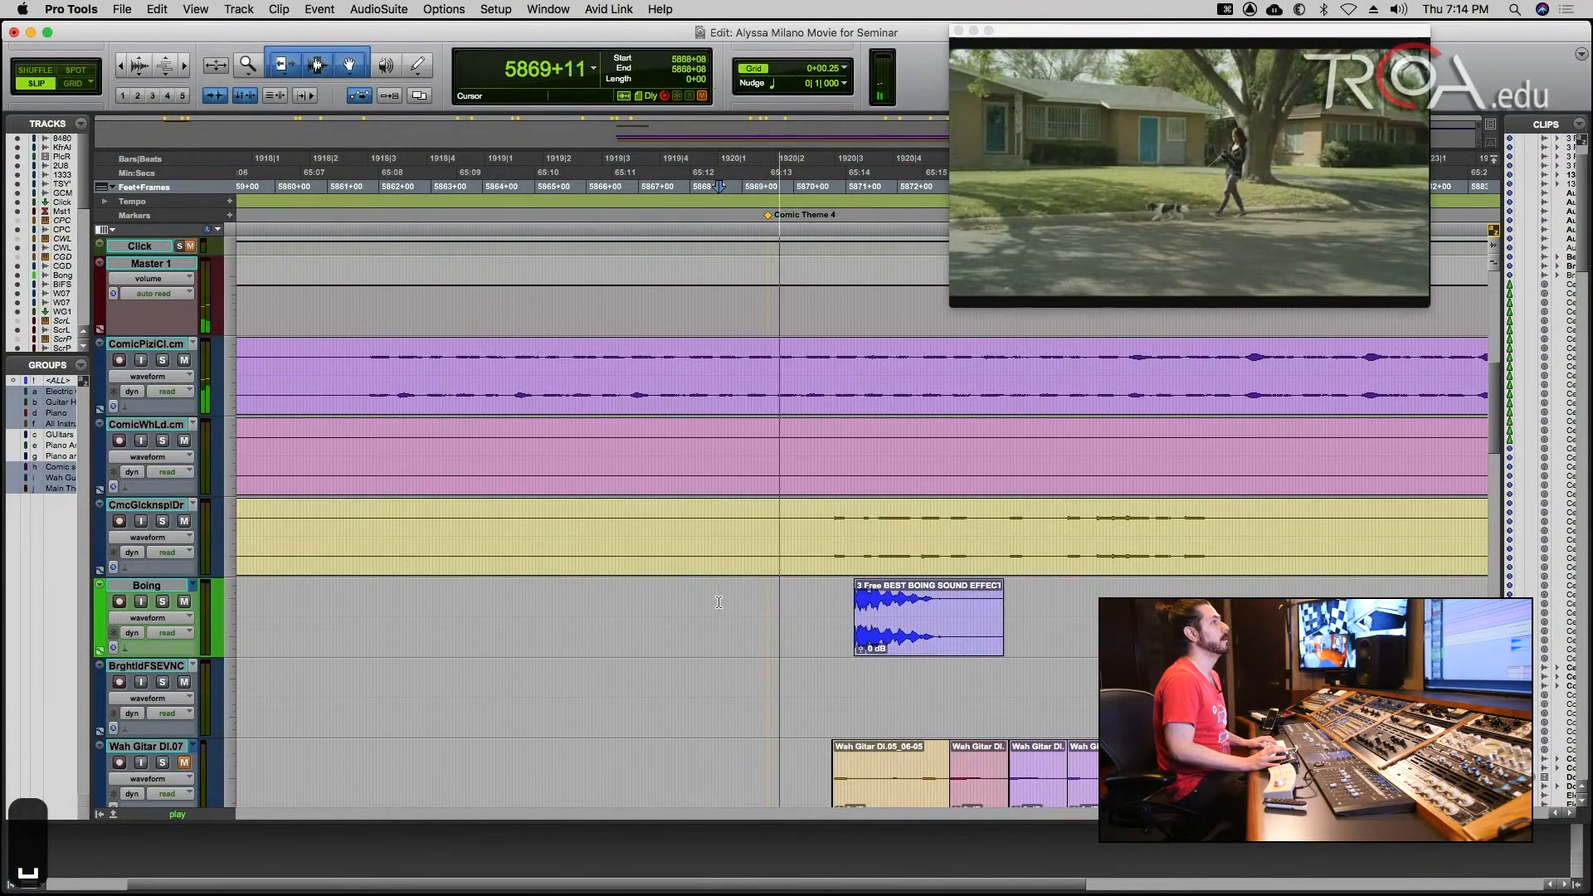
{"action": "key", "text": "space"}
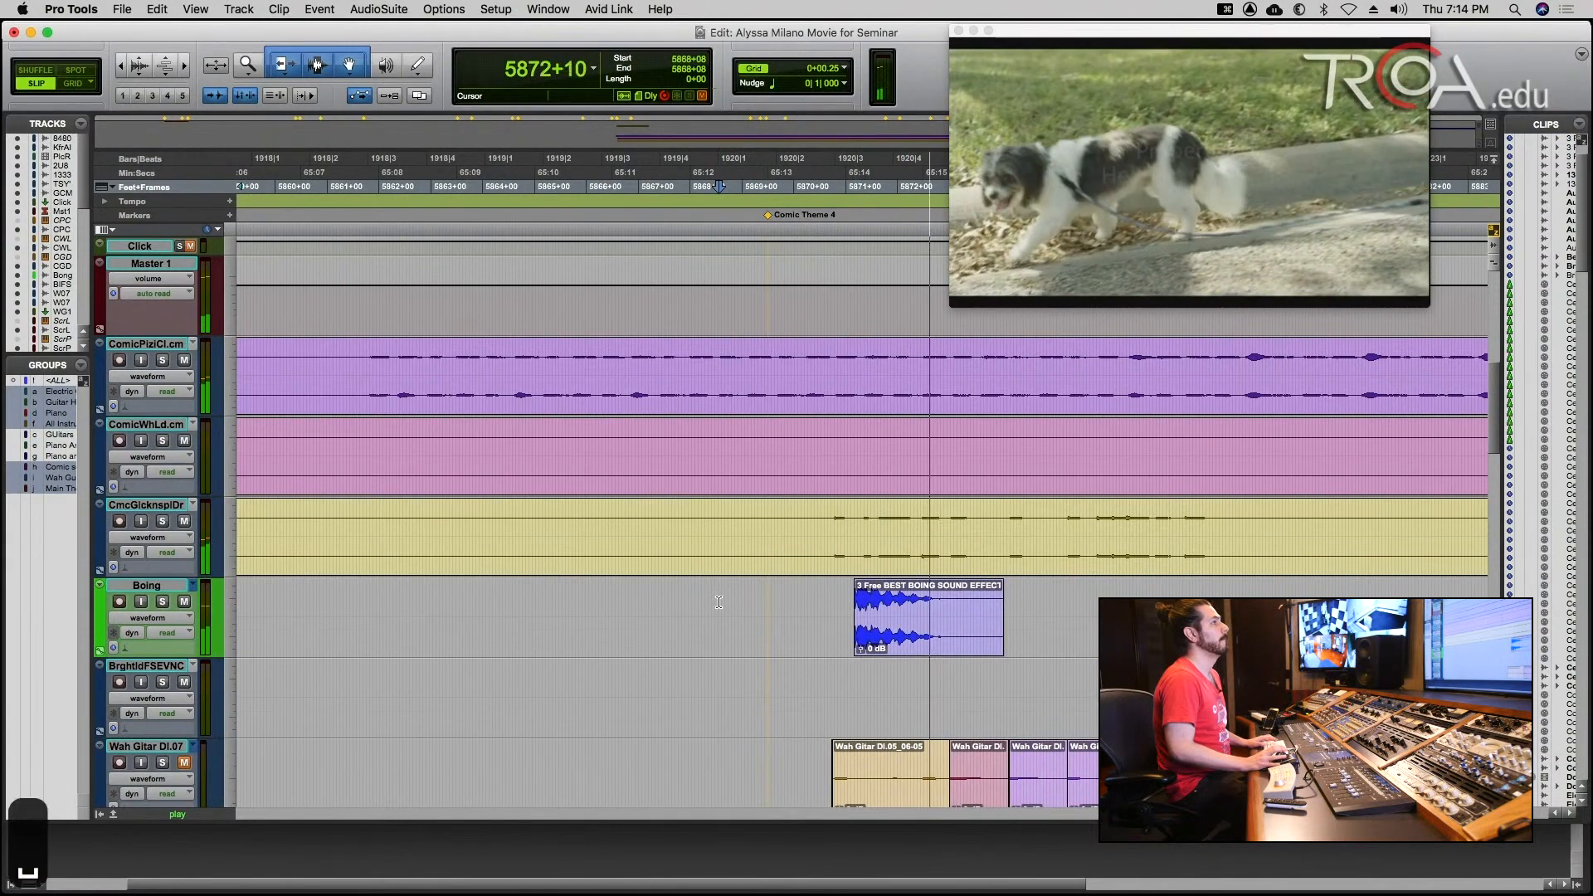